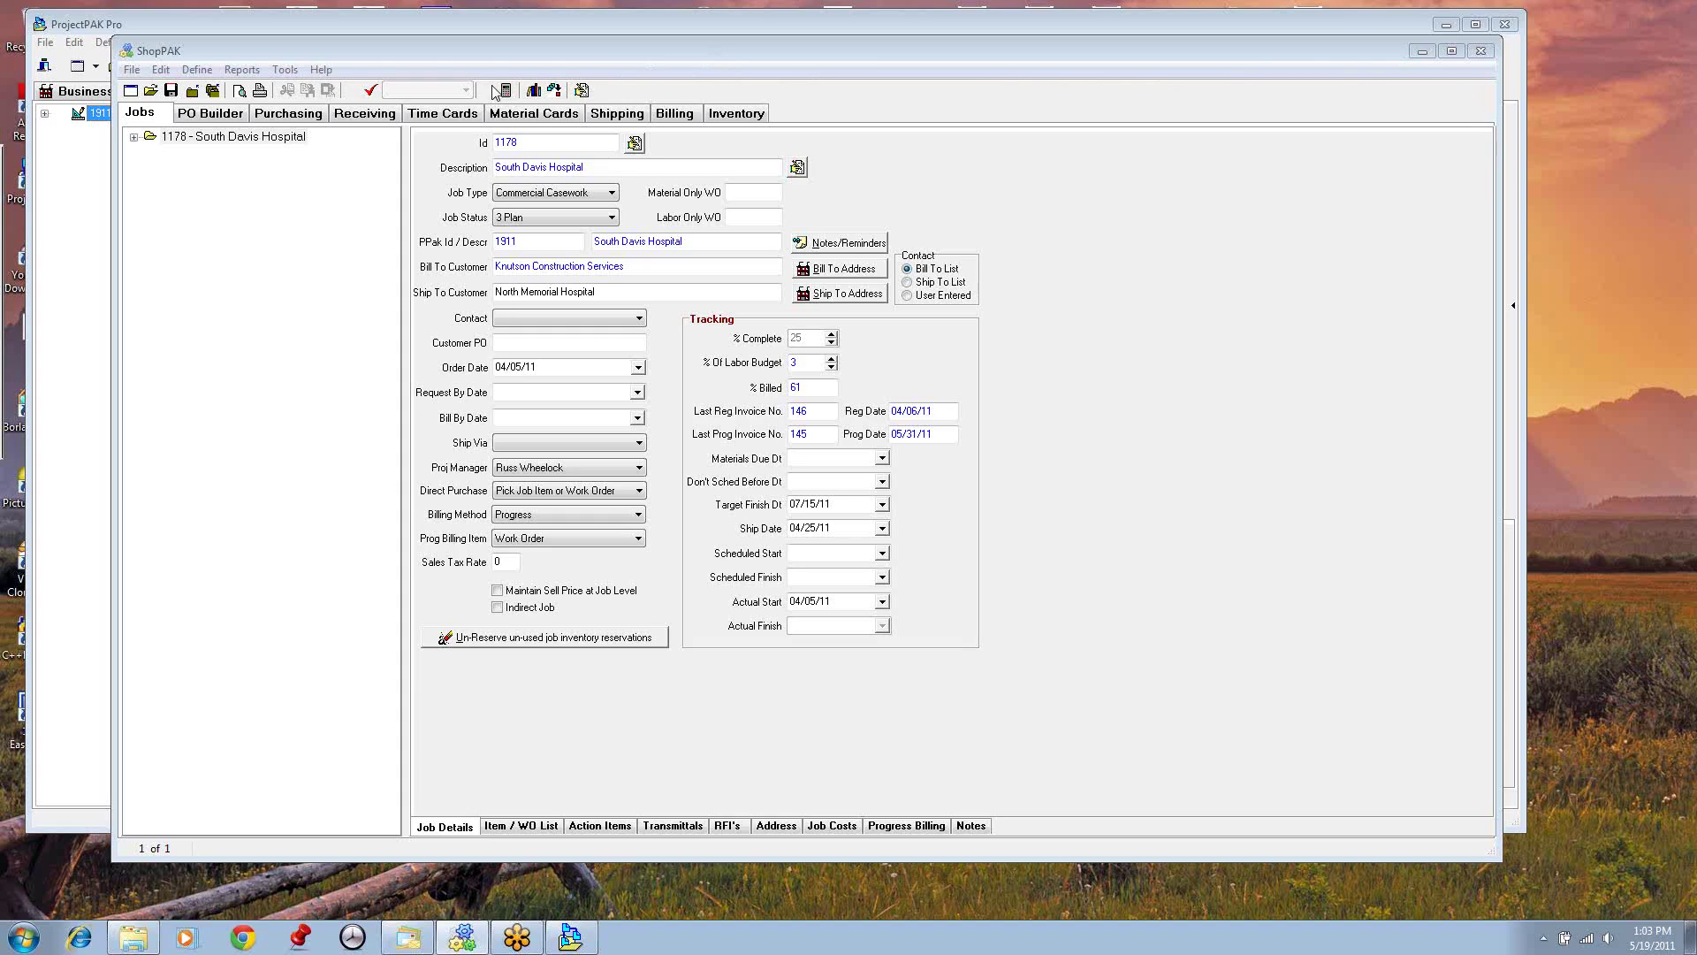
Step: Switch to ProjectPAK Pro and show the Send To ShopPAK settings of the South Davis Hospital estimate
drag(491, 53, 492, 72)
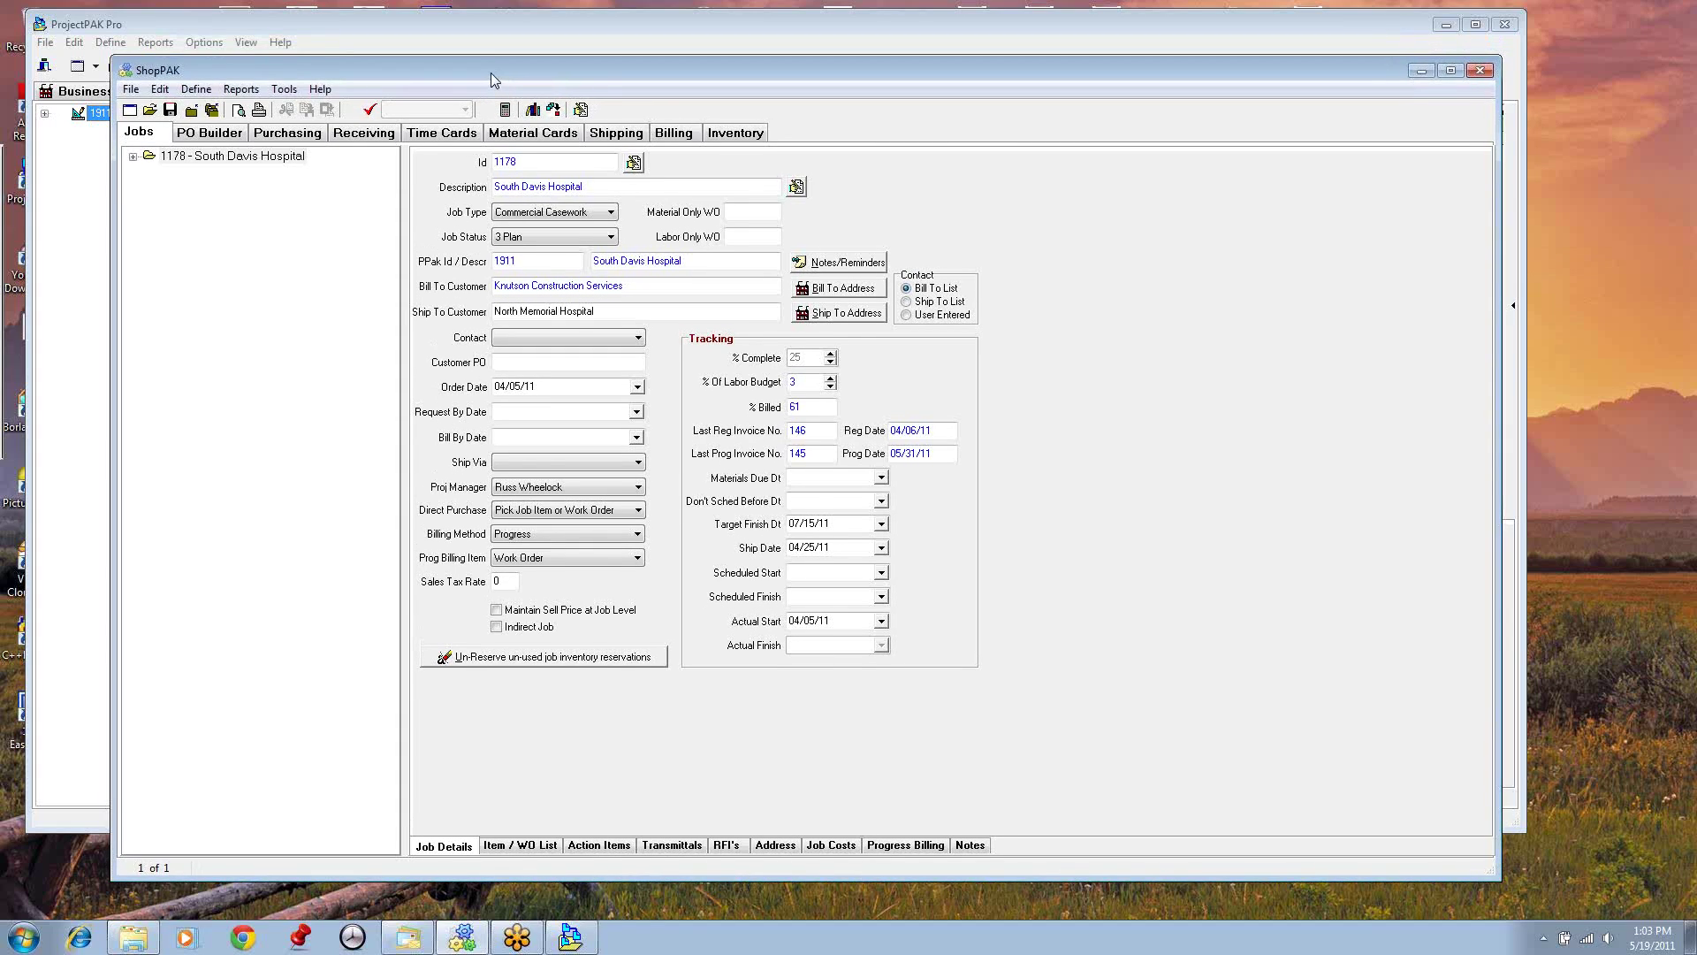
click(433, 29)
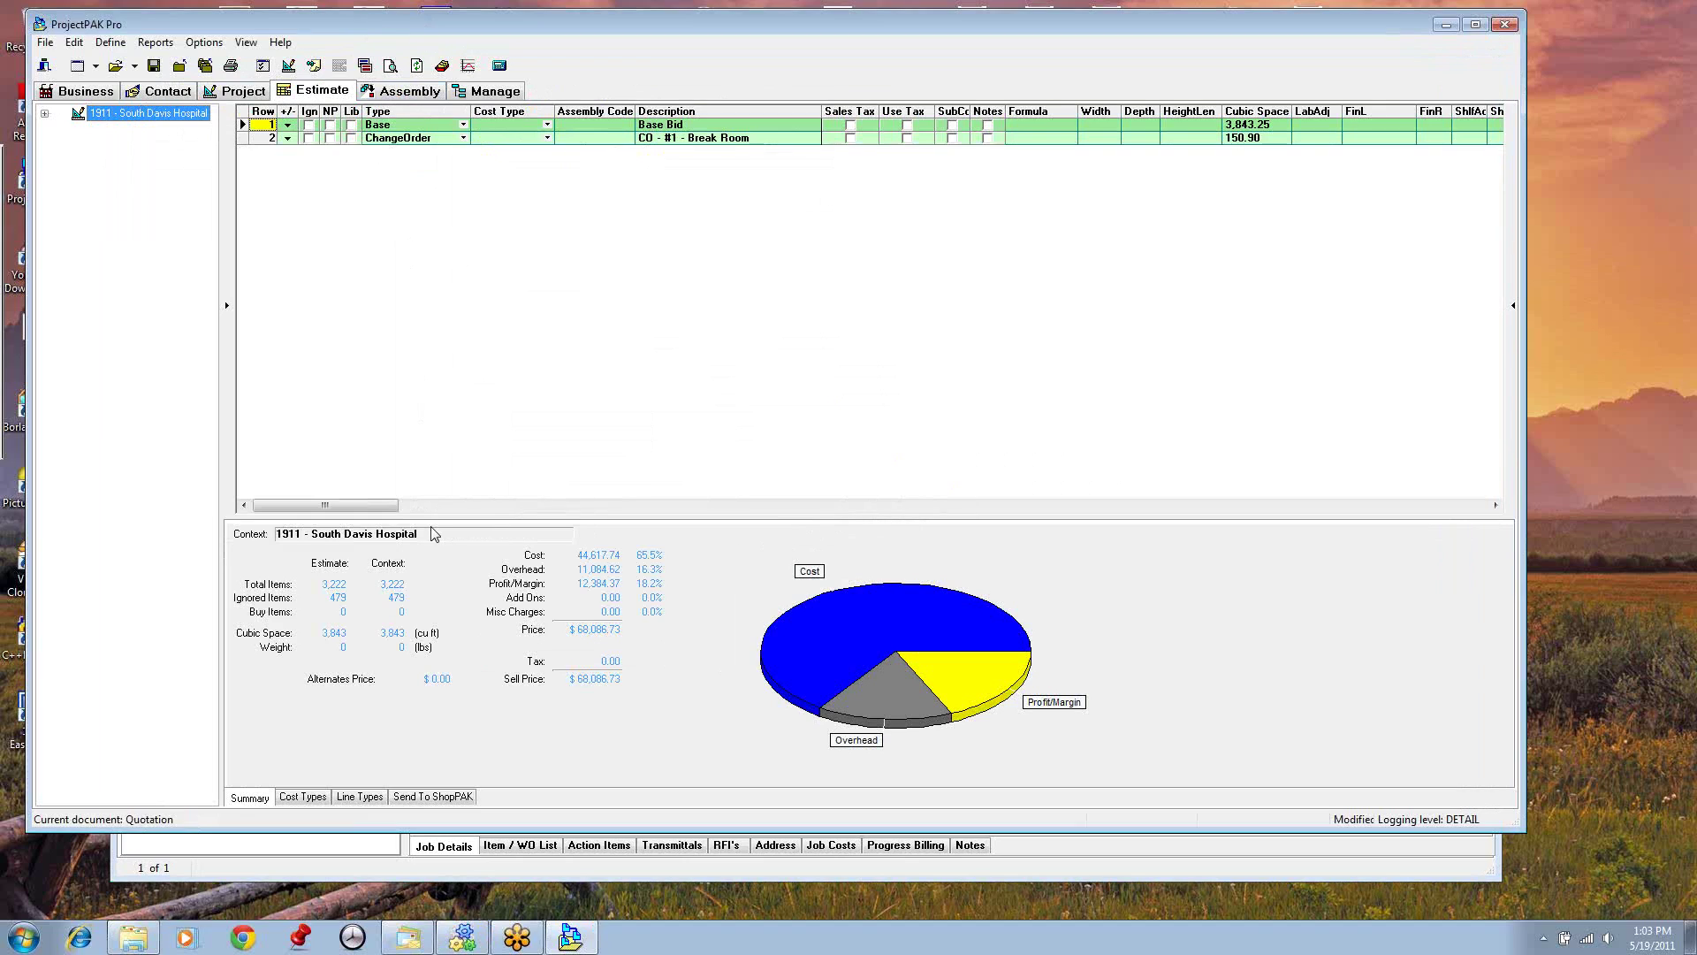
click(433, 797)
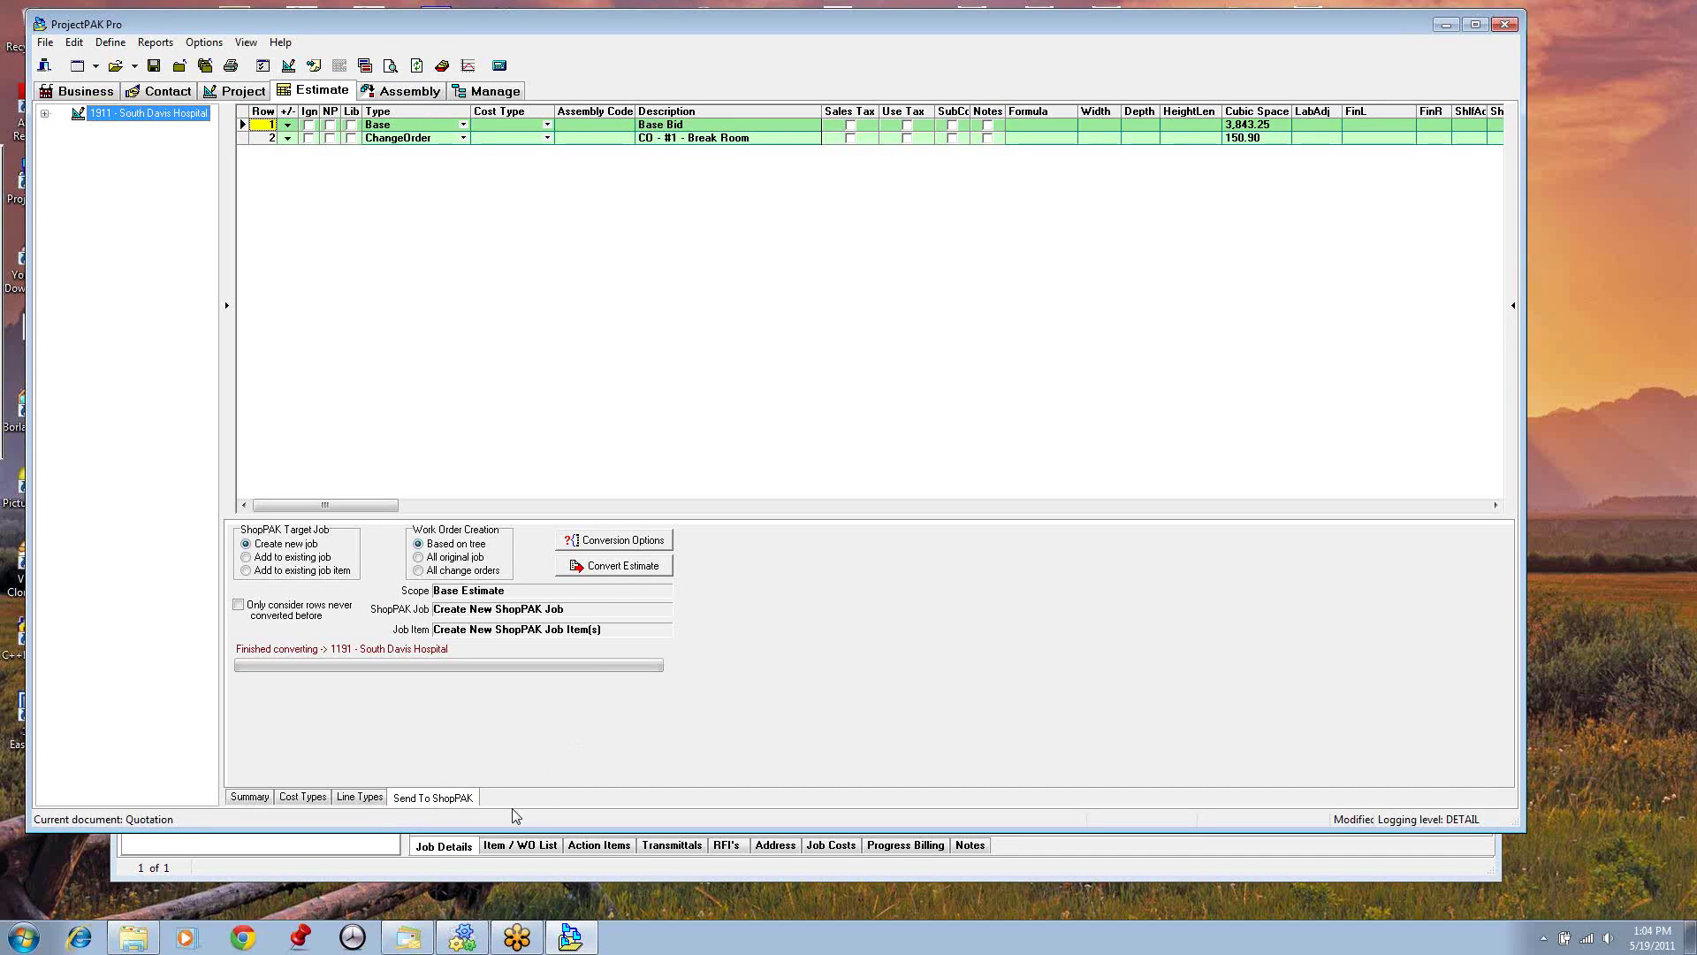
Step: Switch to ShopPAK and open the Estimate Conversion settings in the ShopPAK Options
click(499, 870)
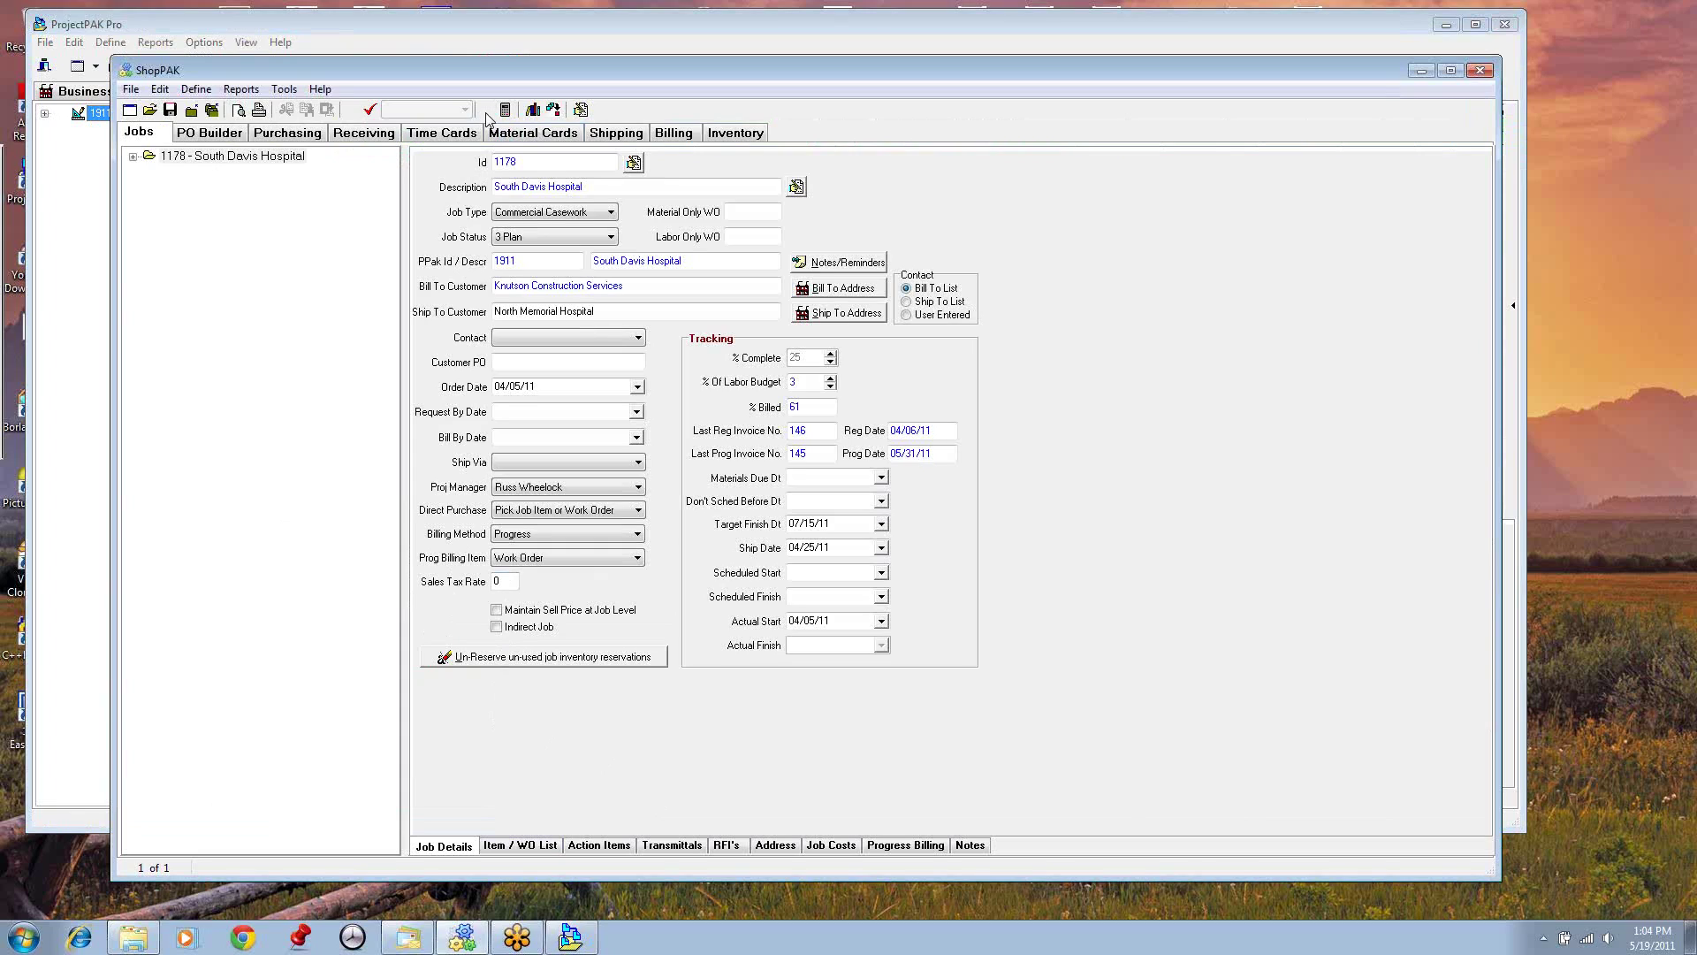
click(193, 90)
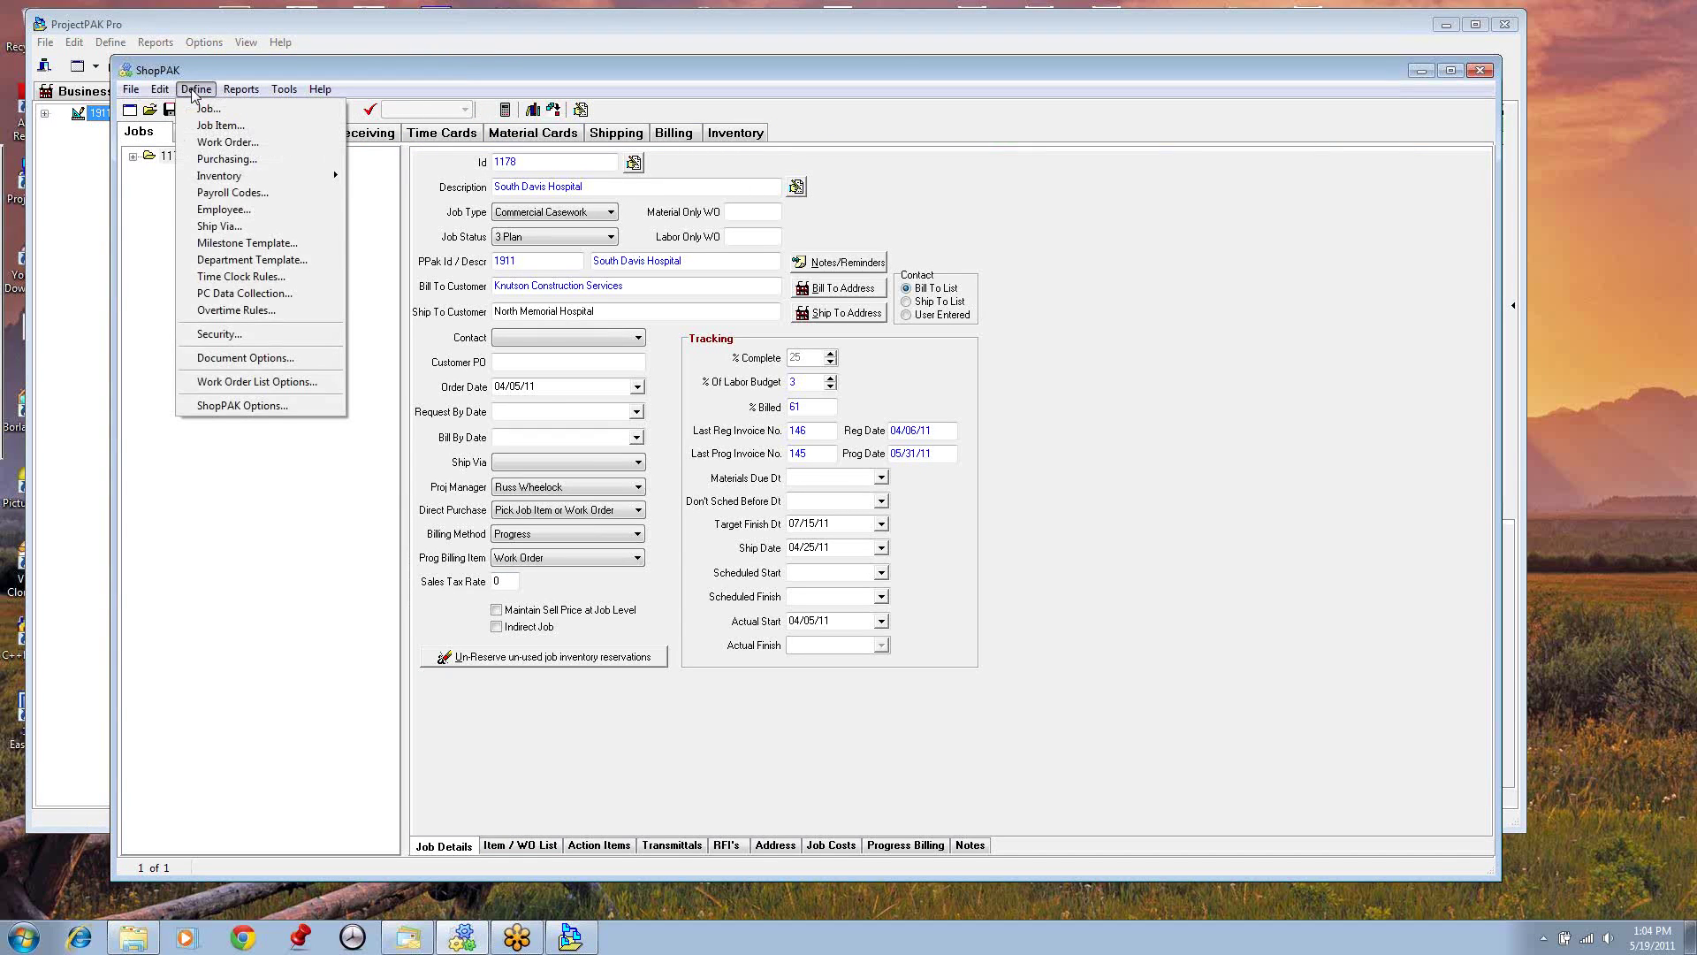
click(224, 406)
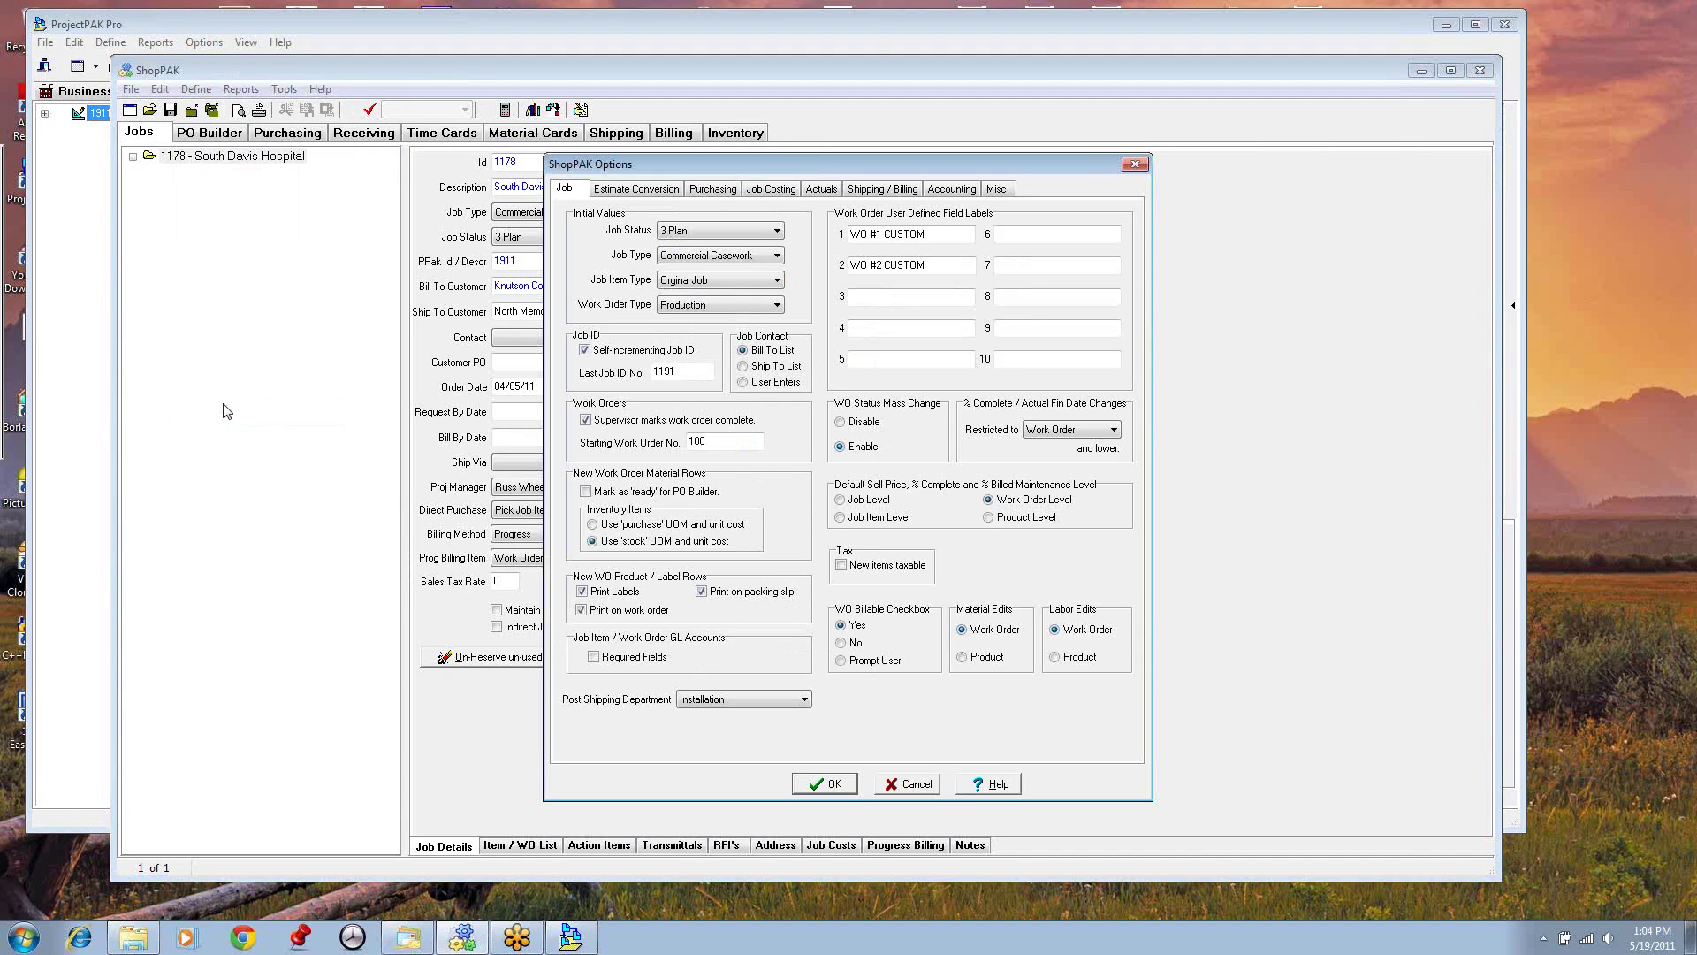
click(661, 193)
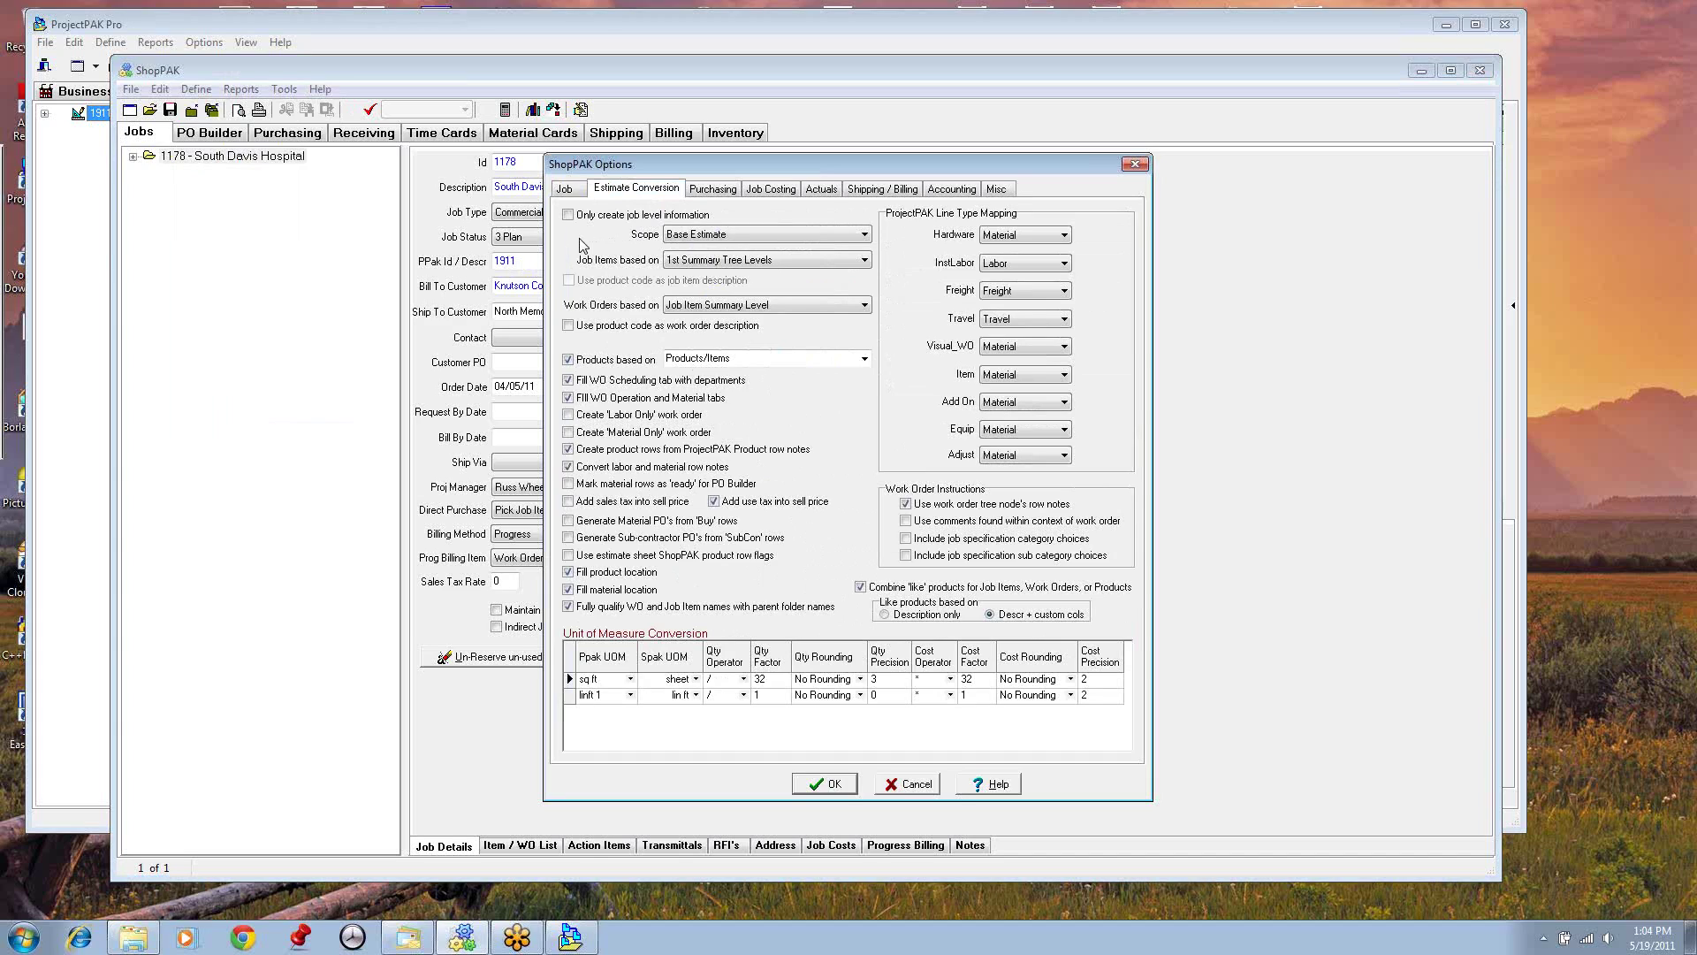
Step: Examine the available choices for the conversion scope, the work order basis and the job item basis
click(867, 237)
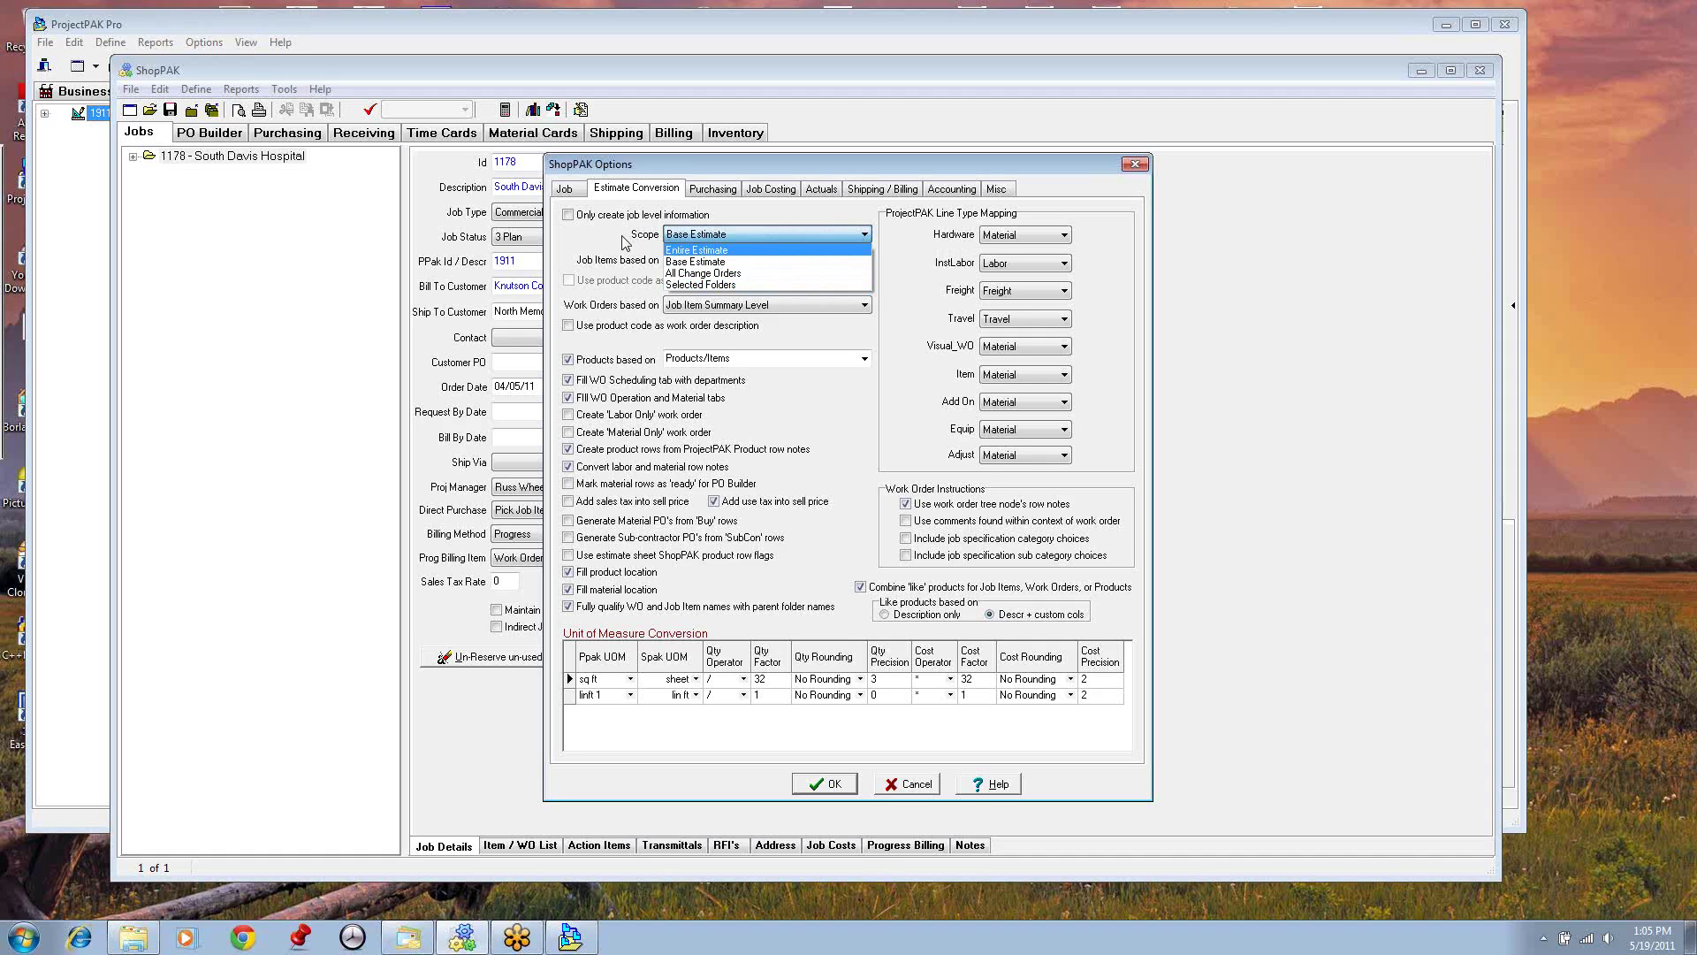
click(623, 243)
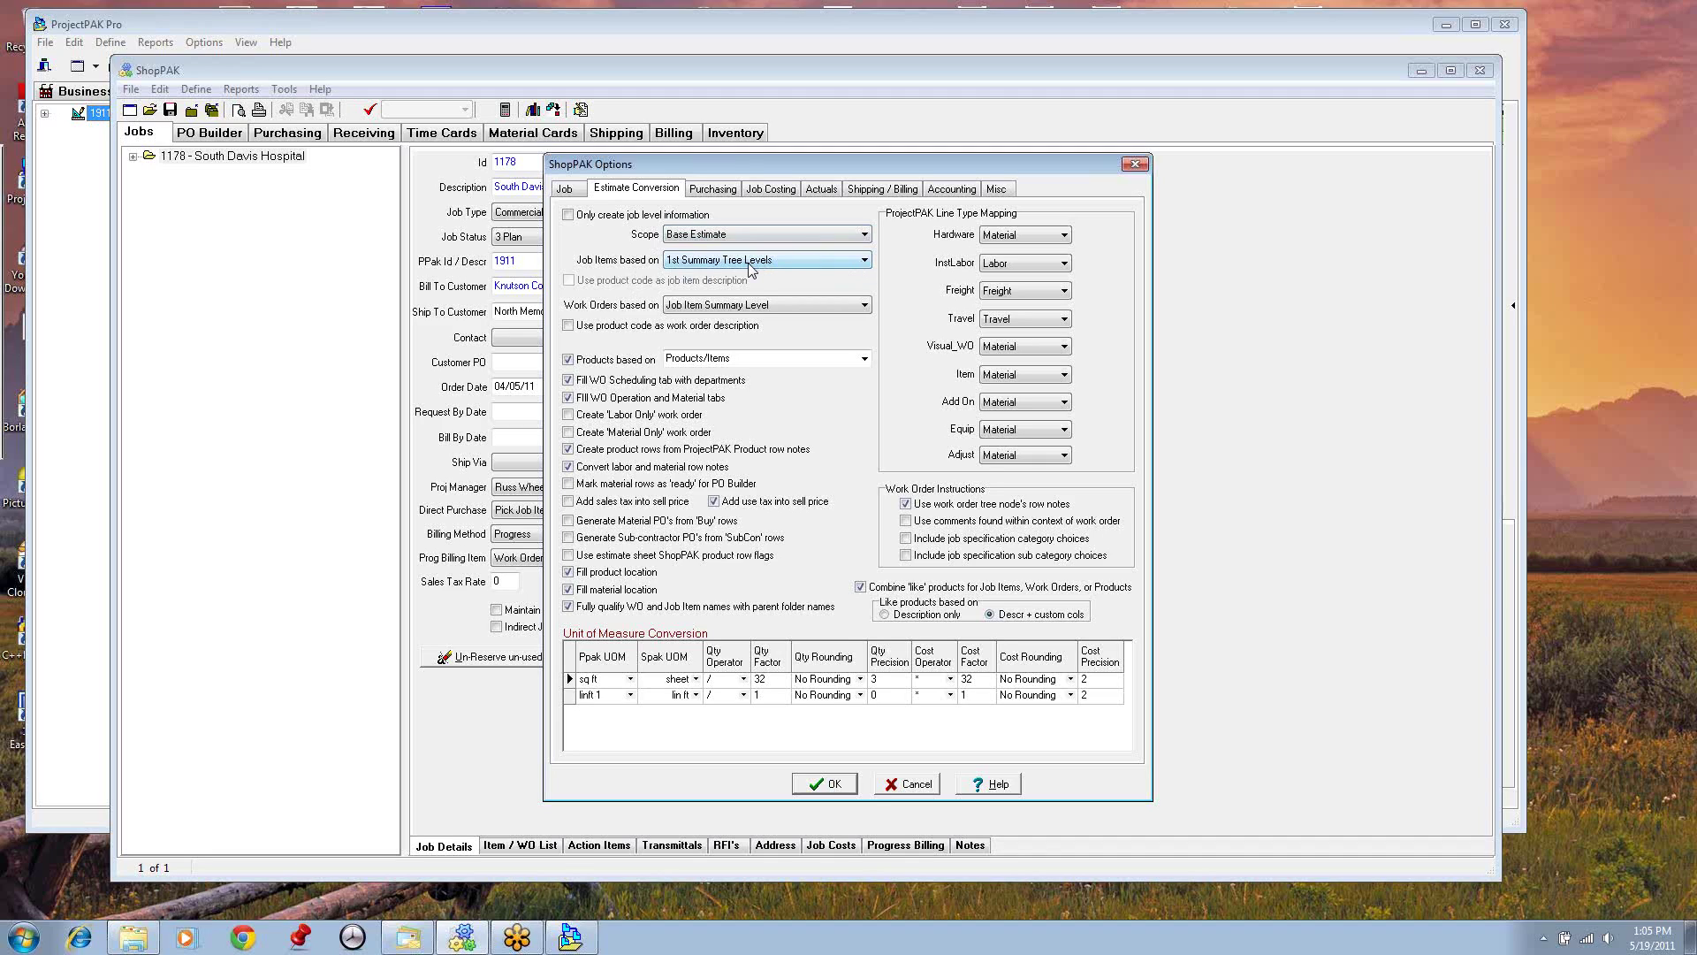
click(866, 307)
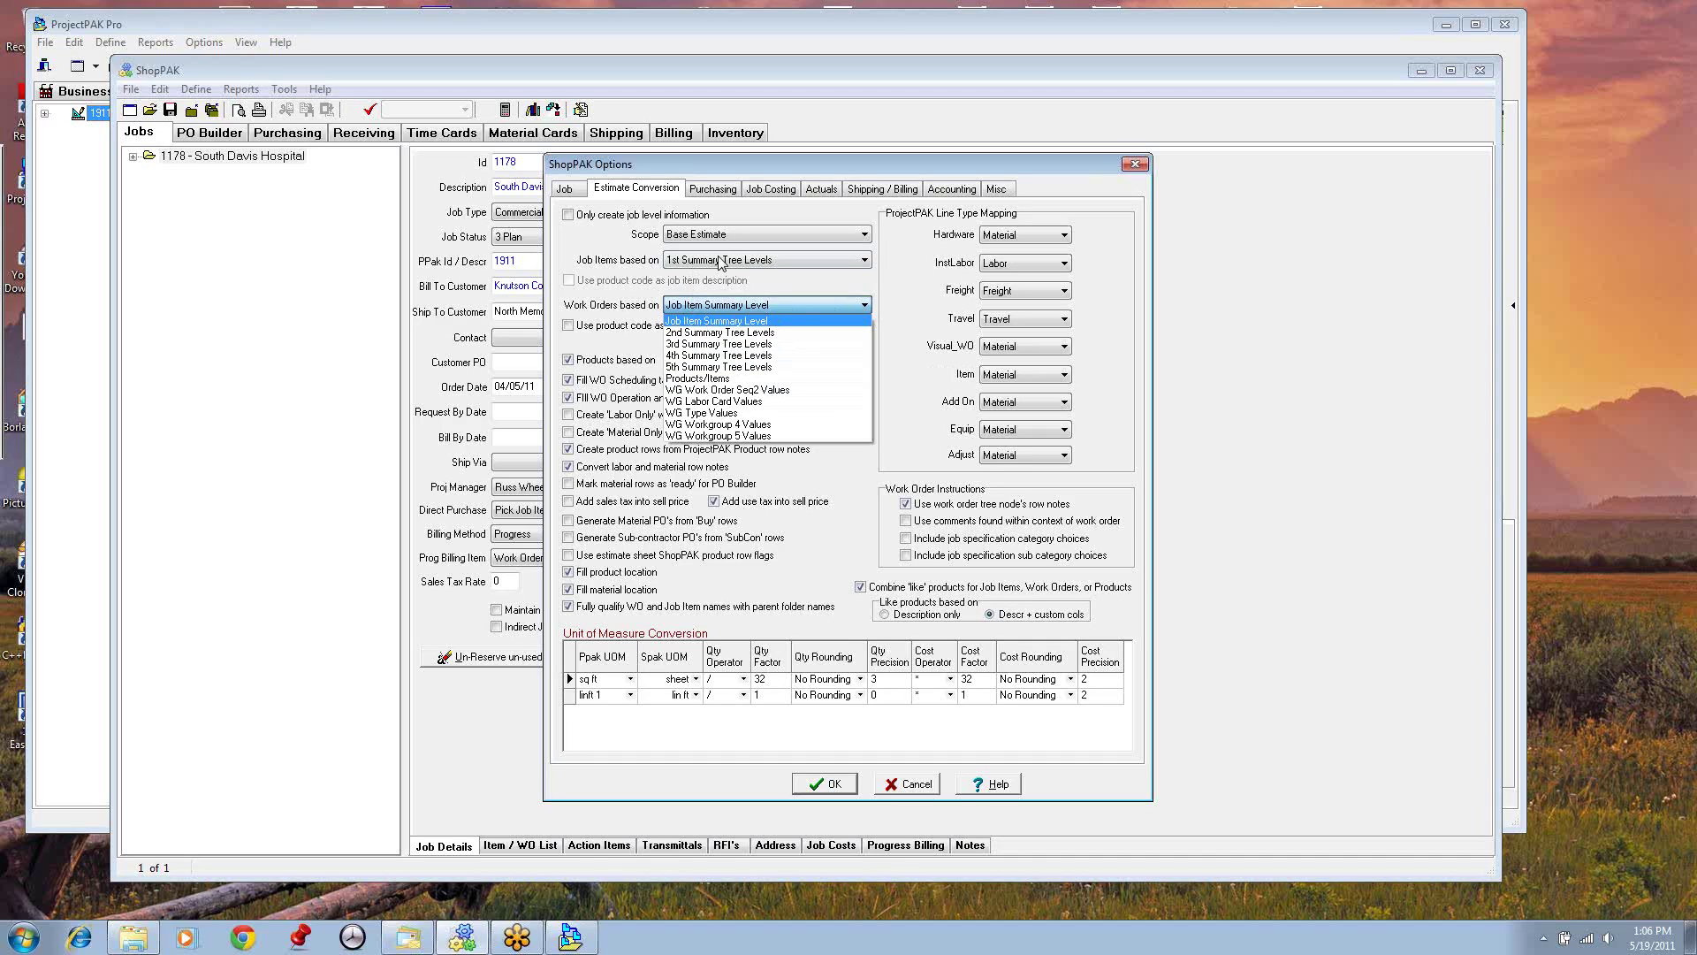
click(869, 259)
click(866, 259)
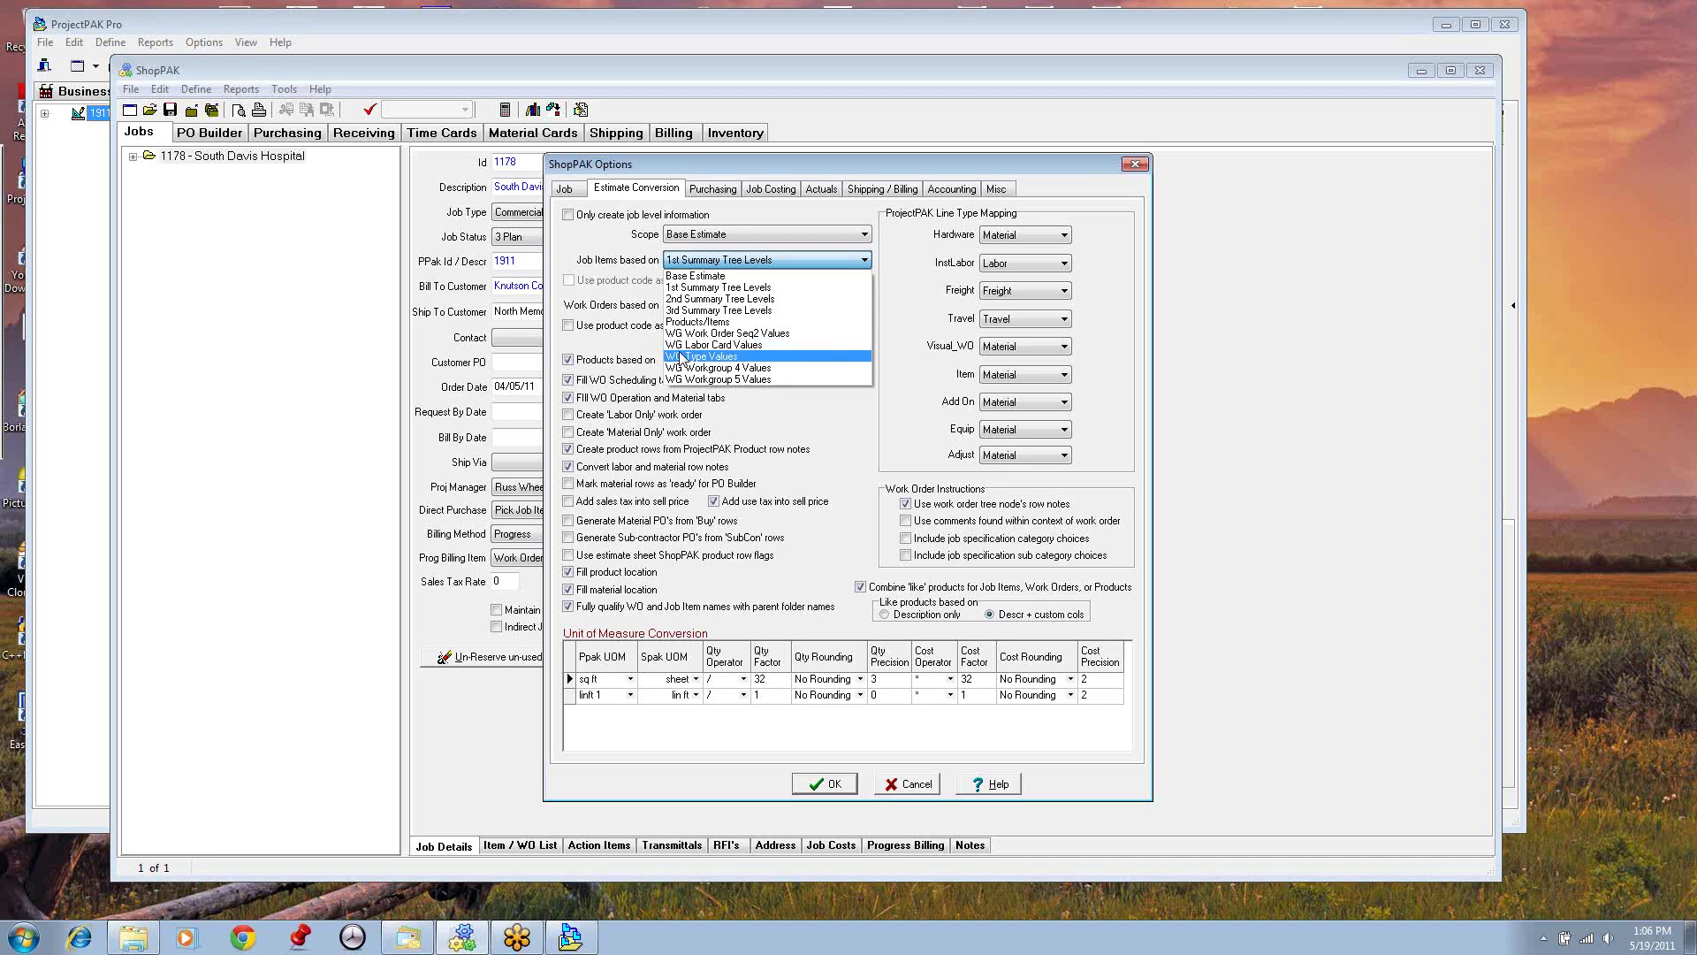
key(Up)
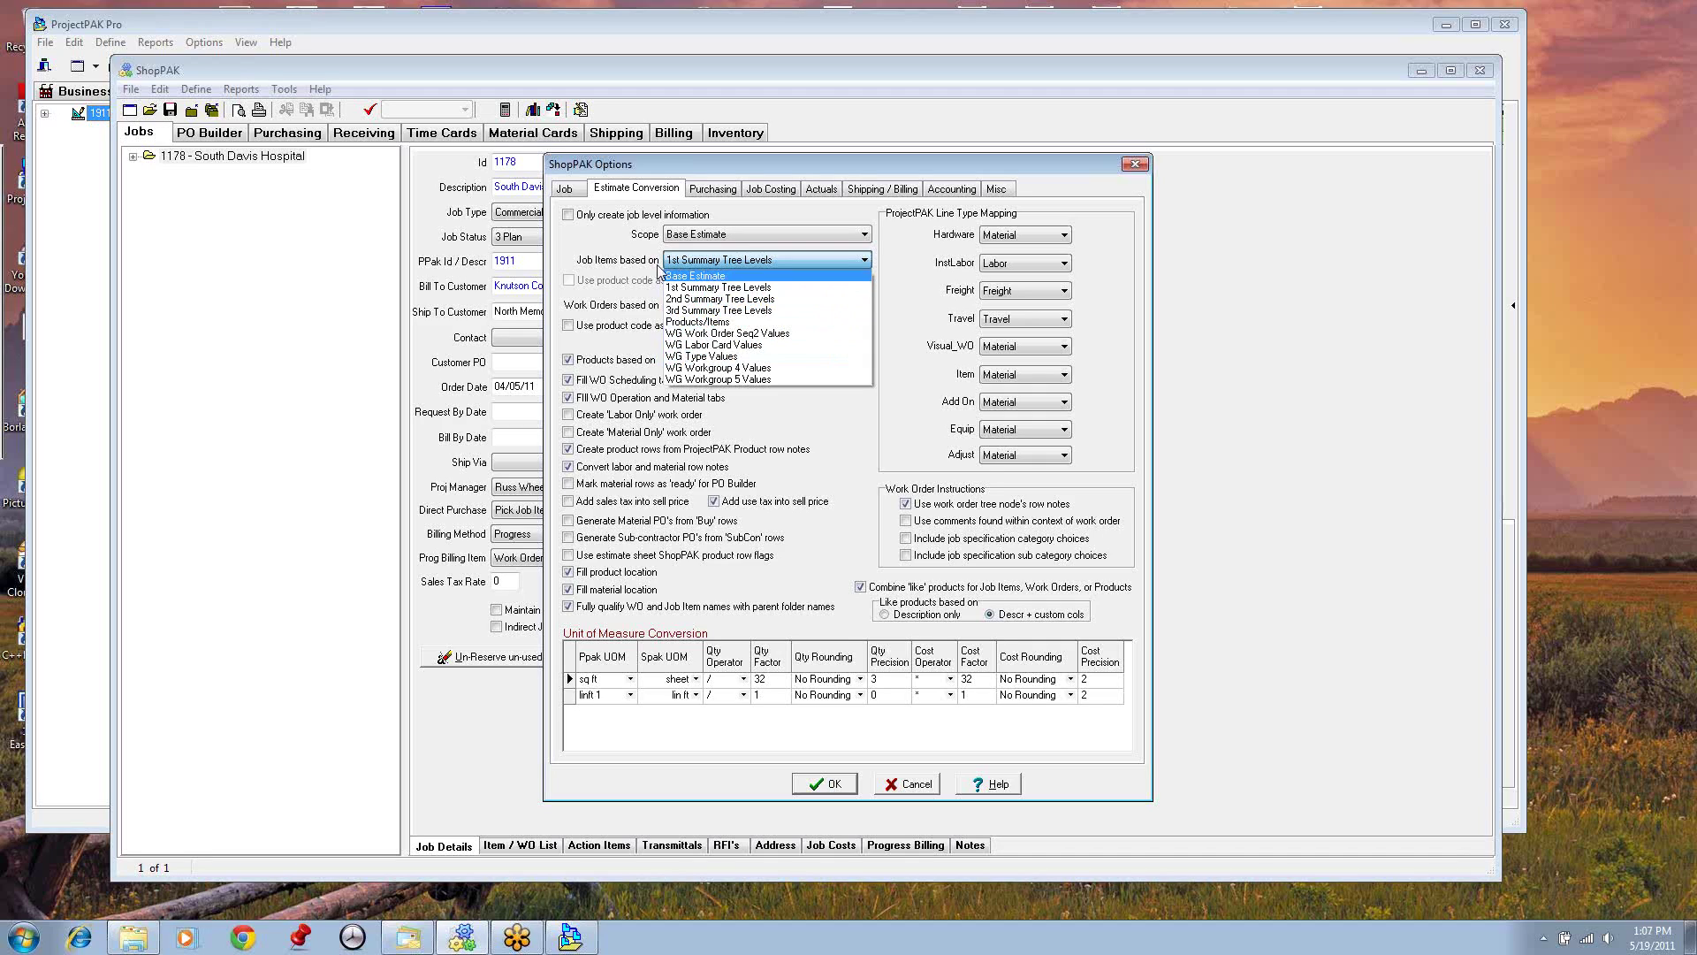
click(591, 244)
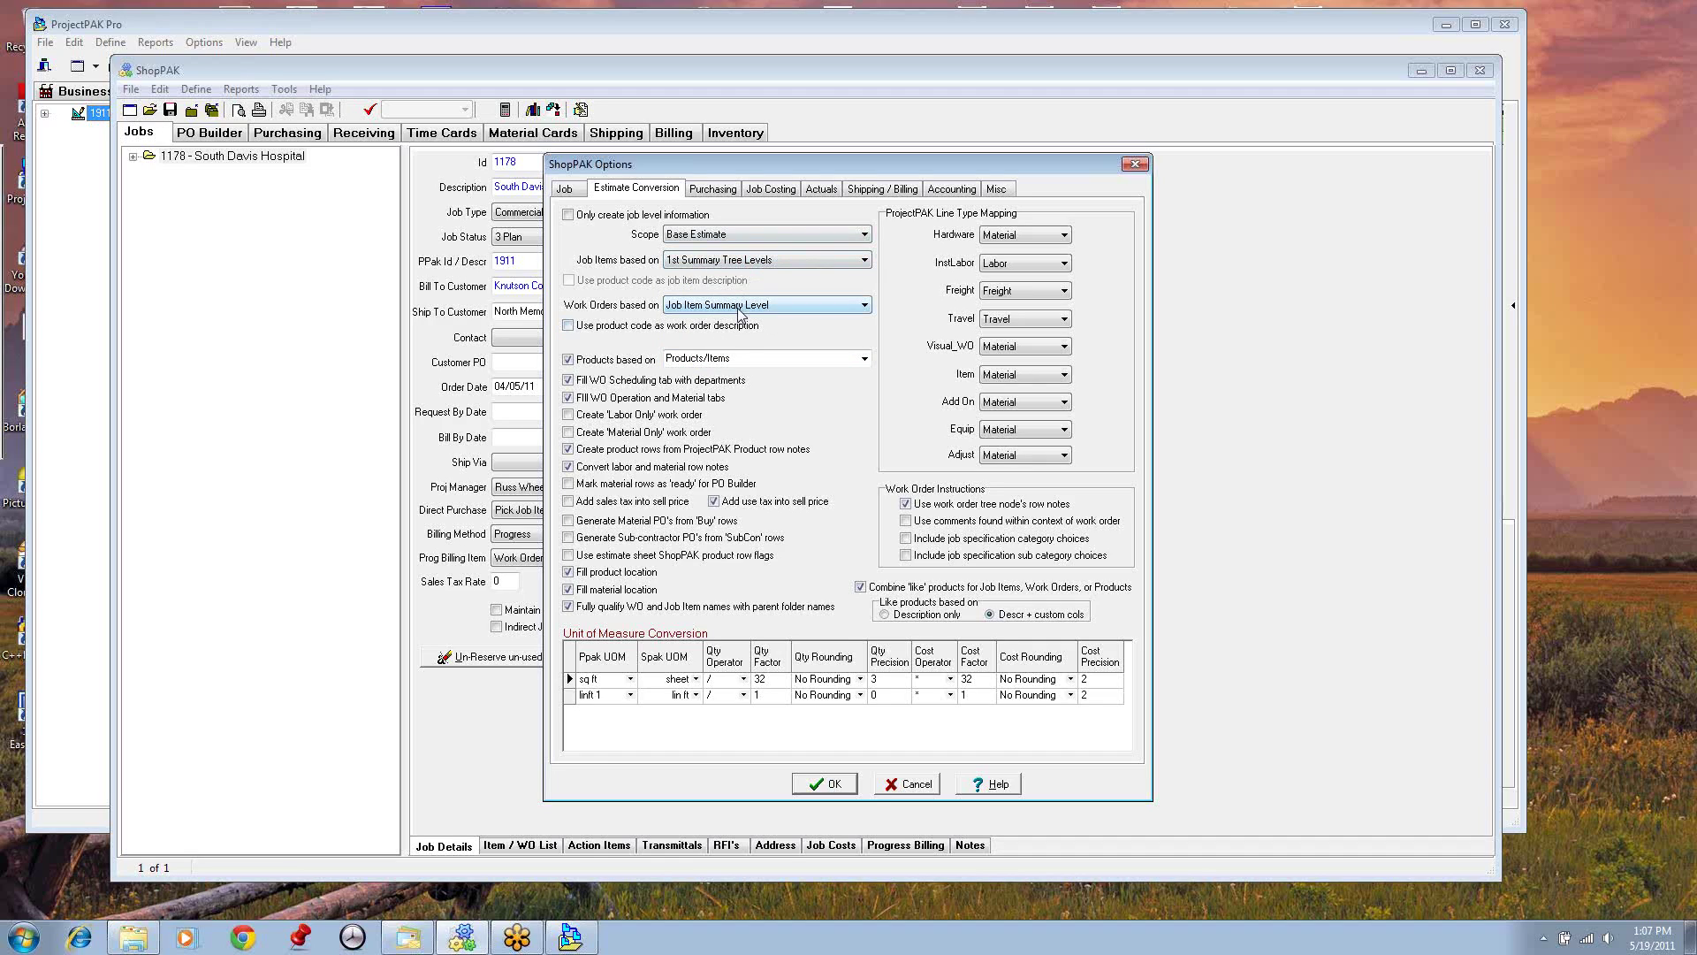
Step: Base the converted work orders on 2nd Summary Tree Levels
click(864, 310)
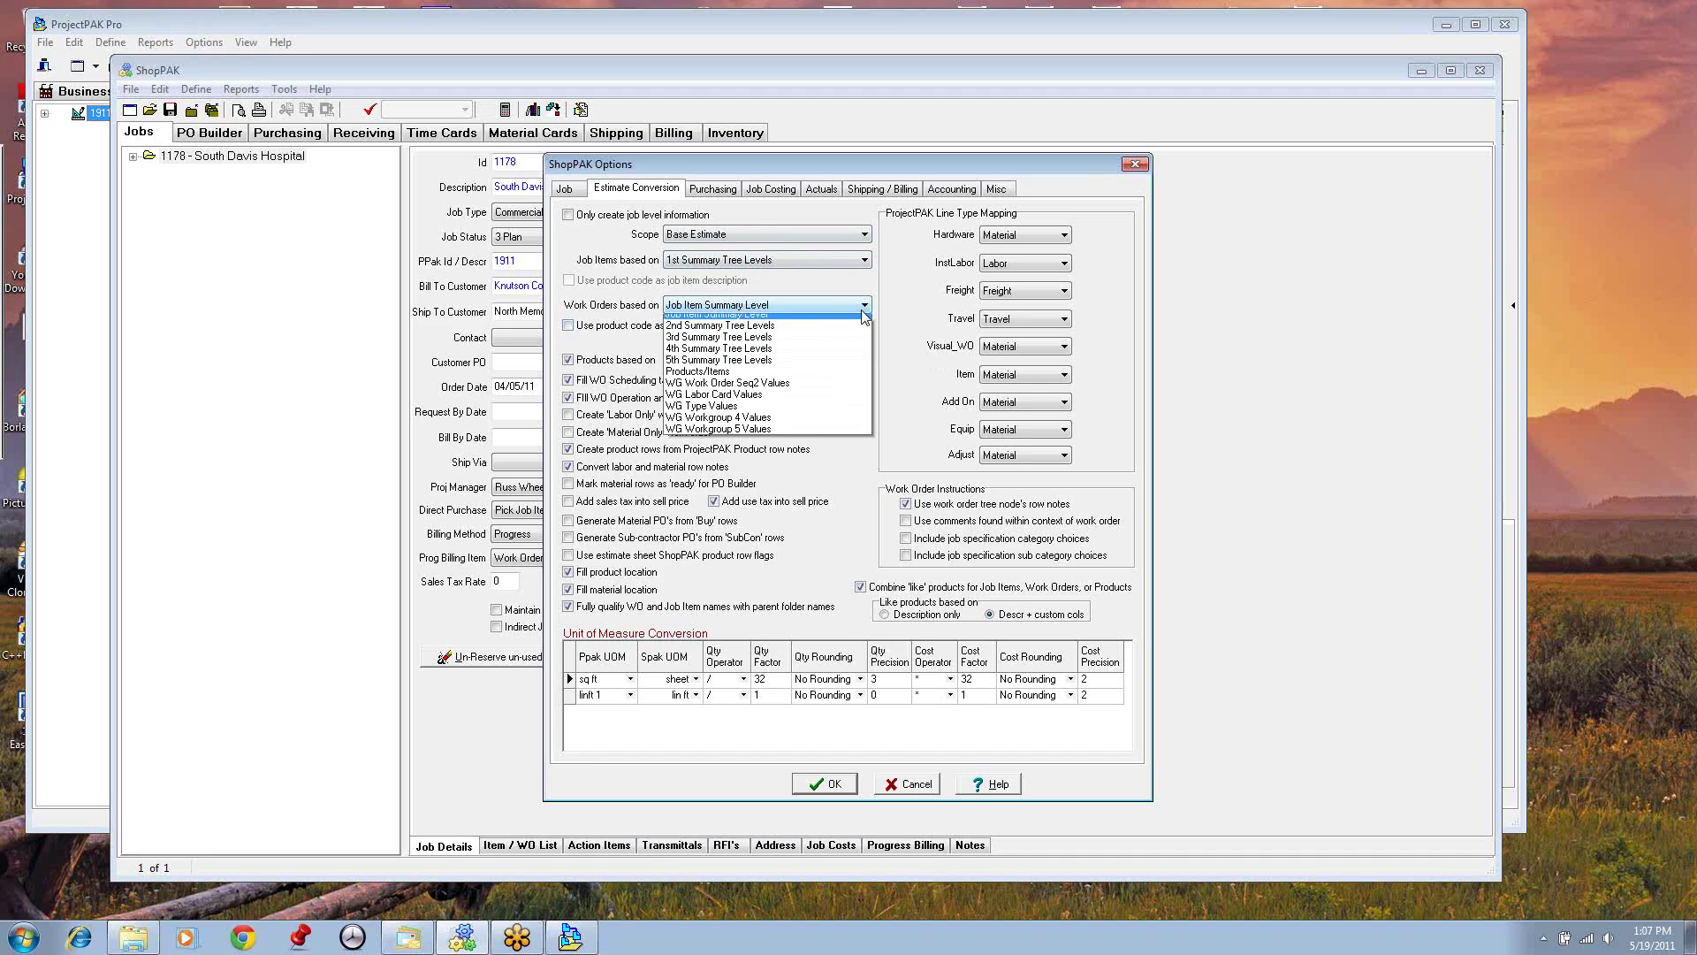
click(775, 325)
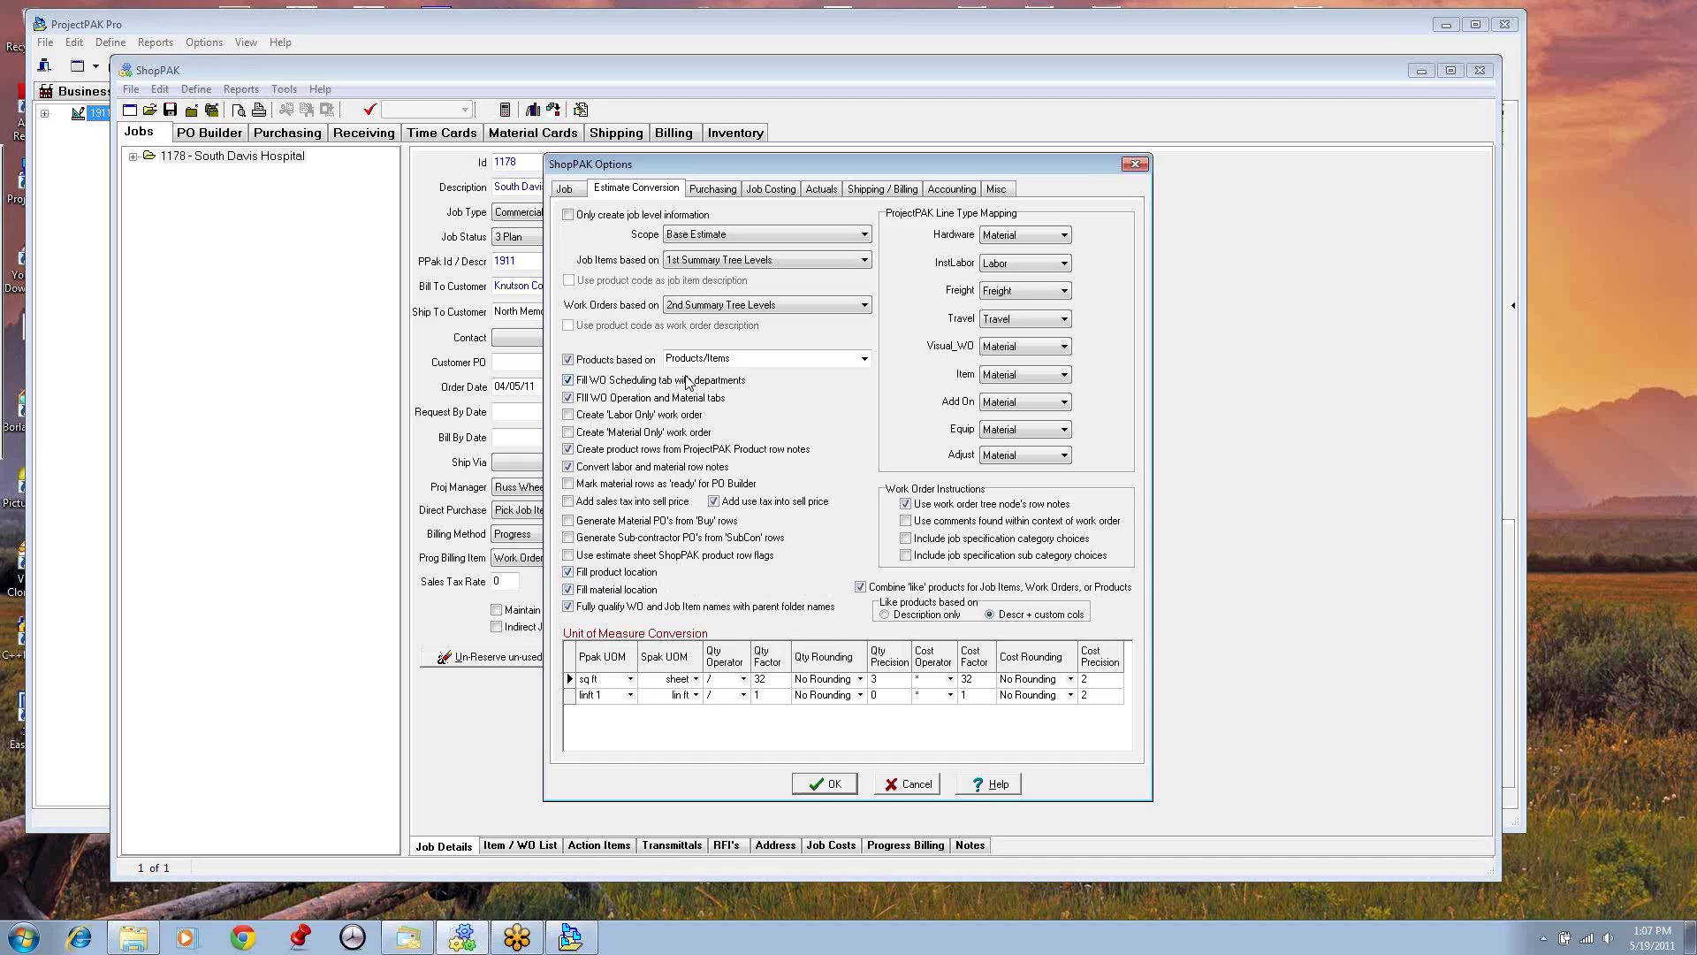
Step: Switch to ProjectPAK Pro and show the Location column for the Room 132 rows of the Base Bid
click(368, 25)
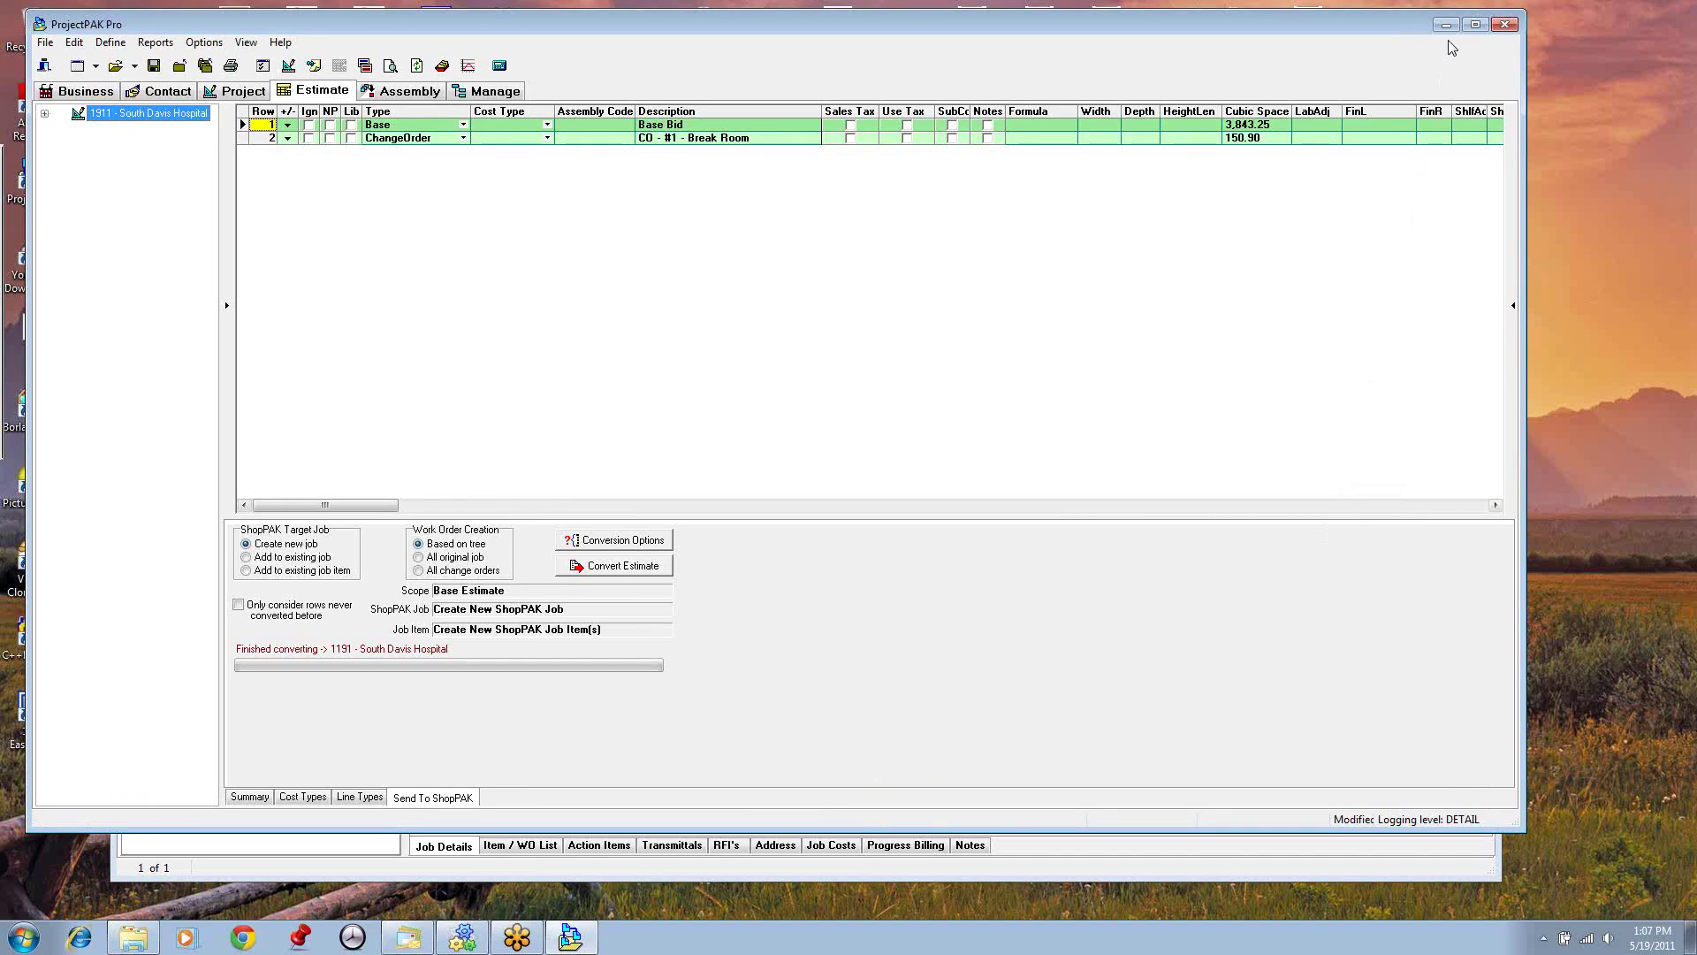
click(1395, 504)
click(1395, 504)
click(1396, 506)
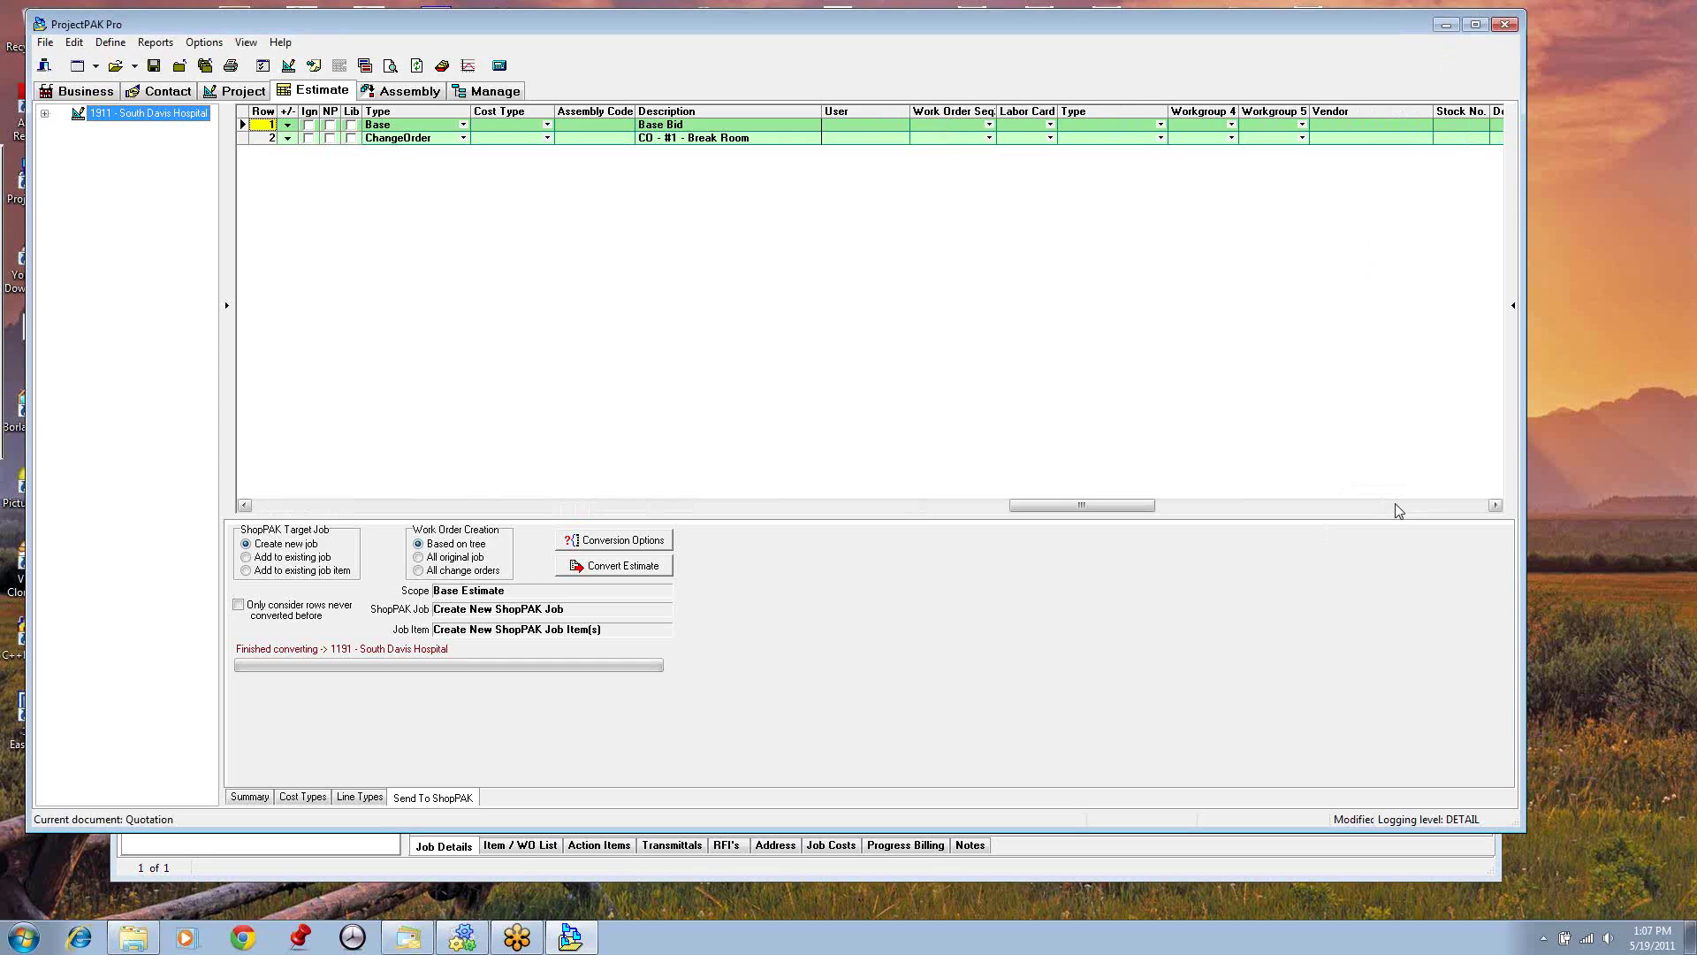
click(1396, 506)
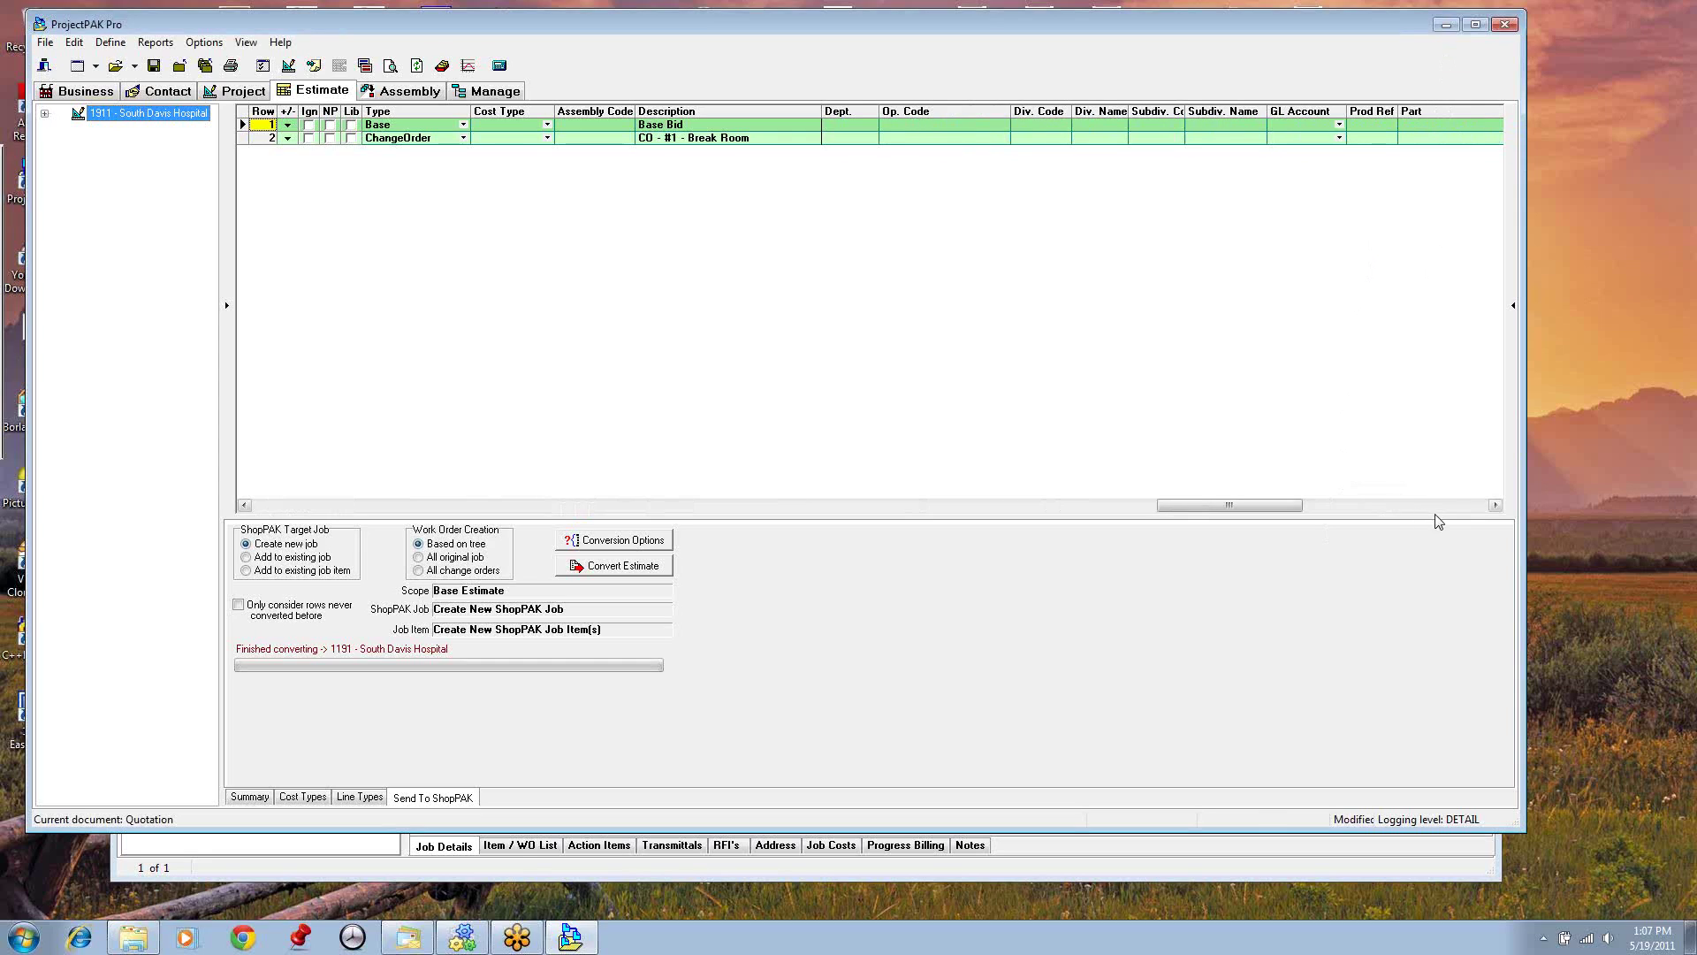
click(1437, 504)
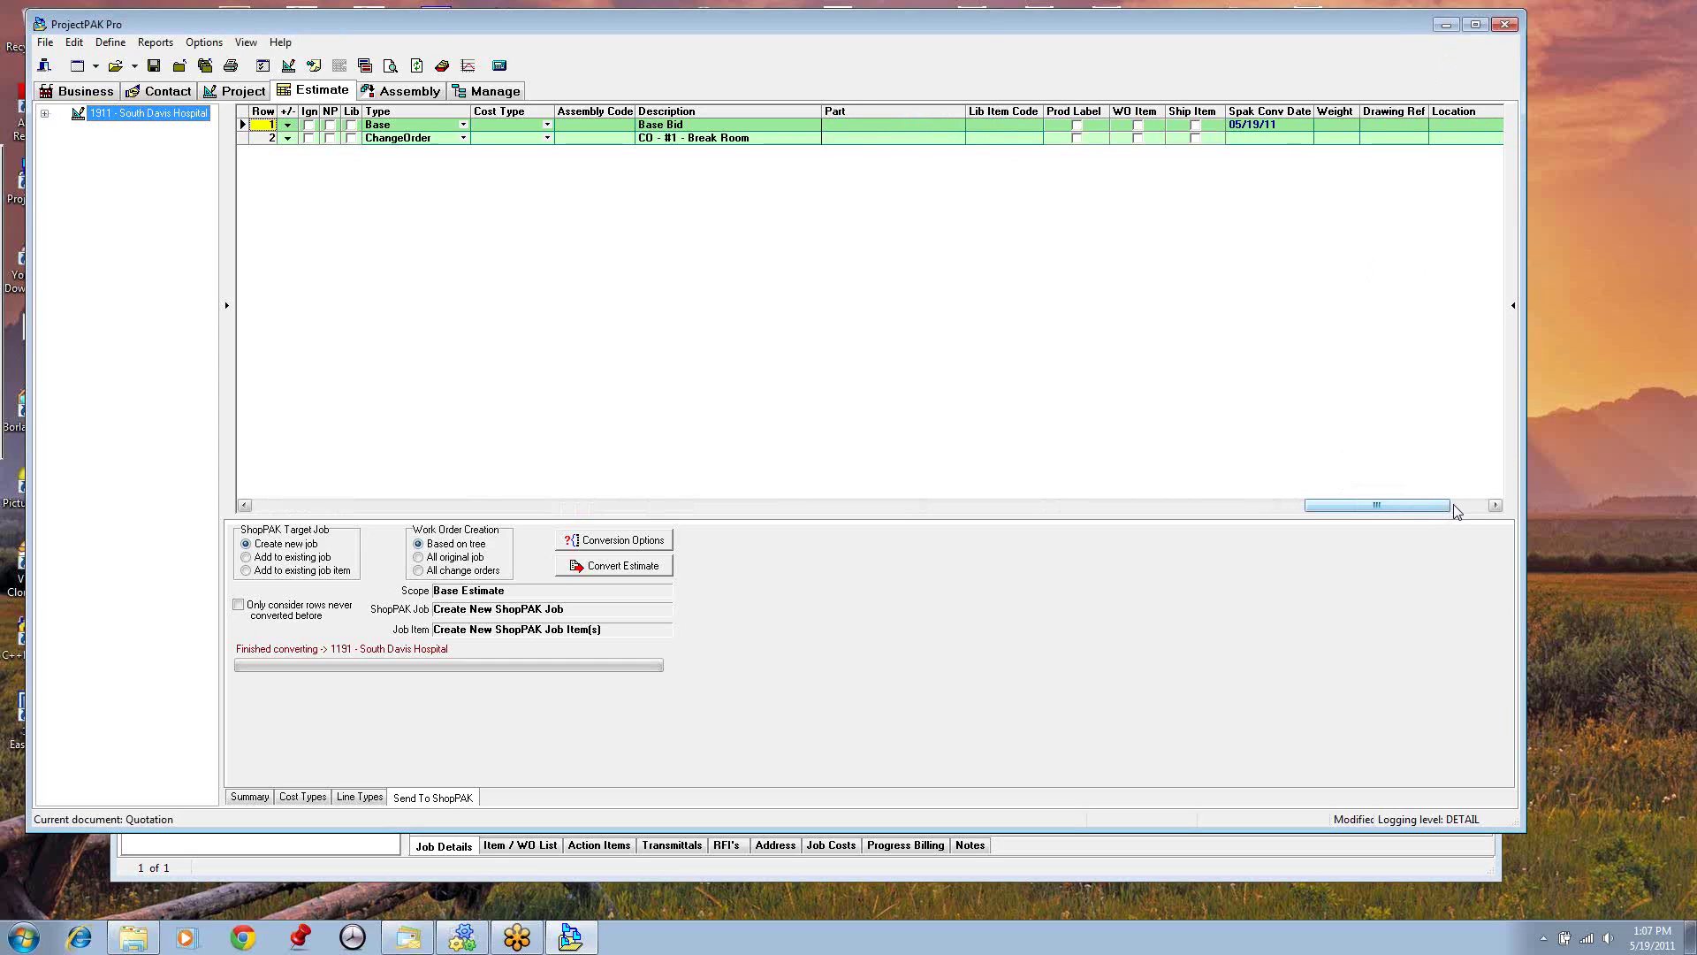
click(1496, 505)
click(1496, 505)
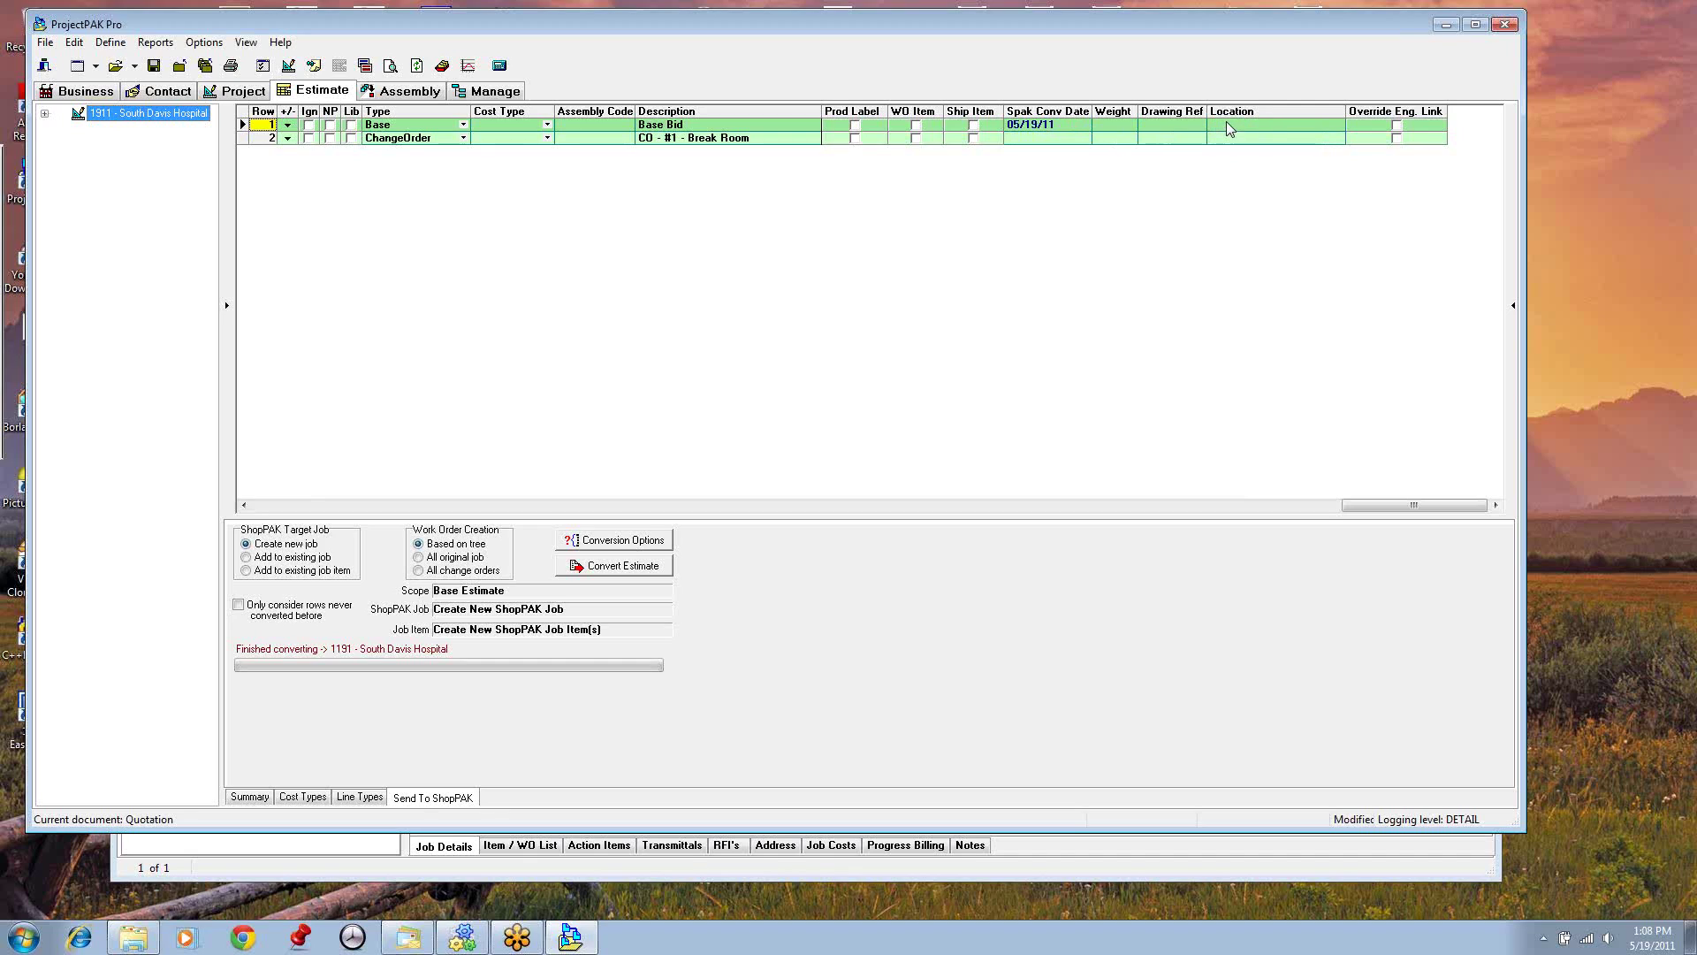
click(45, 113)
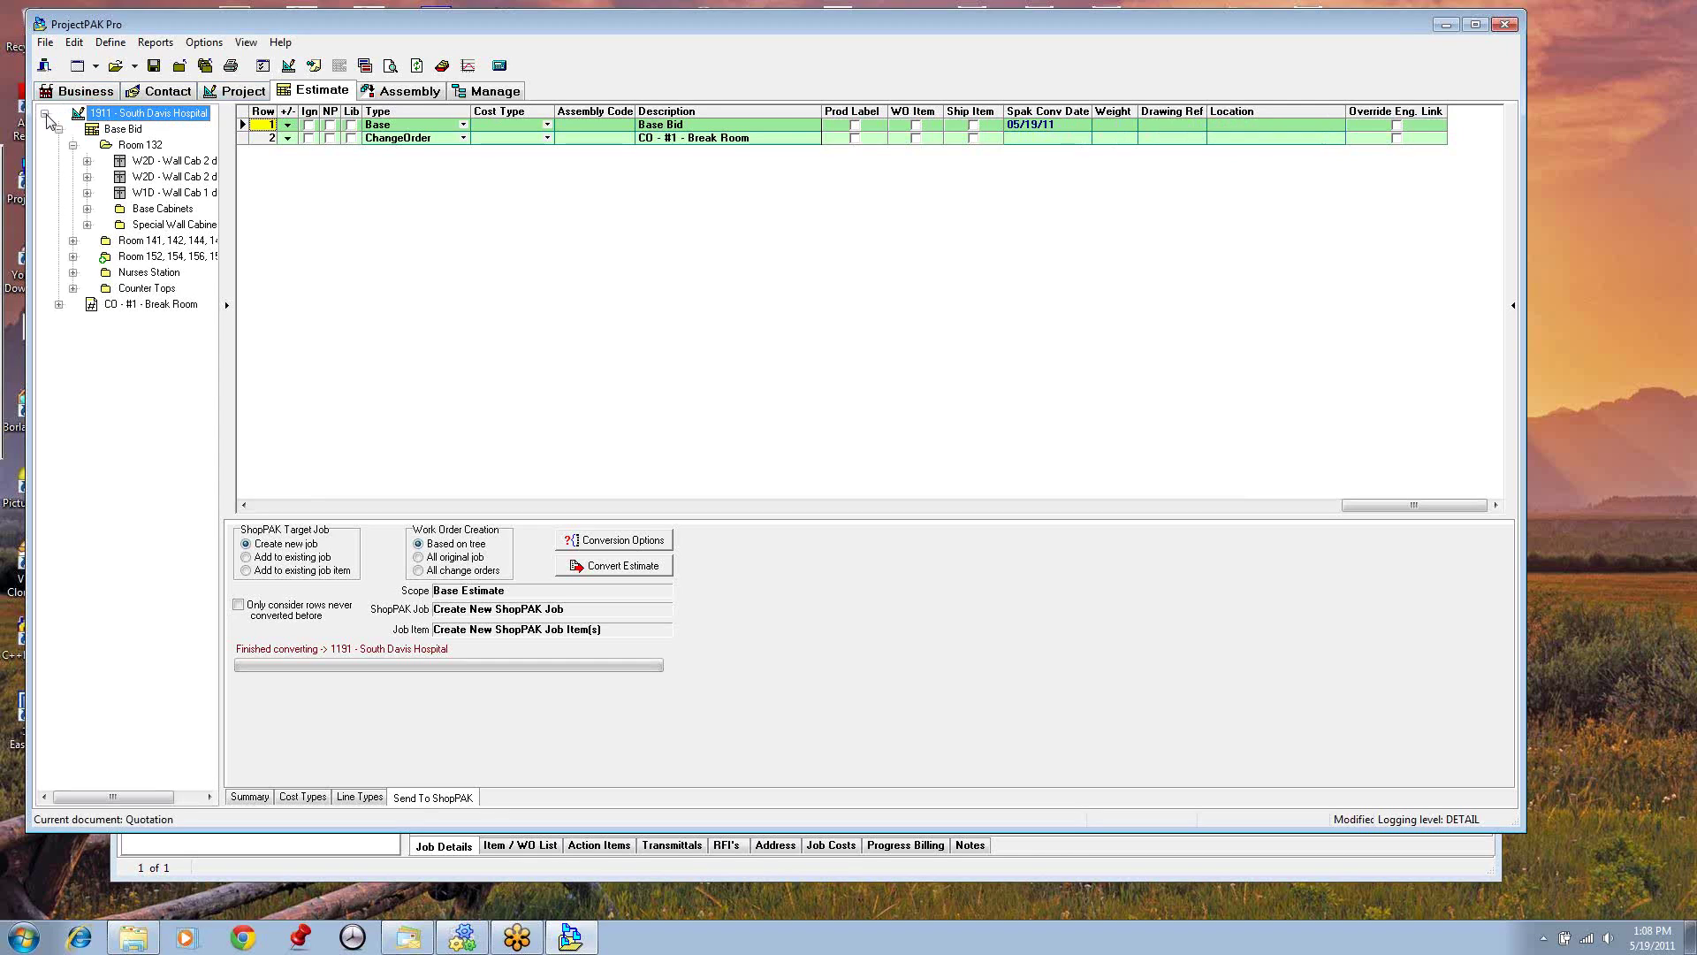
click(135, 148)
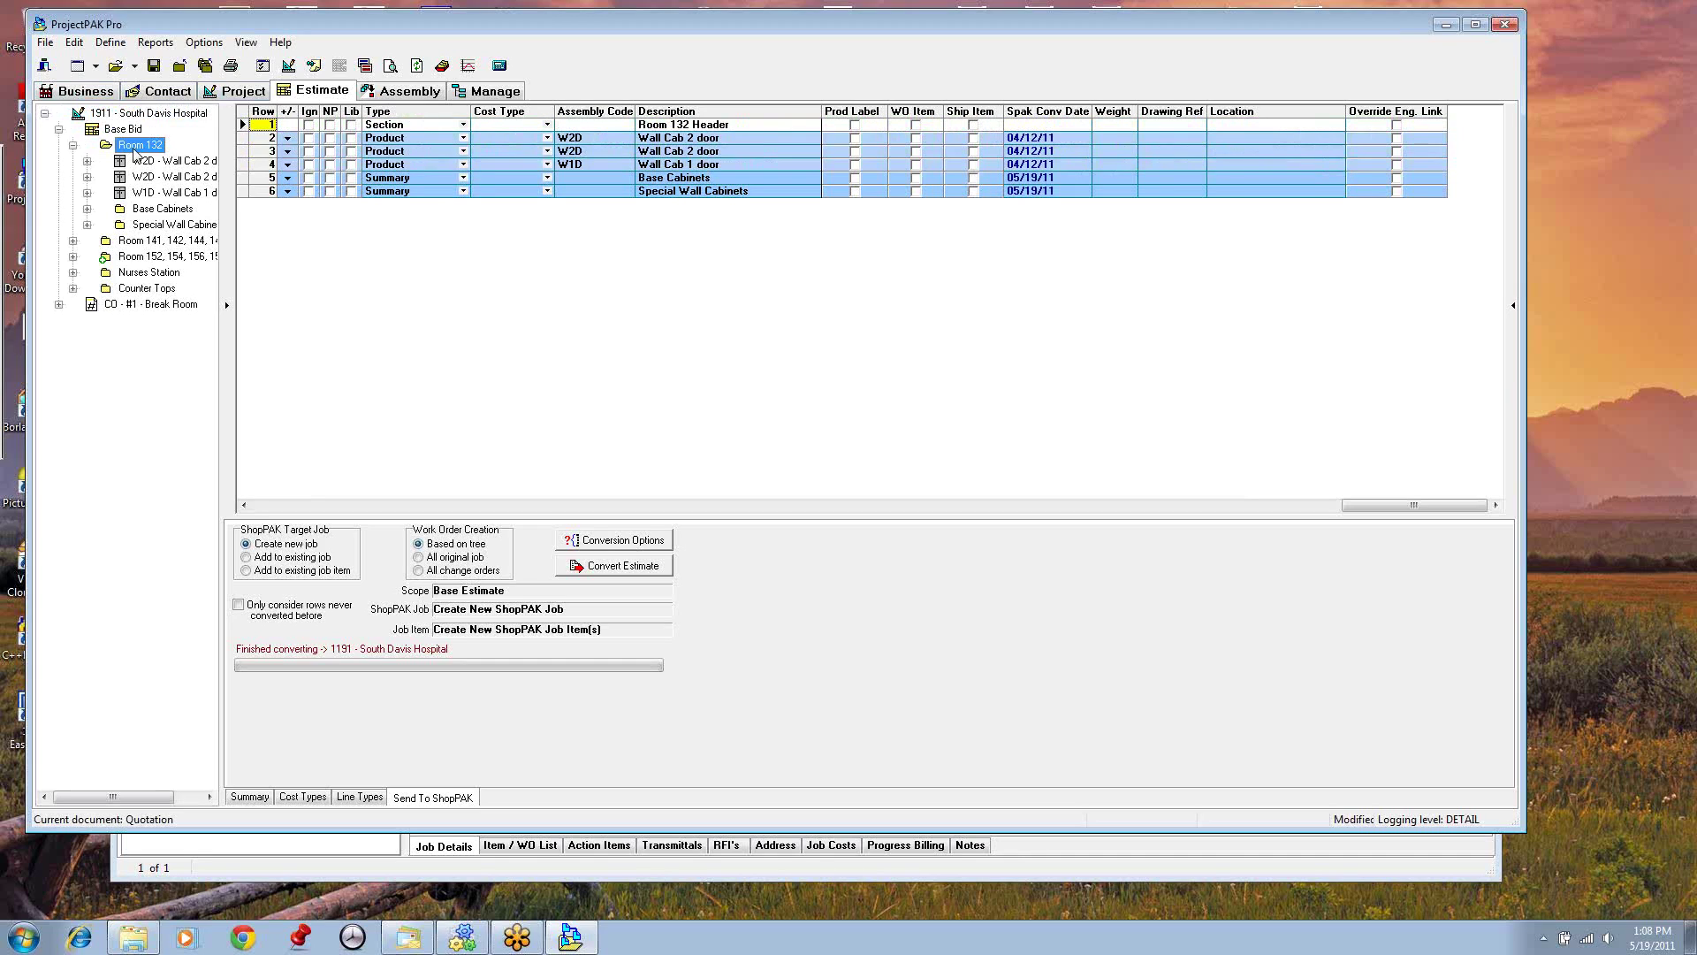
Step: Set the location of the first Wall Cab 2 door product to Room 132 and open that product's rows
click(1241, 137)
text(R)
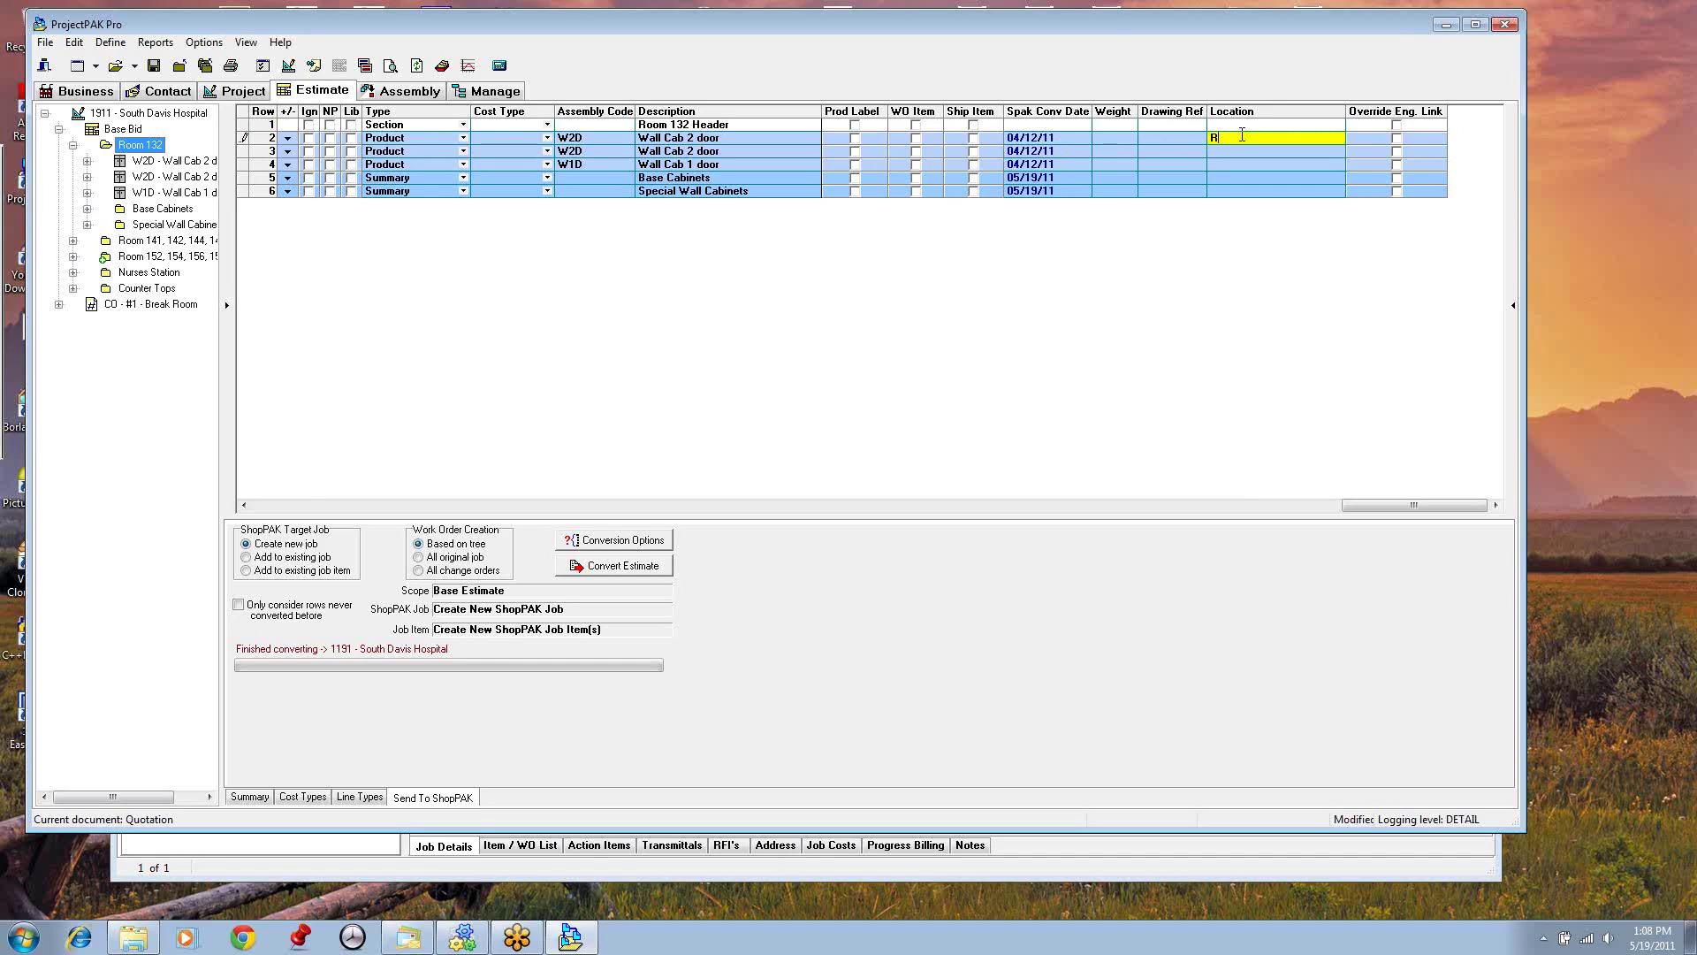
text(oom 1323)
key(BackSpace)
key(BackSpace)
text(2)
key(Tab)
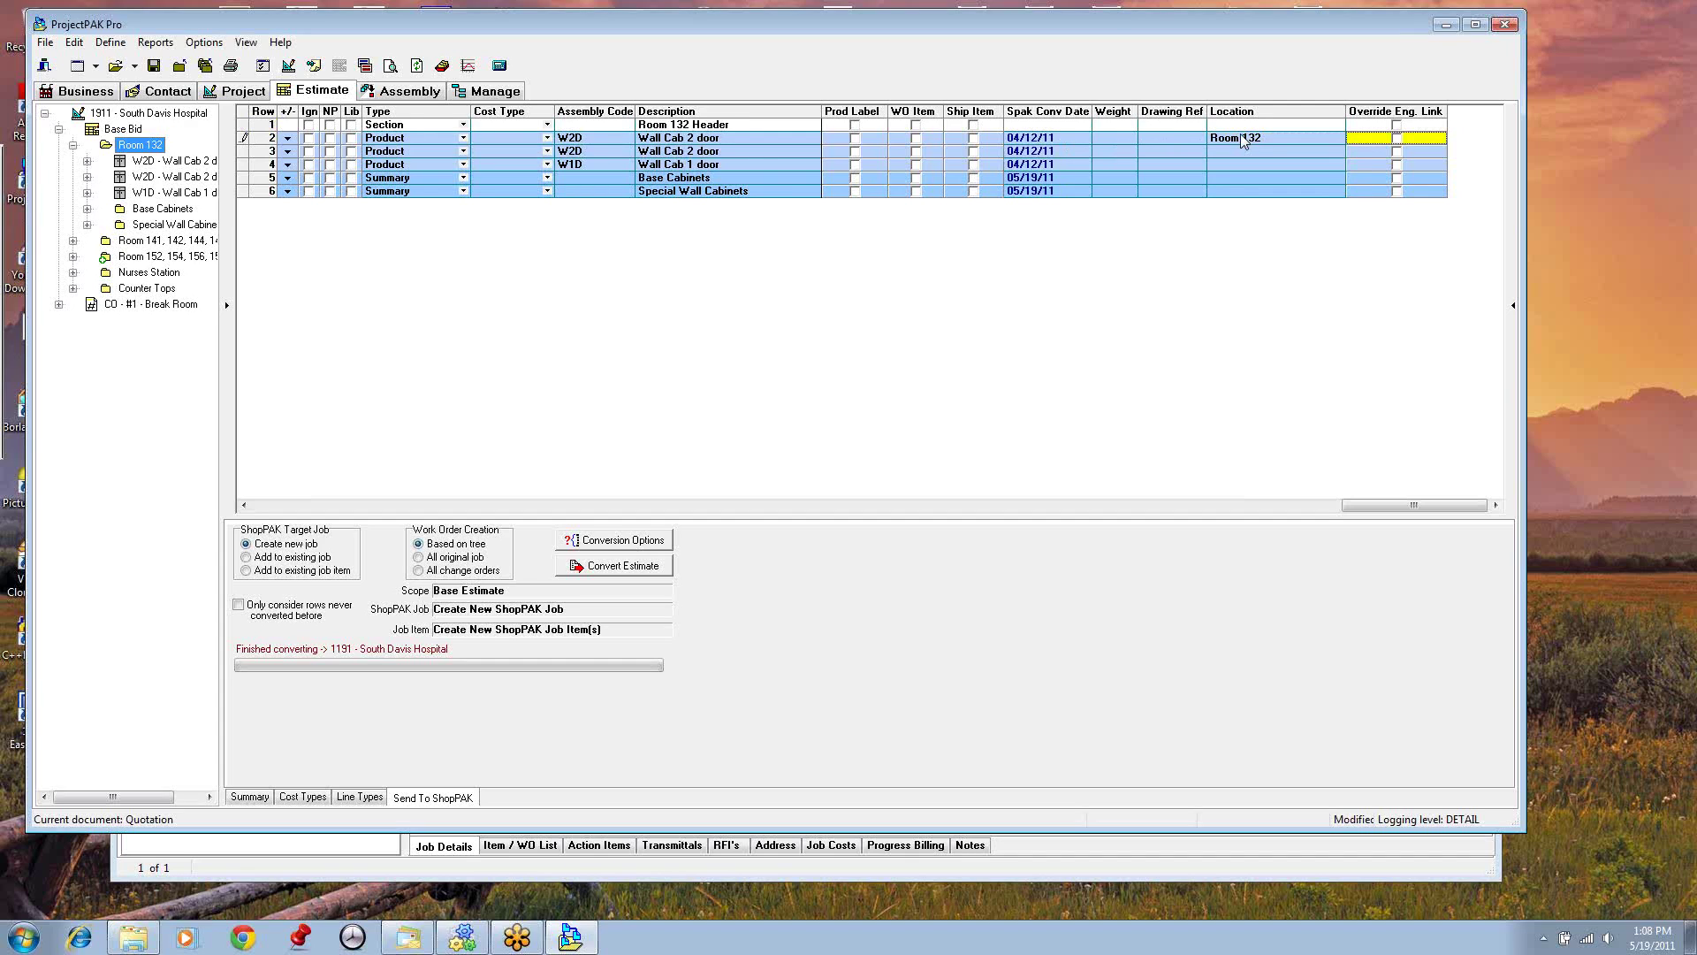
click(155, 161)
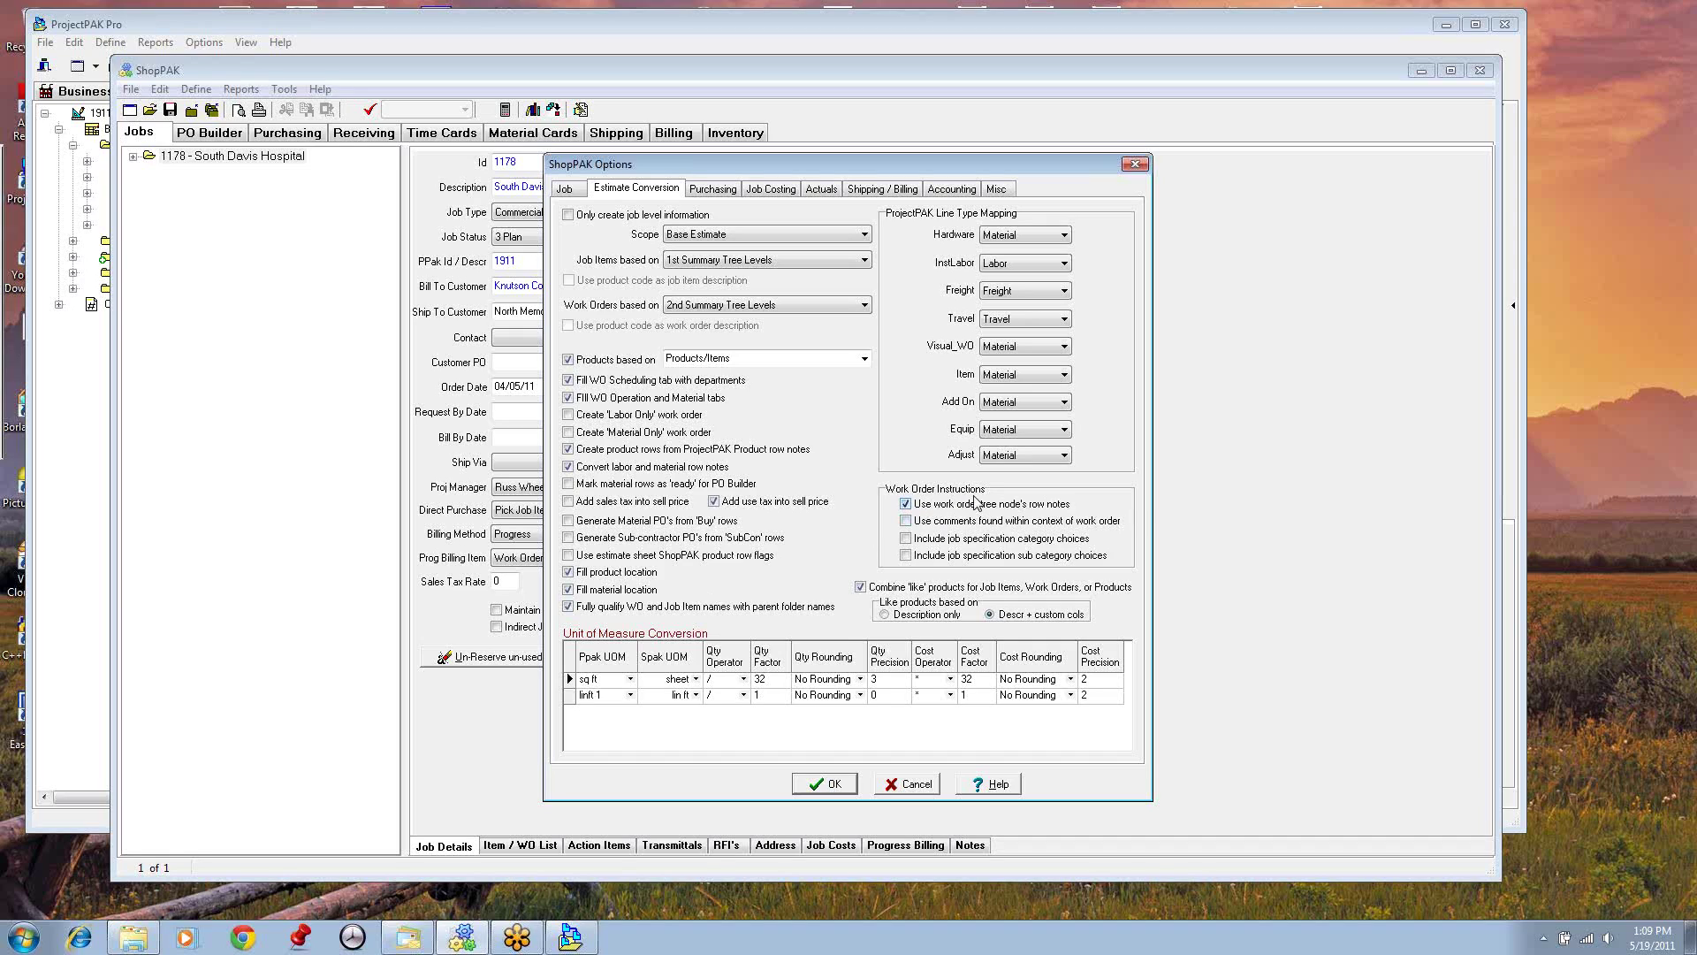
Step: Toggle the work order instruction options for context comments and job specification choices, and save the ShopPAK Options
click(906, 521)
click(909, 523)
click(919, 522)
click(910, 539)
click(952, 558)
click(905, 520)
click(905, 538)
click(820, 785)
Step: Return to ProjectPAK Pro, collapse all of the wall cabinet's rows and view the Base Bid's estimate summary
click(1421, 71)
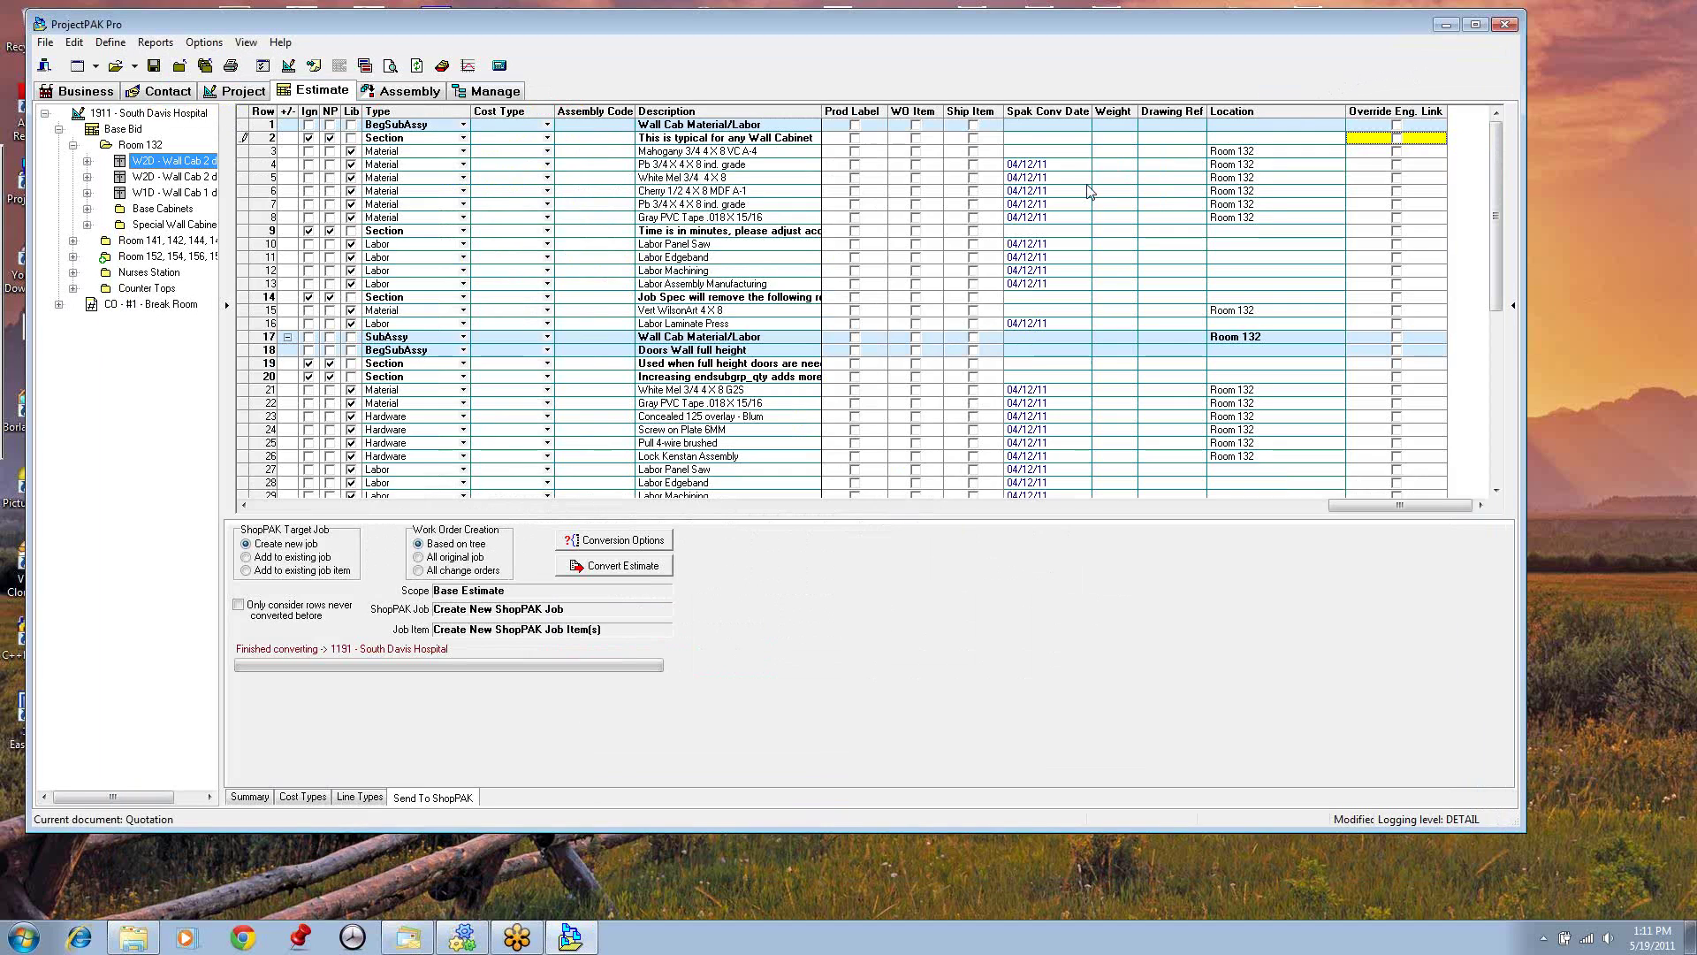
right_click(722, 351)
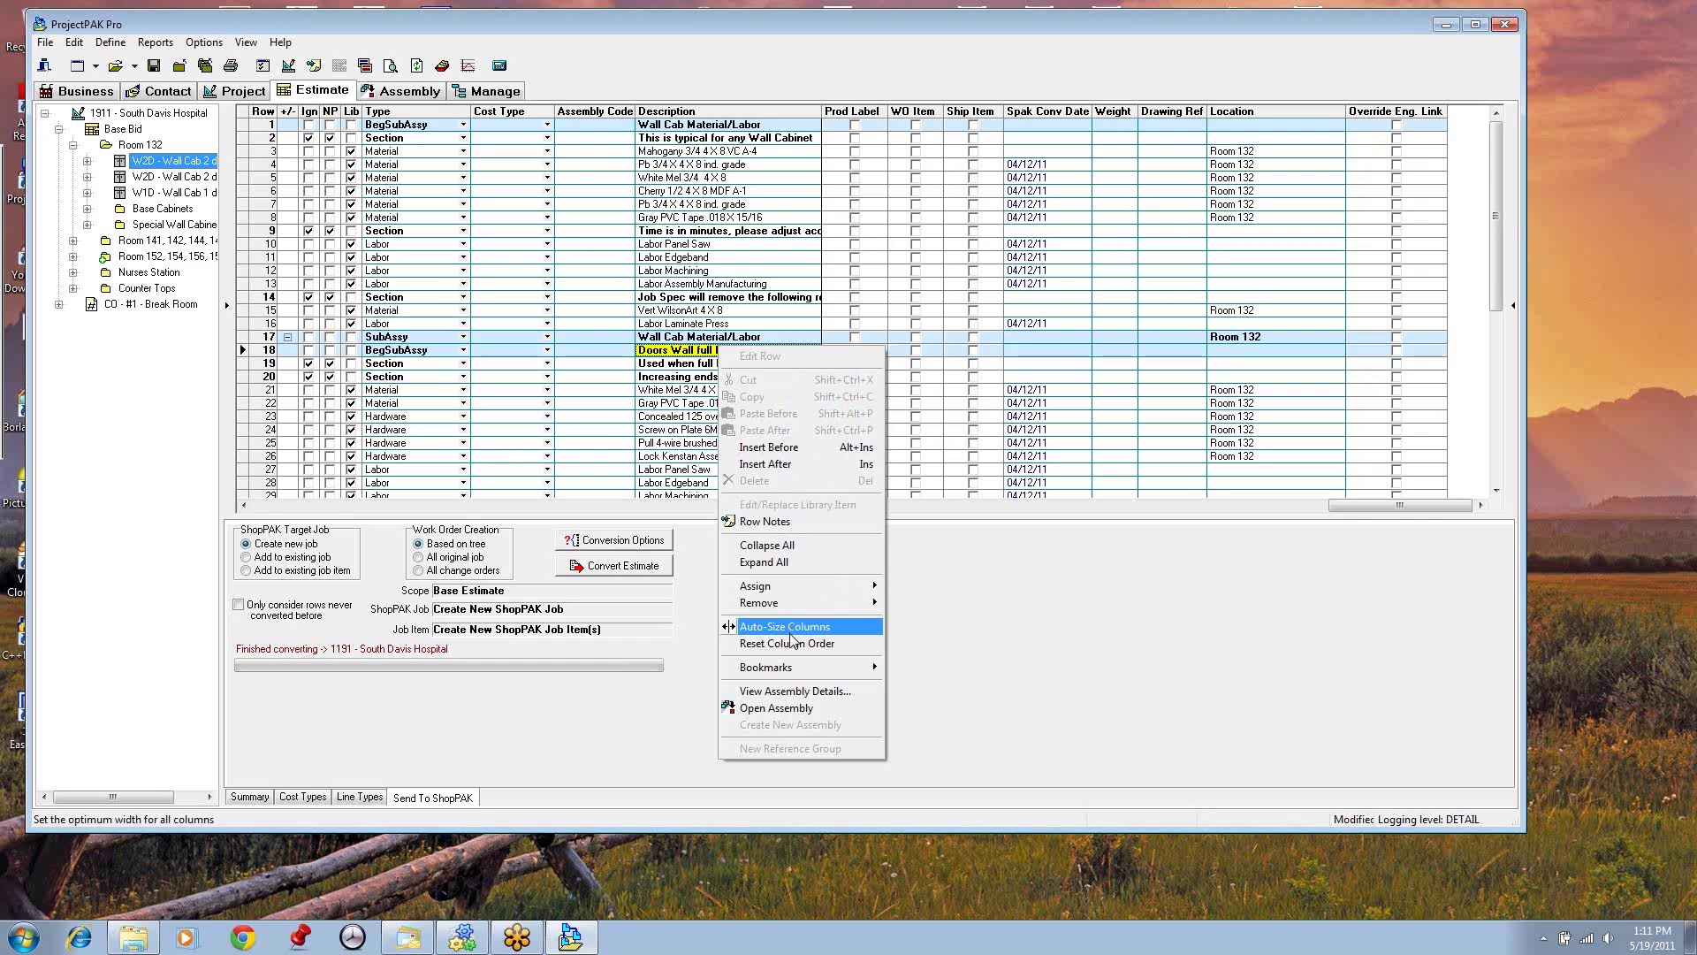
click(786, 547)
click(122, 129)
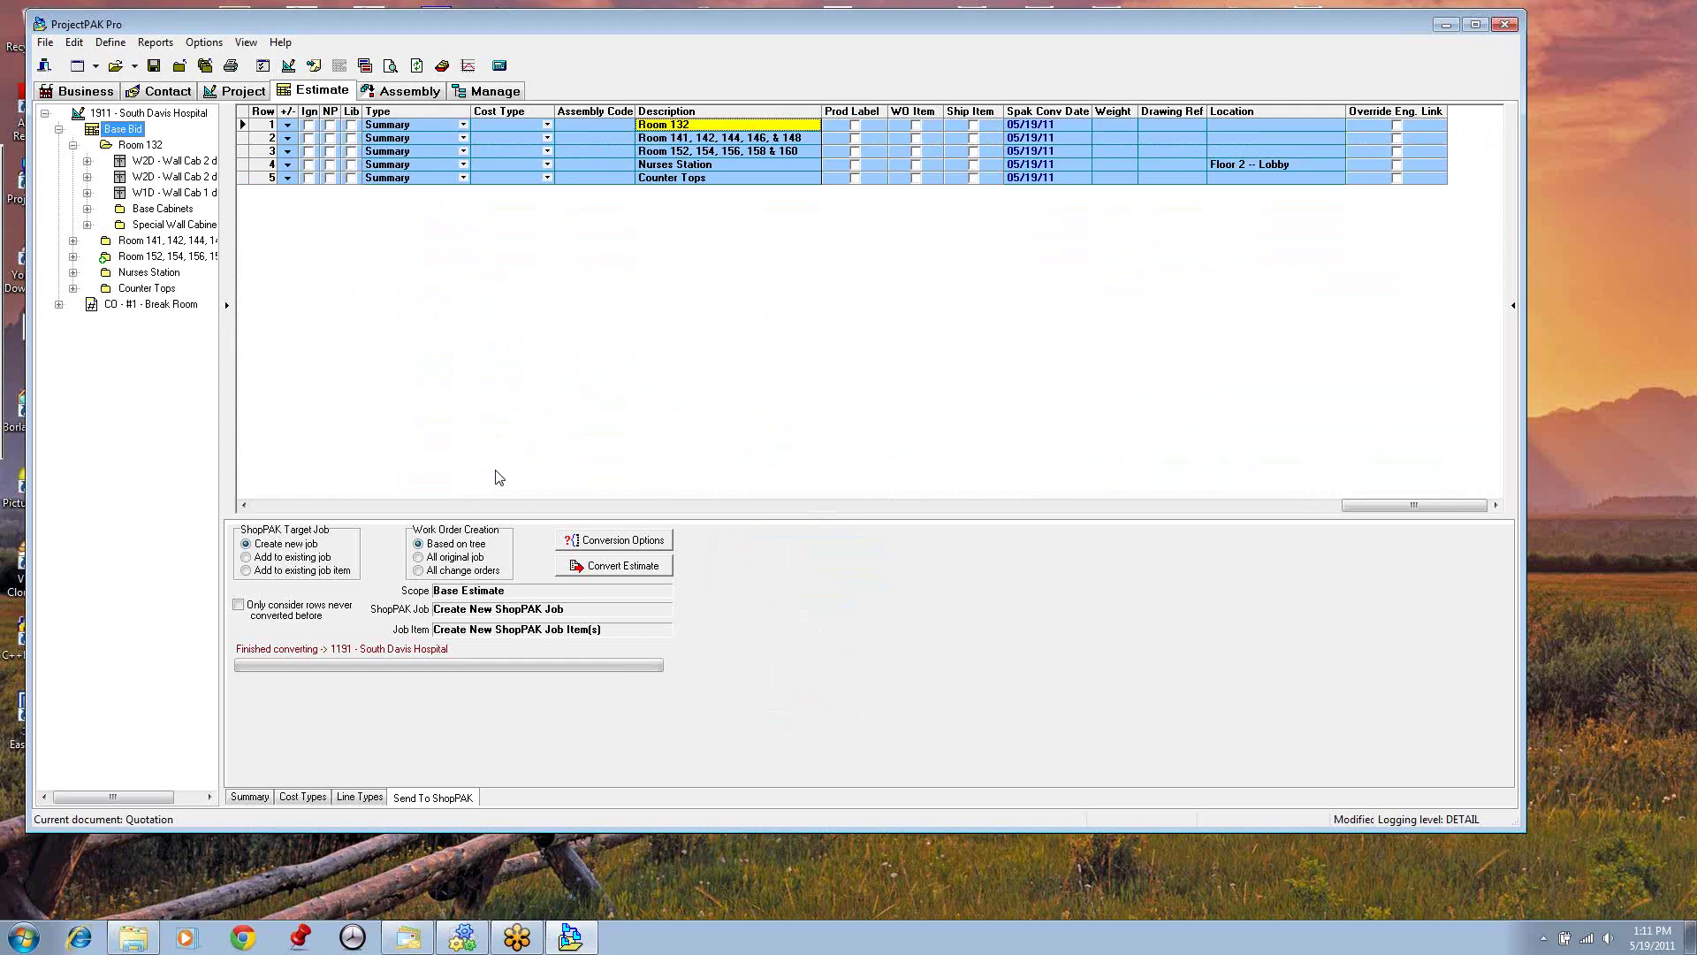
click(249, 798)
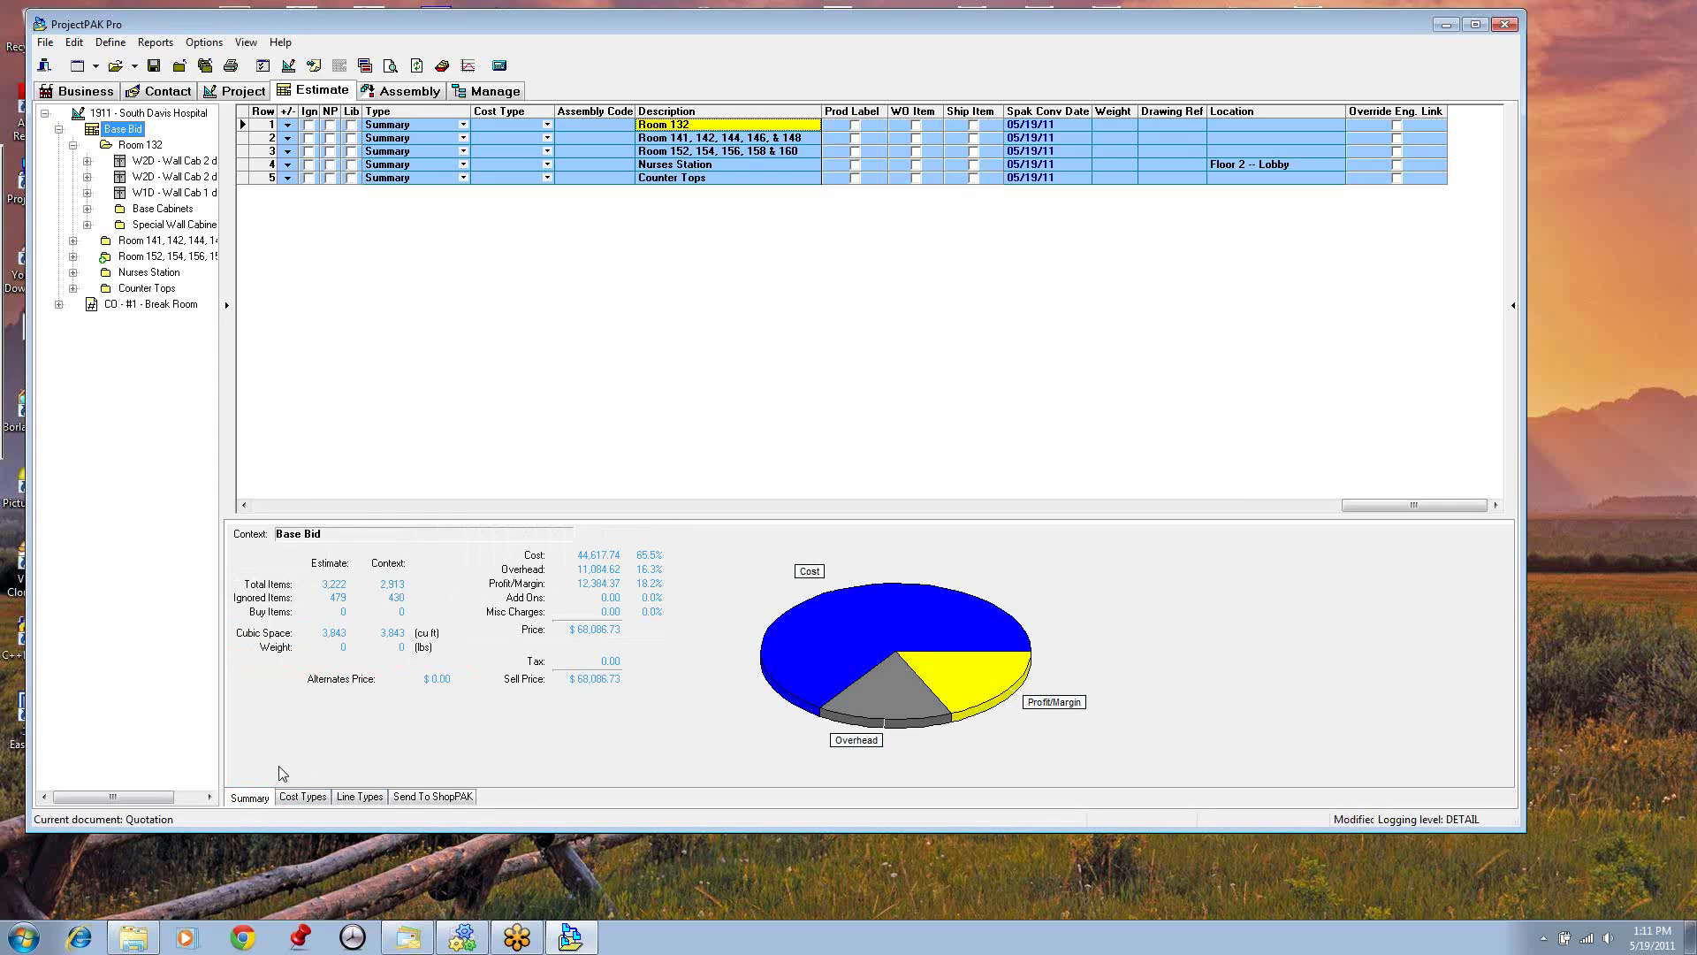
Step: Return to the Send To ShopPAK settings and try to target an existing job item for the conversion
click(430, 799)
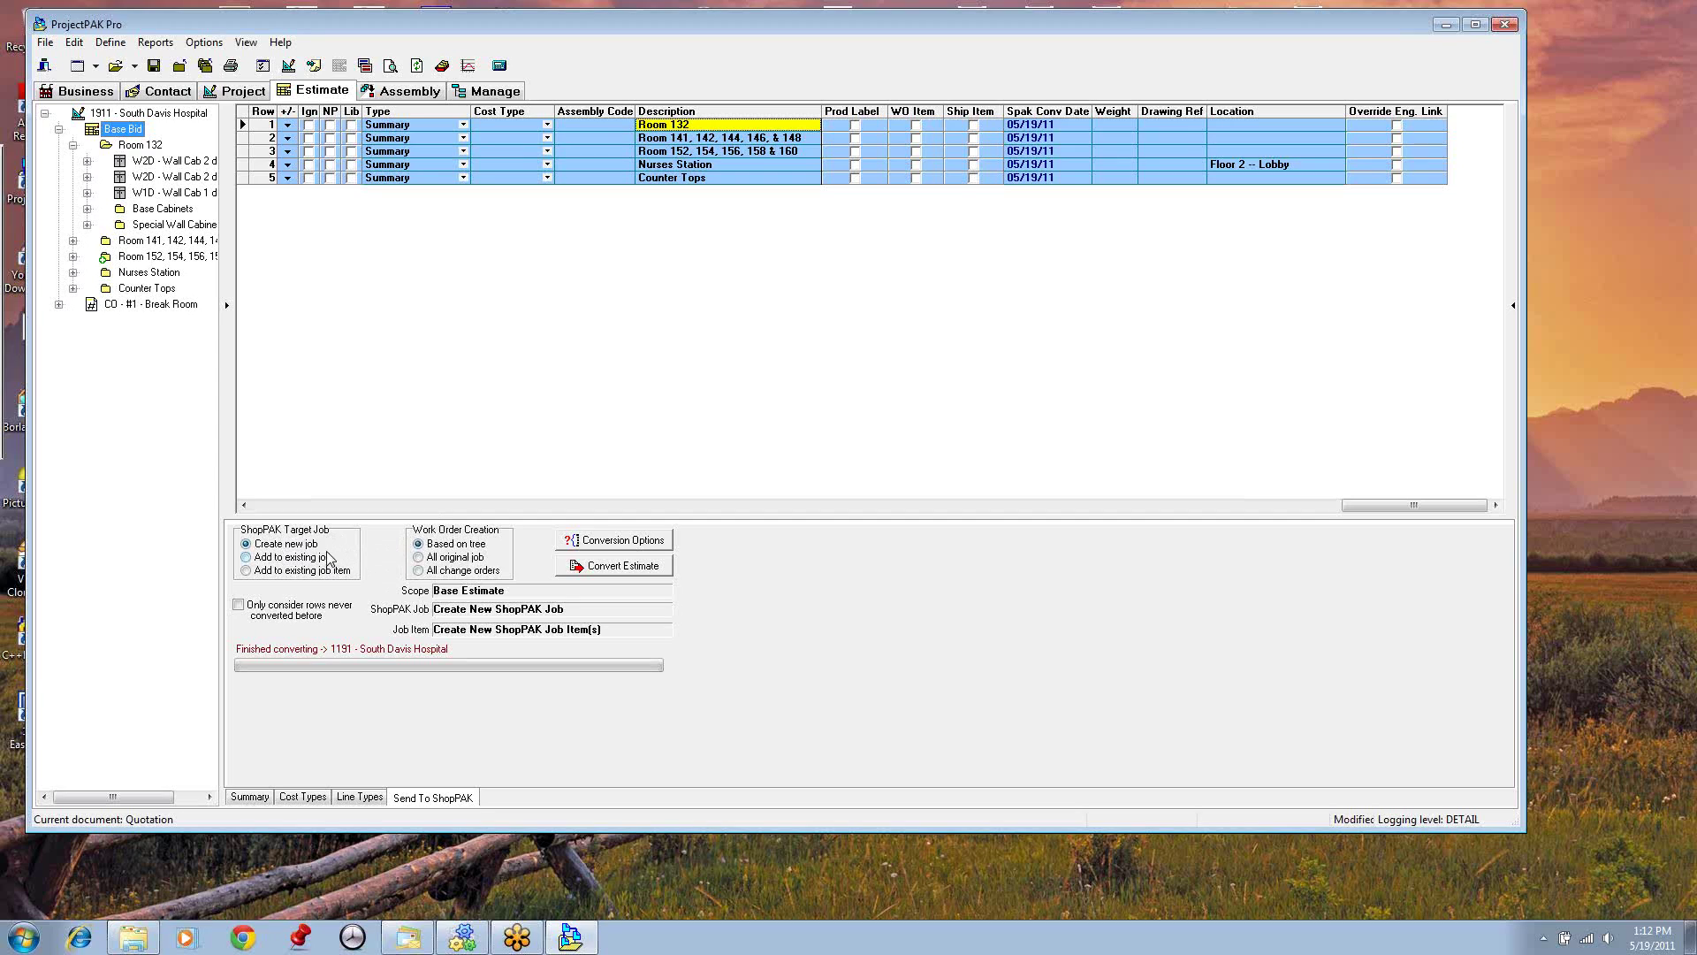
click(250, 571)
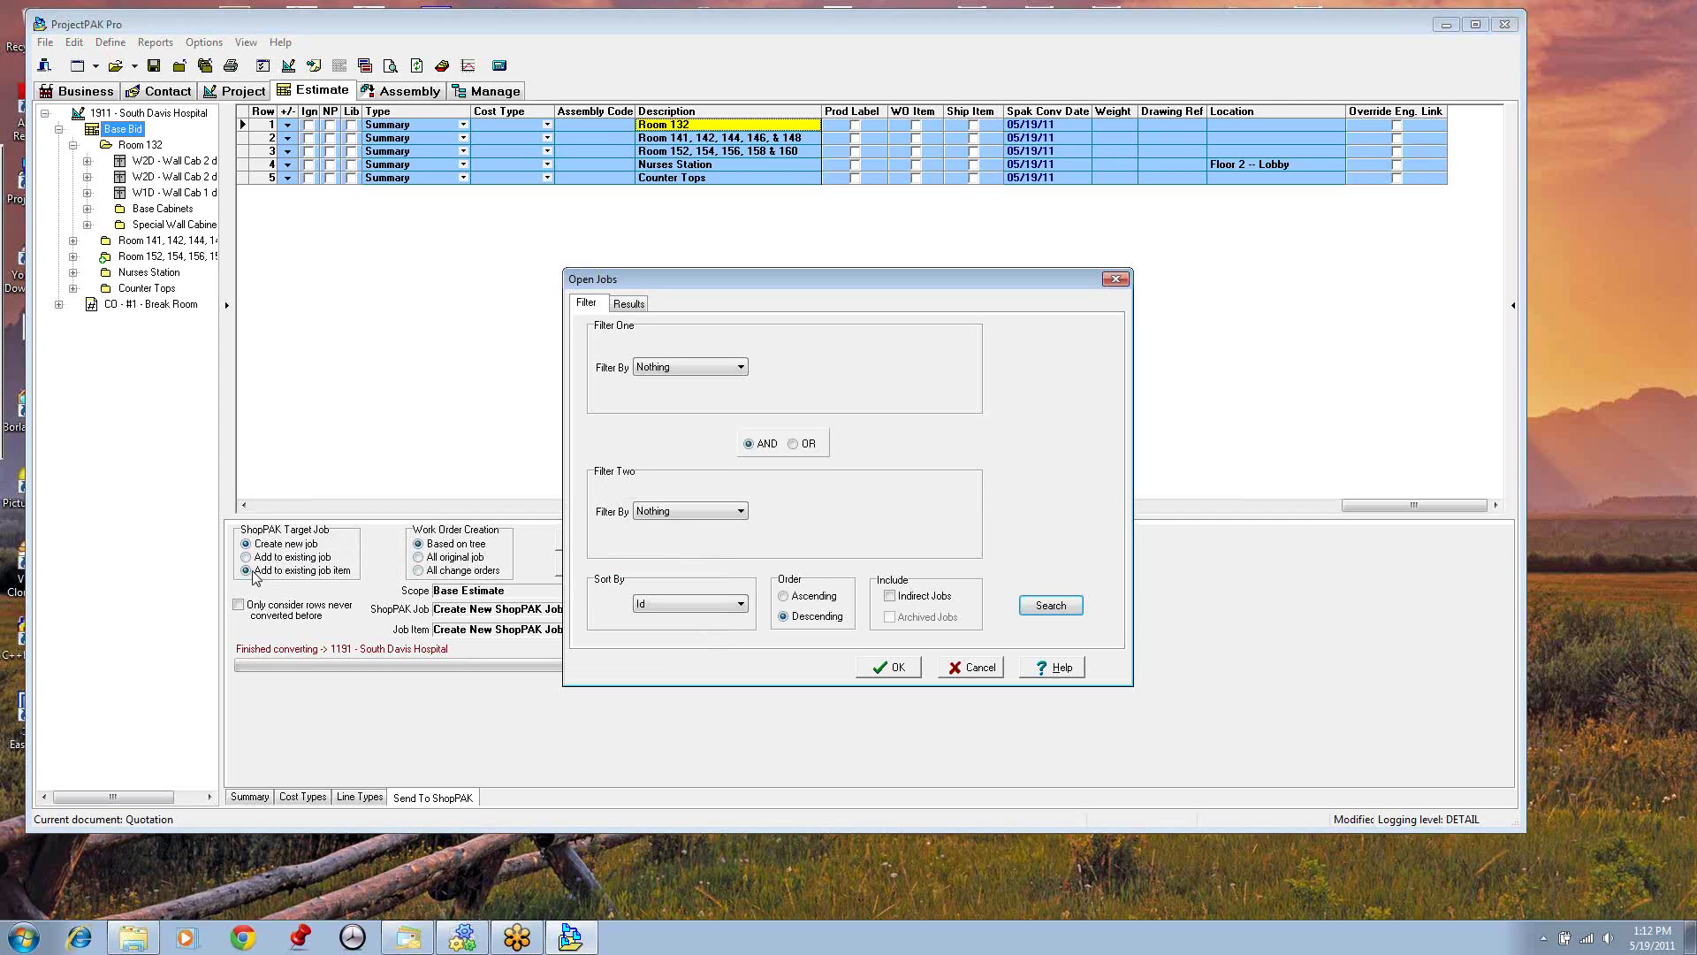
click(981, 669)
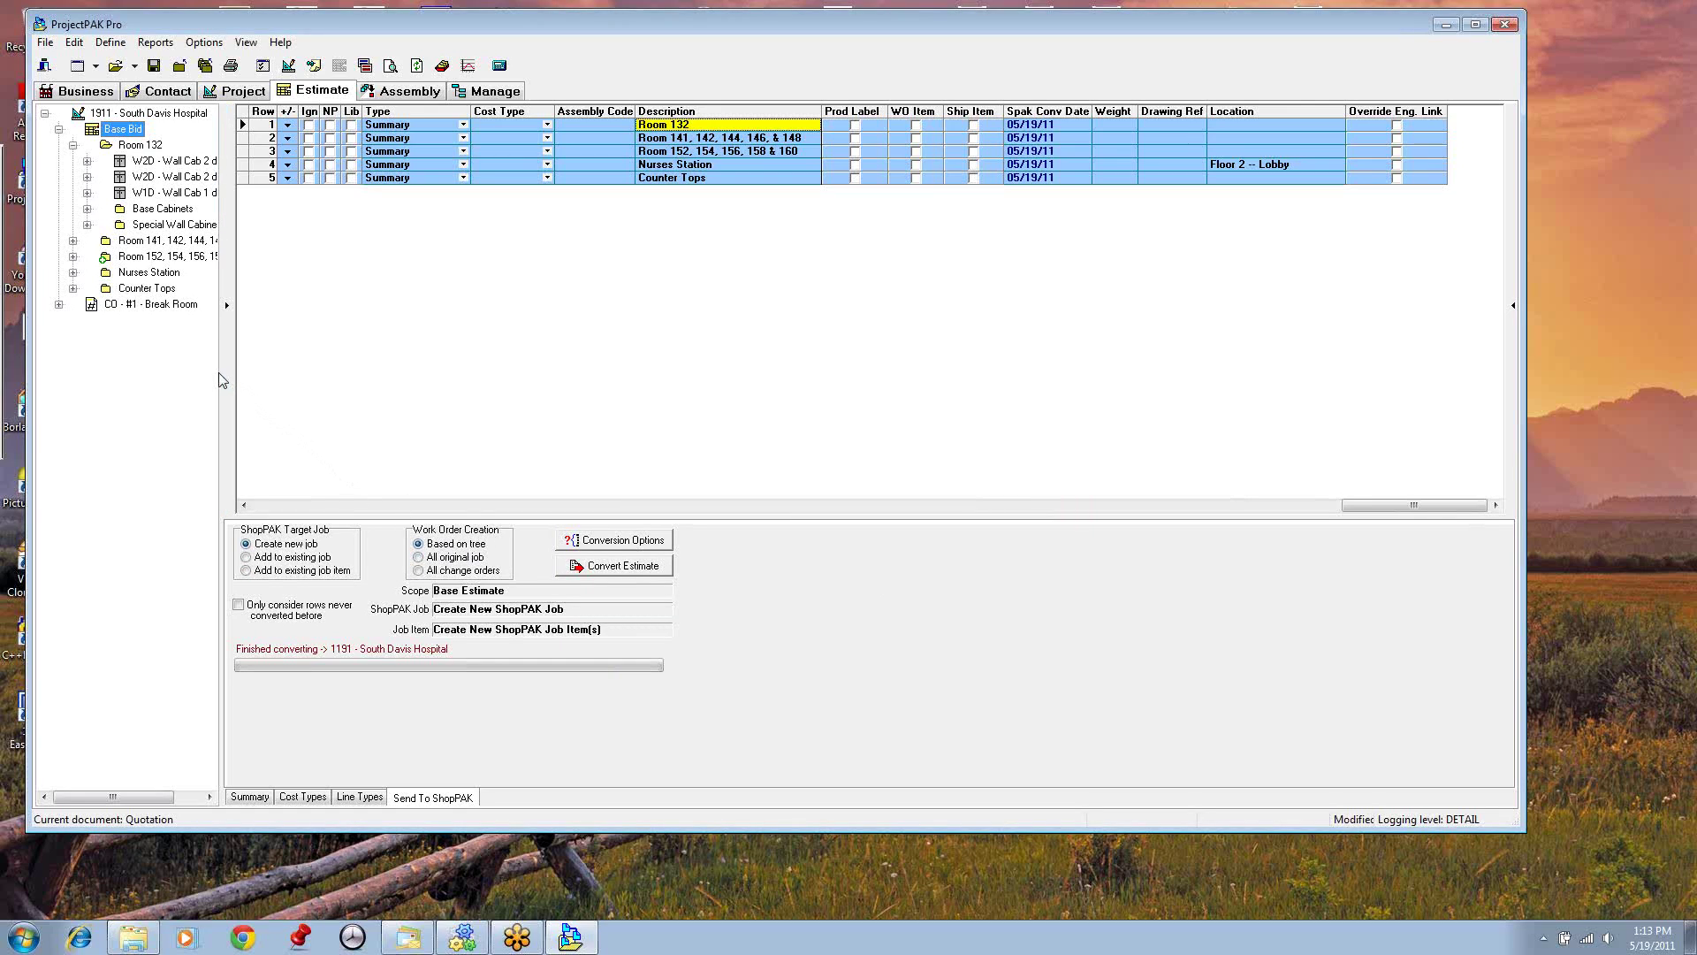
Step: Widen the estimate tree and reduce the Base Bid branch to its first-level summary folders
drag(222, 380, 322, 381)
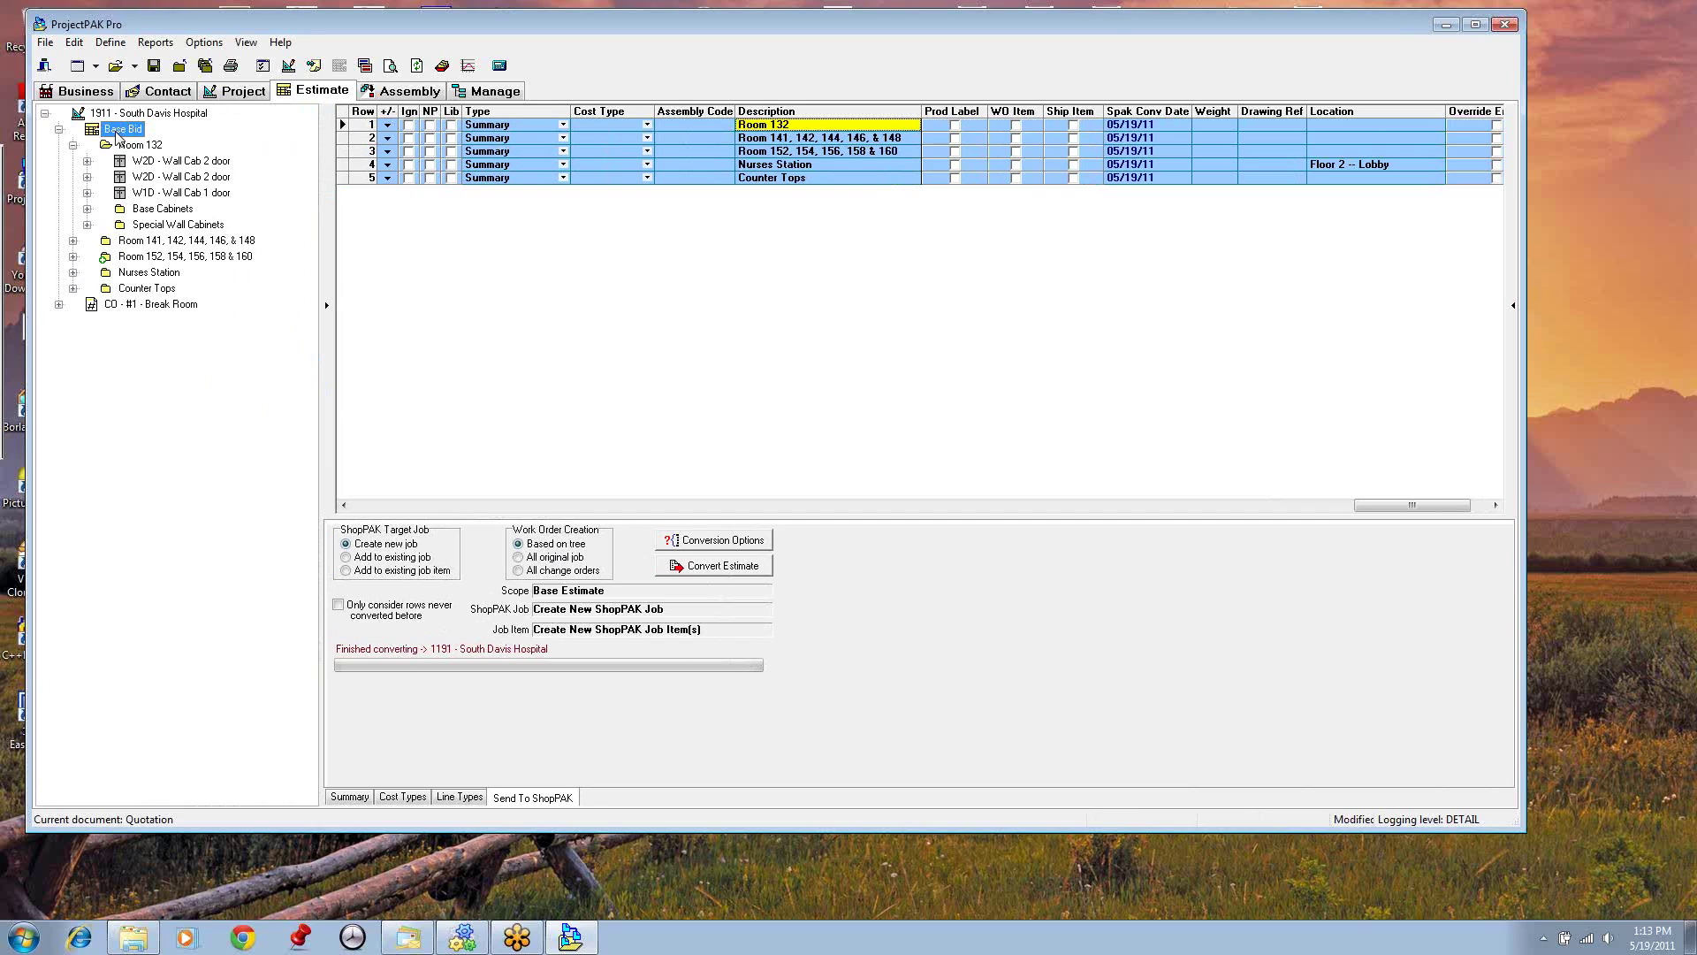
click(59, 130)
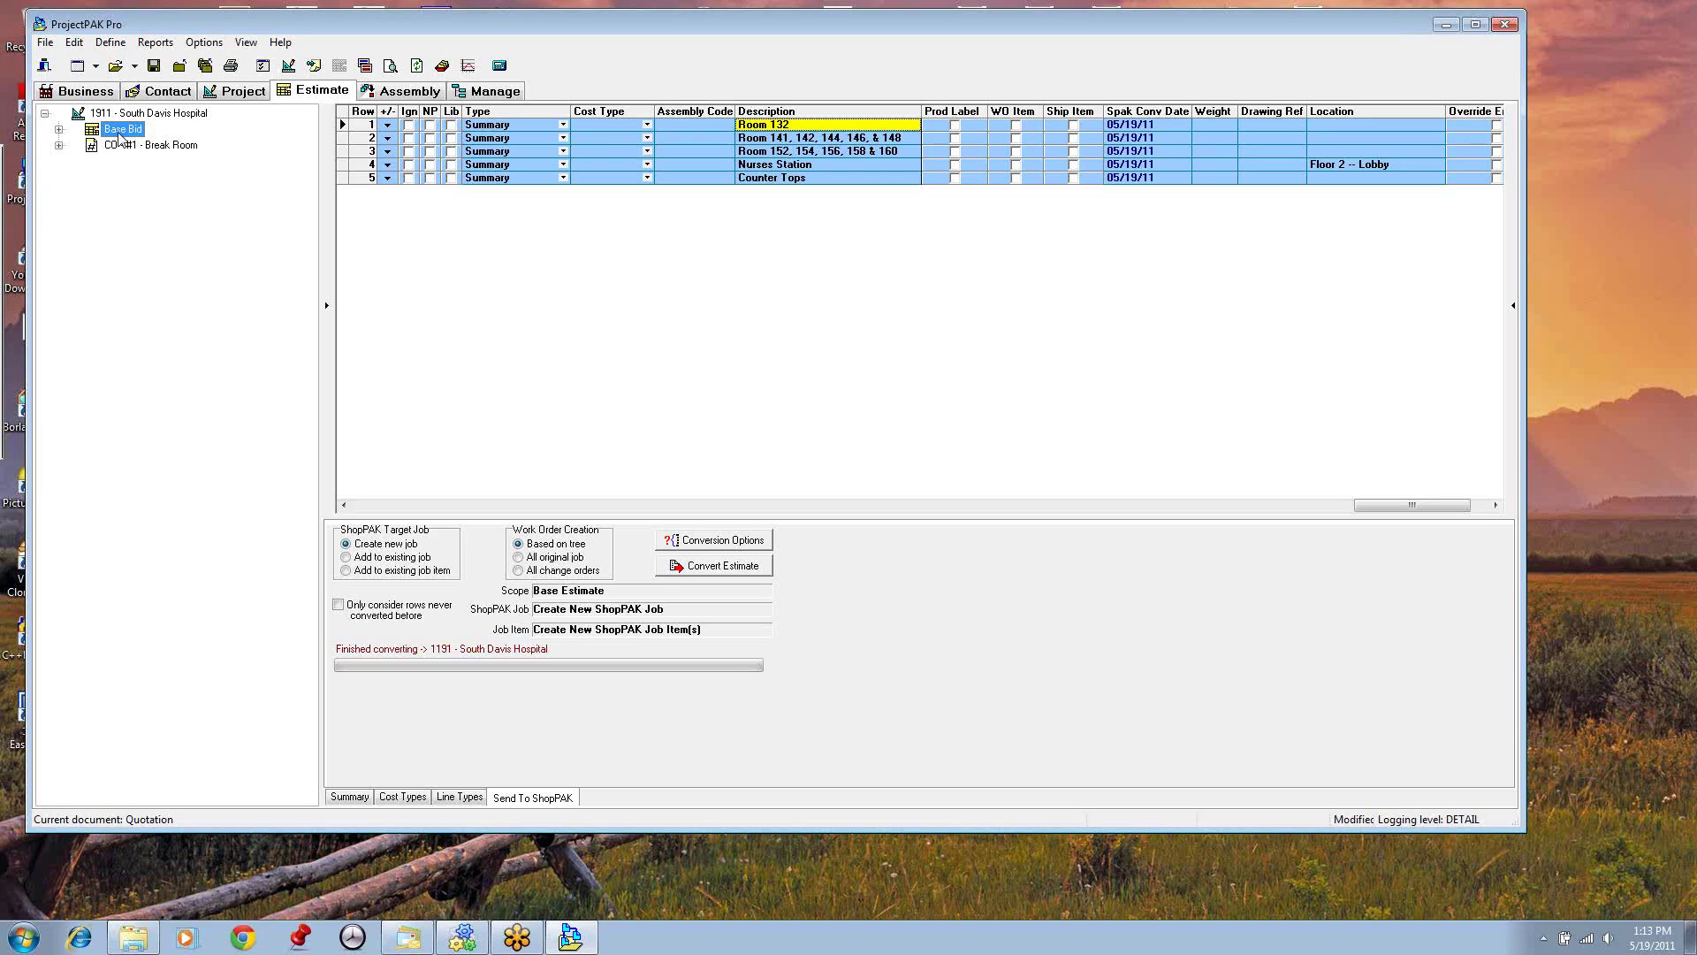
click(58, 129)
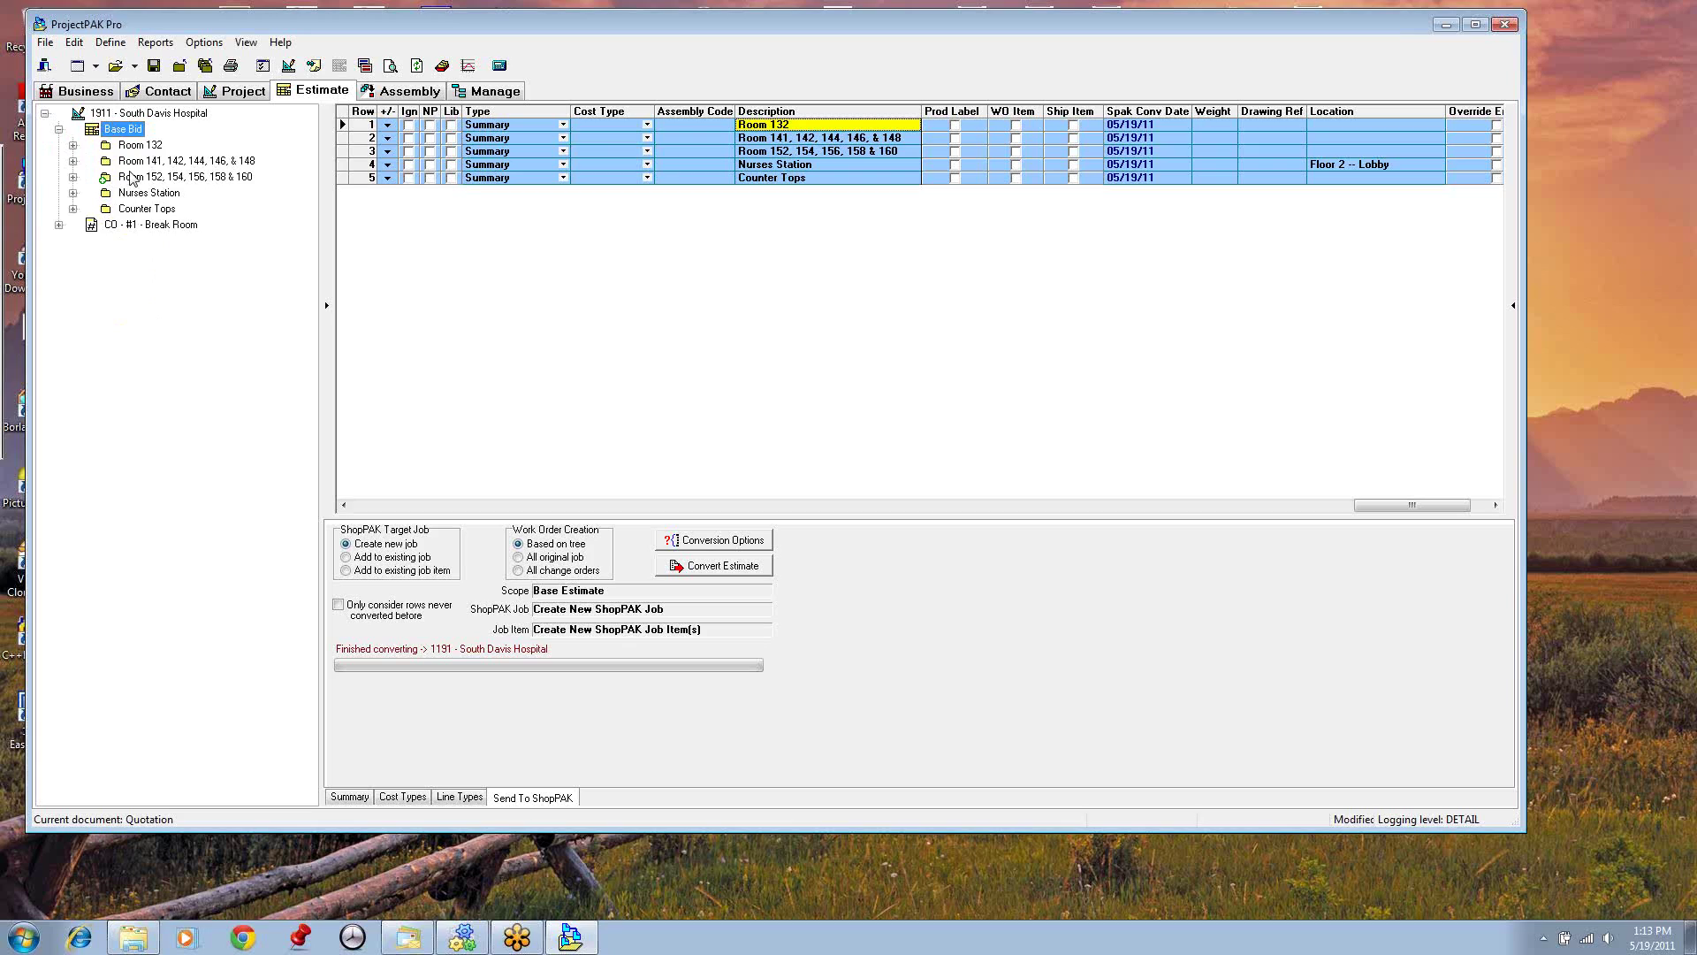
Step: Collapse the Base Bid branch, check the contents of change order CO - #1 - Break Room, and display its product rows
click(59, 129)
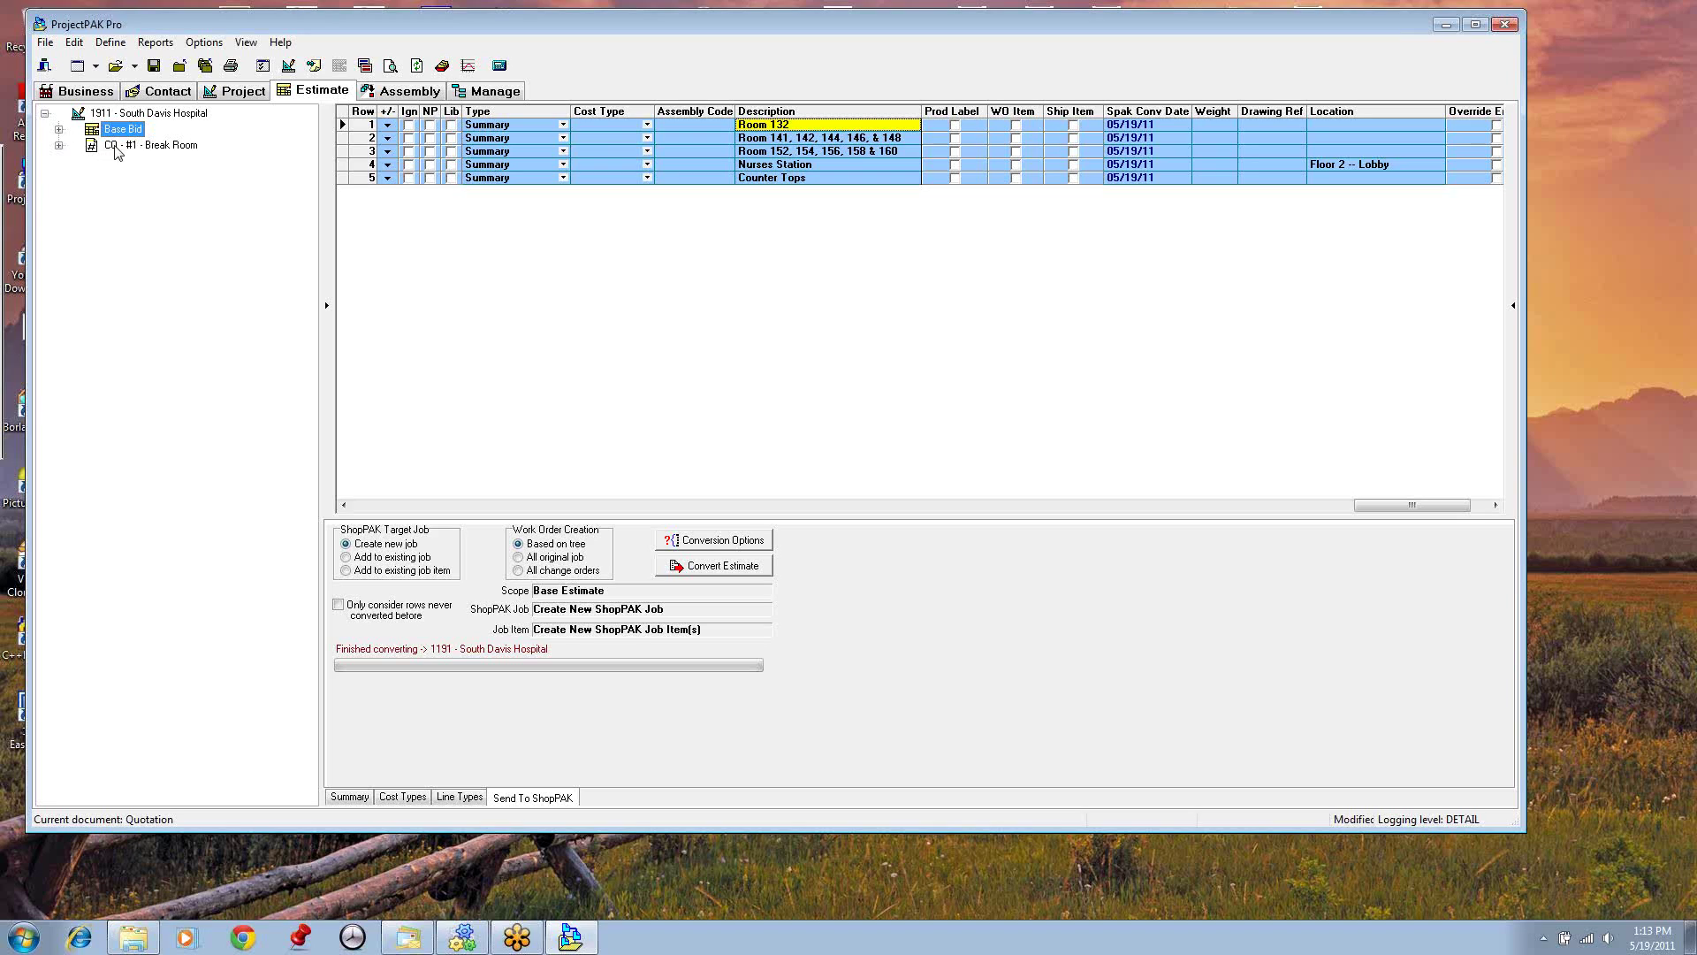
click(58, 145)
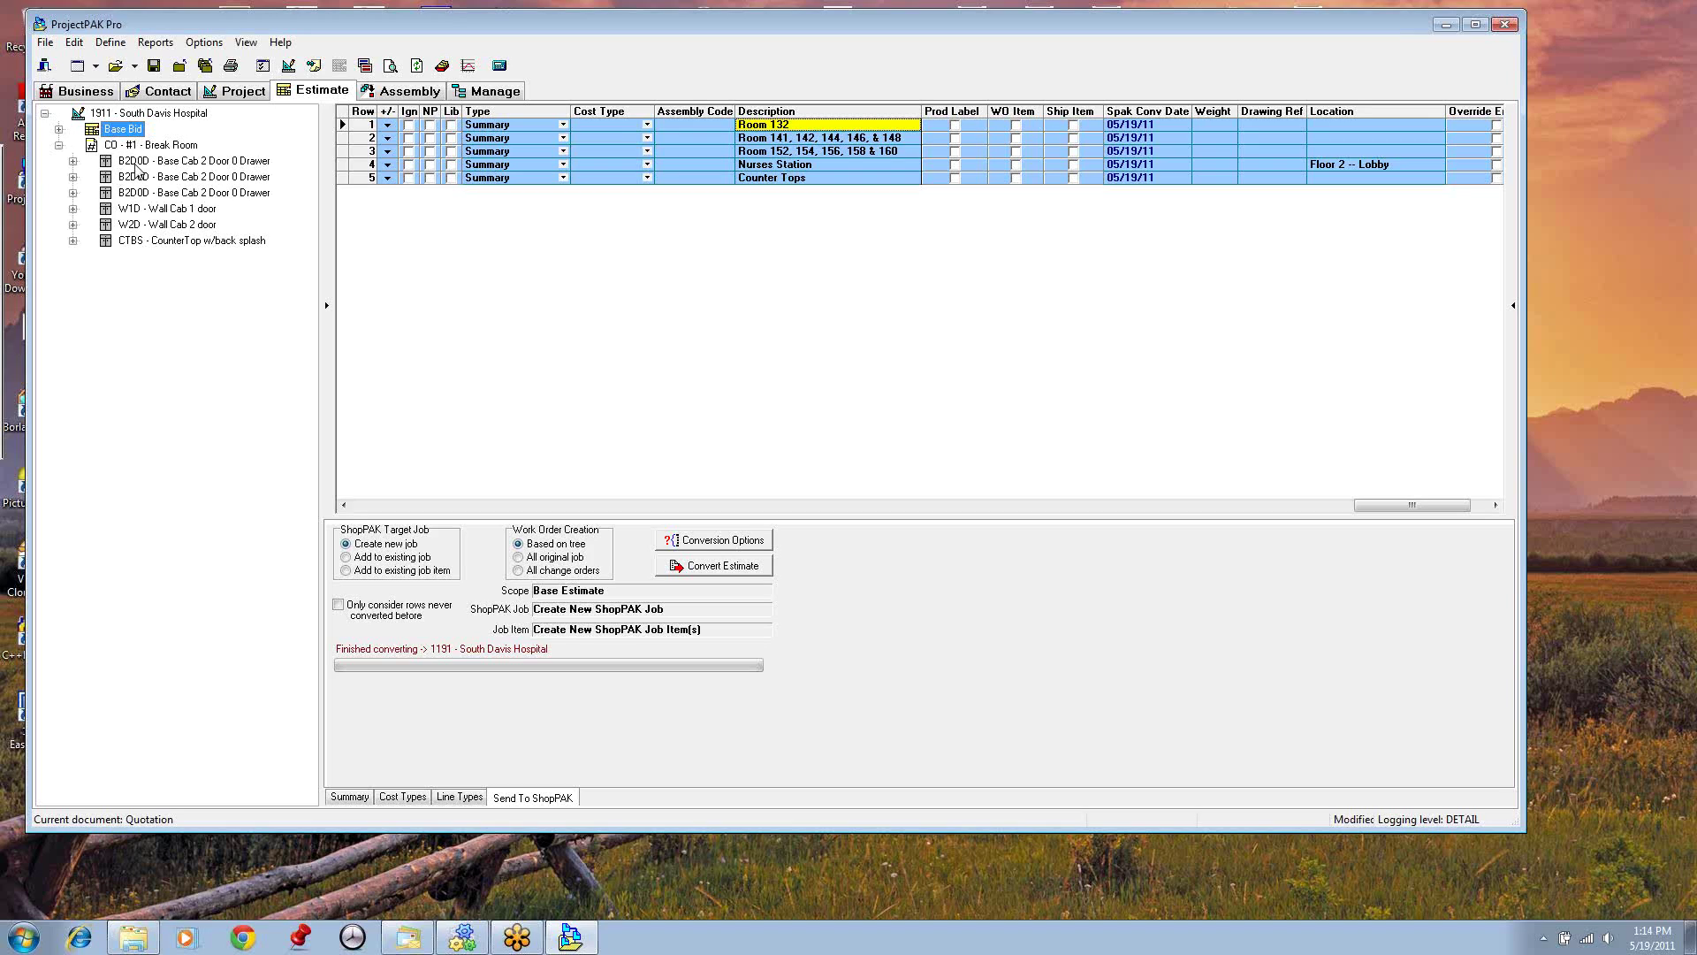
click(58, 145)
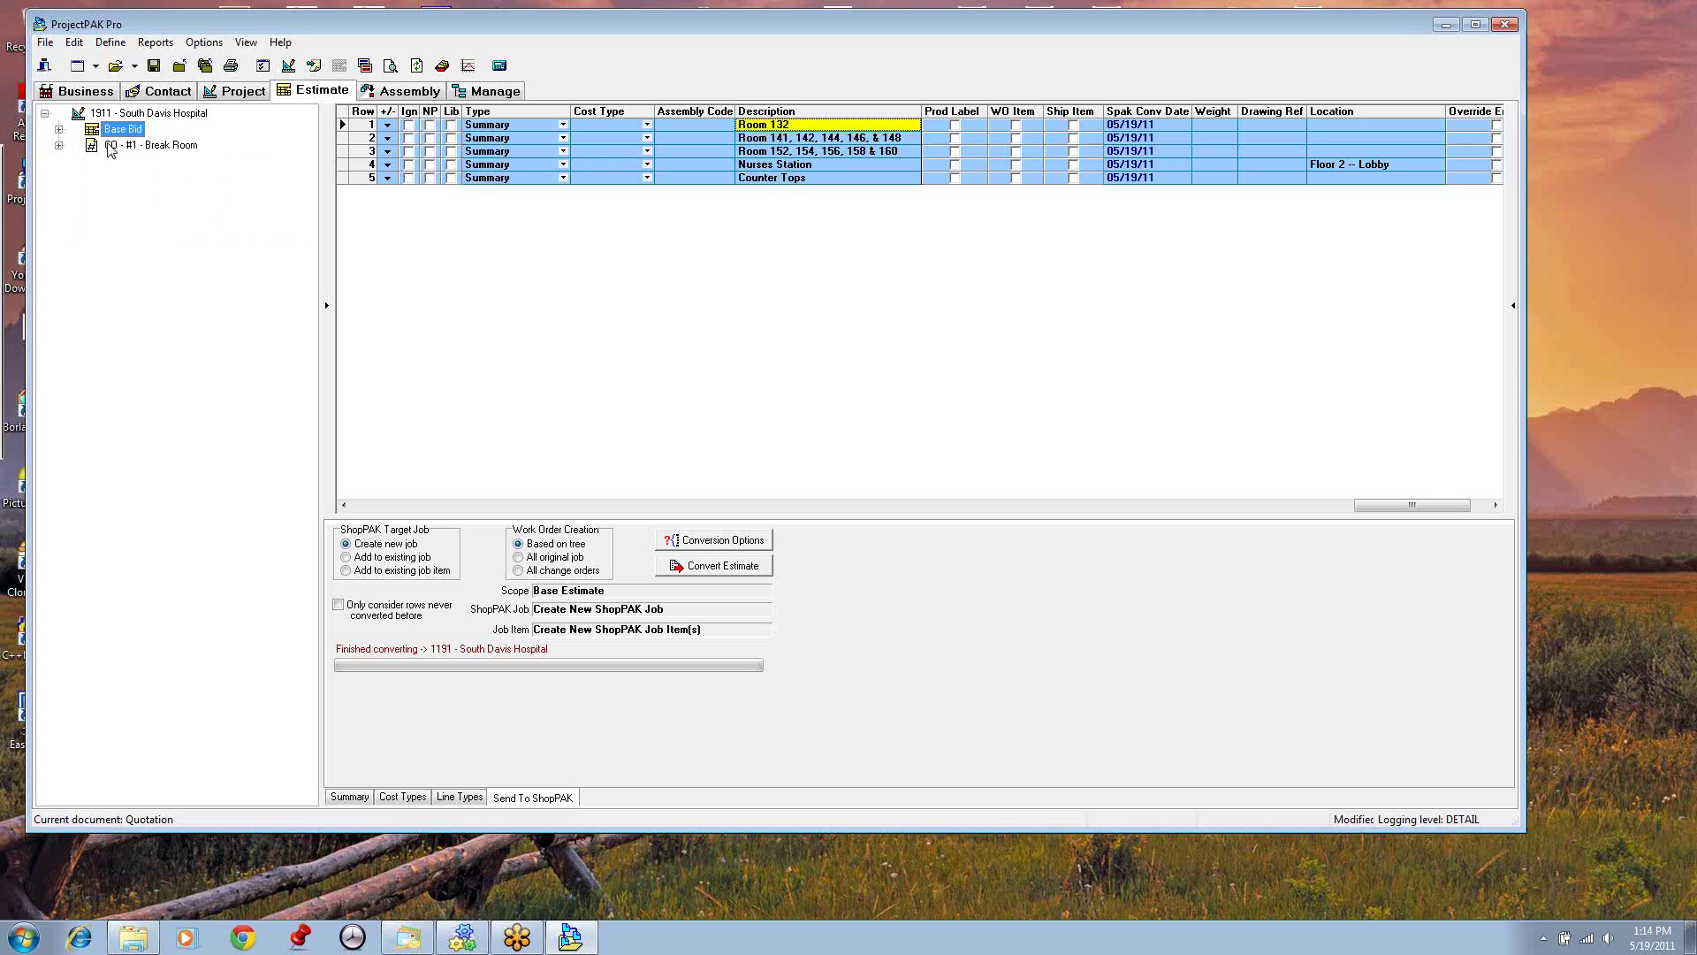
click(121, 152)
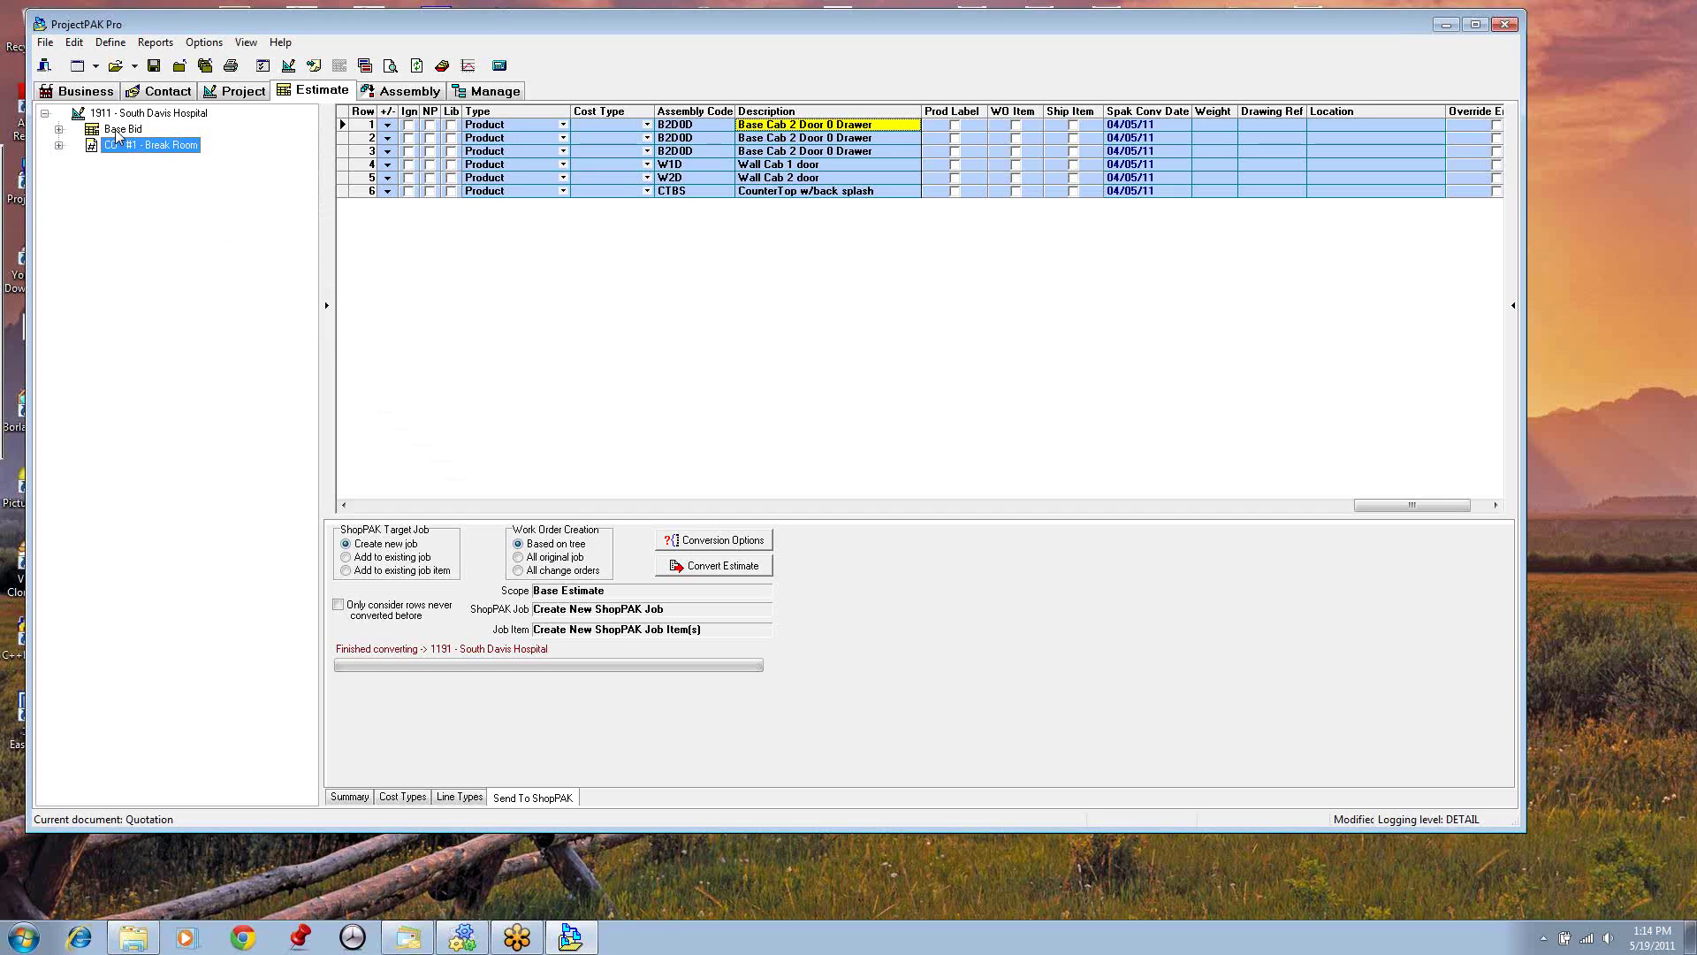
click(554, 560)
click(554, 571)
click(543, 545)
click(341, 608)
Step: Enable the use of estimate sheet ShopPAK product row flags in the conversion options and preview the job item and work order creation
click(721, 548)
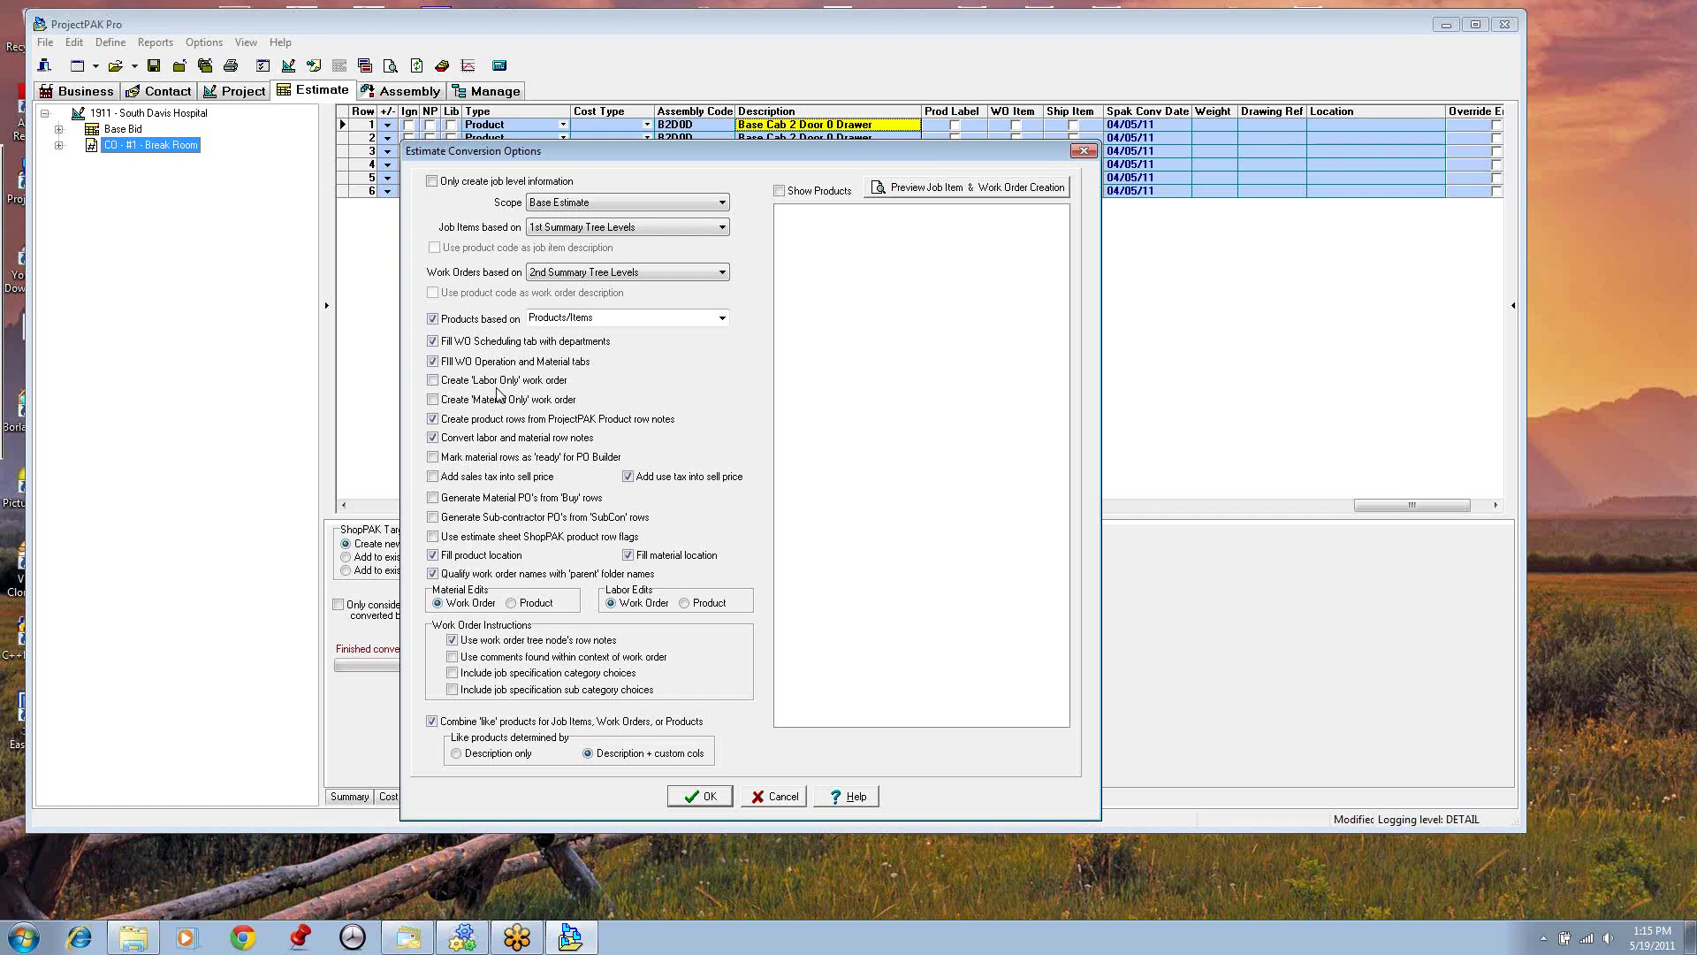
drag(603, 151, 392, 109)
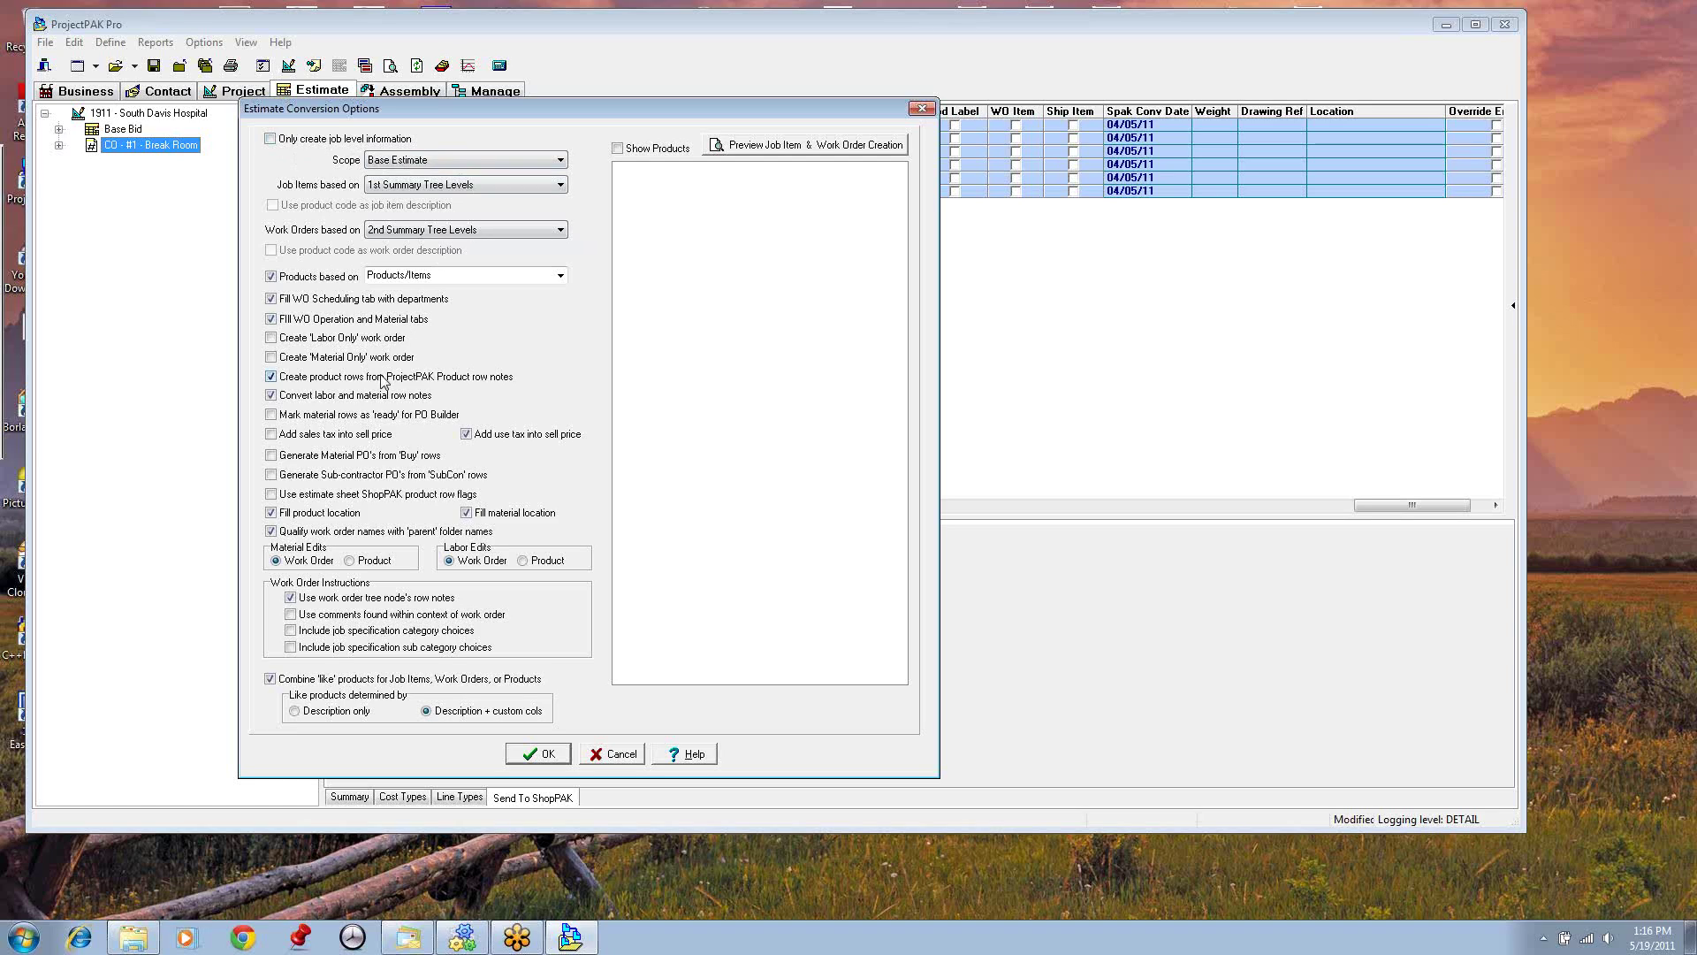
click(272, 495)
drag(472, 109, 815, 97)
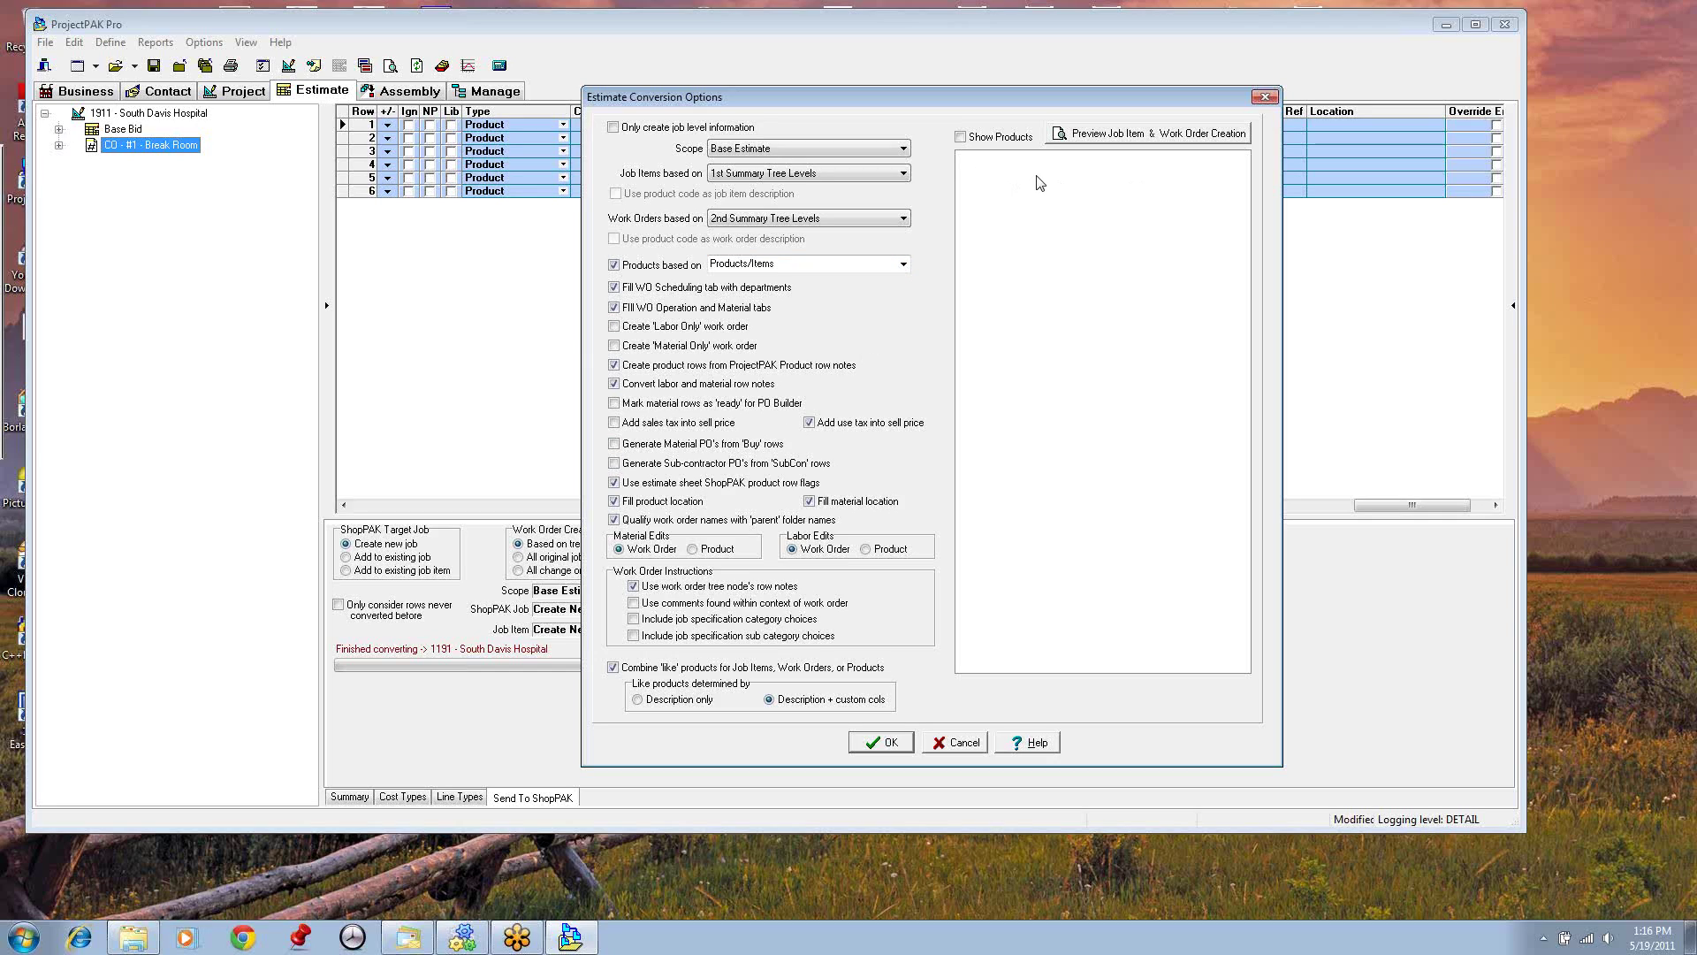
click(1105, 137)
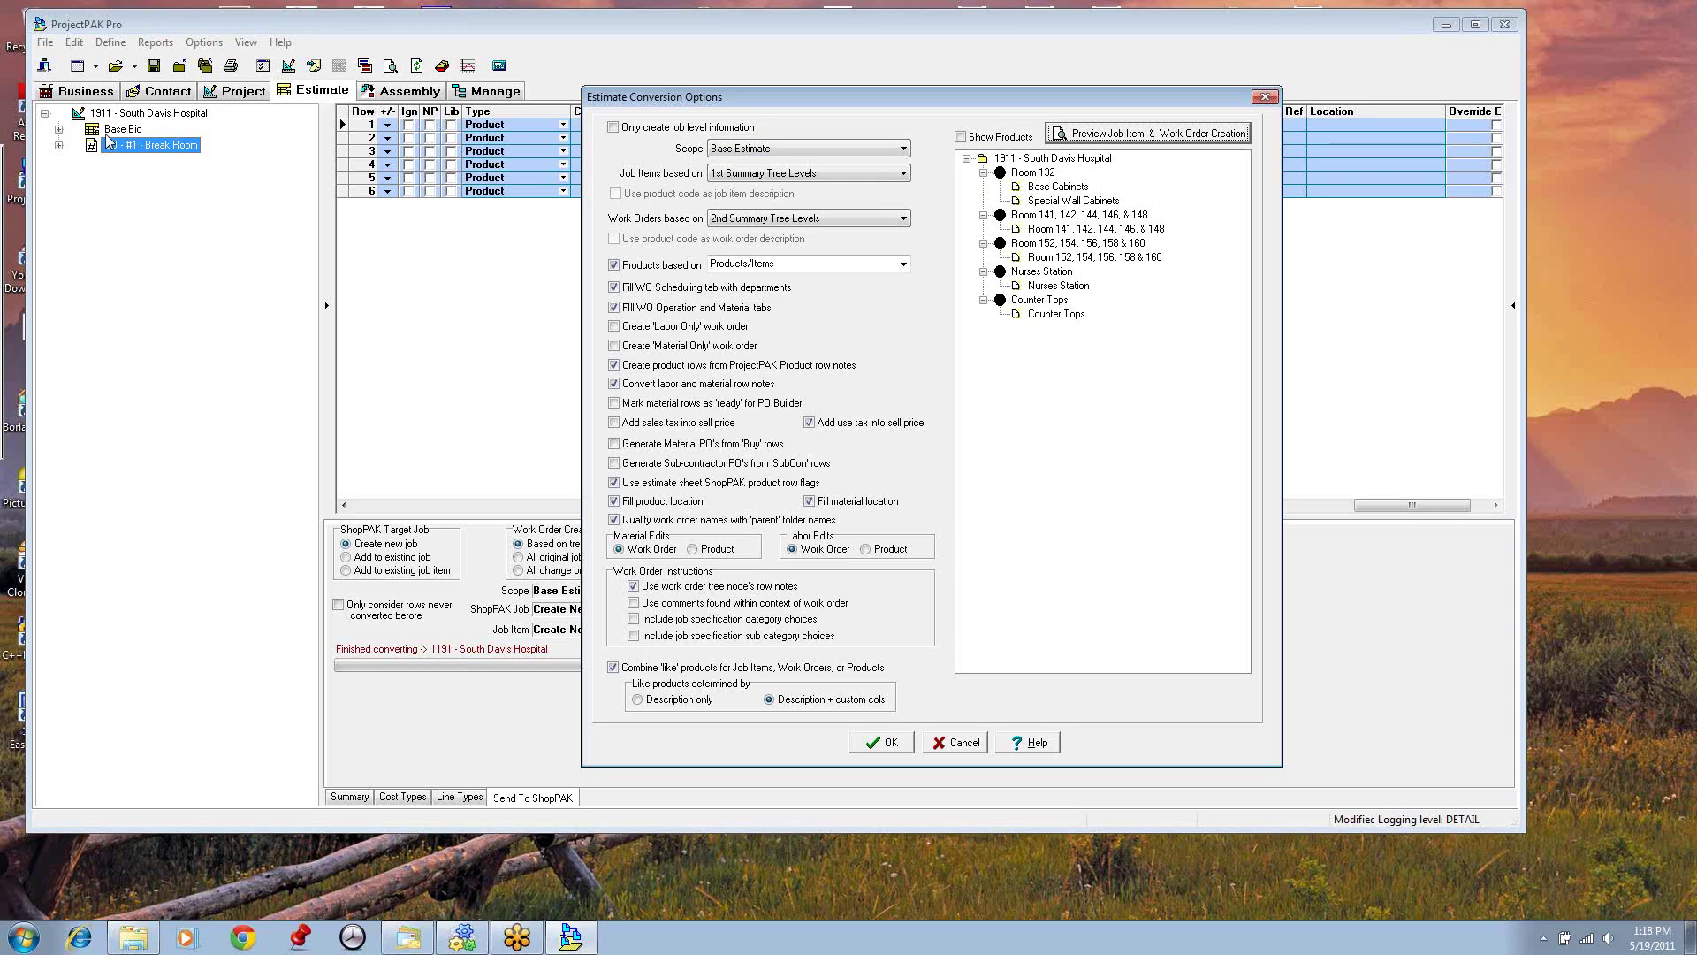
Step: For the Base Estimate scope, base job items on 1st Summary Tree Levels and work orders on Job Item Summary Level, preview and accept
click(904, 148)
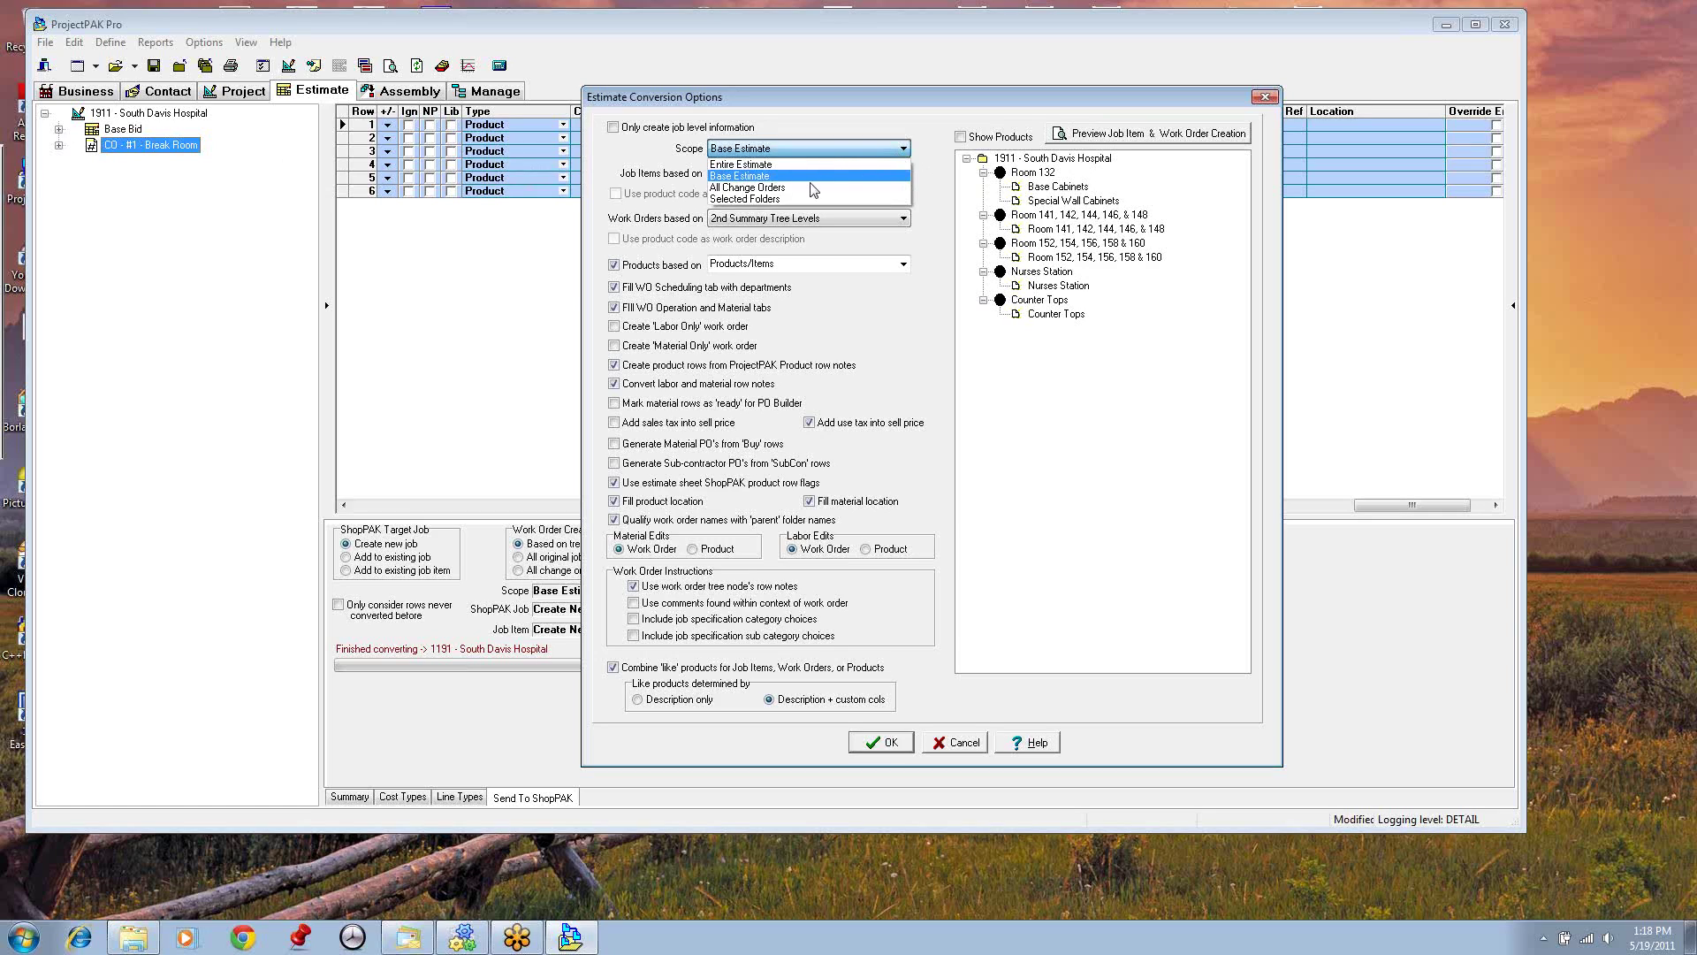
click(768, 176)
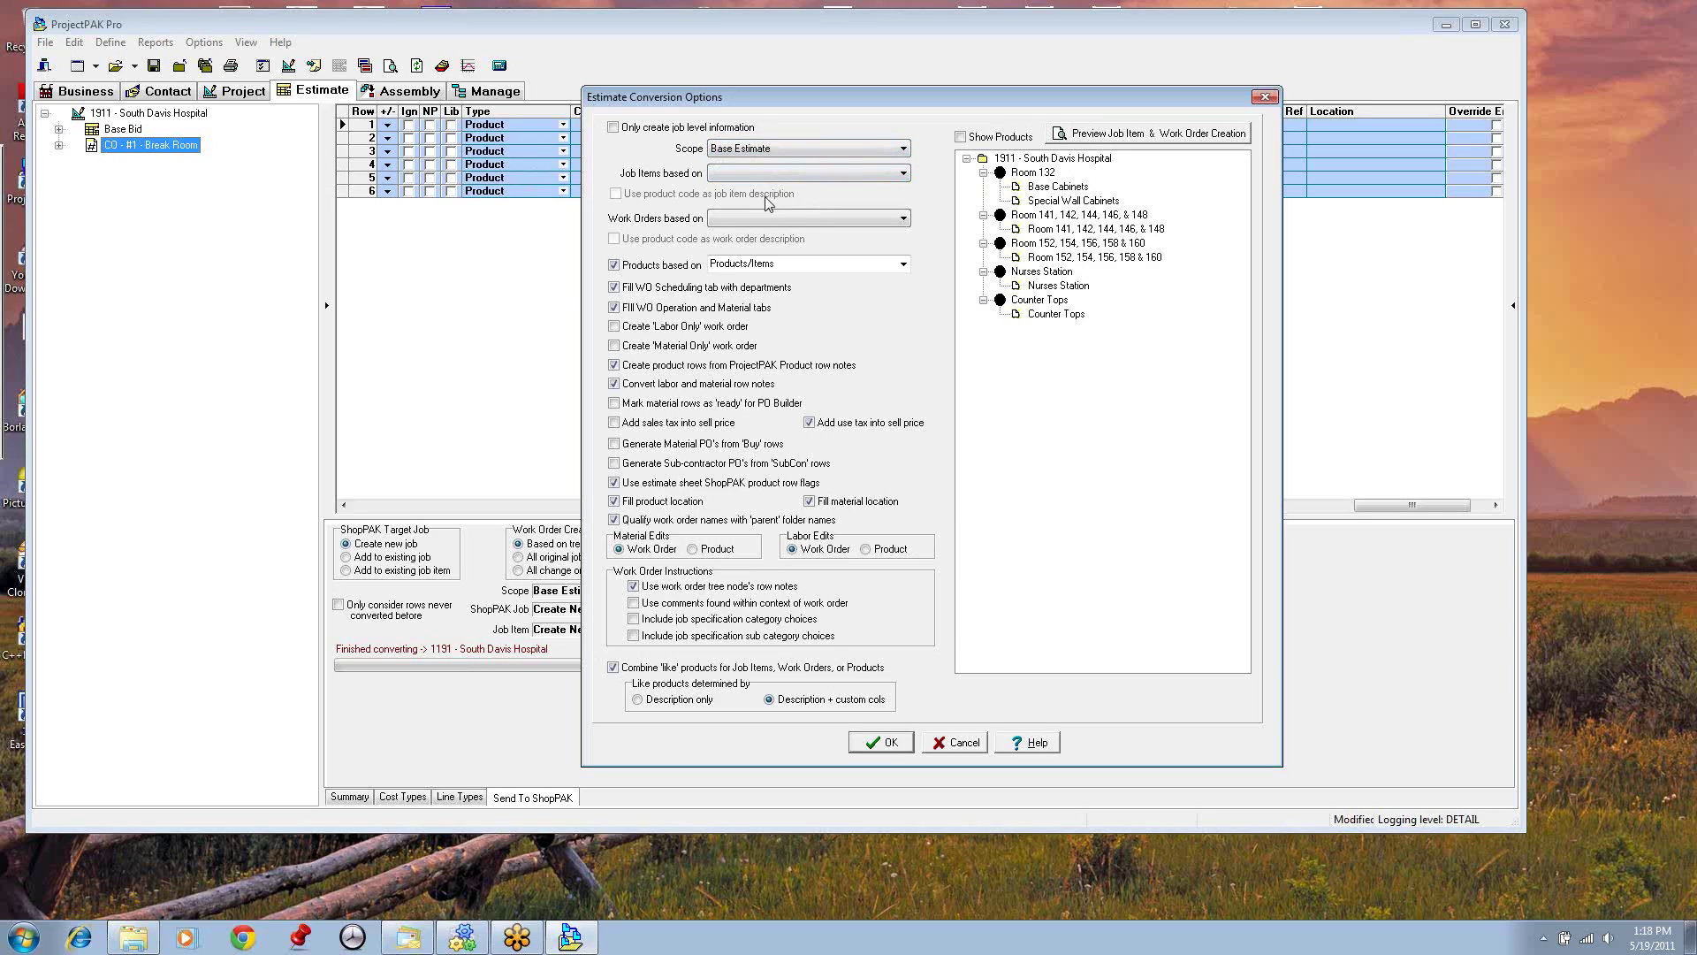
click(904, 174)
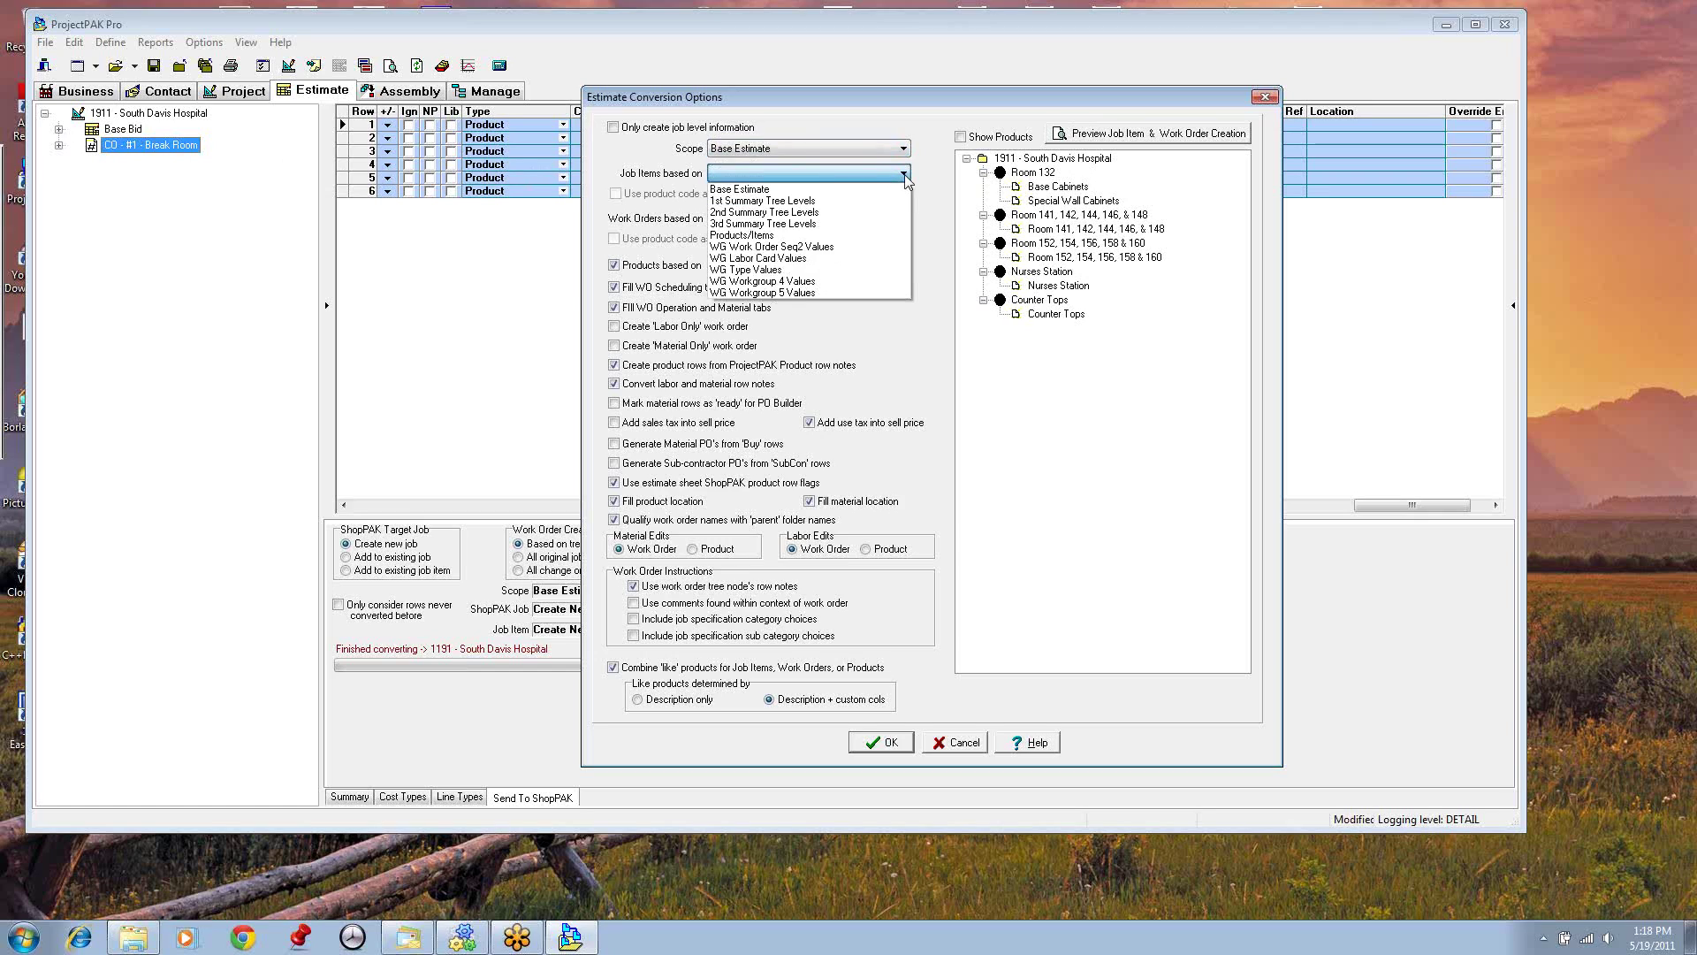
click(776, 200)
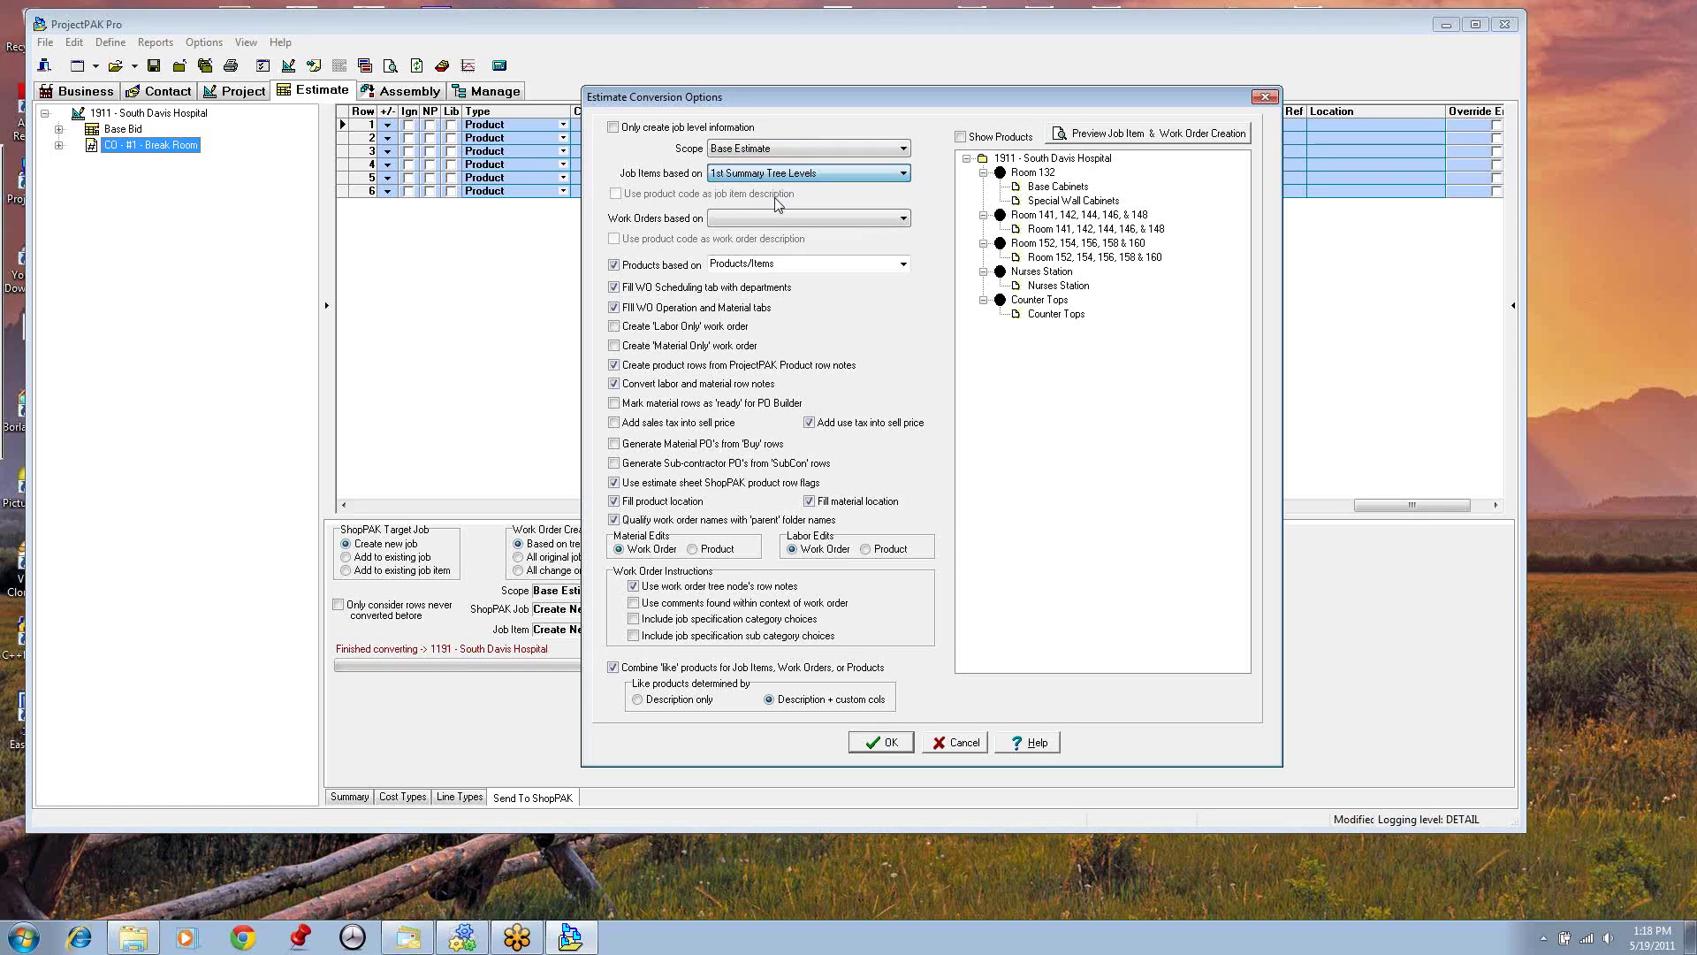
click(904, 218)
click(806, 235)
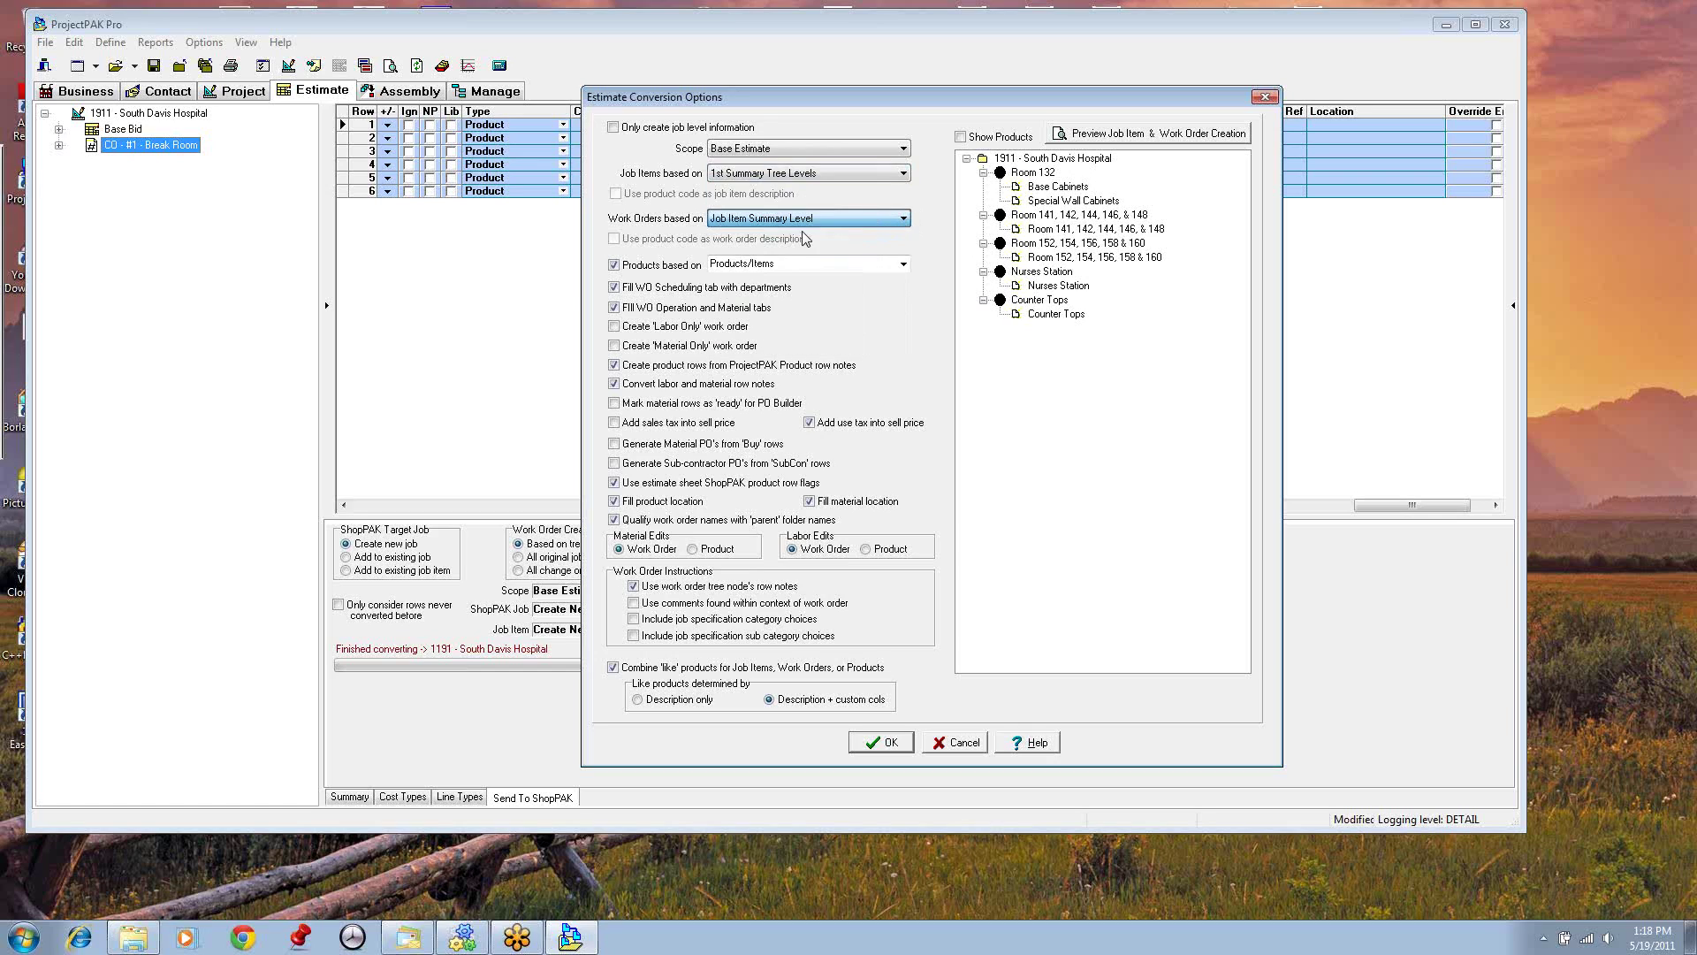
click(1121, 135)
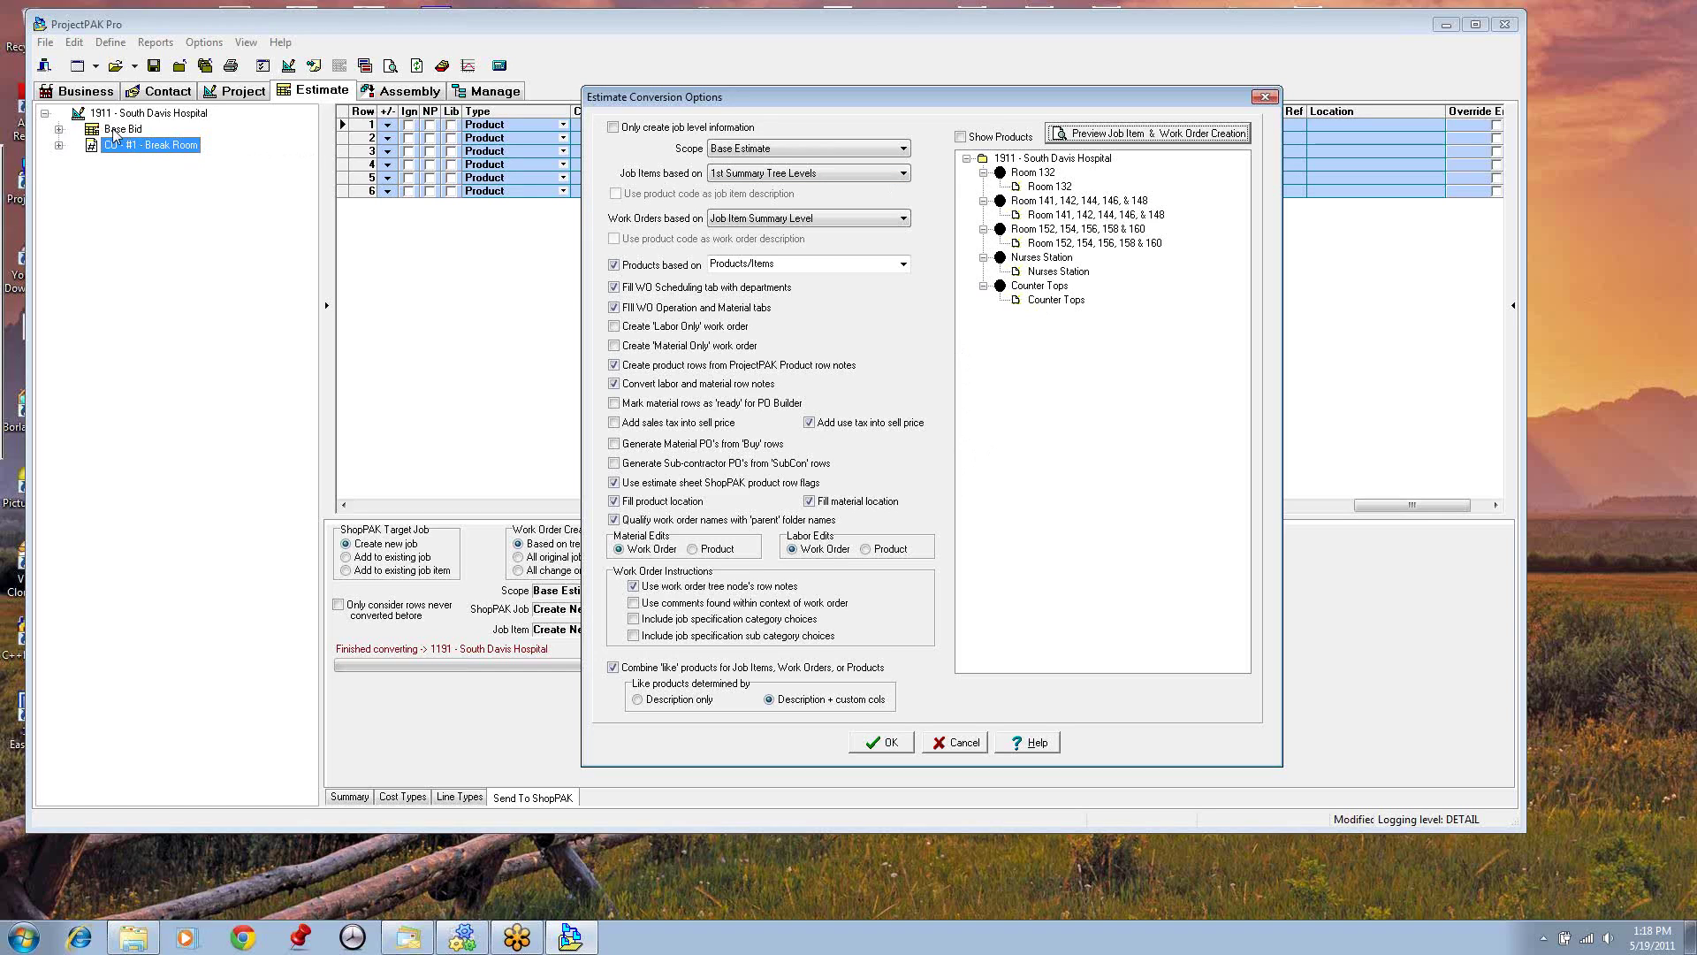
click(891, 744)
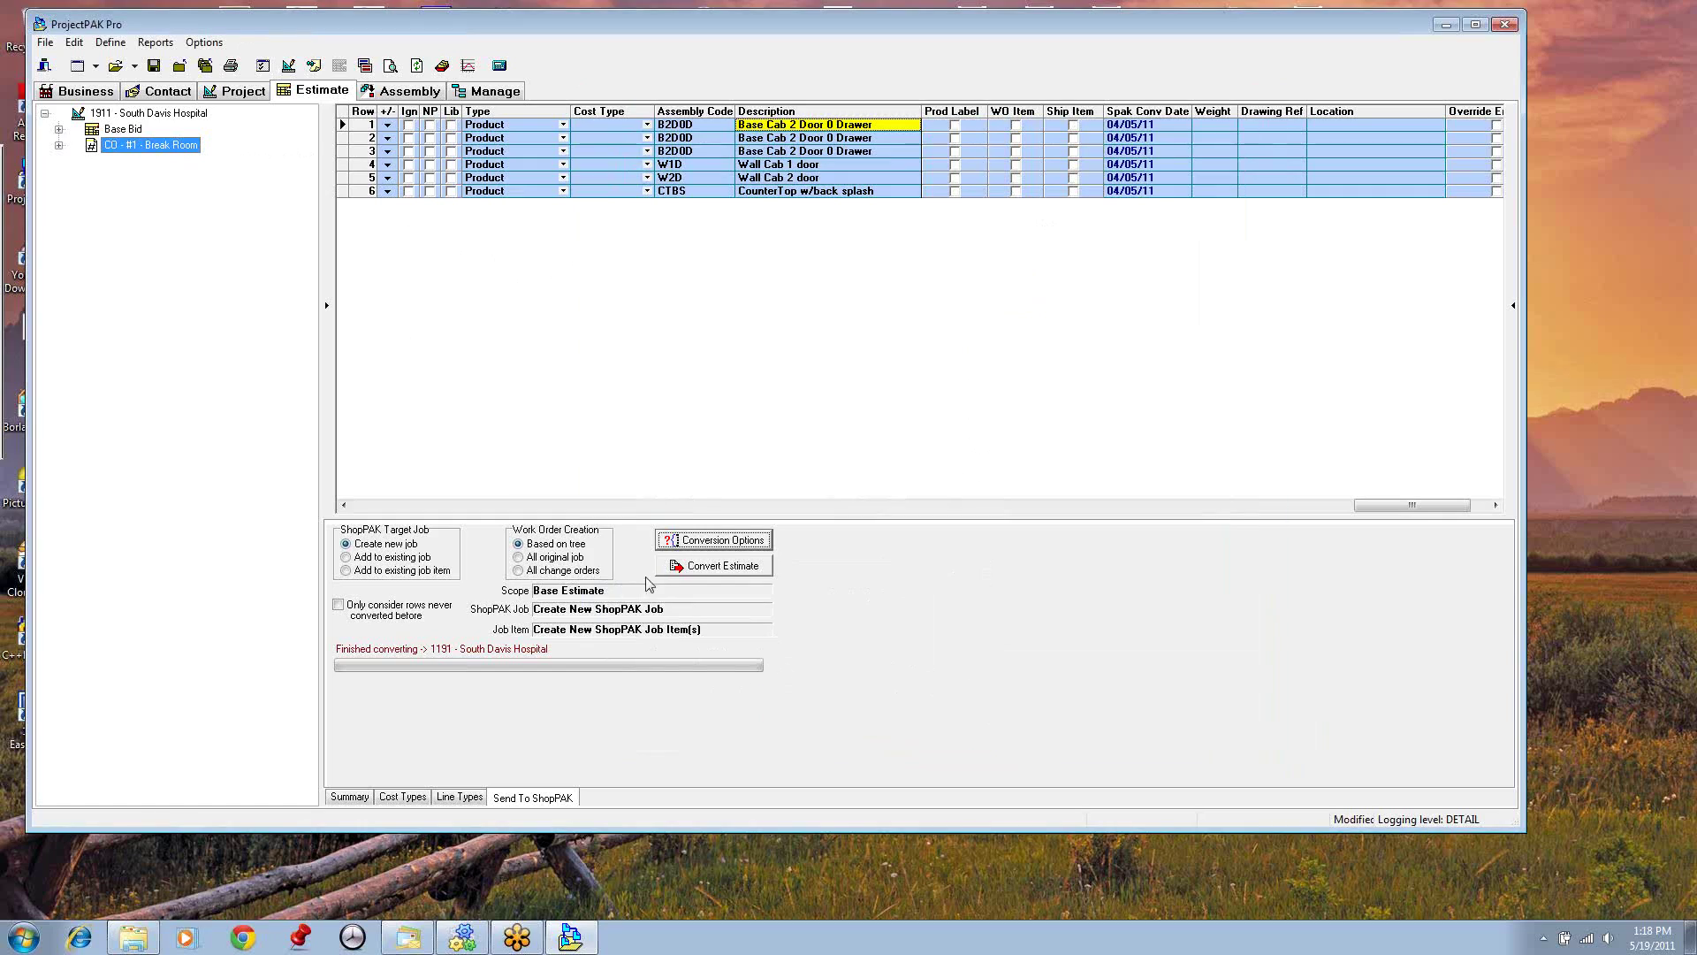
Step: Expand the Base Bid branch down to the contents of its three room folders and the Nurses Station folder
click(58, 129)
click(73, 145)
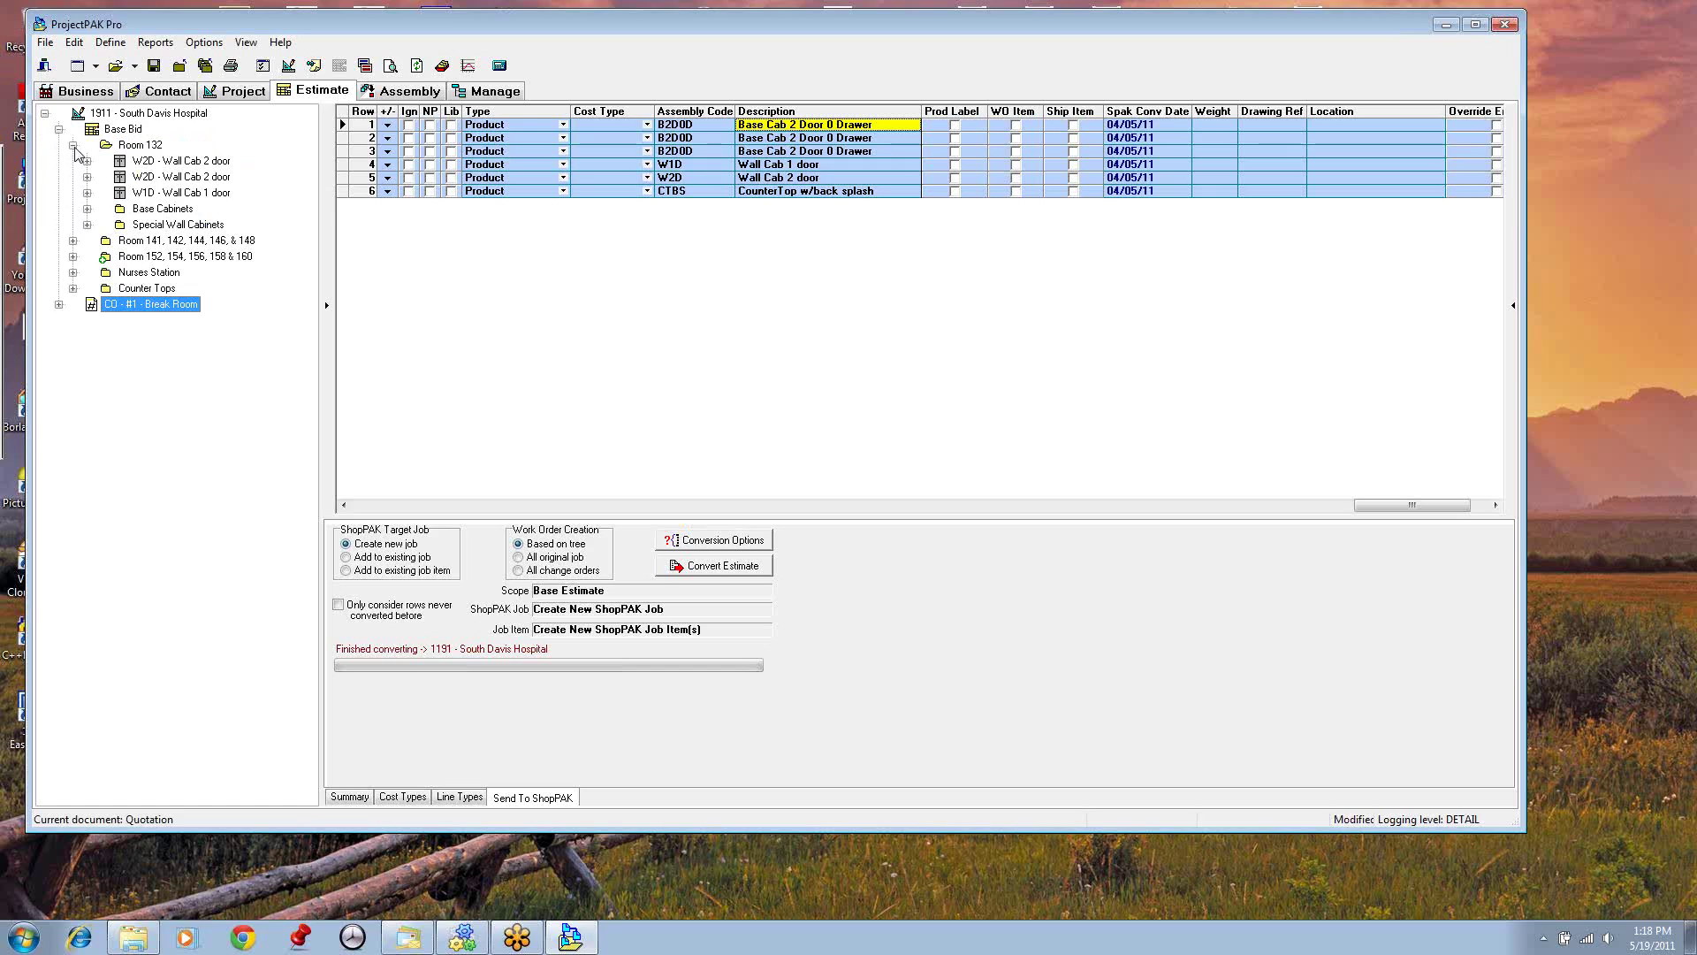
click(72, 241)
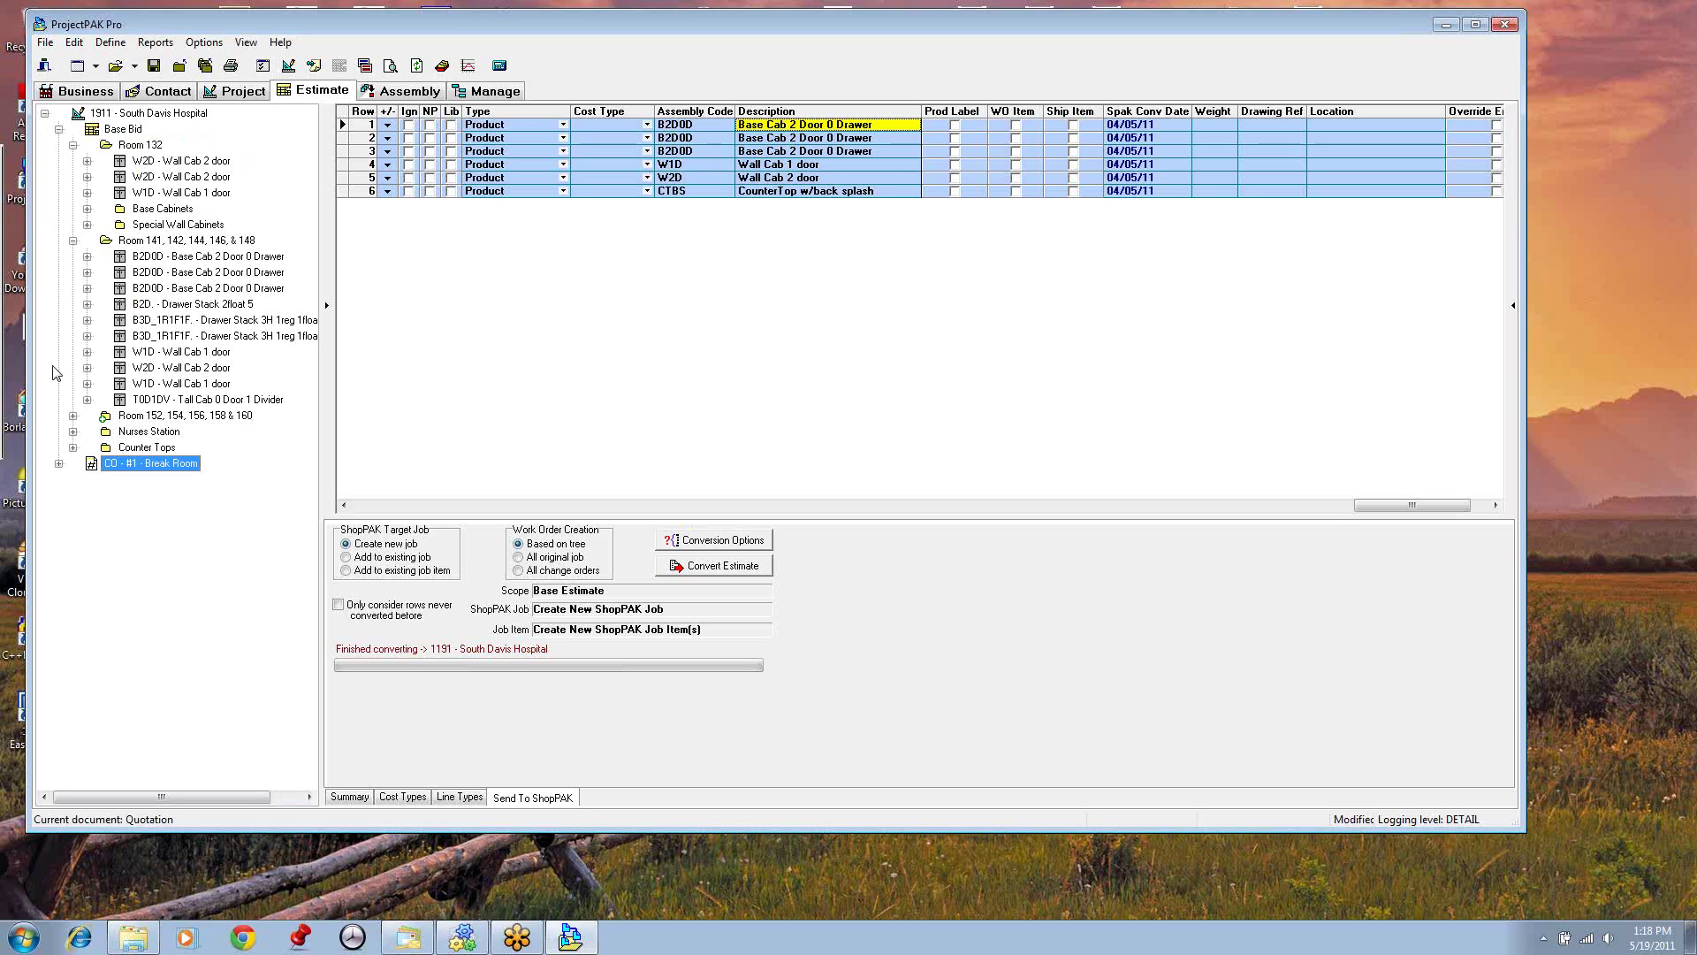
click(73, 415)
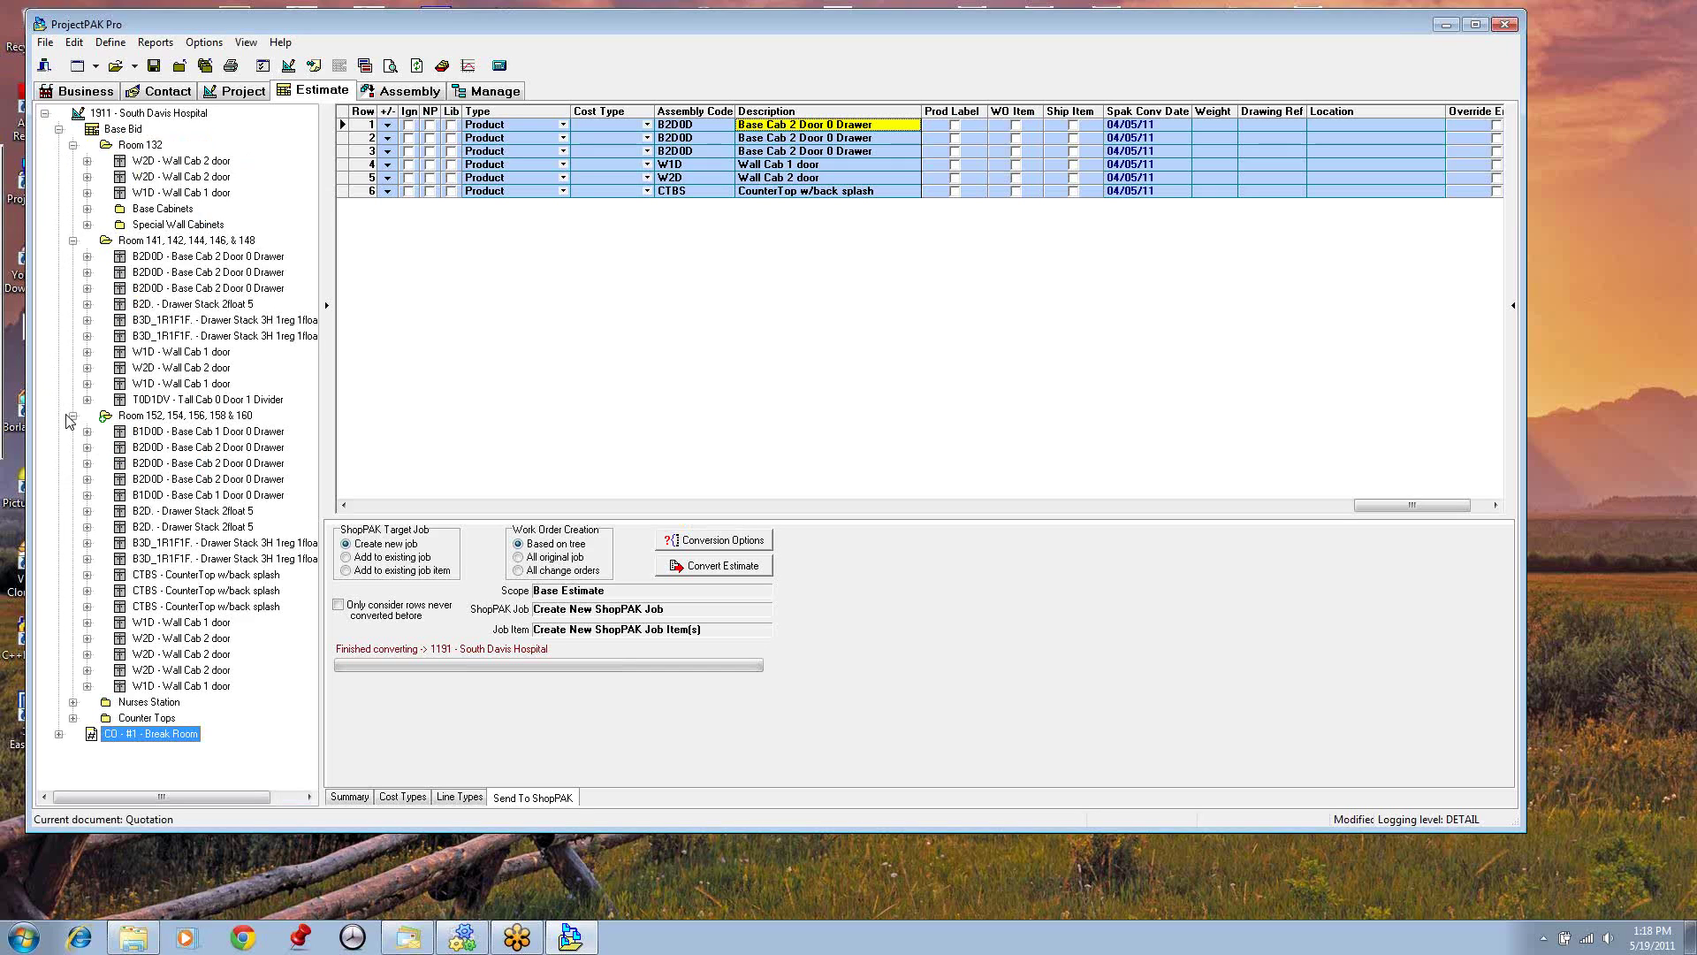
click(73, 702)
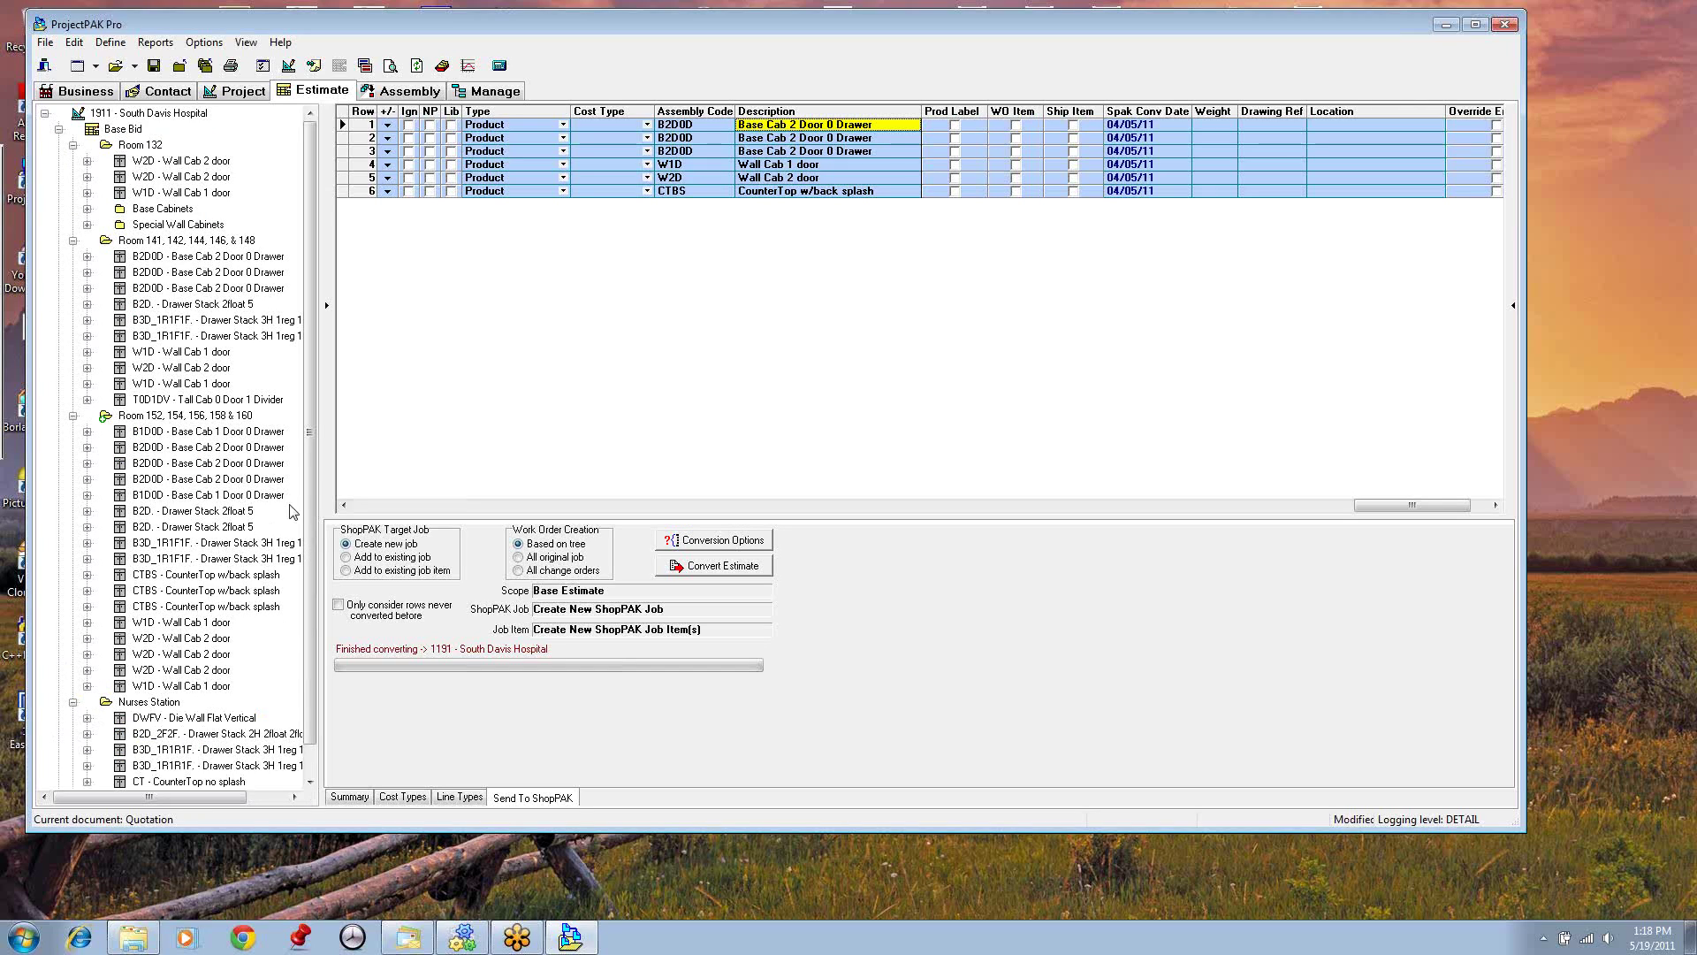
Step: Reopen the conversion options, base the work orders on 2nd Summary Tree Levels, and preview the job item and work order creation
click(723, 541)
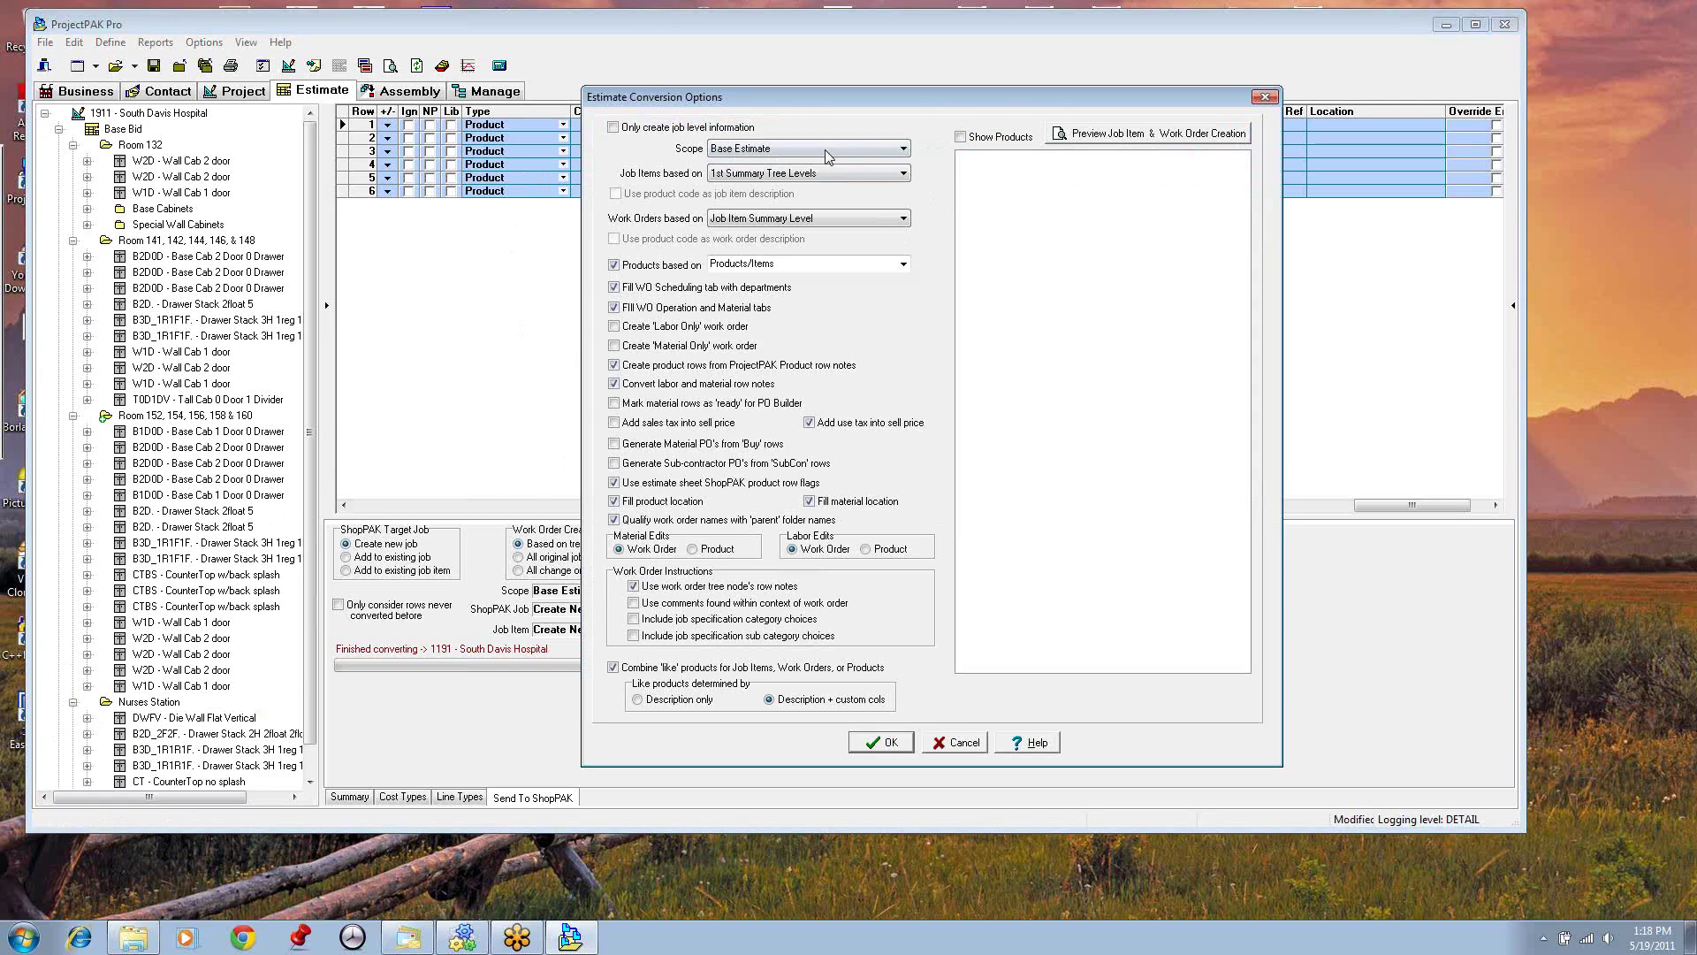
click(1101, 141)
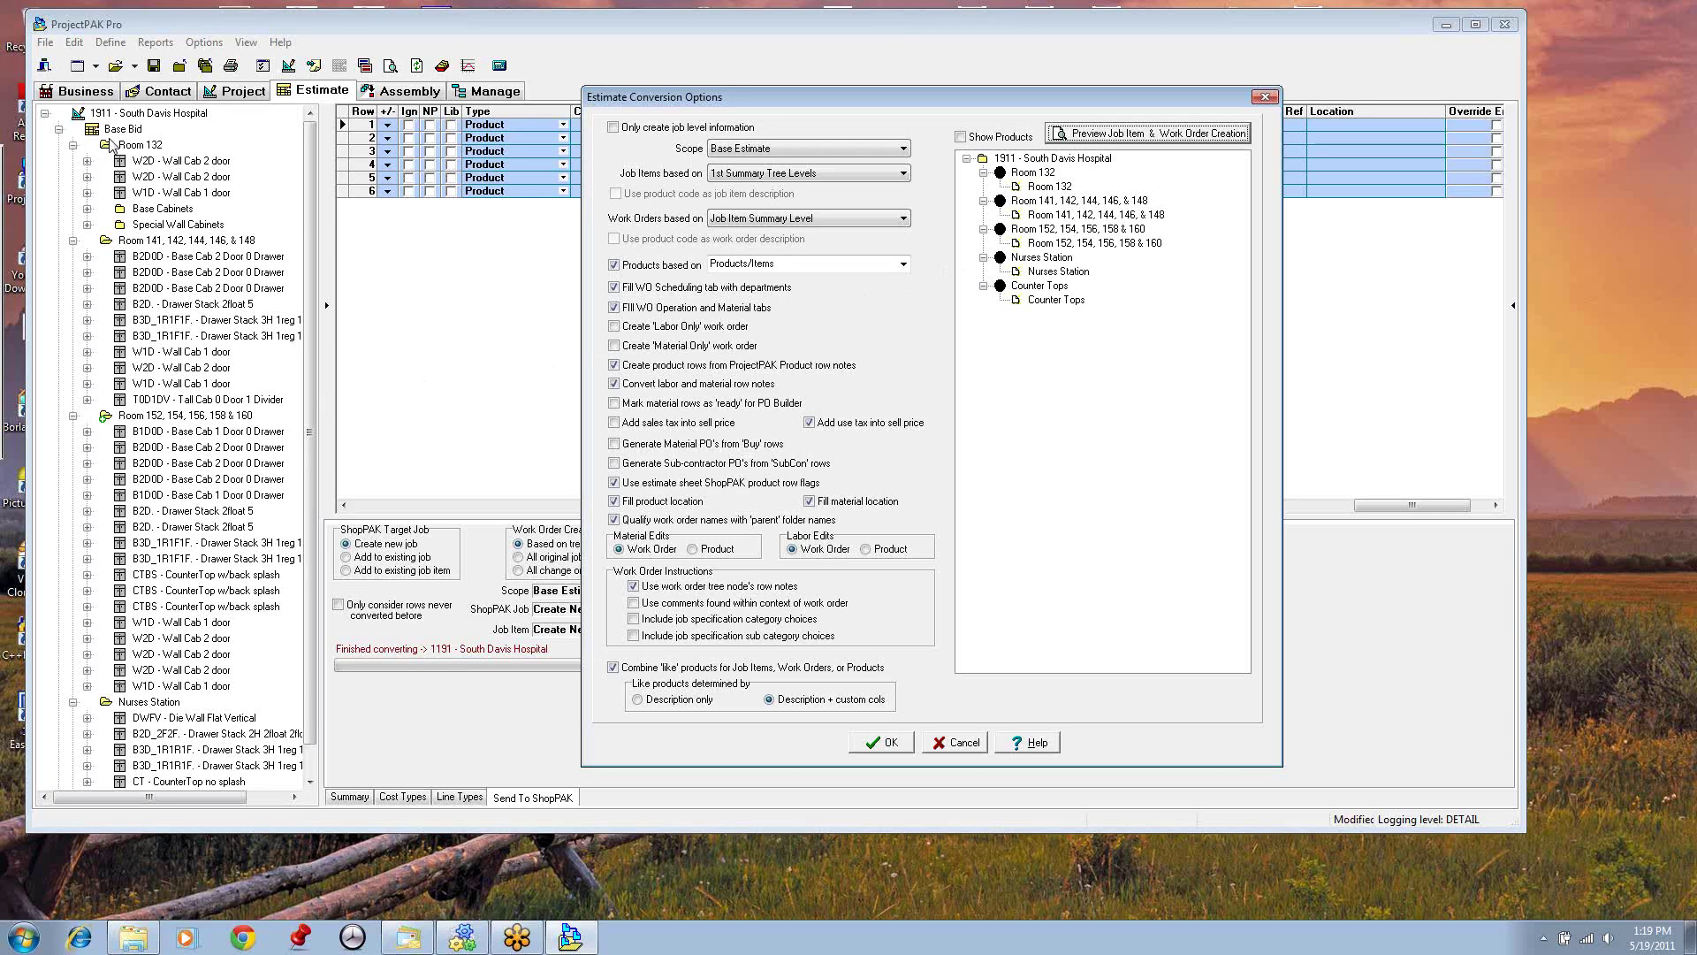
click(905, 220)
click(819, 247)
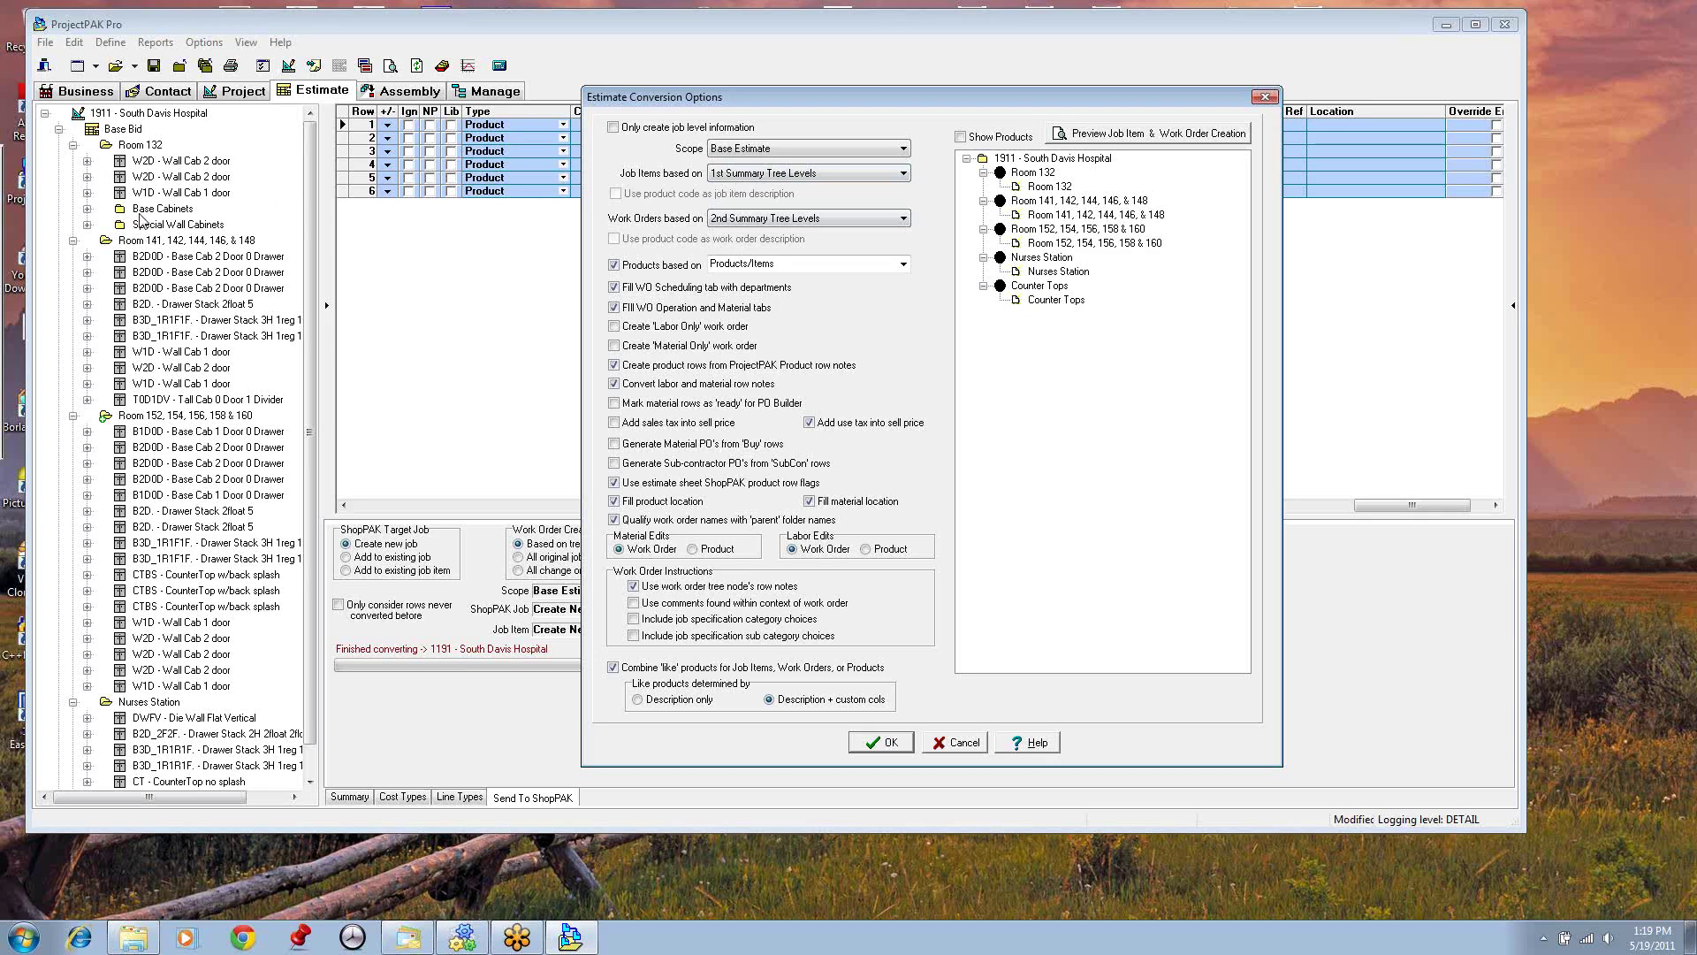
click(1142, 135)
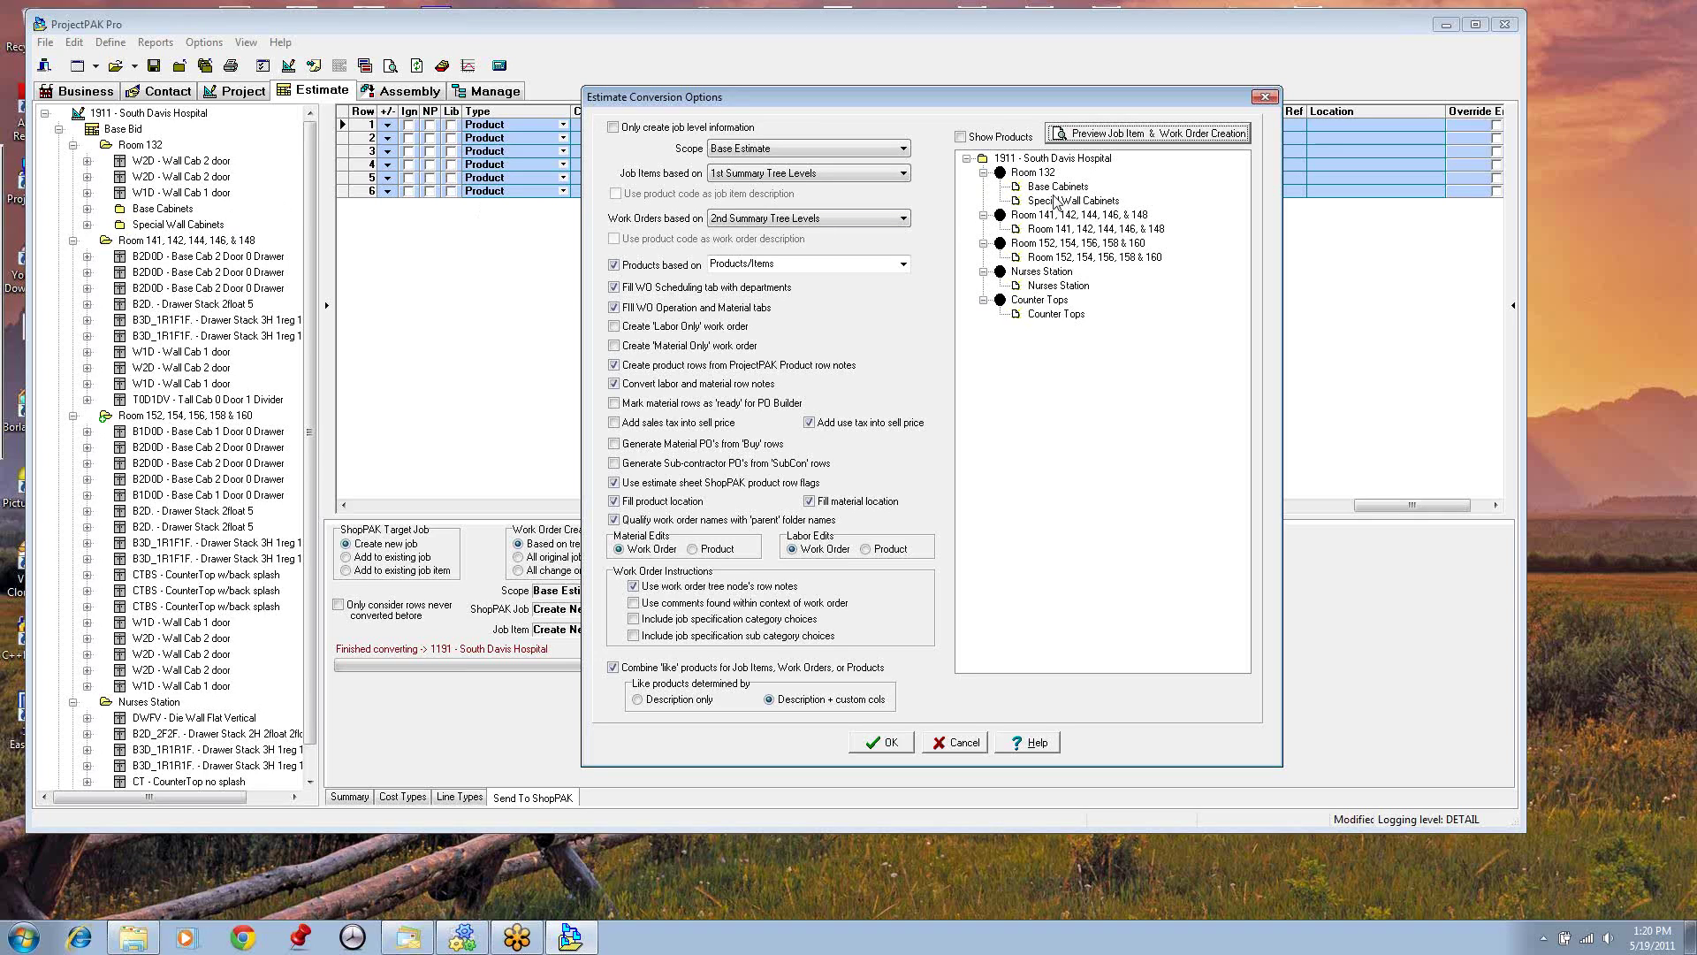
Step: Include products in the job item and work order preview and review the full list
click(961, 137)
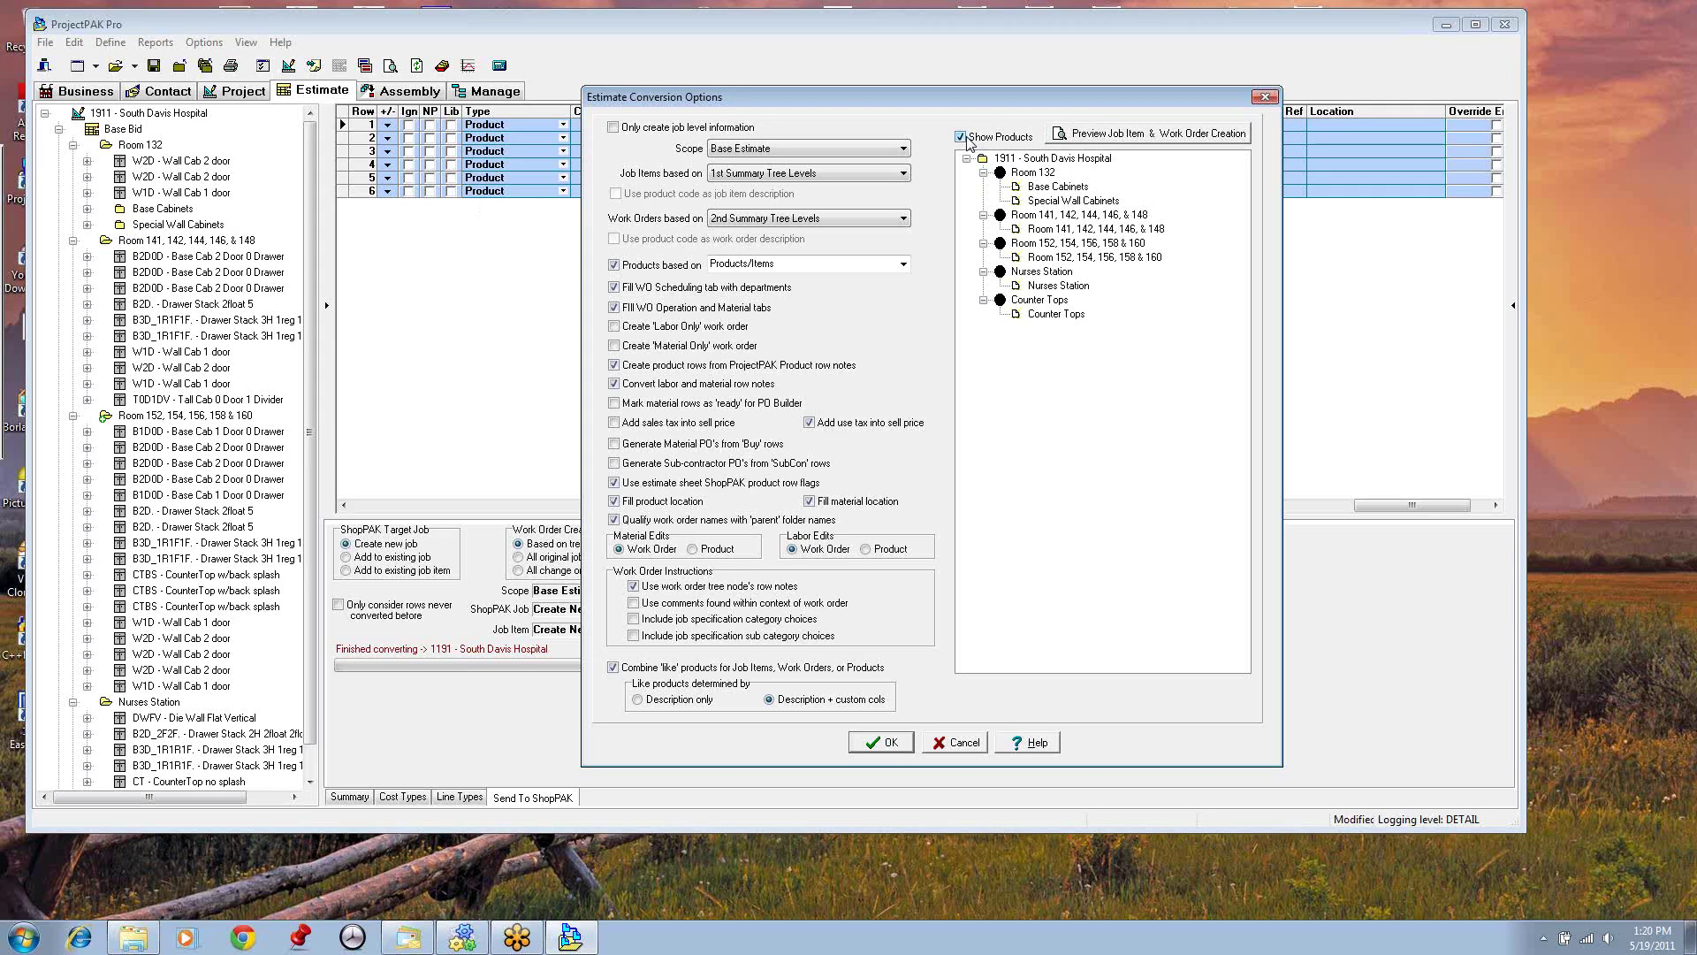
click(1136, 134)
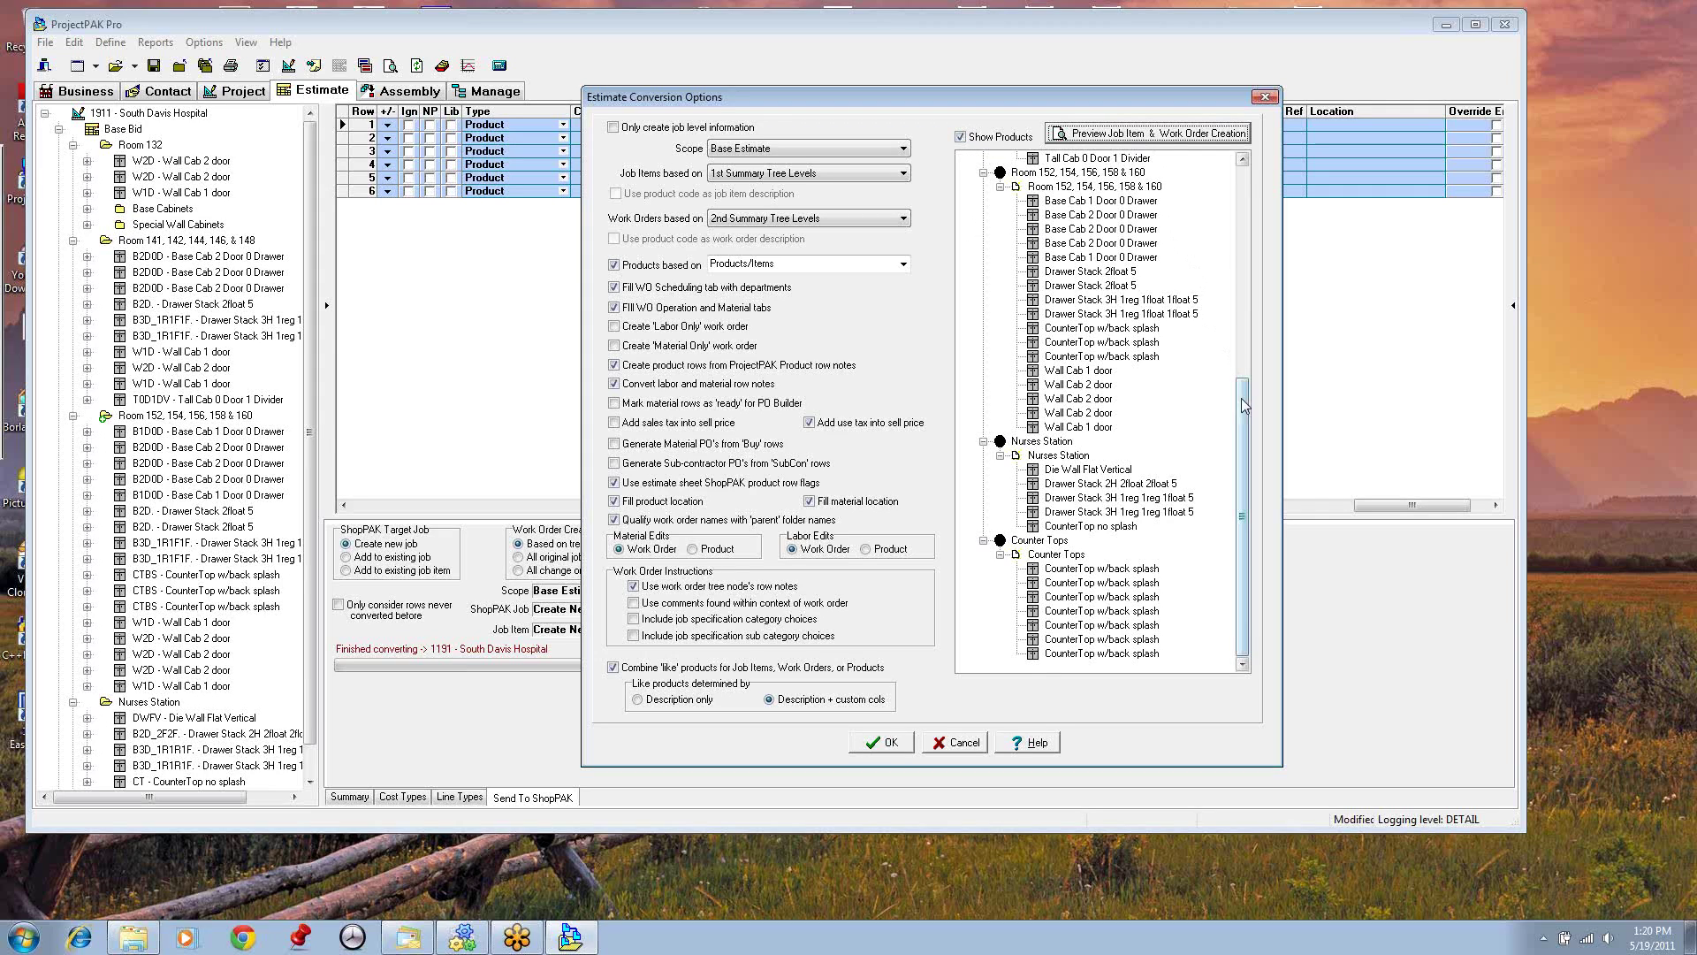
scroll(1241, 265, down, 4)
scroll(1241, 265, up, 3)
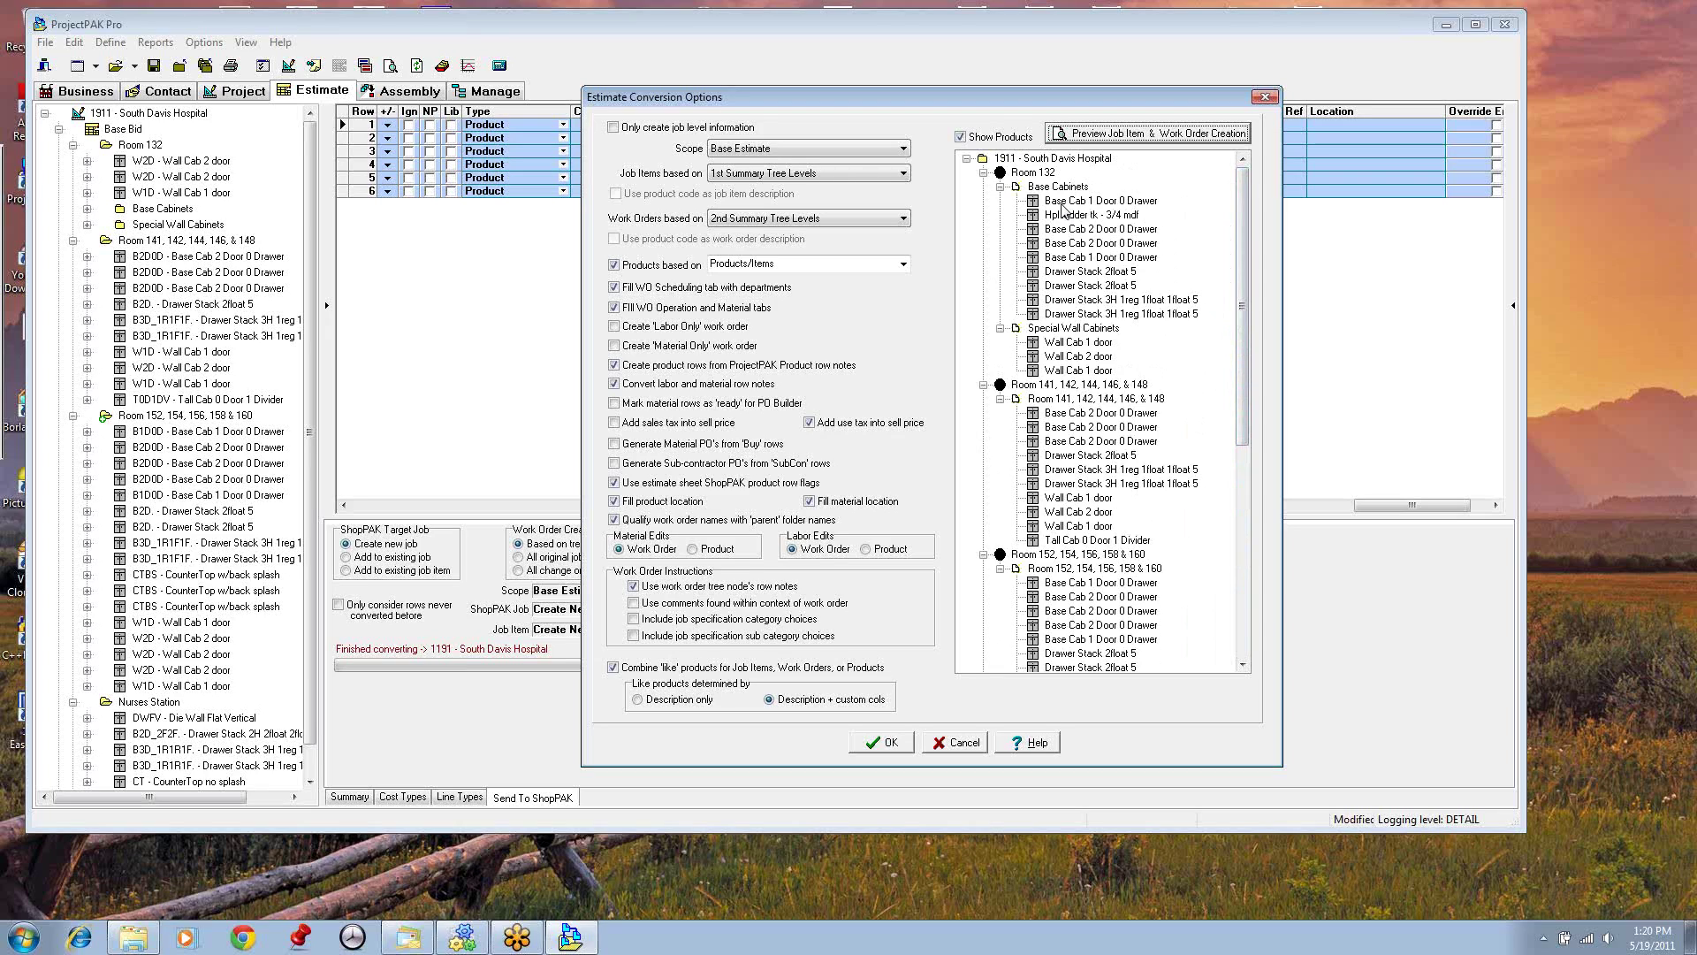
Step: Try basing the work orders on 4th Summary Tree Levels and preview the breakdown with products
click(904, 218)
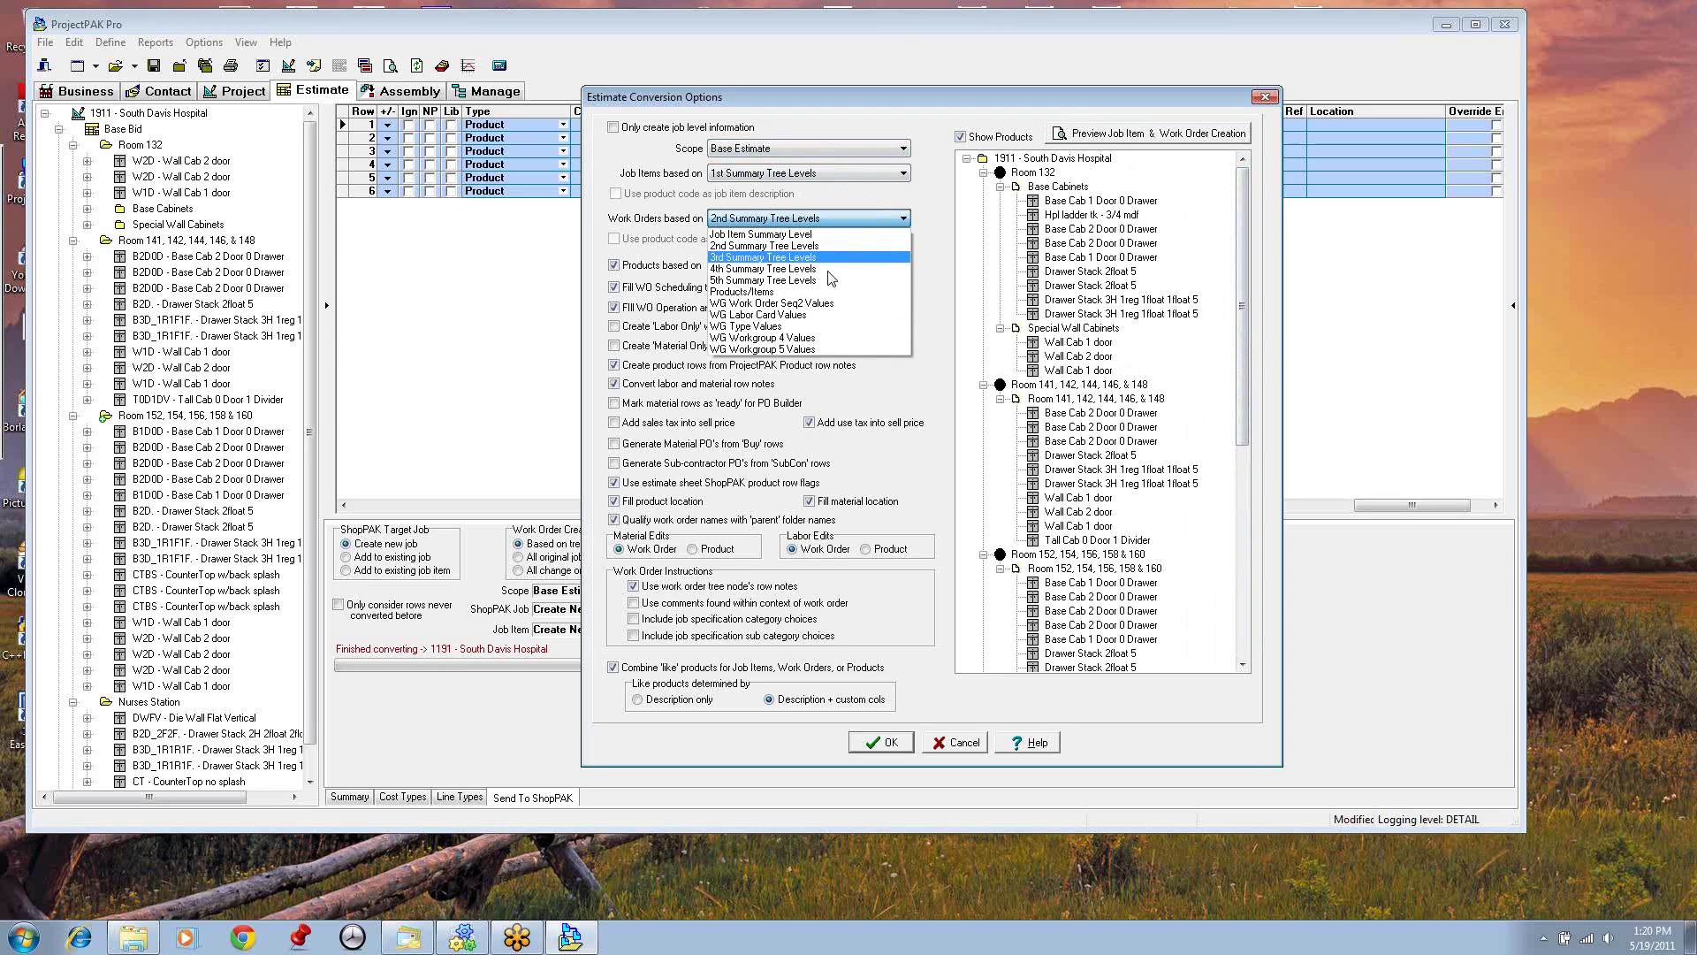
click(816, 270)
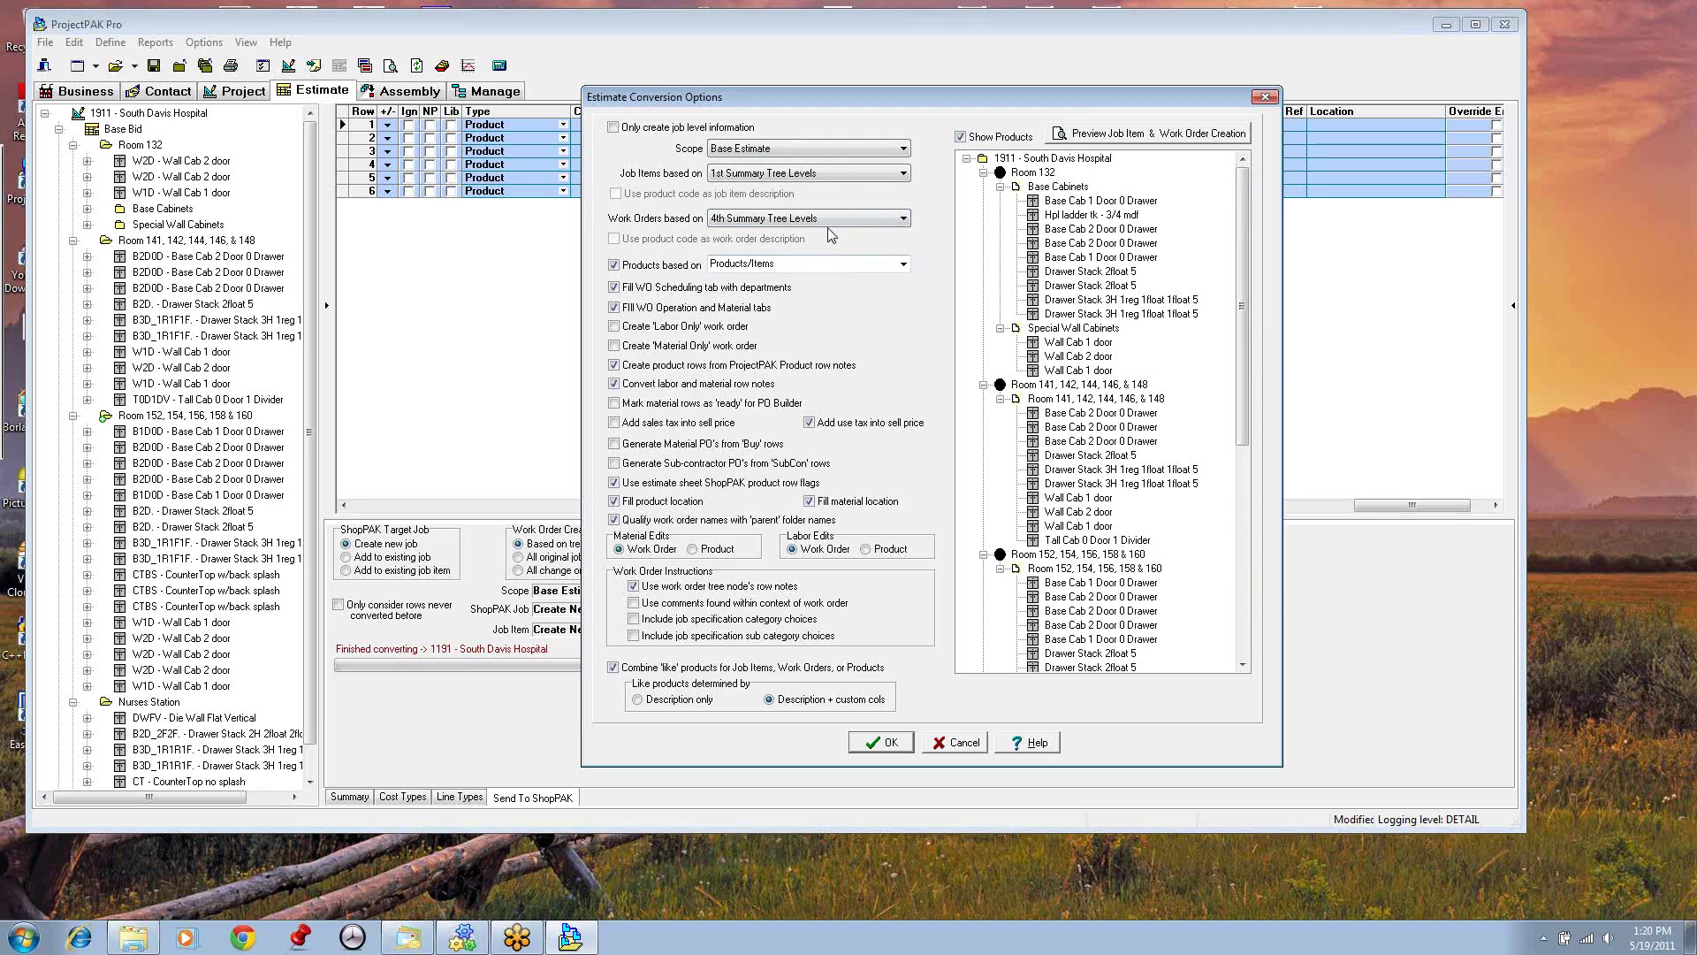
click(1121, 132)
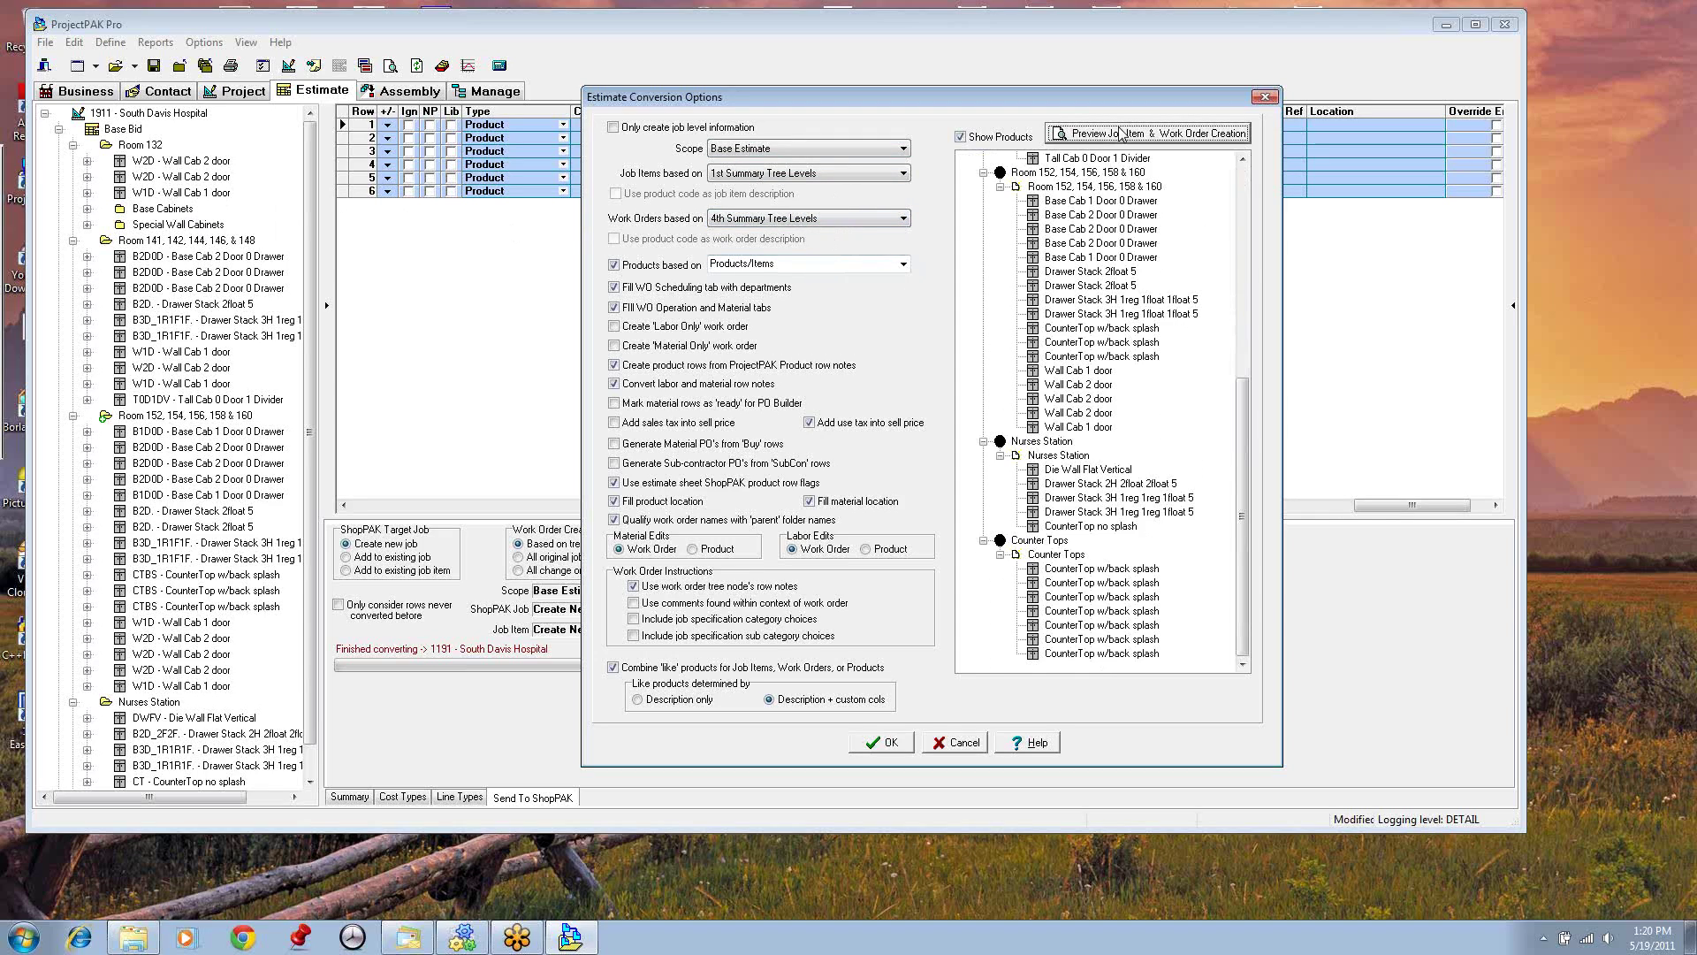
scroll(1241, 426, up, 10)
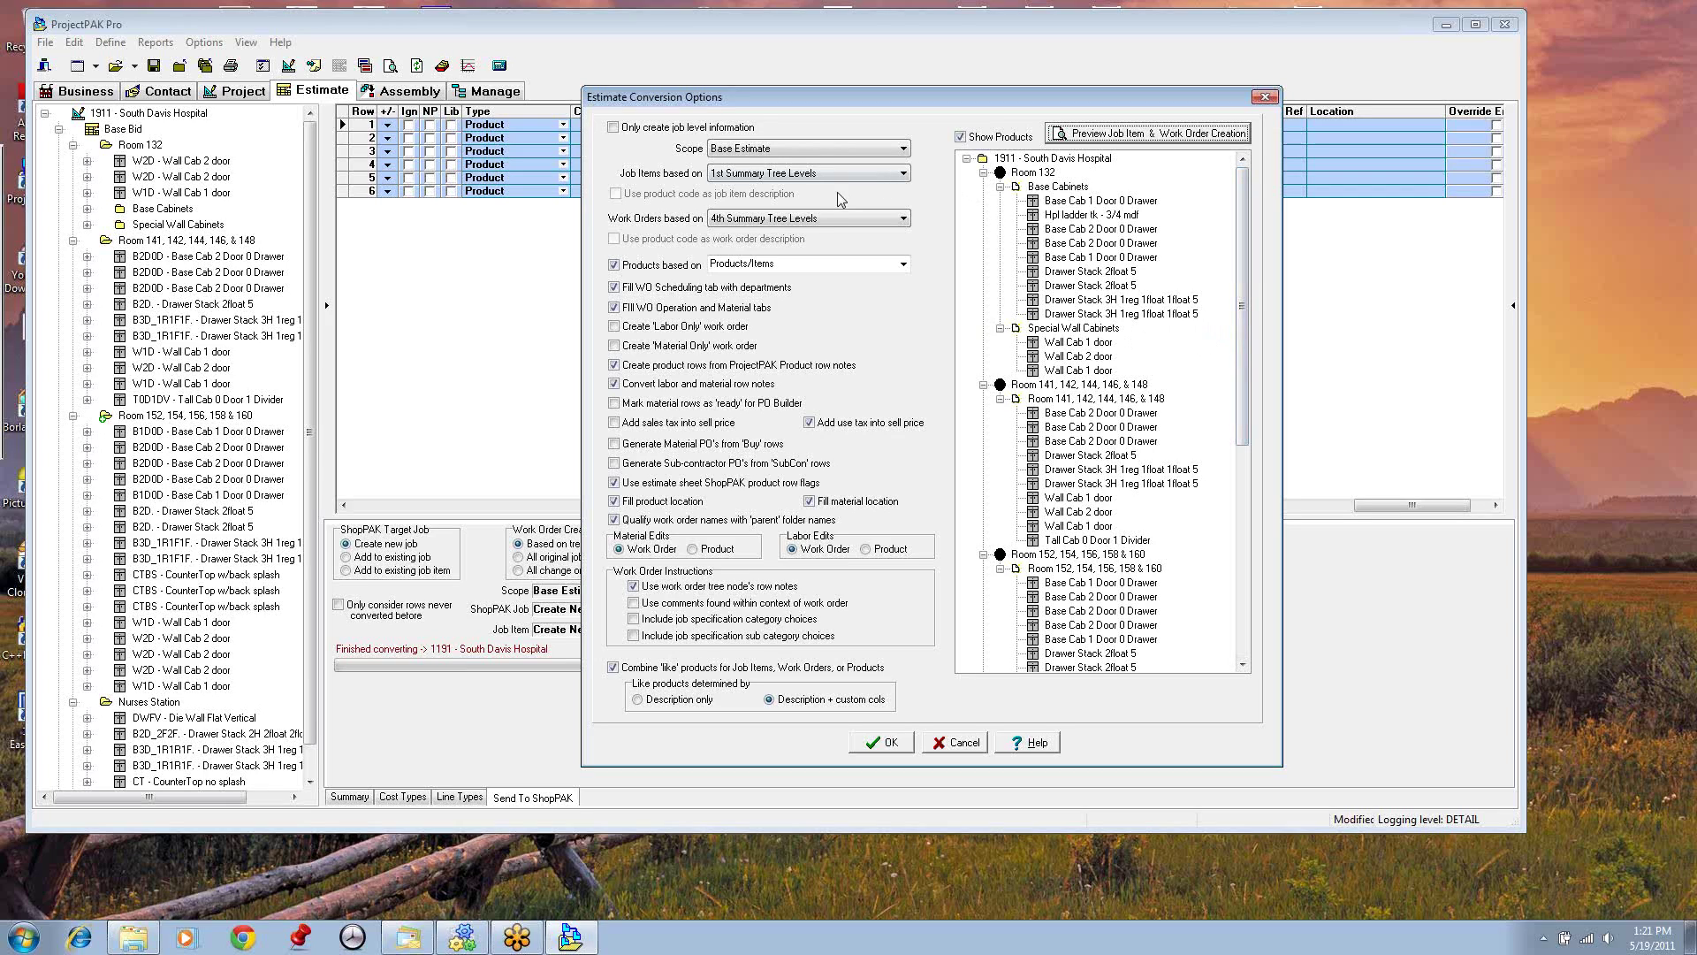
Step: Base job items on 1st Summary Tree Levels and work orders on 2nd Summary Tree Levels, and preview the breakdown without products
click(902, 175)
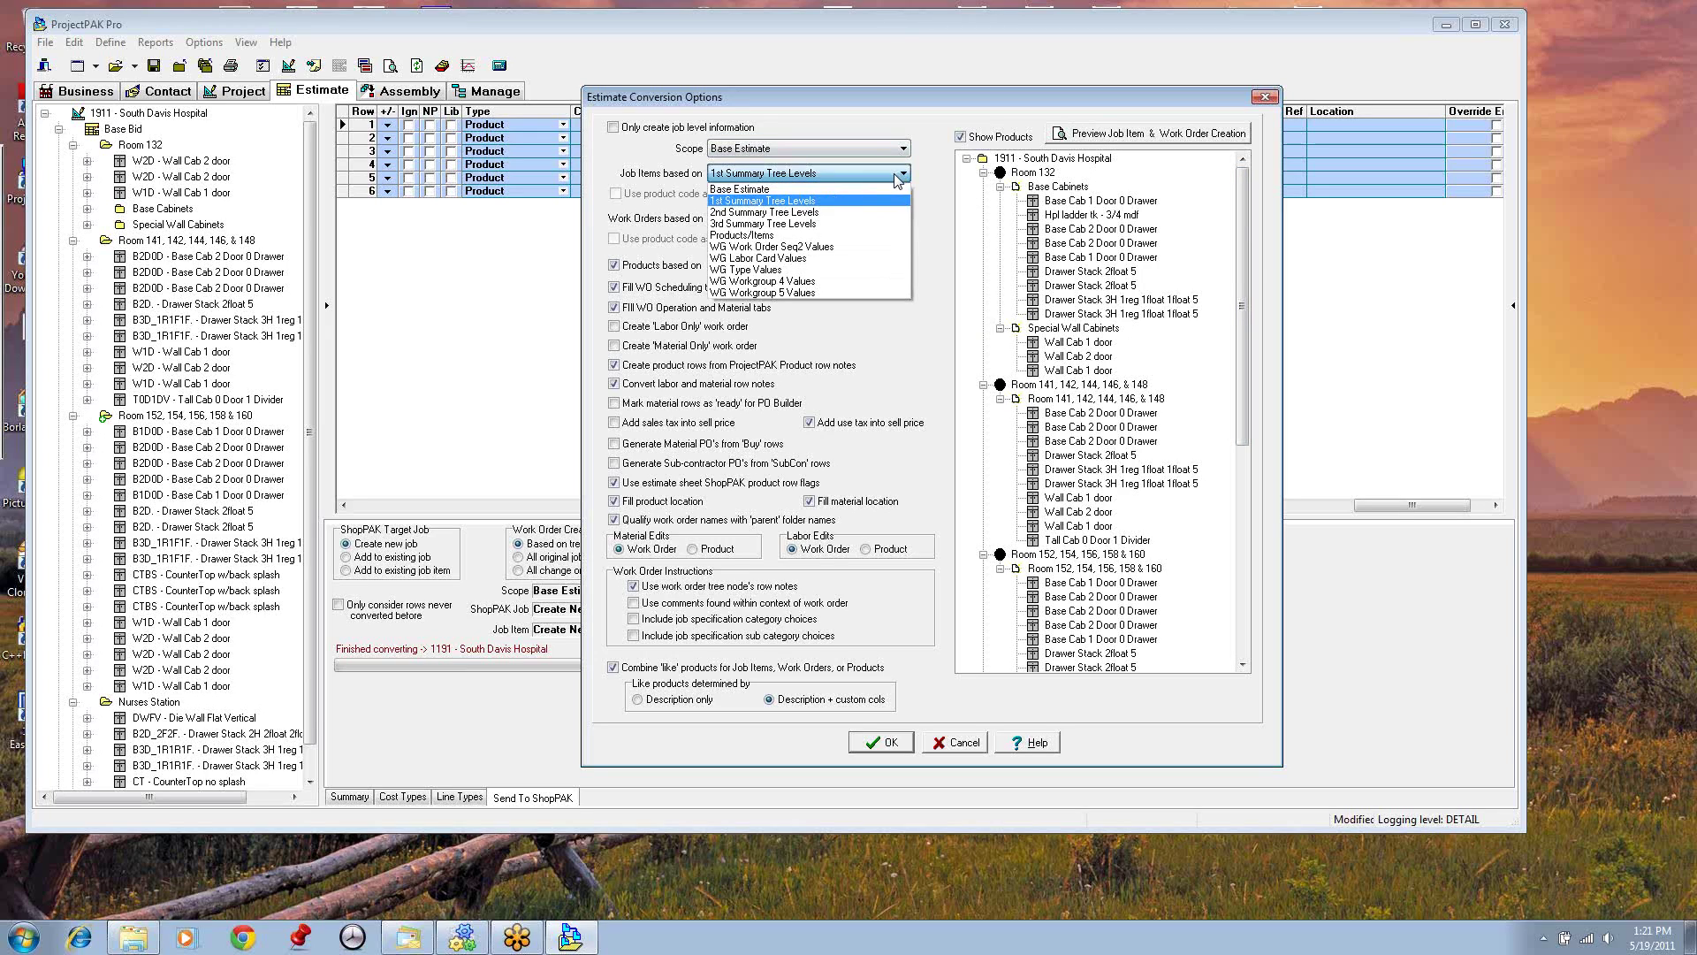
click(823, 203)
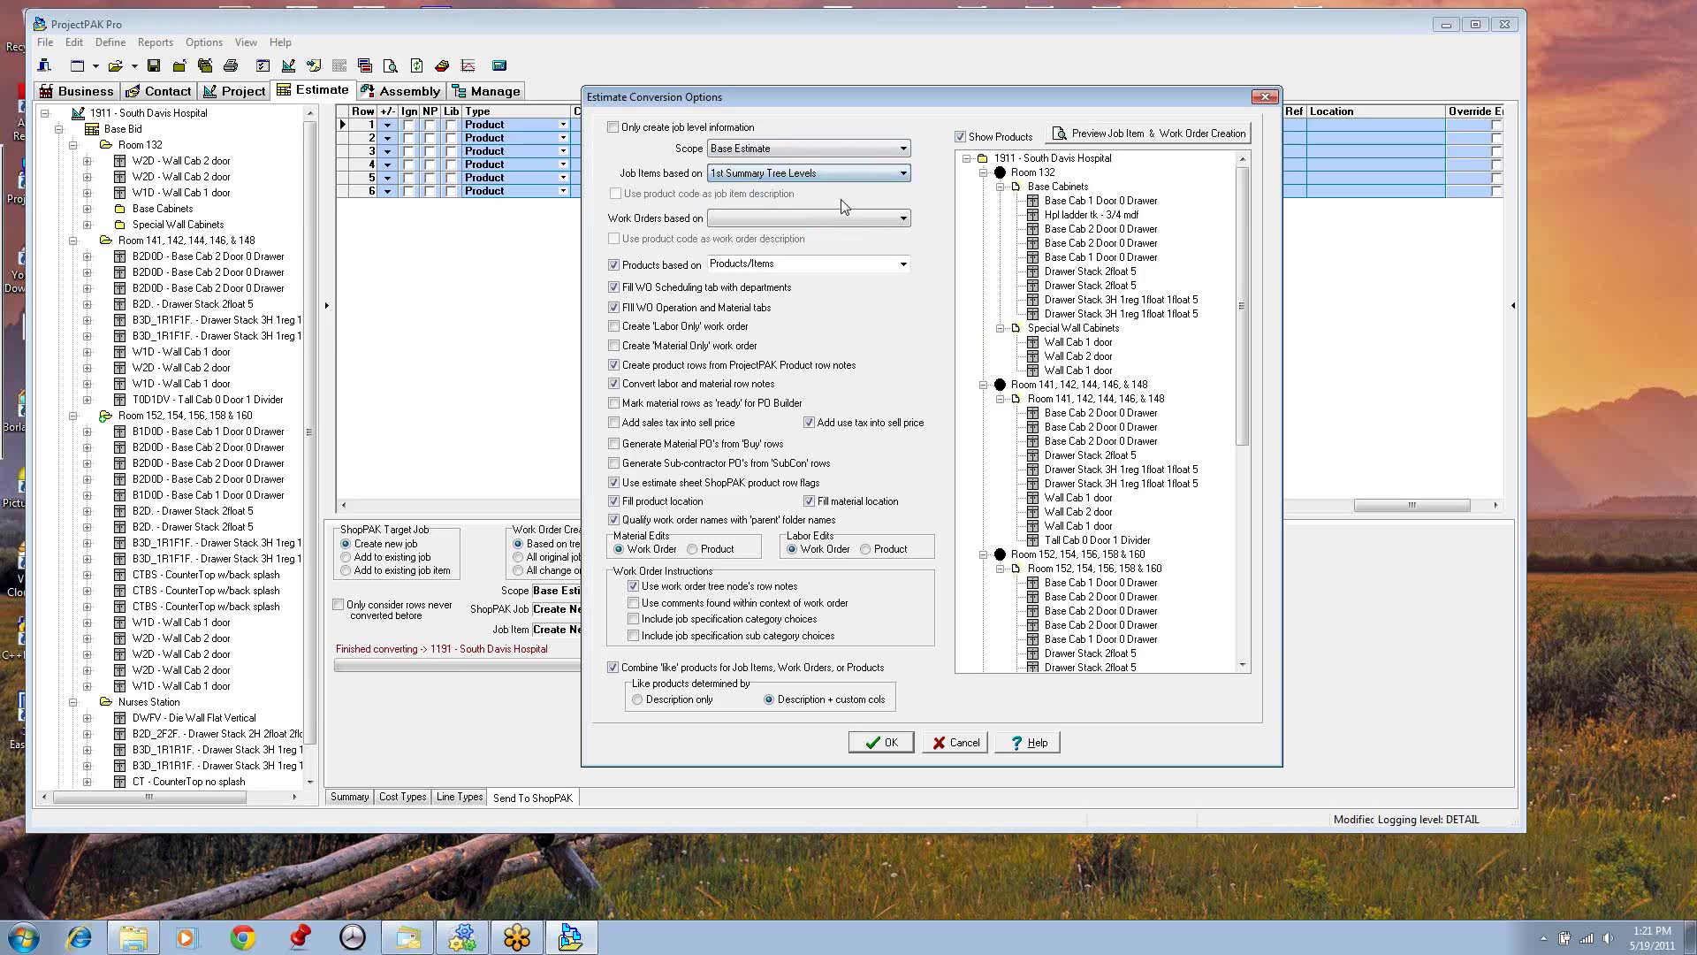
click(904, 219)
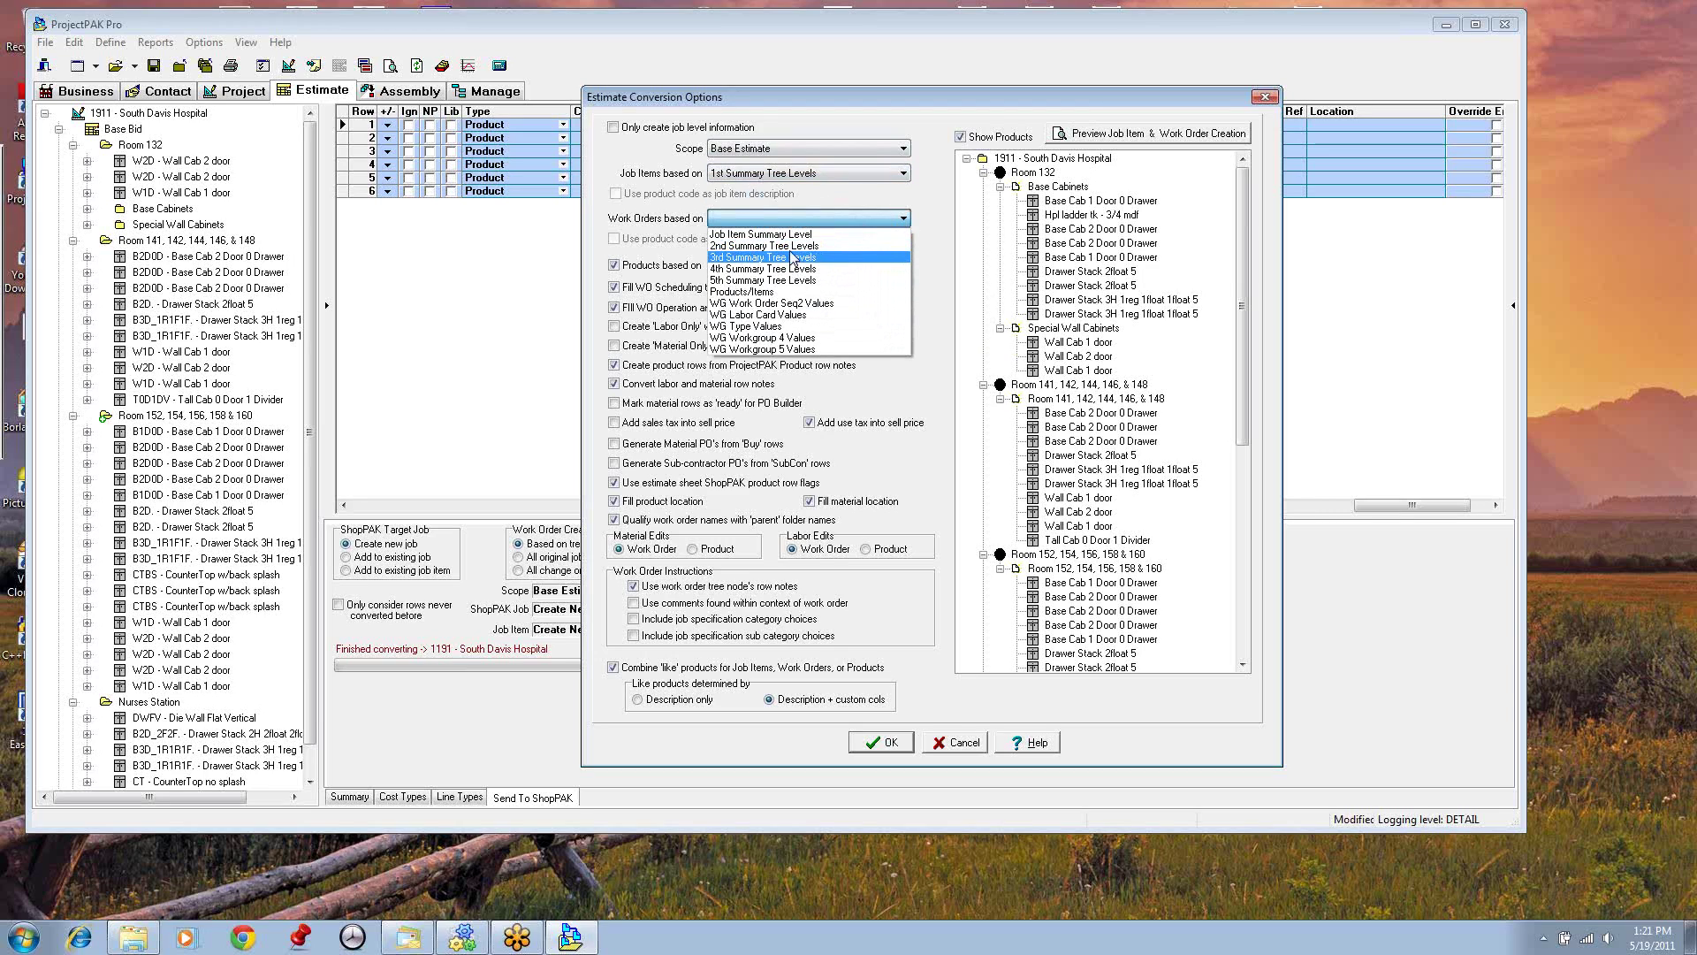
click(789, 246)
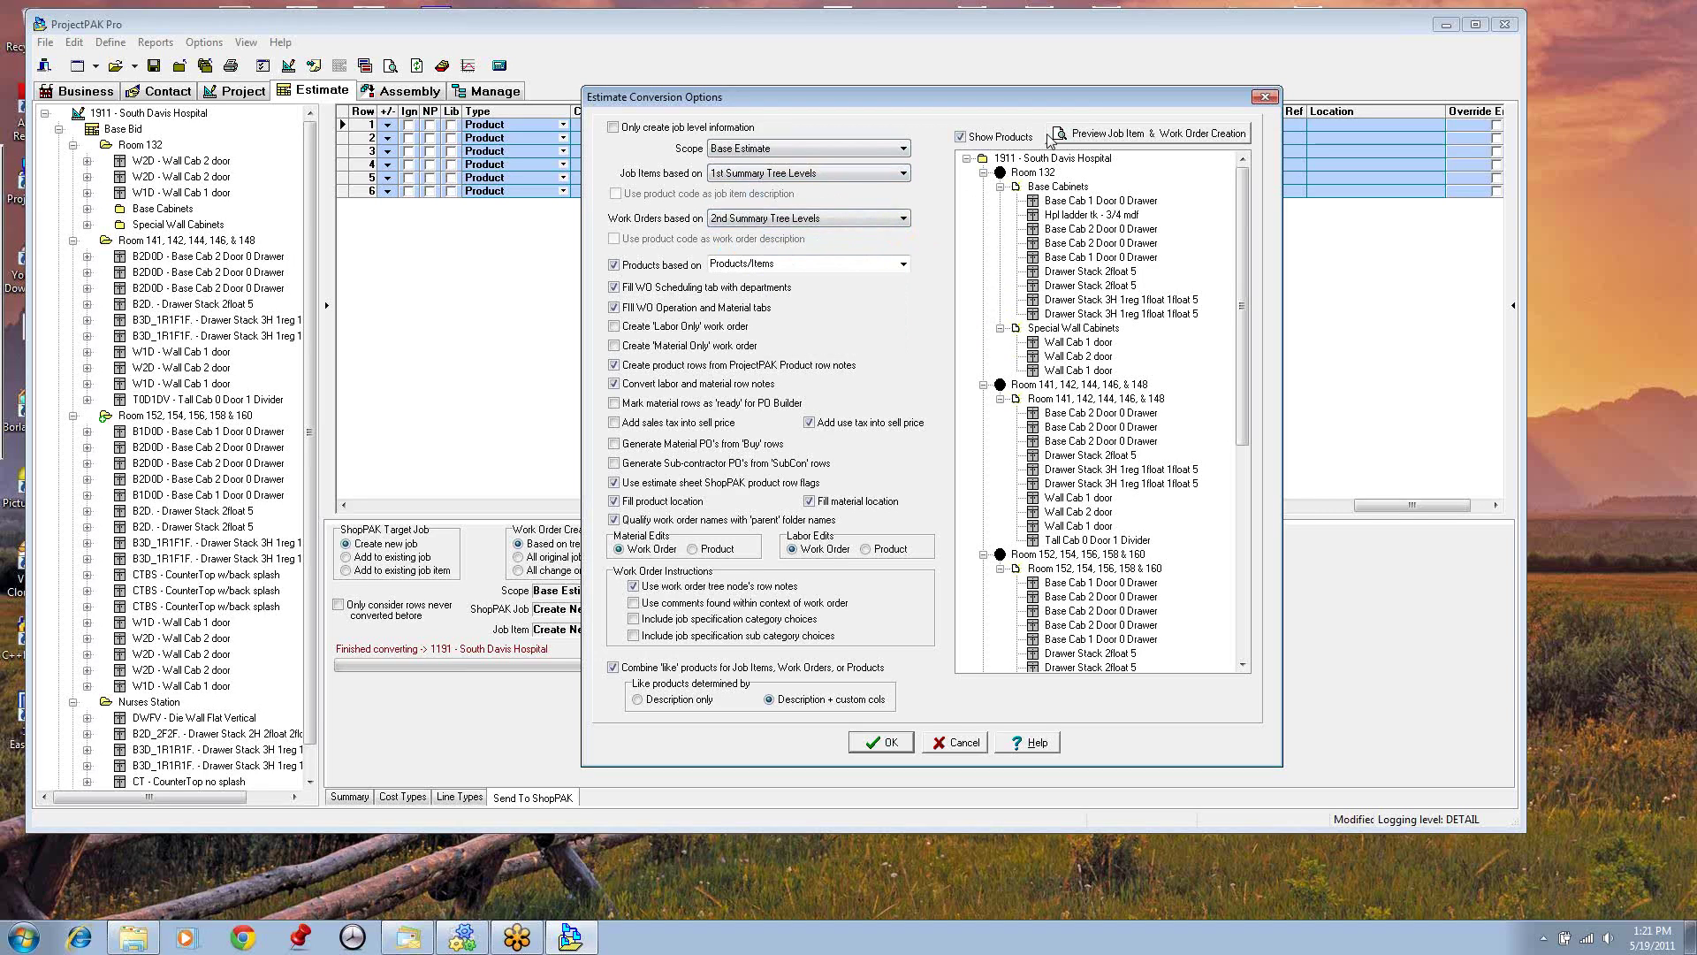
click(968, 139)
click(1113, 134)
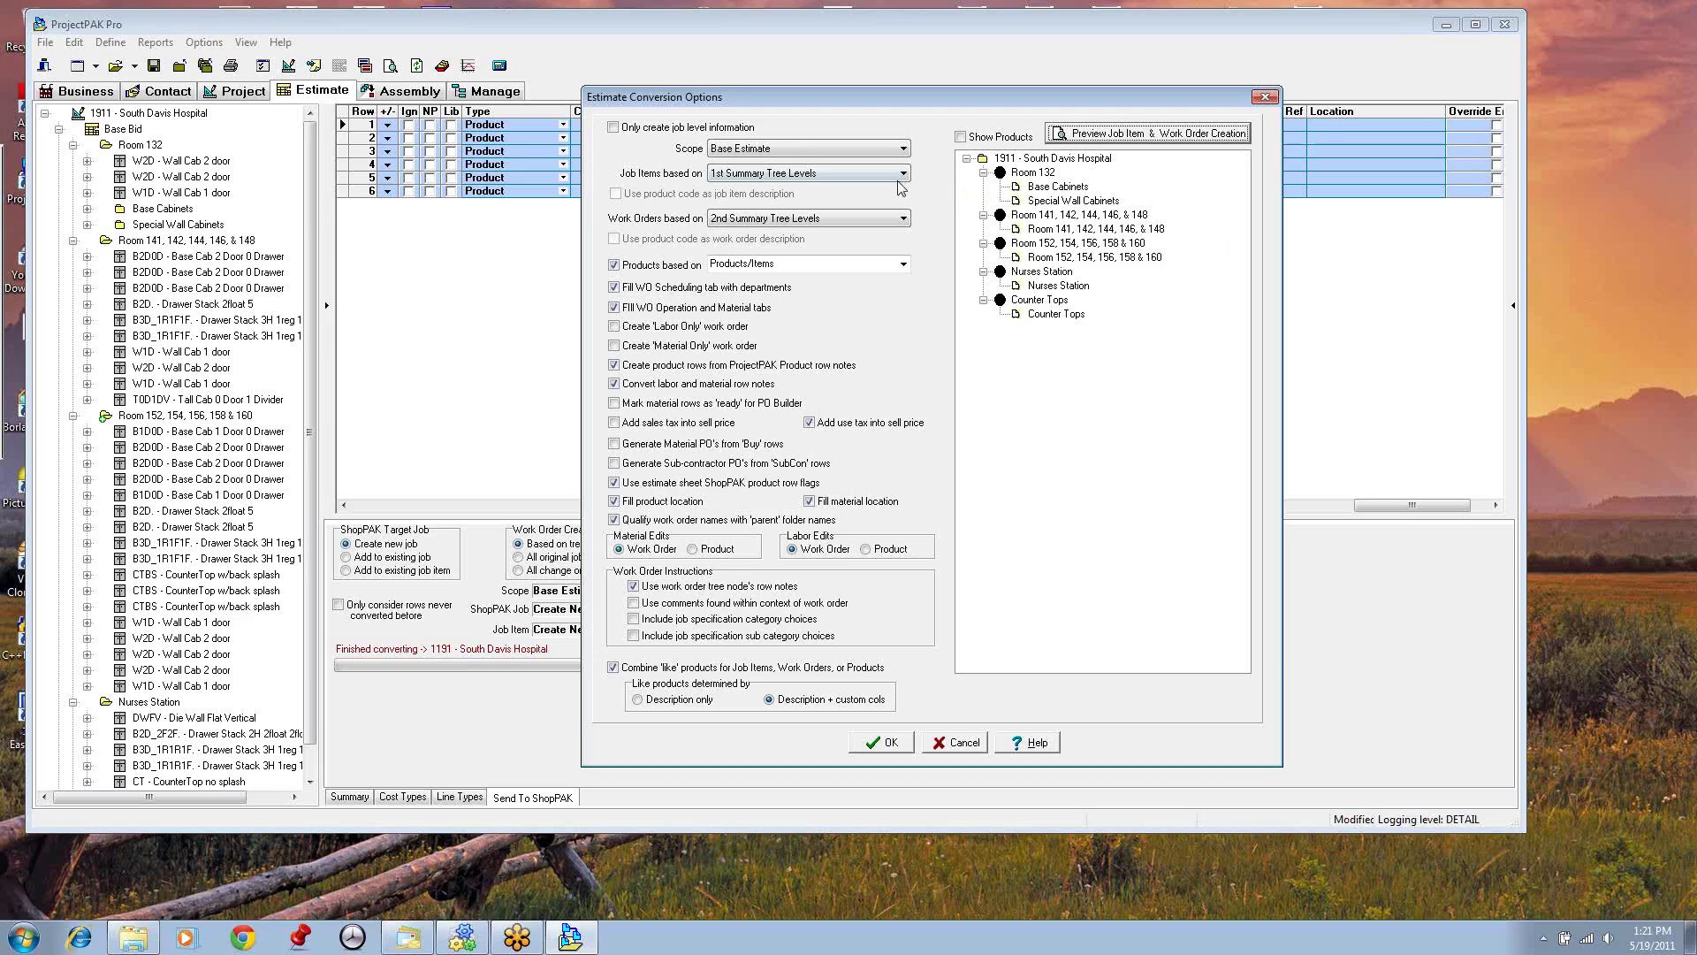
Step: Try basing job items on Base Estimate and work orders on 2nd Summary Tree Levels, and preview the breakdown
click(899, 219)
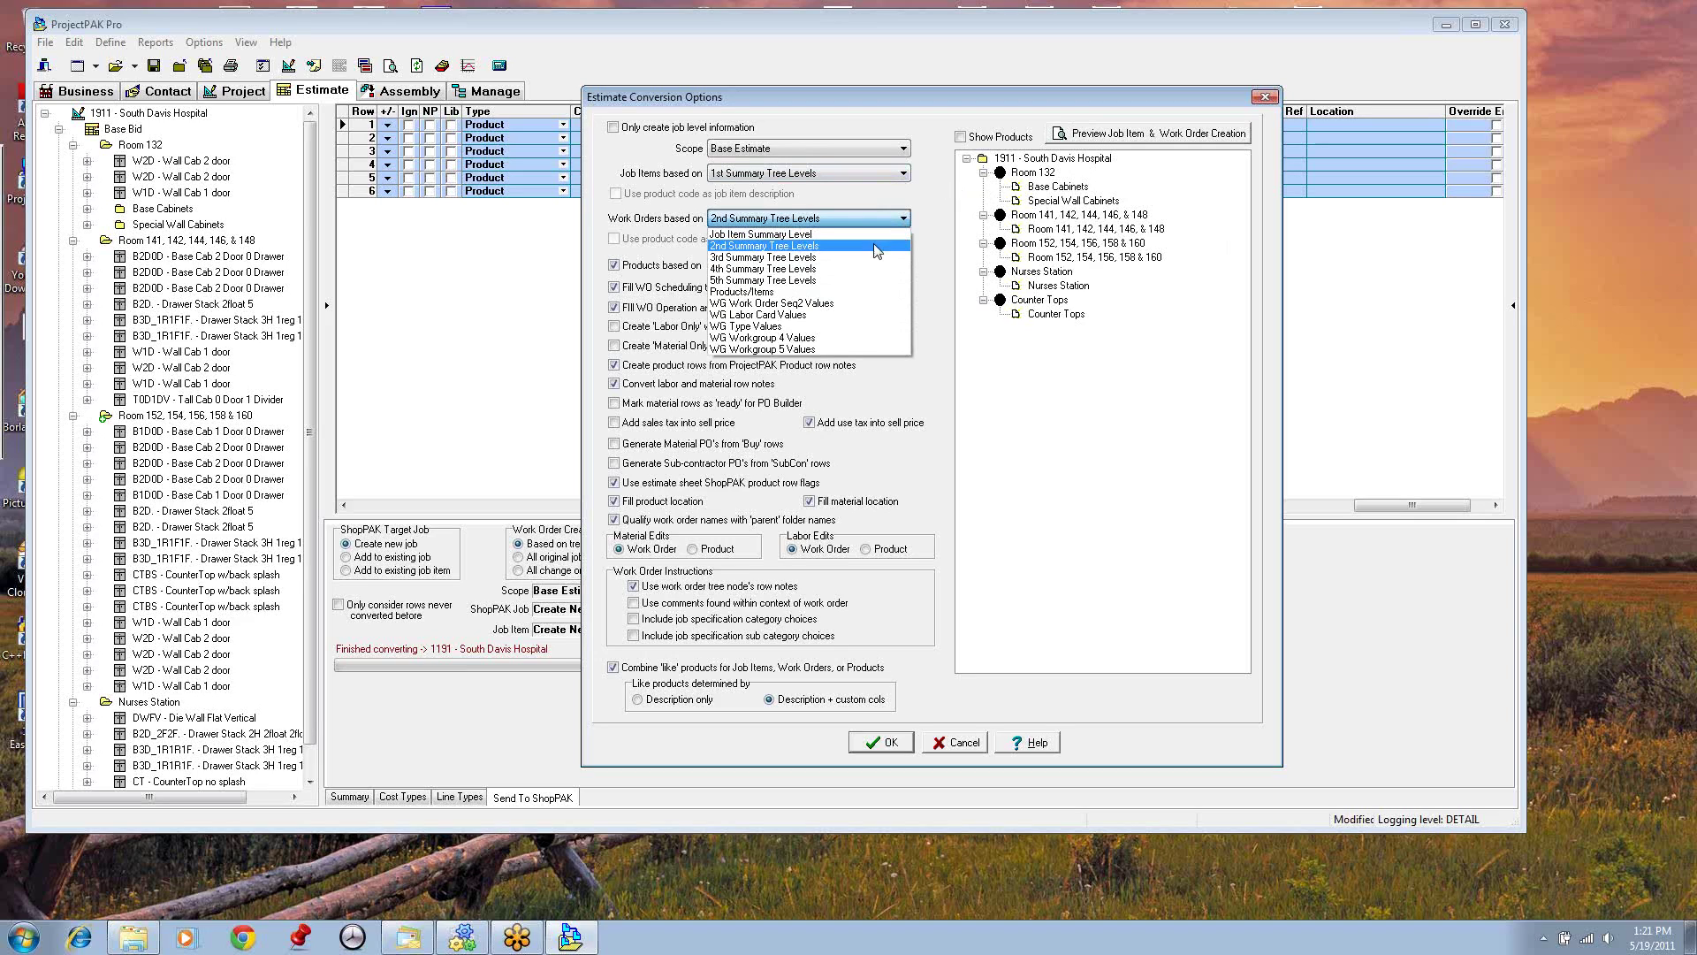
click(832, 261)
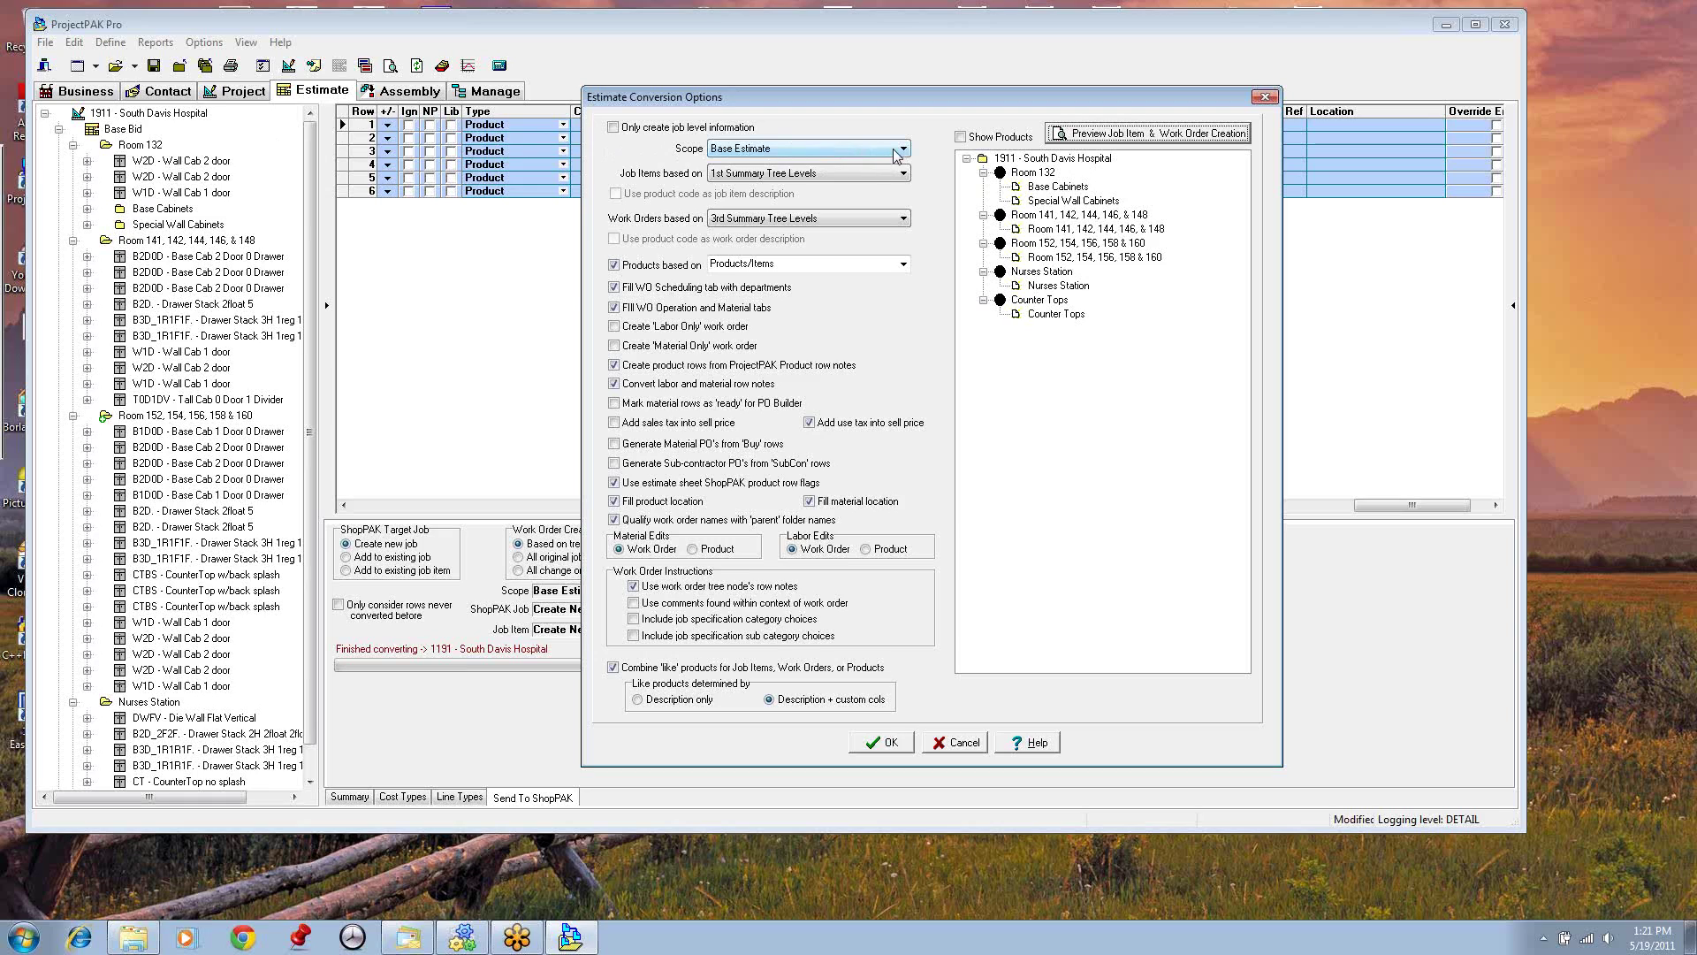
click(902, 173)
click(804, 189)
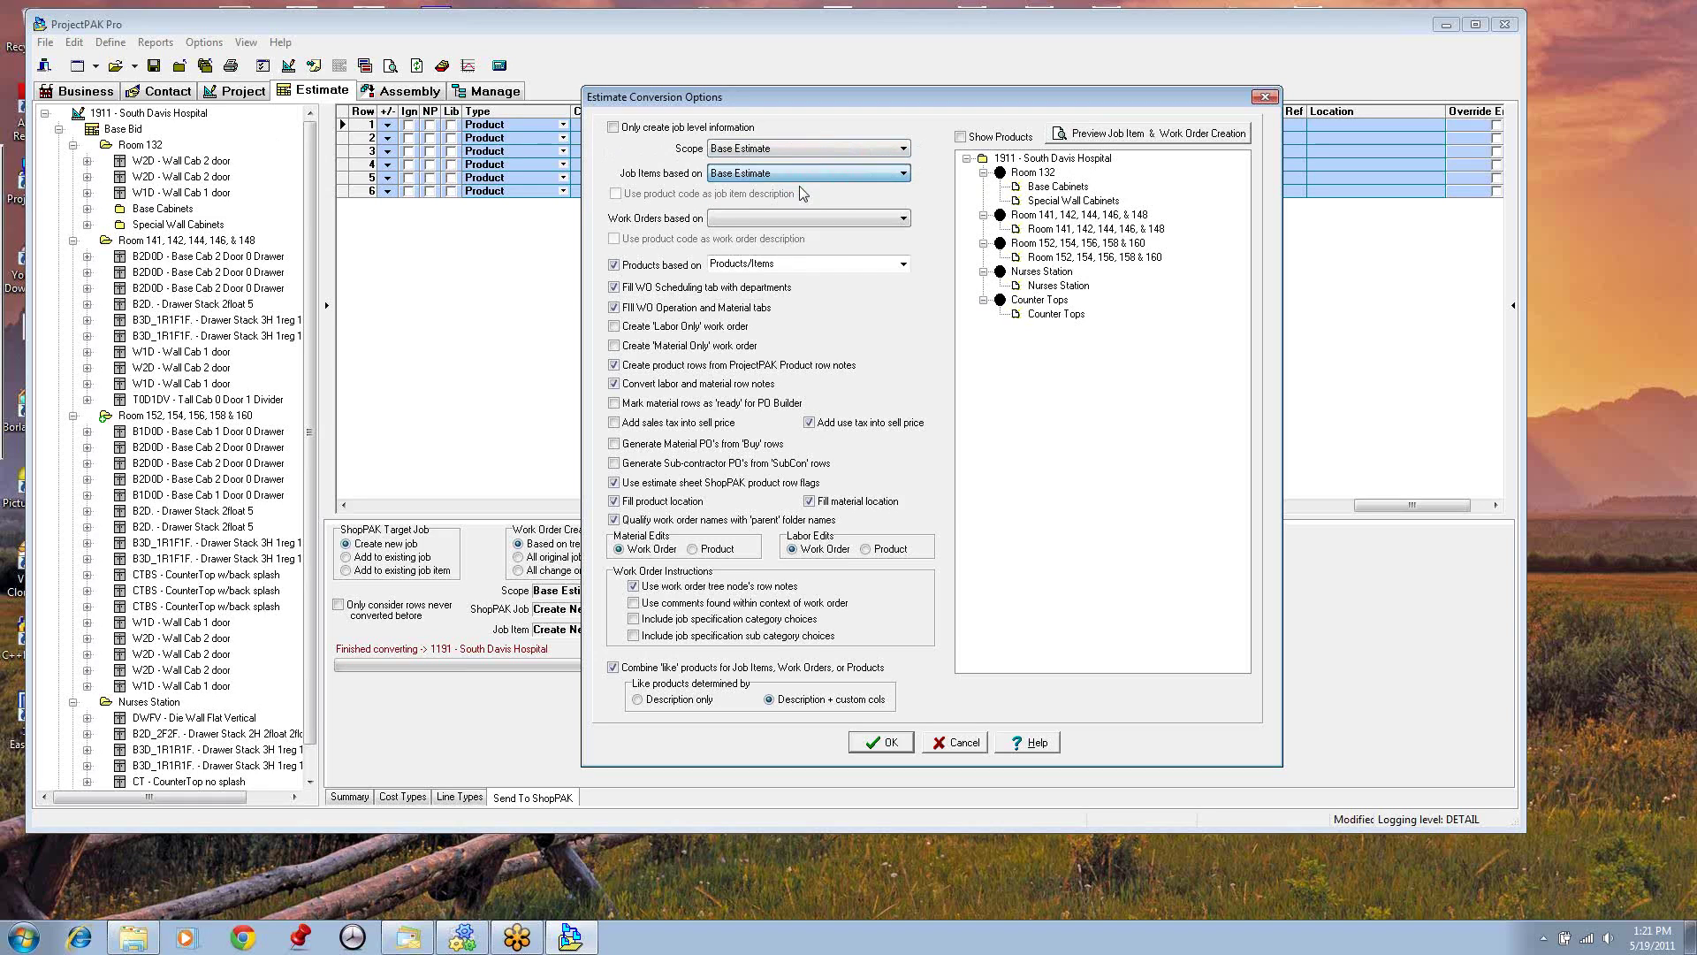
click(903, 219)
click(813, 257)
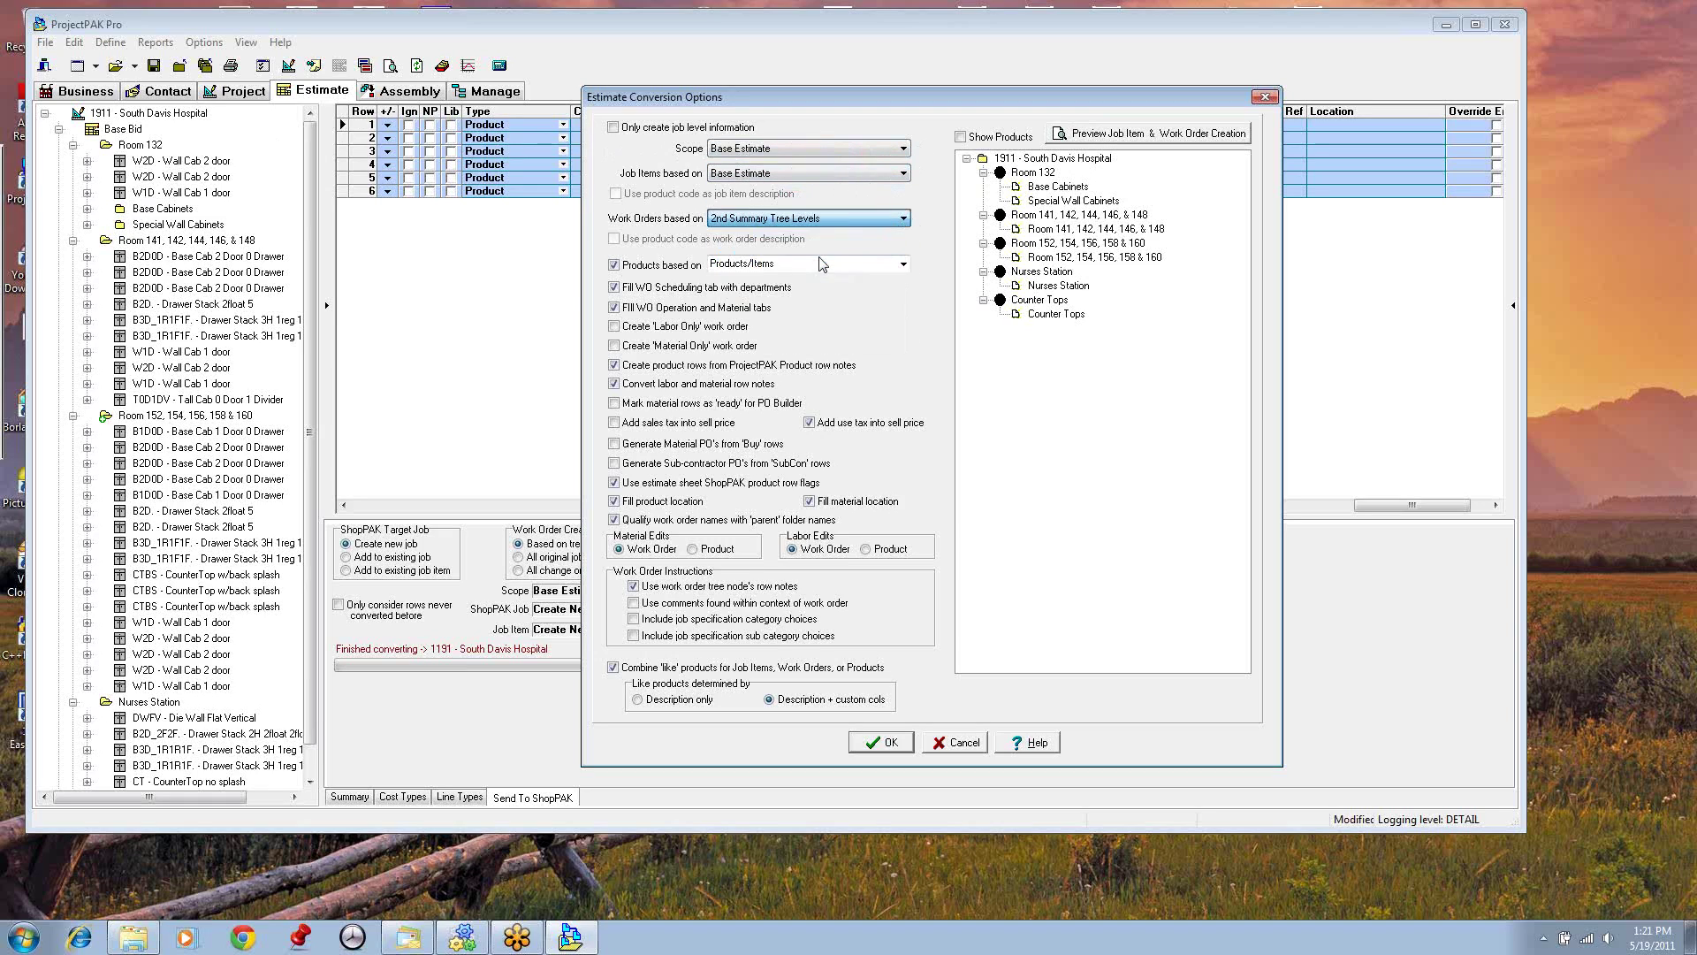
click(1100, 134)
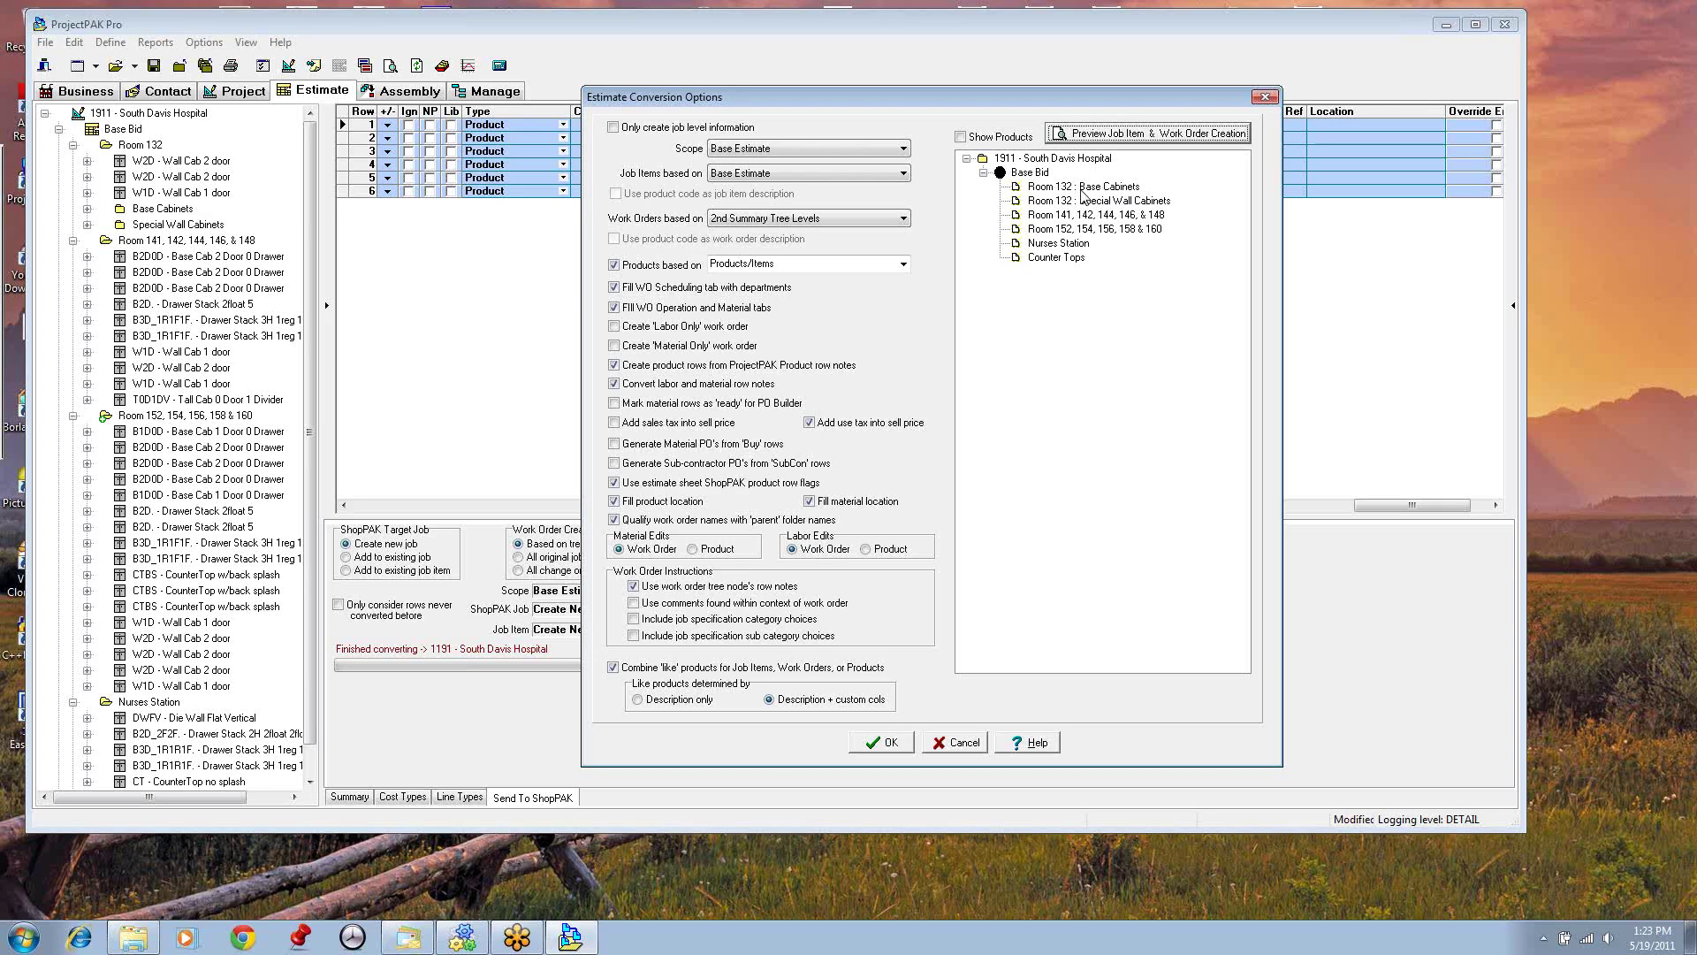
Step: Stop qualifying work order names with parent folder names, preview the breakdown again, and accept the conversion options
click(614, 520)
click(1147, 134)
click(903, 742)
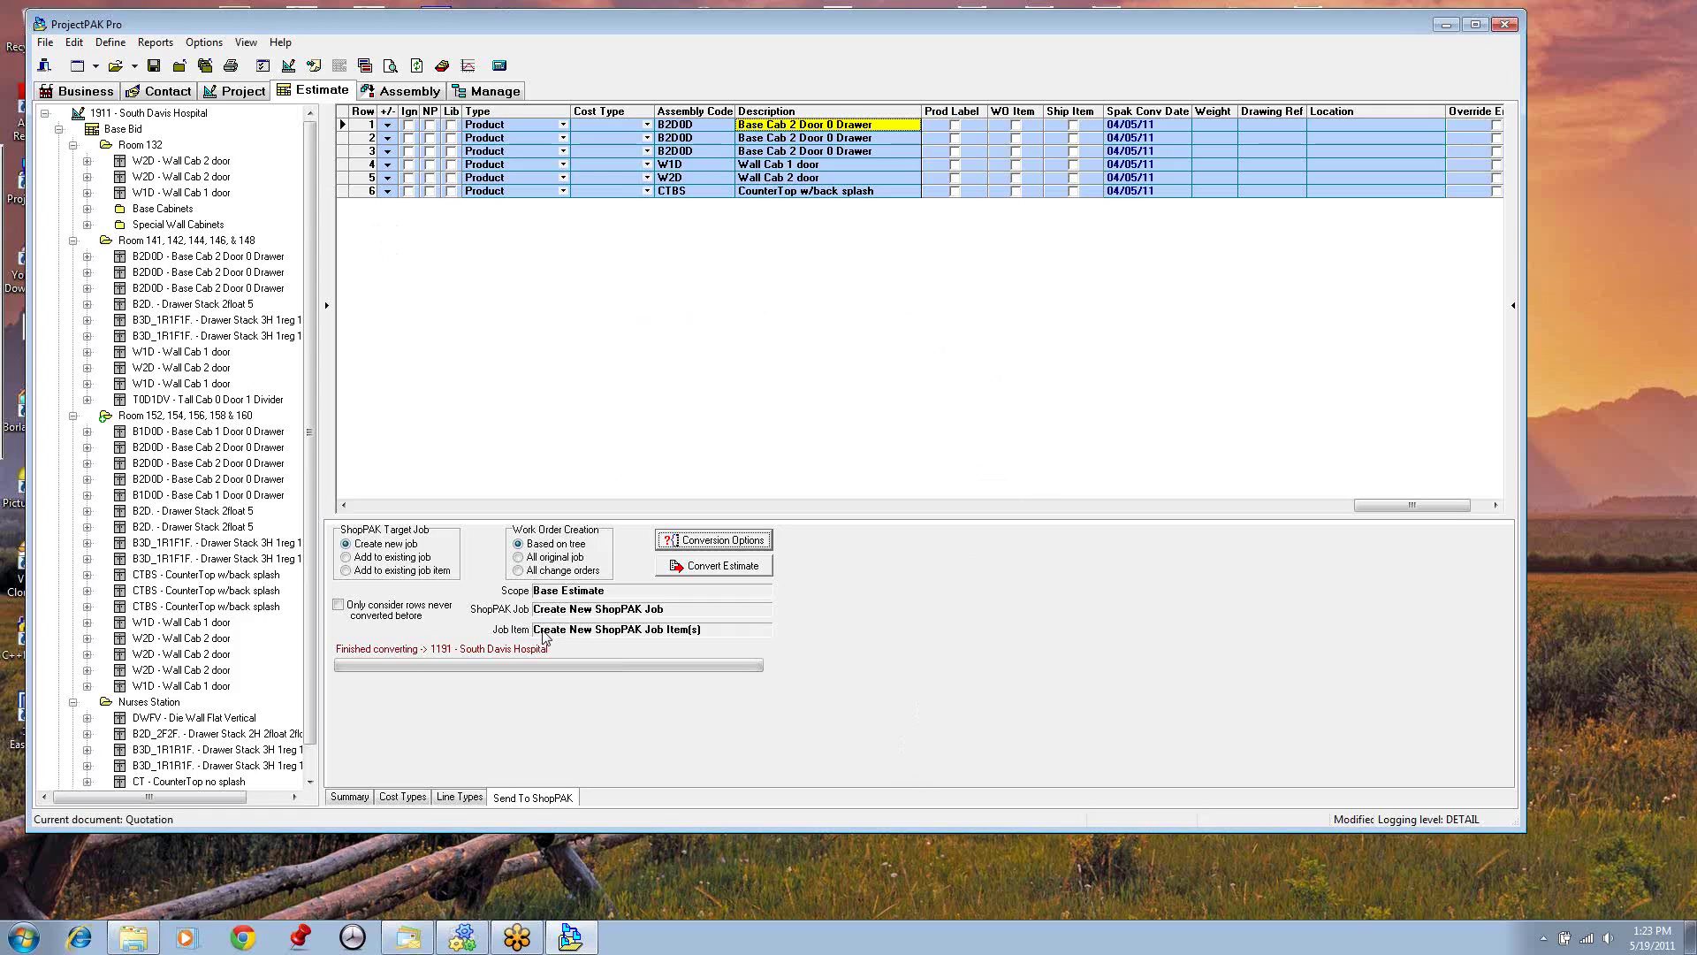
Step: Set the conversion scope to Base Estimate, job items to 1st and work orders to 2nd Summary Tree Levels, then preview and accept the options
click(689, 544)
click(901, 150)
click(788, 175)
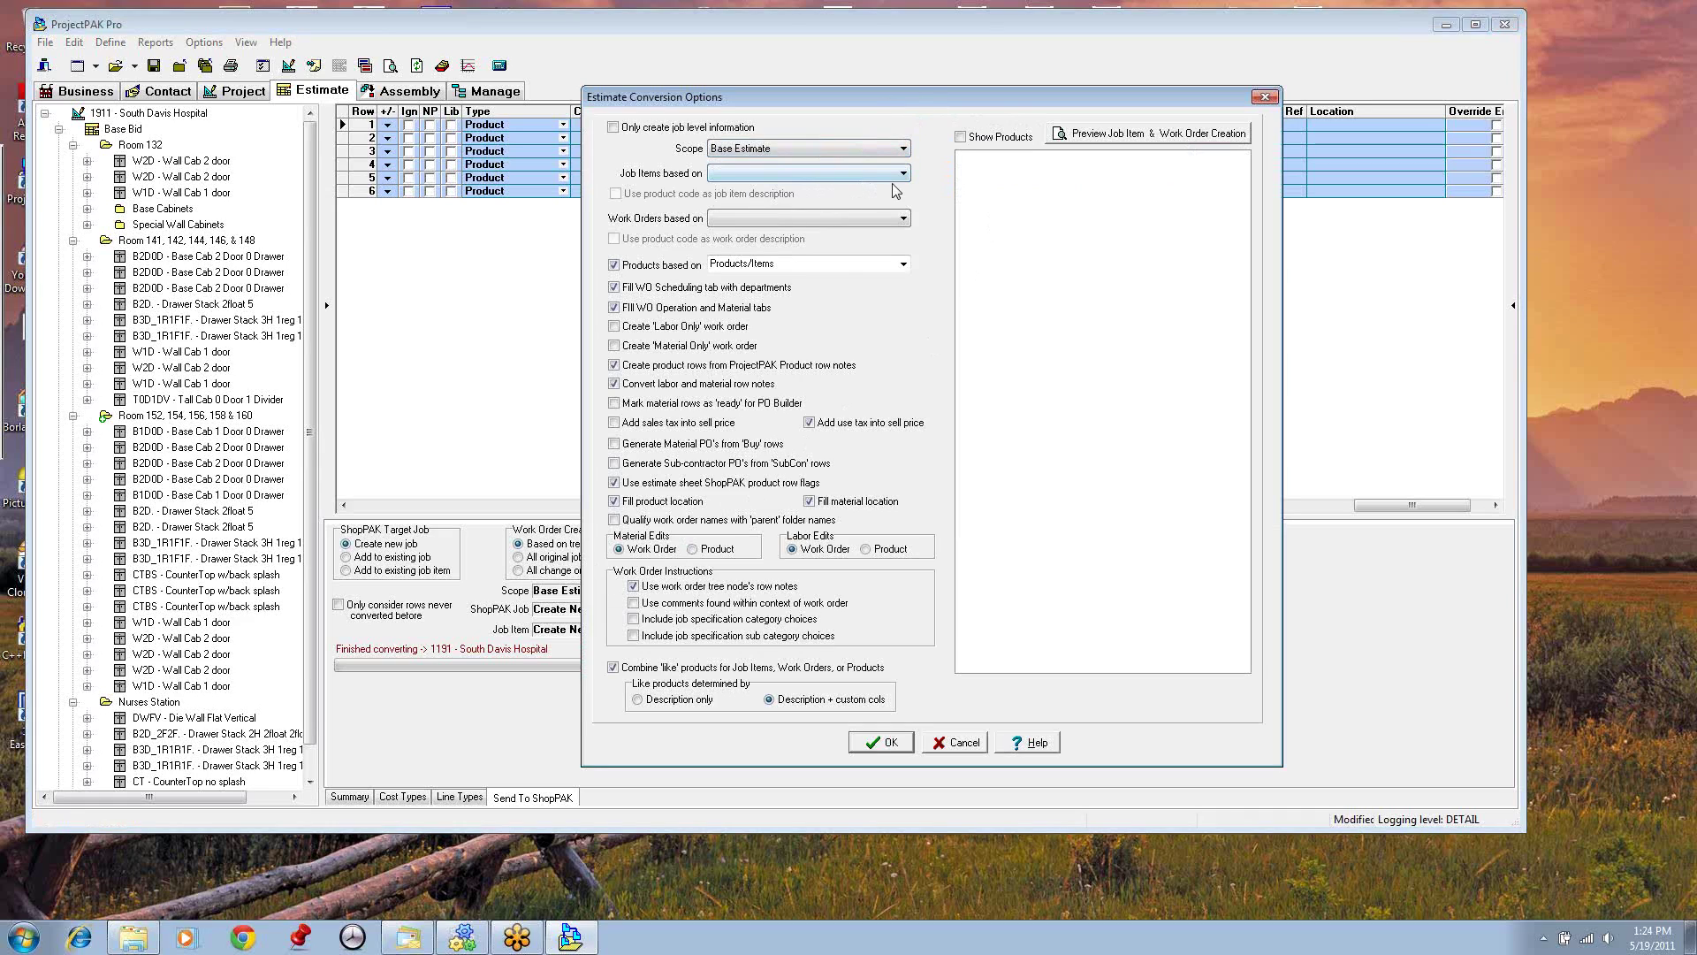
click(902, 173)
click(795, 202)
click(904, 218)
click(774, 246)
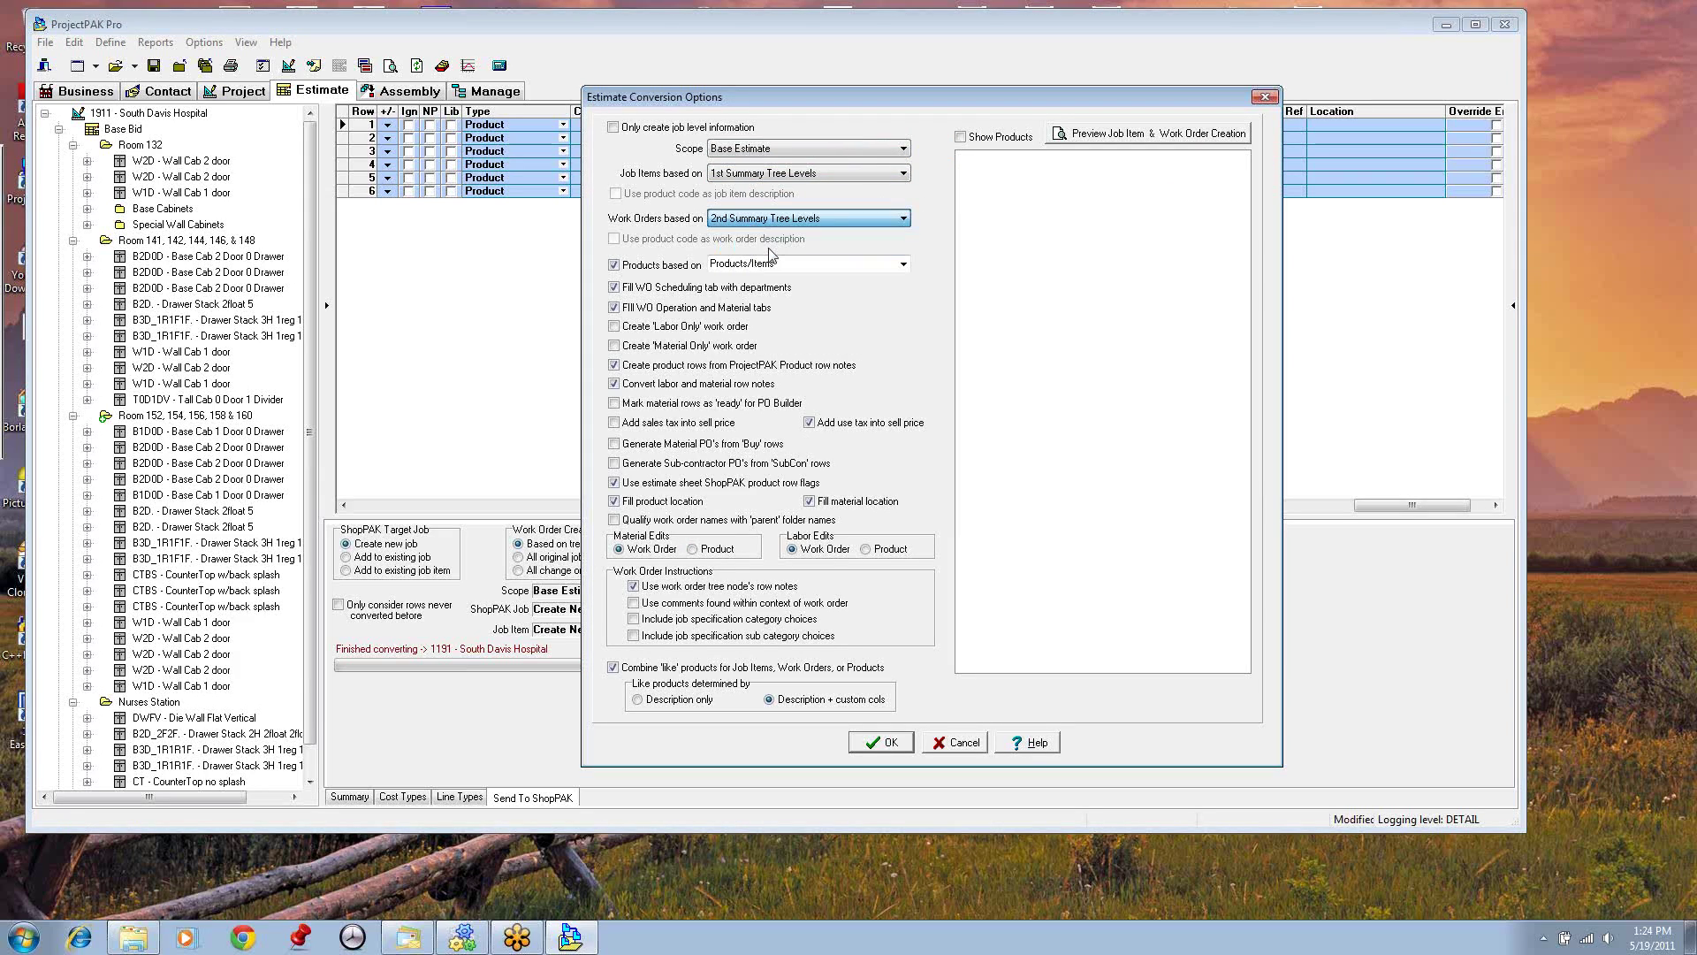
click(1126, 139)
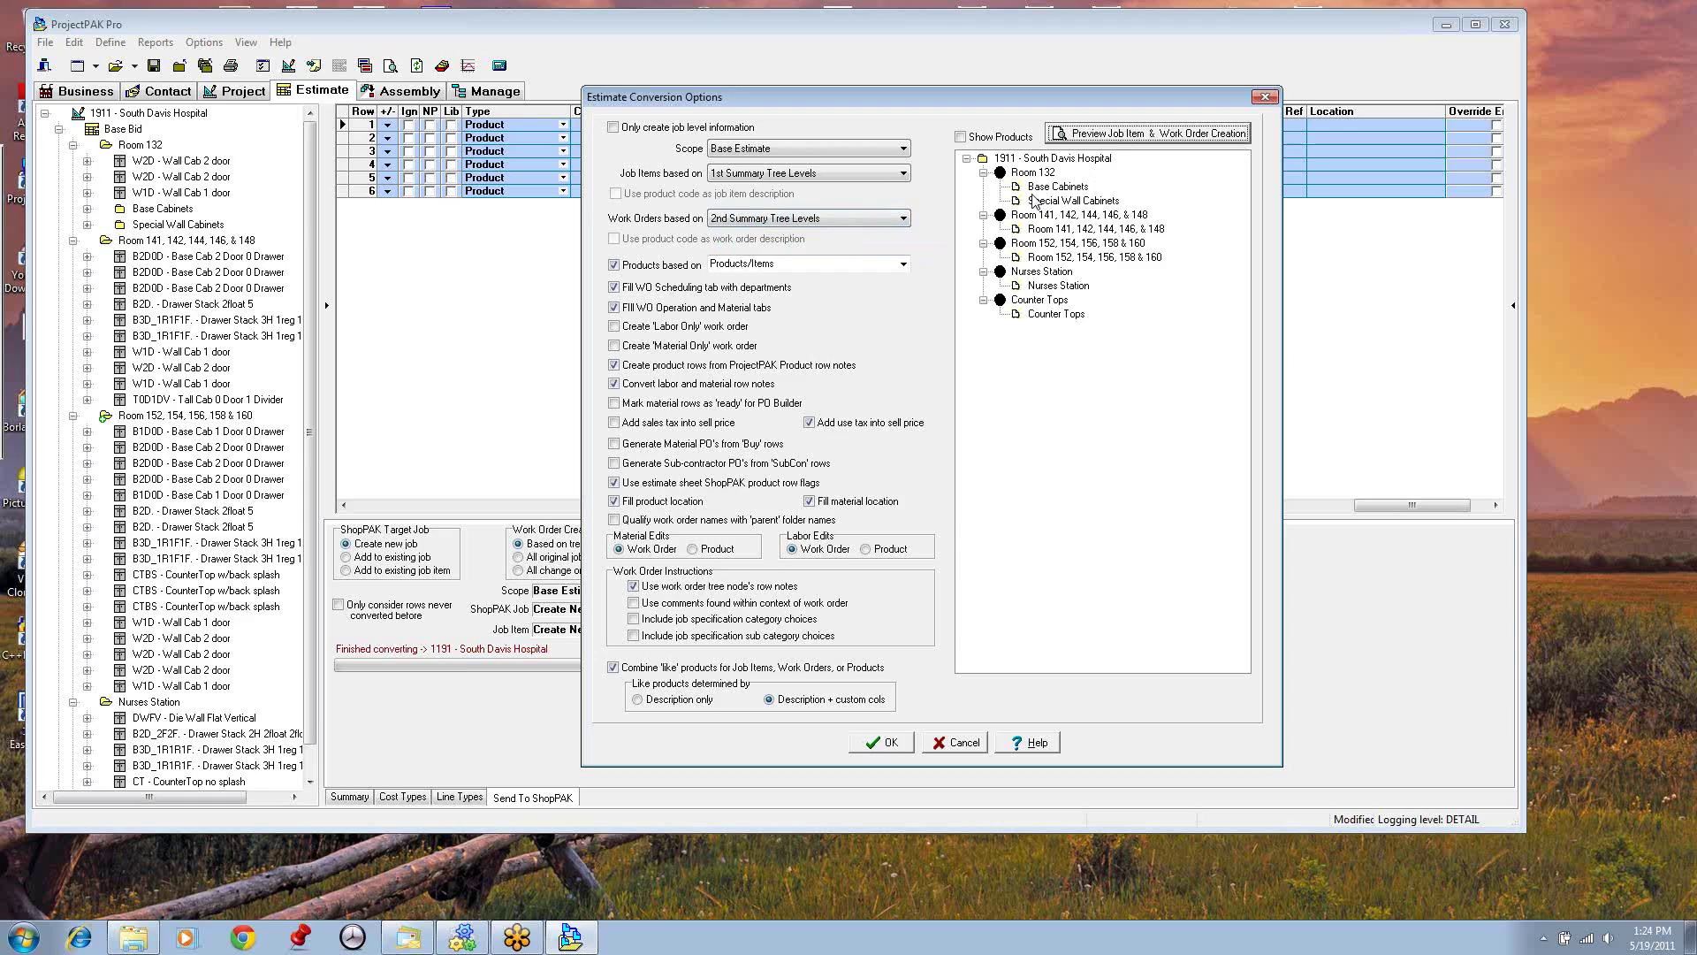
click(882, 744)
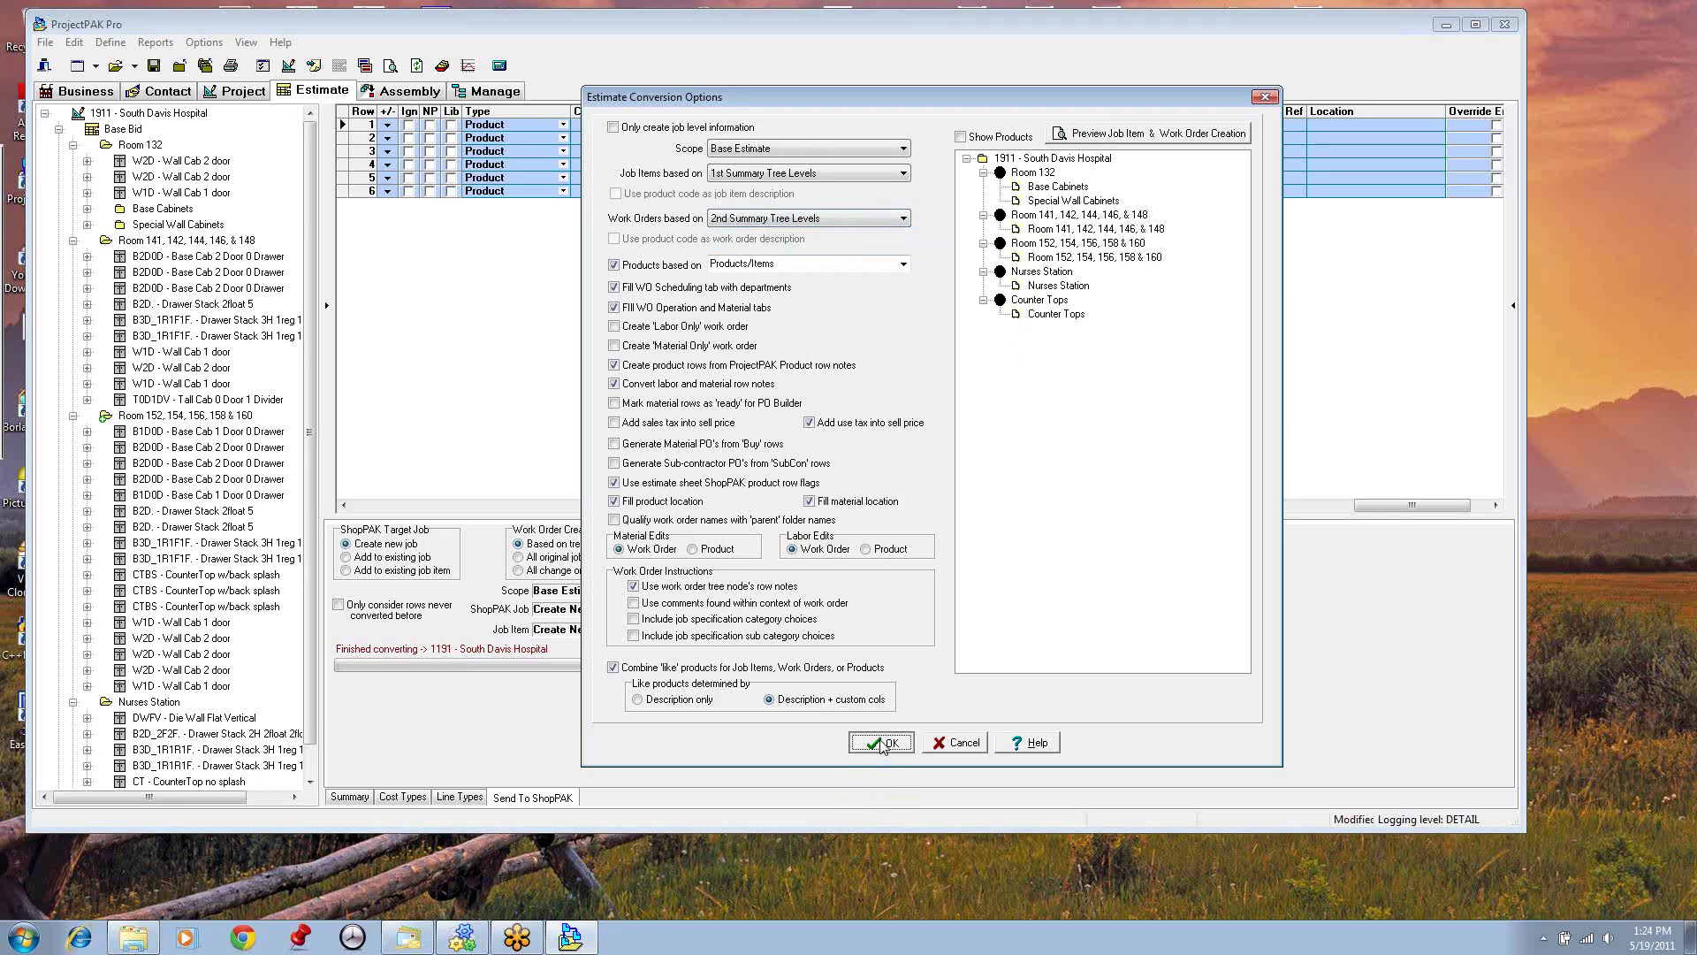
Step: Convert the estimate into a new job, then switch to ShopPAK and open the newly created South Davis Hospital job
click(693, 567)
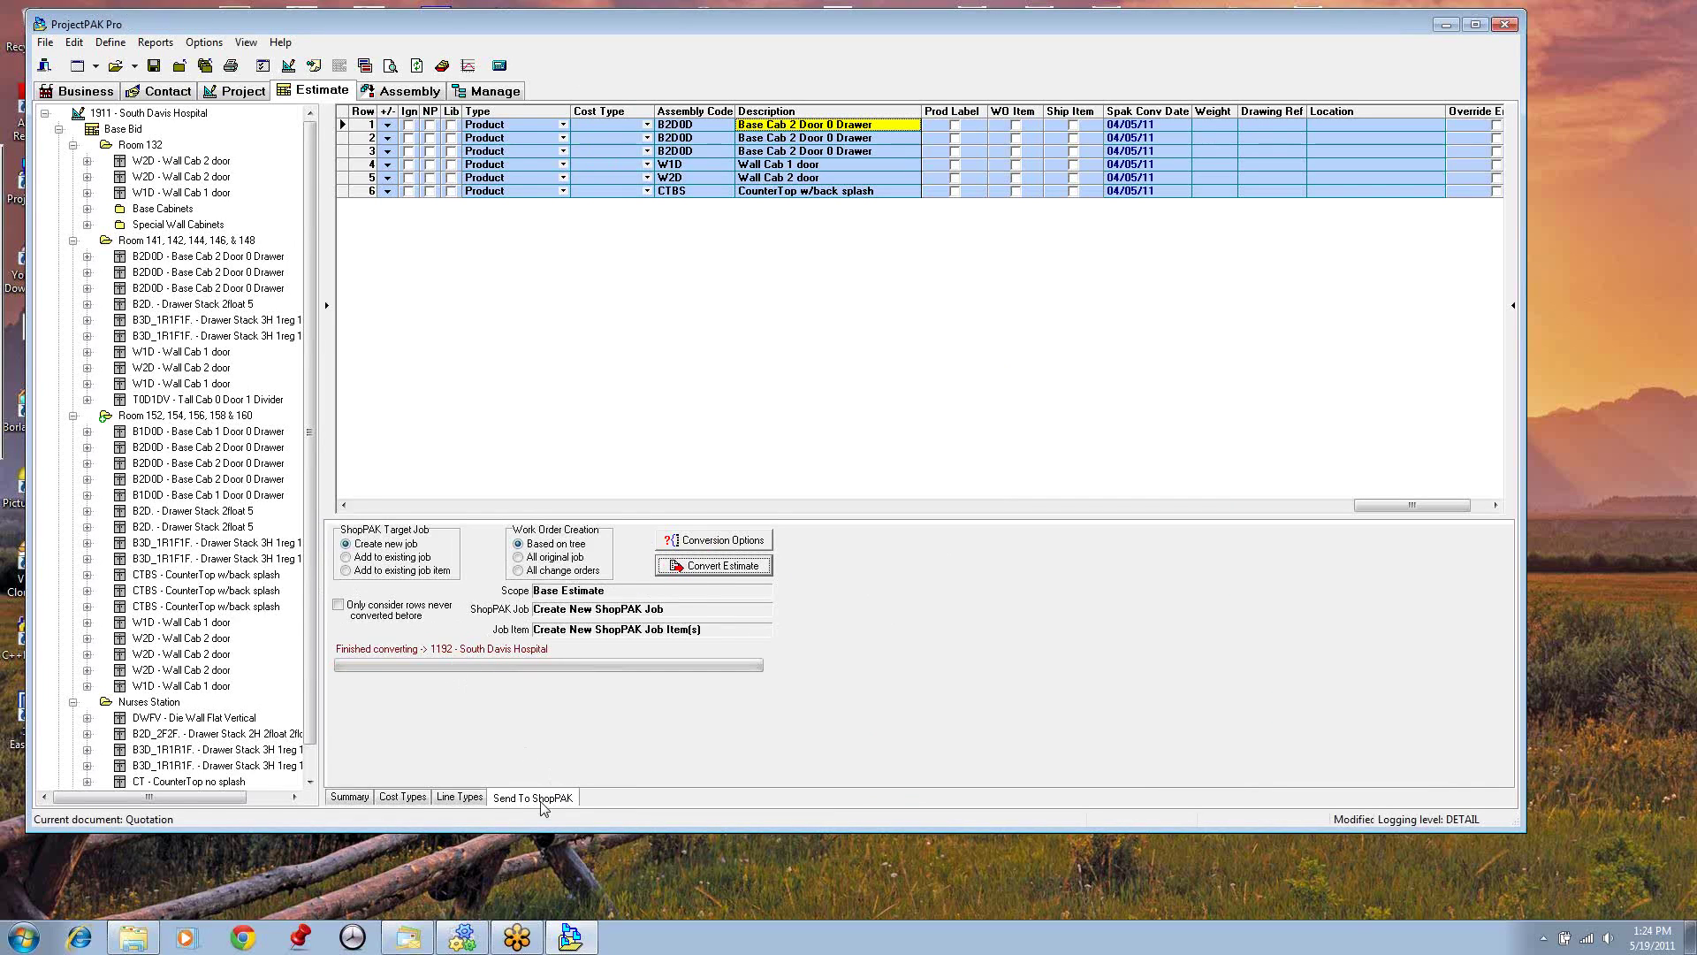
click(462, 938)
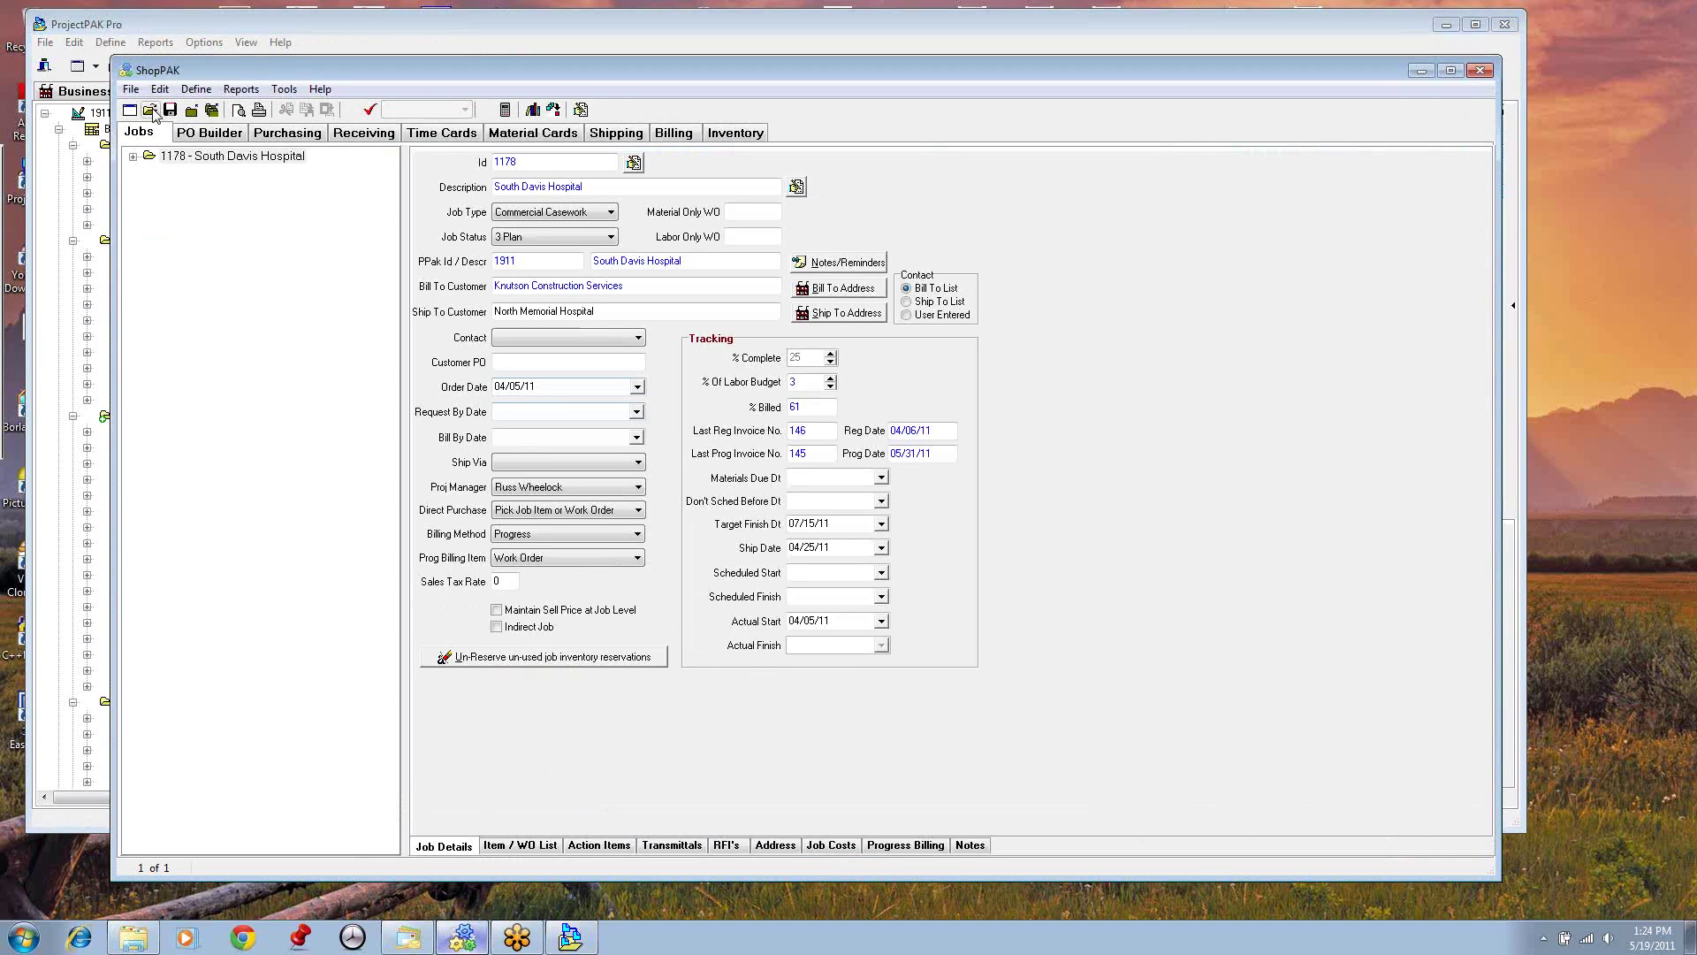
click(1051, 605)
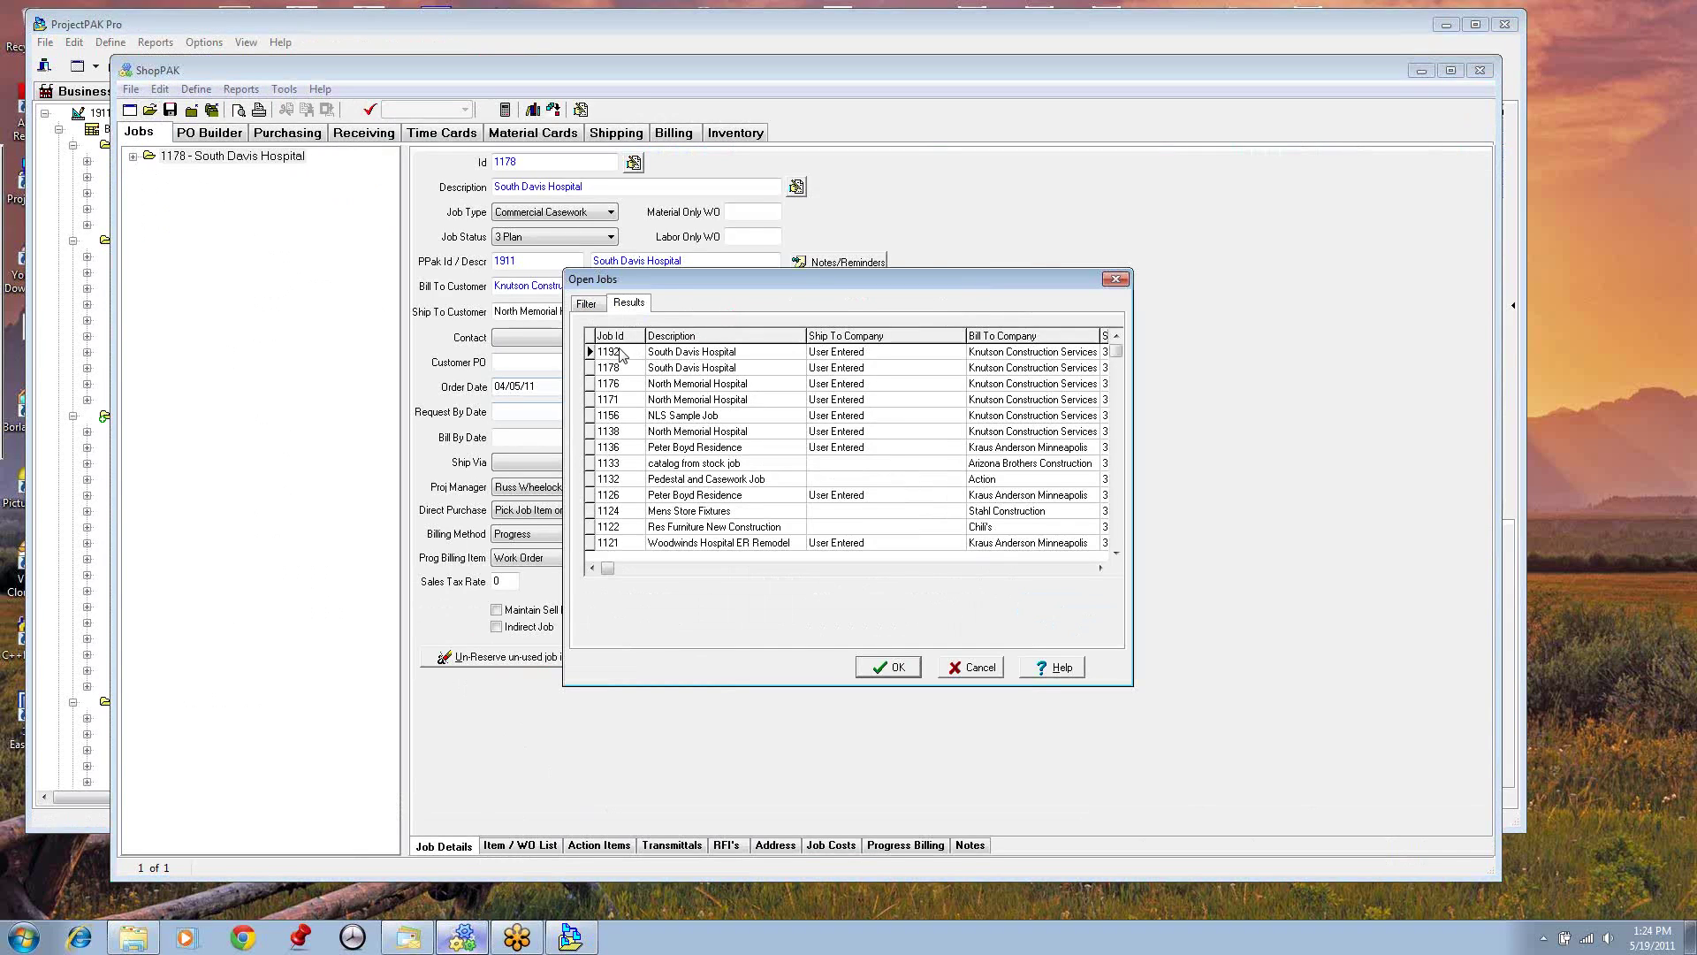
double_click(708, 351)
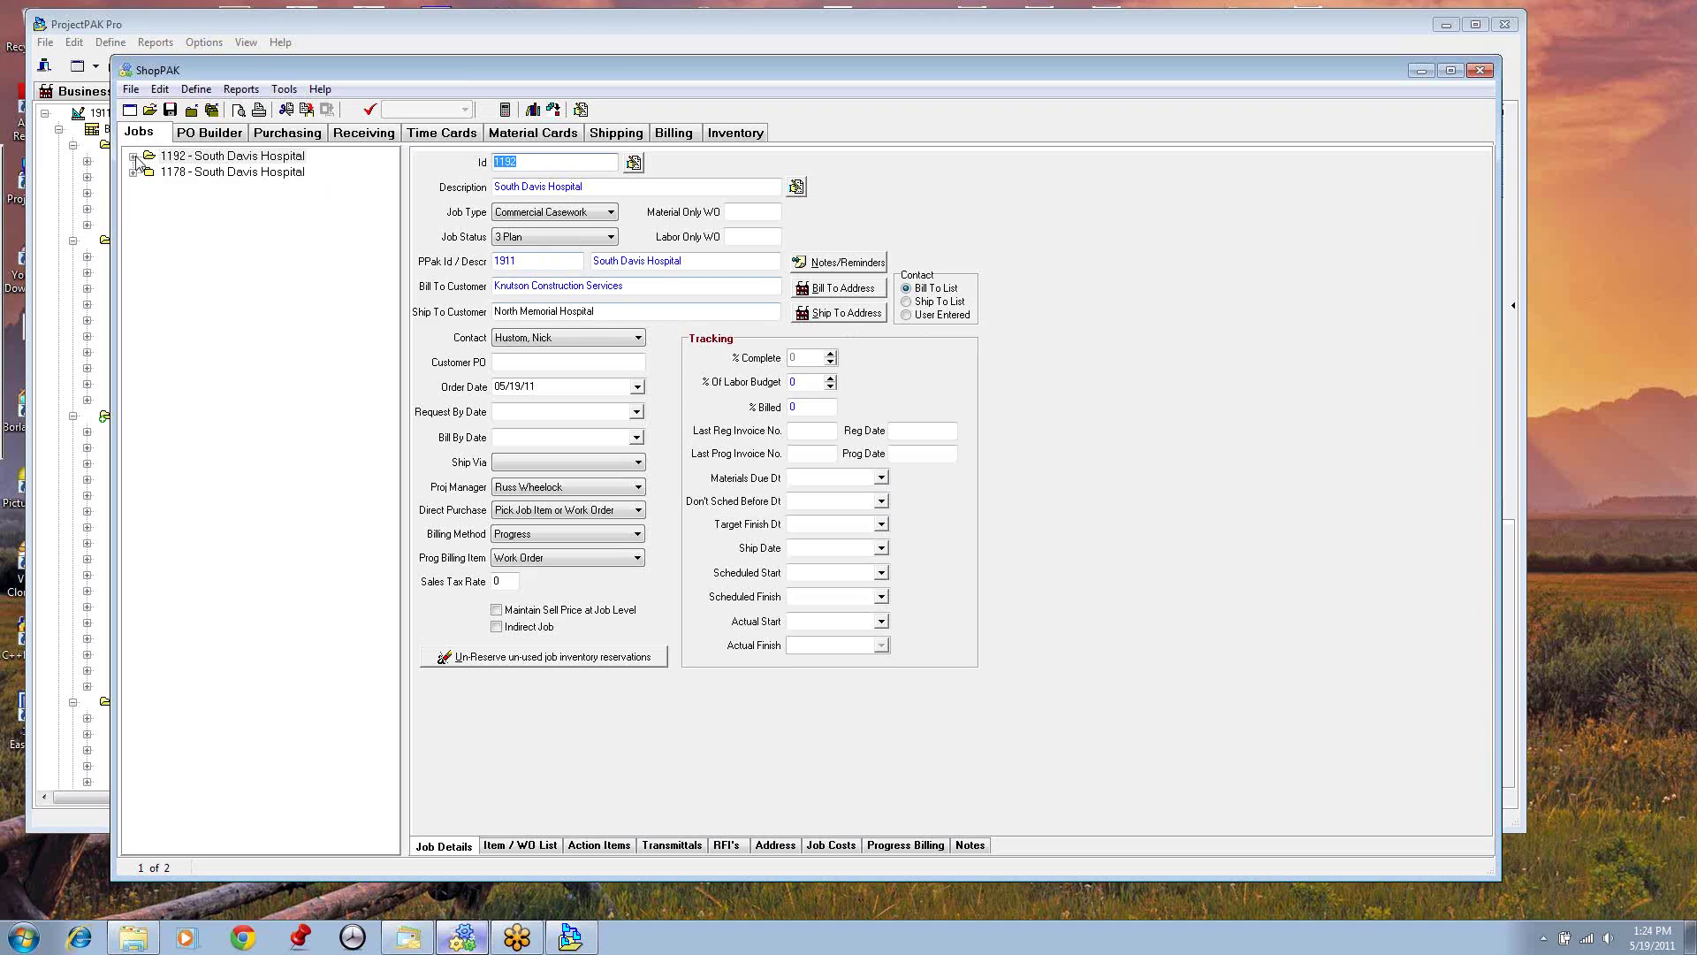
Step: Examine the work orders under each job item of the new South Davis Hospital job, then collapse the job
click(132, 156)
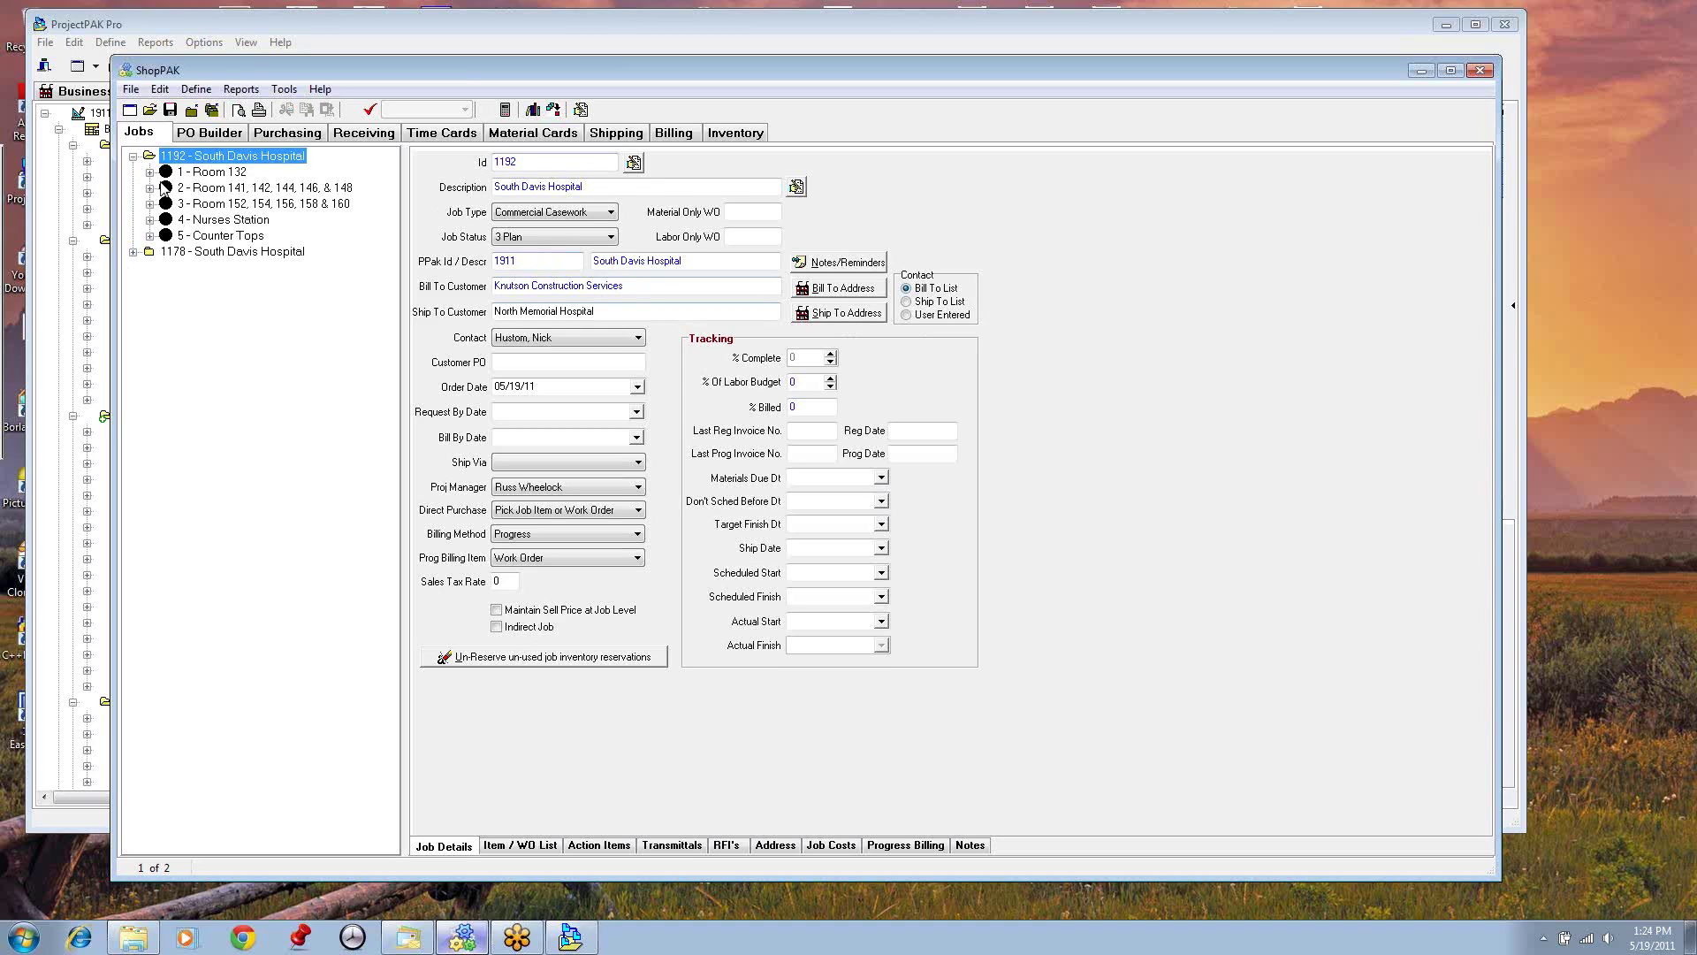
click(149, 173)
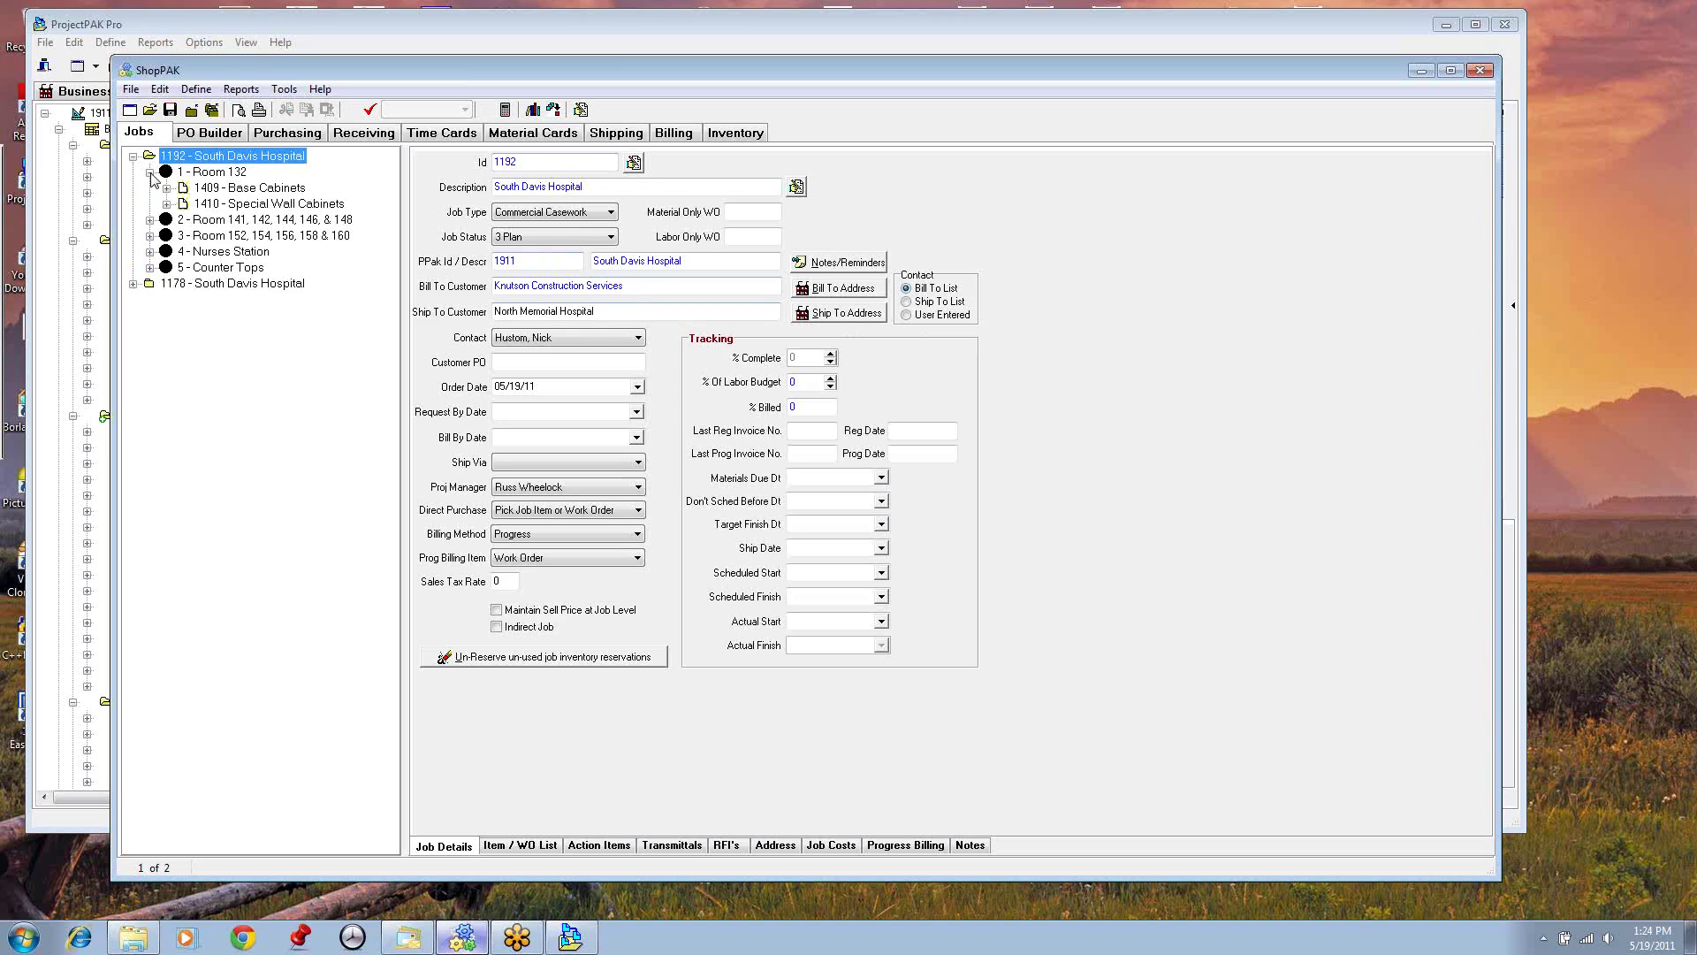
click(149, 220)
click(149, 251)
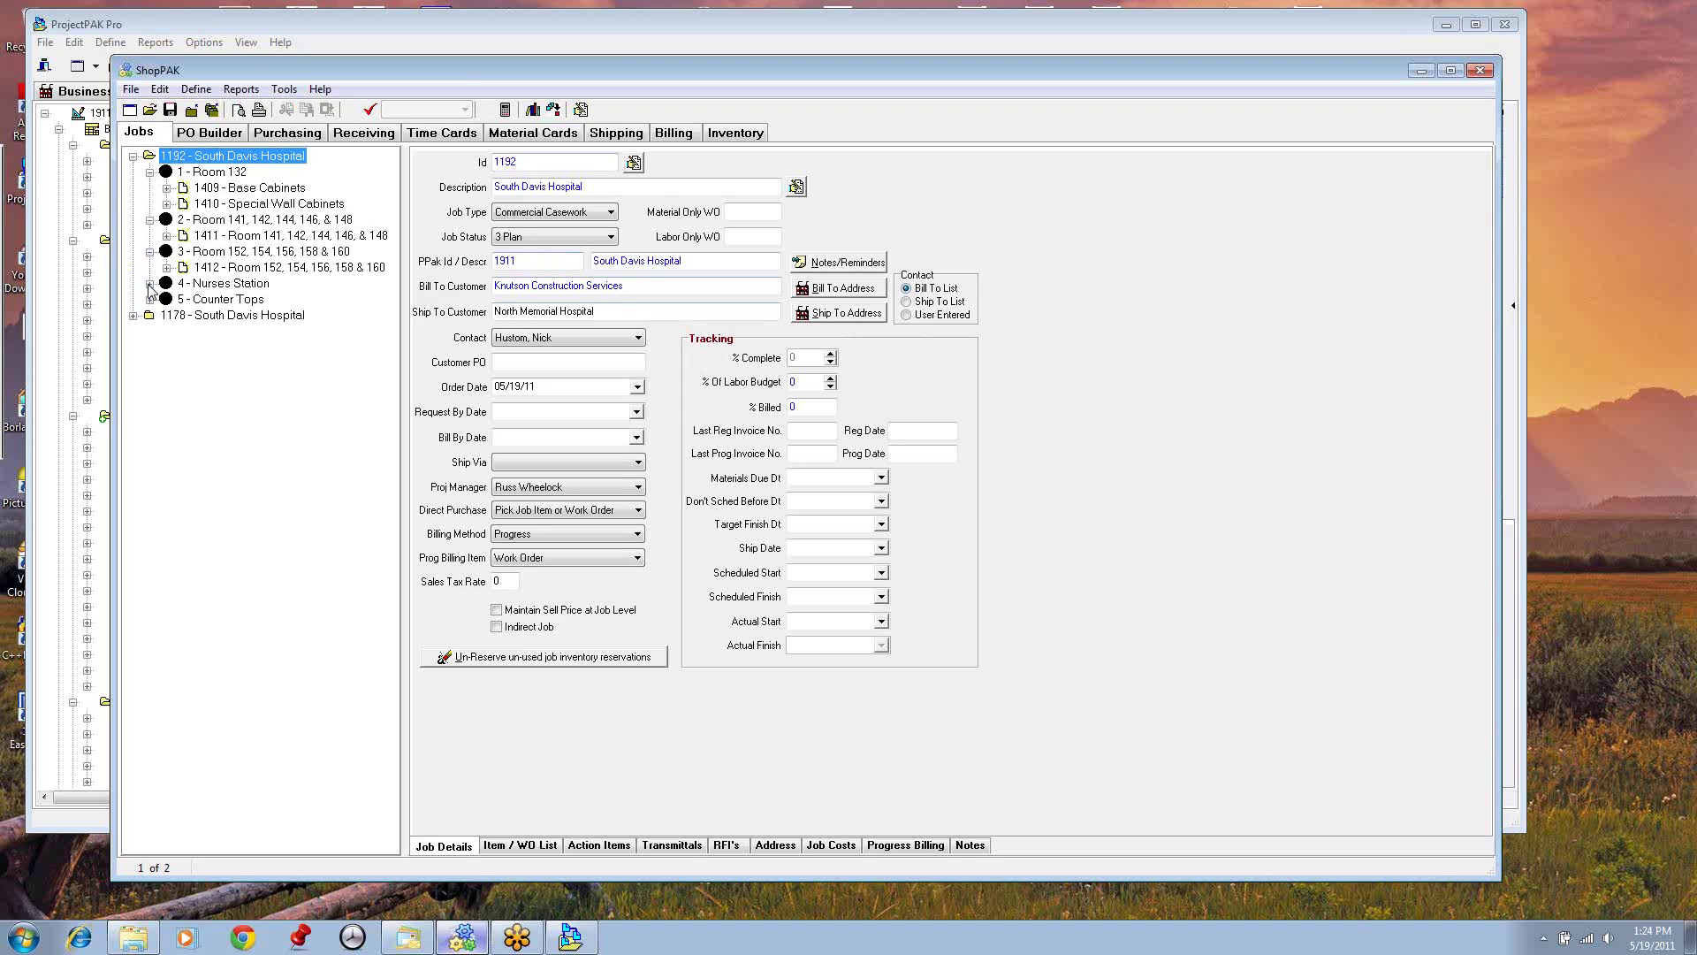
click(149, 283)
click(150, 316)
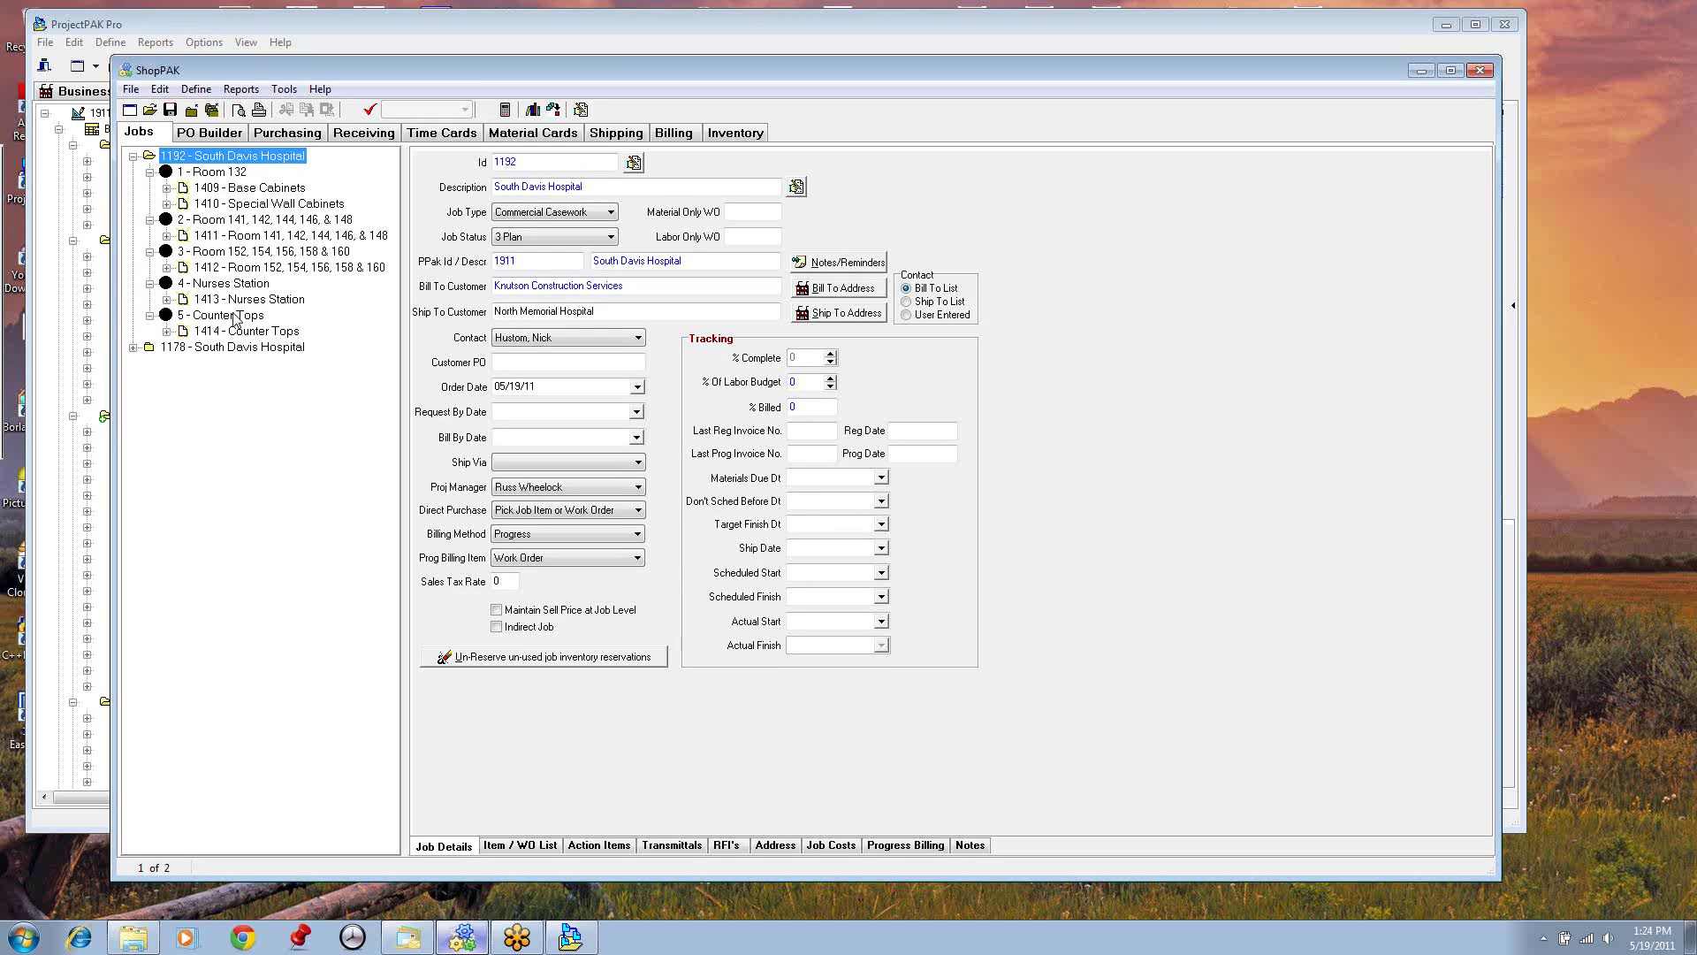
click(132, 157)
Step: Switch back to ProjectPAK Pro, reopen the conversion options, and set the scope to Selected Folders
click(602, 18)
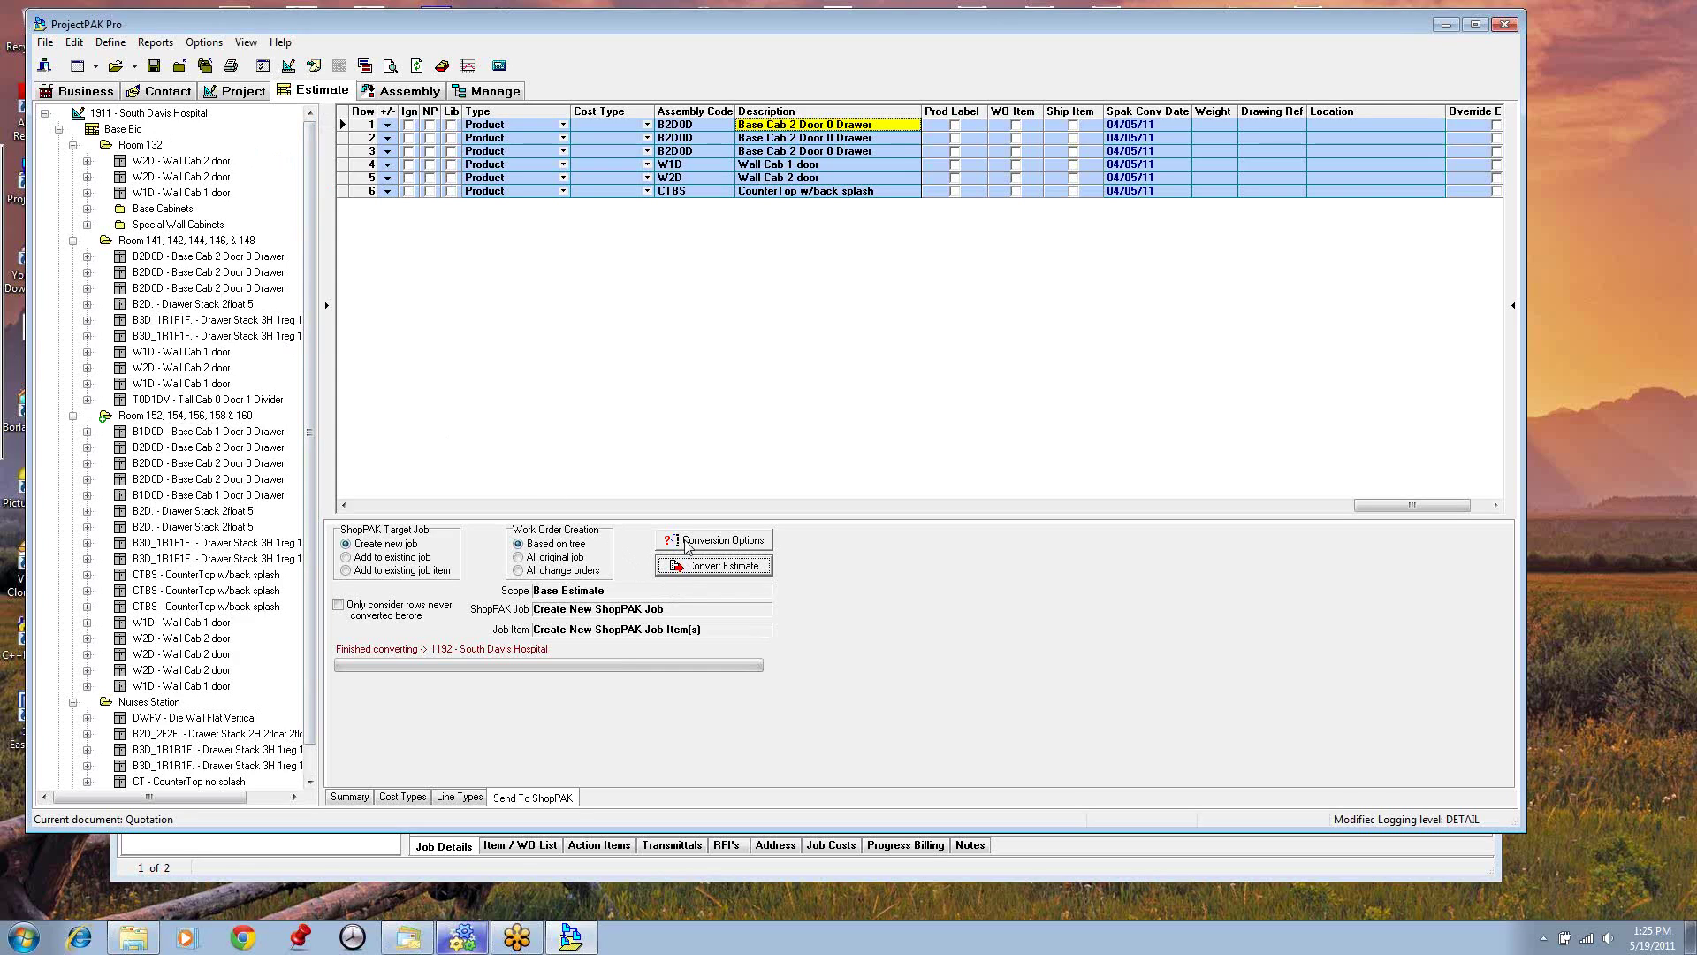
click(712, 540)
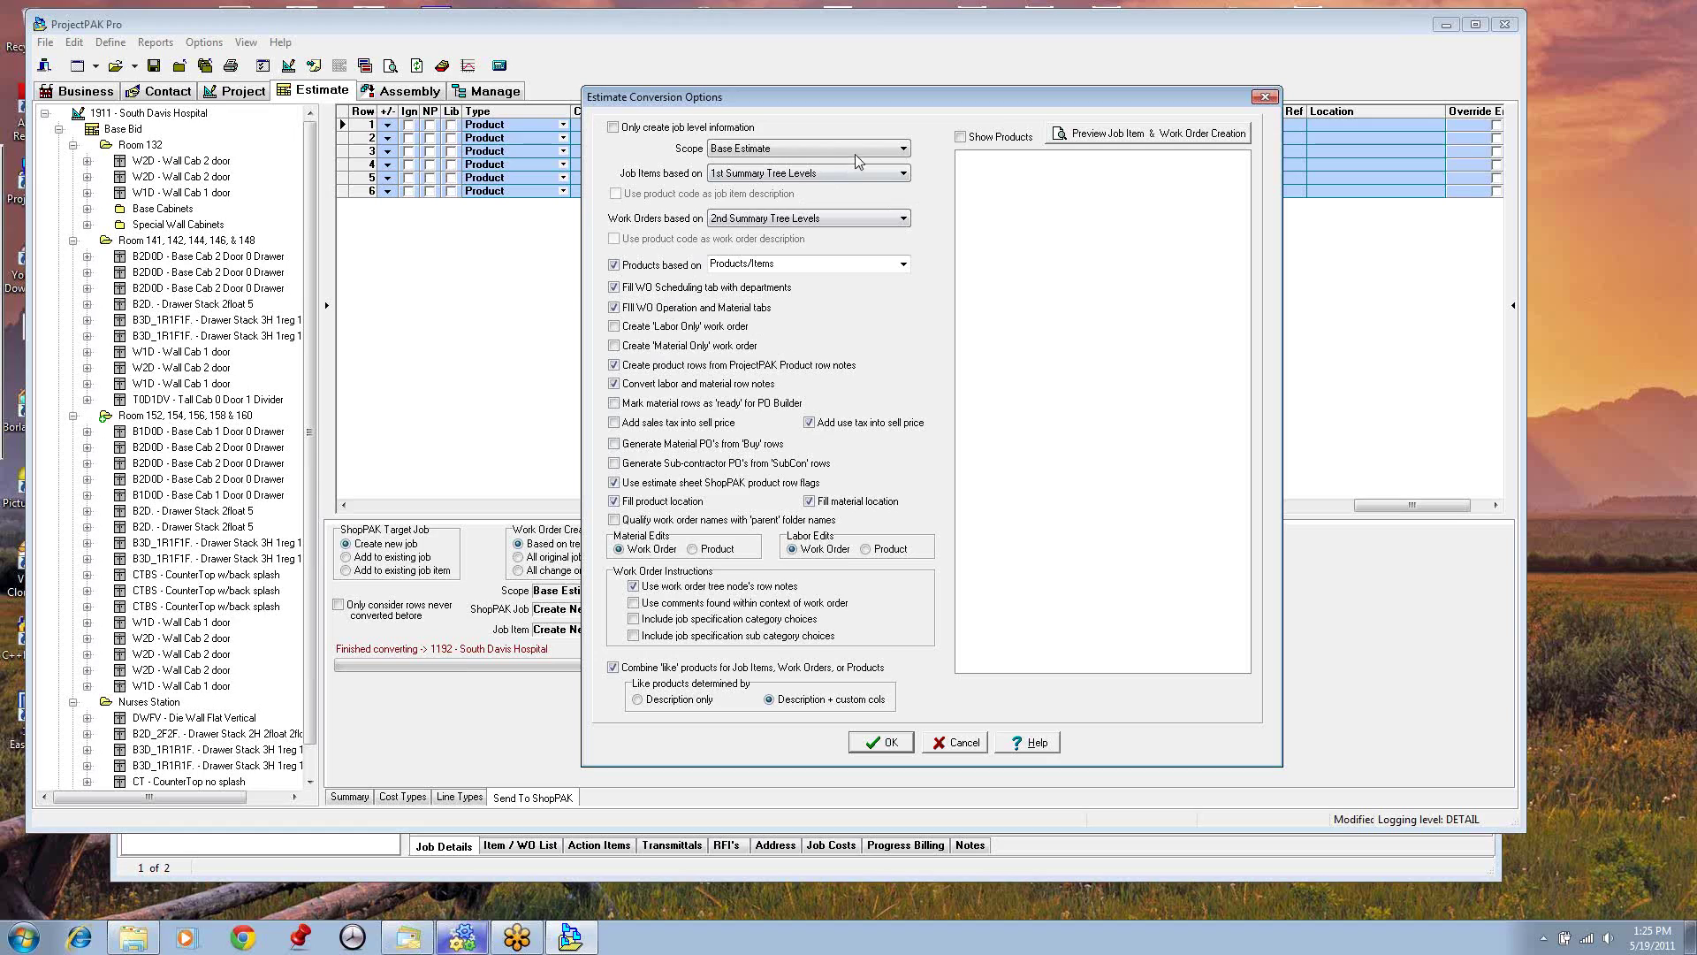
click(905, 174)
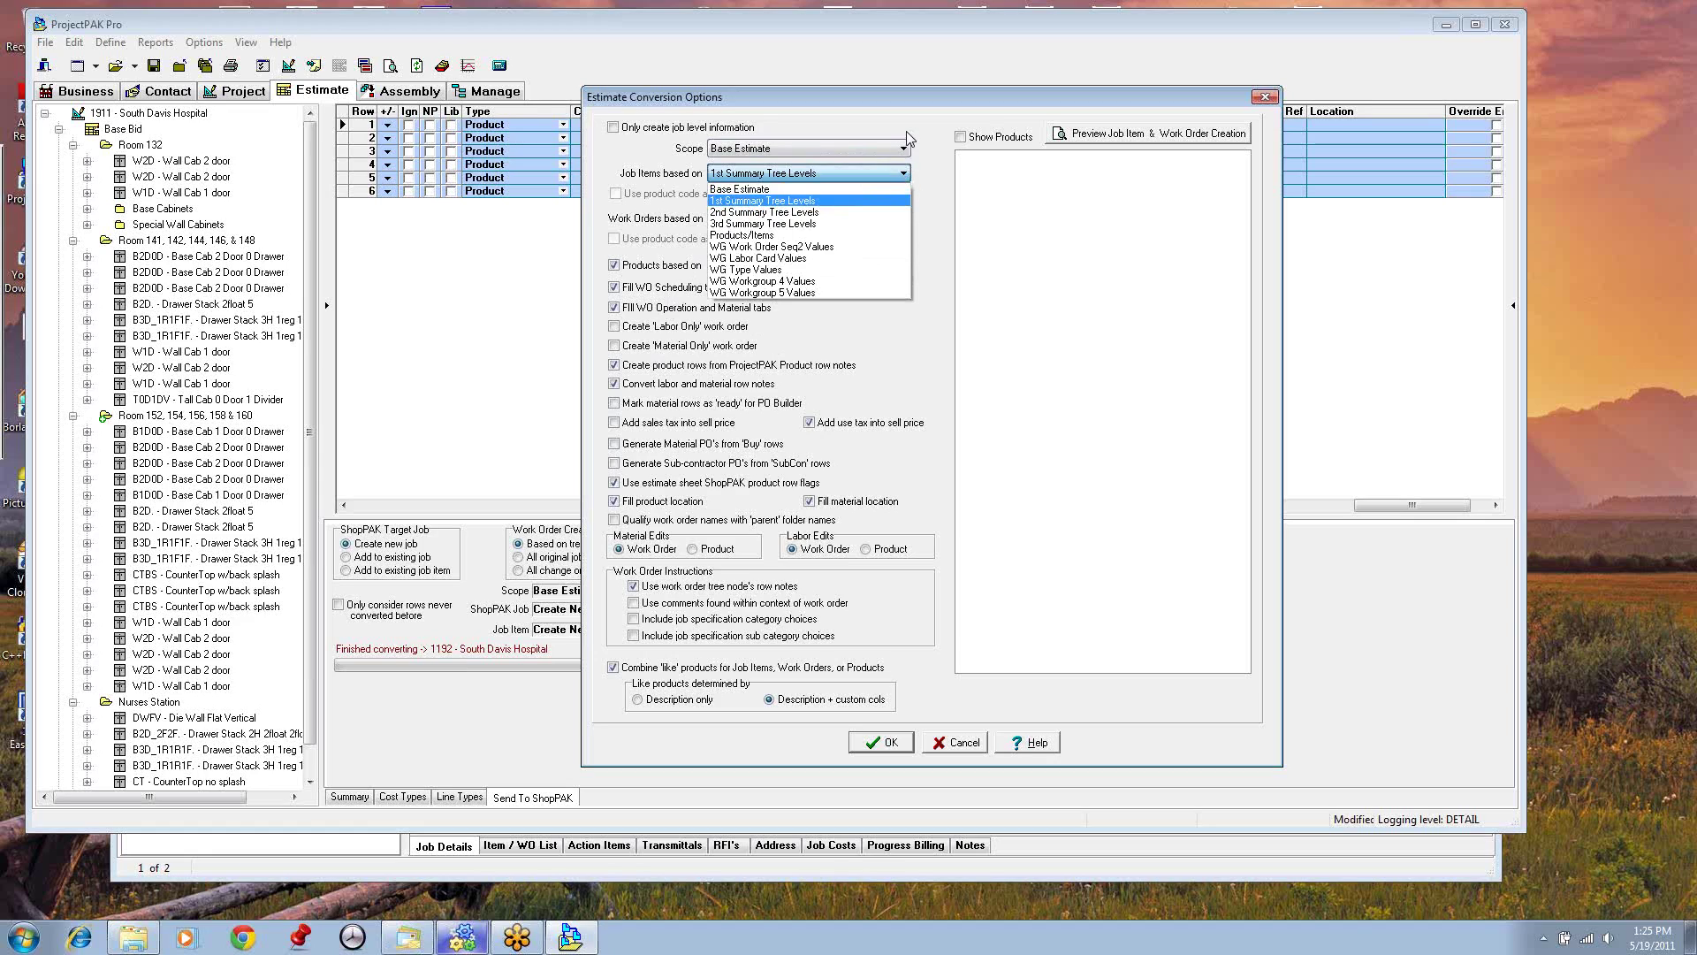
click(905, 172)
click(903, 150)
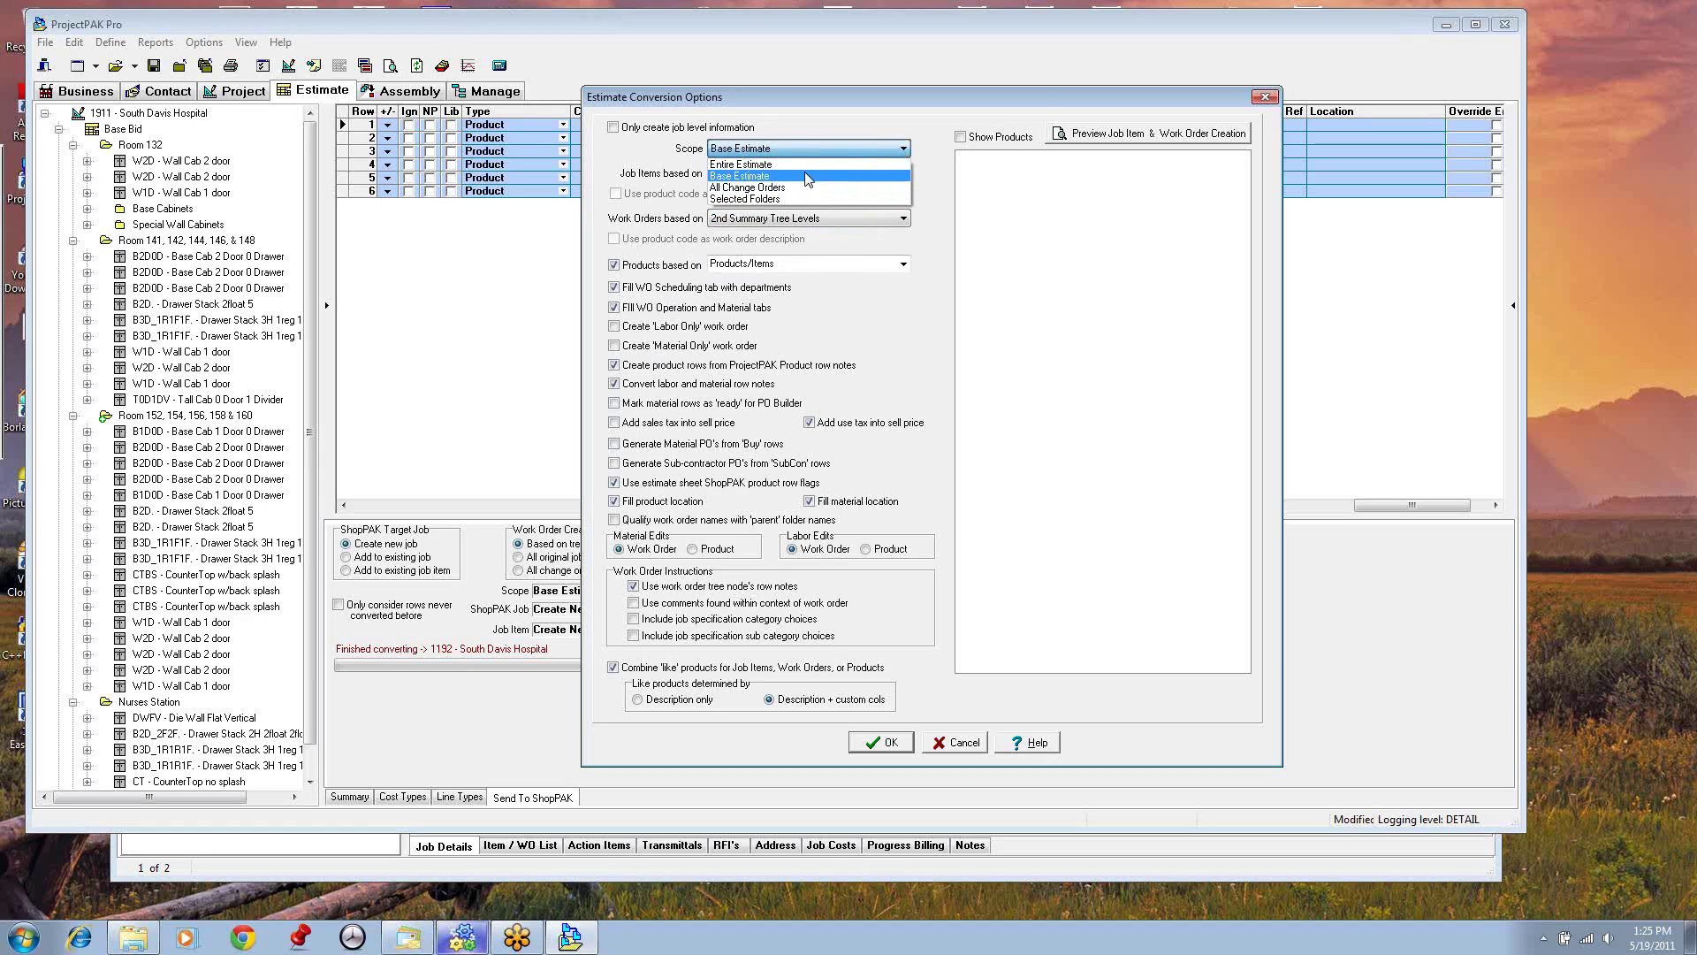
click(776, 186)
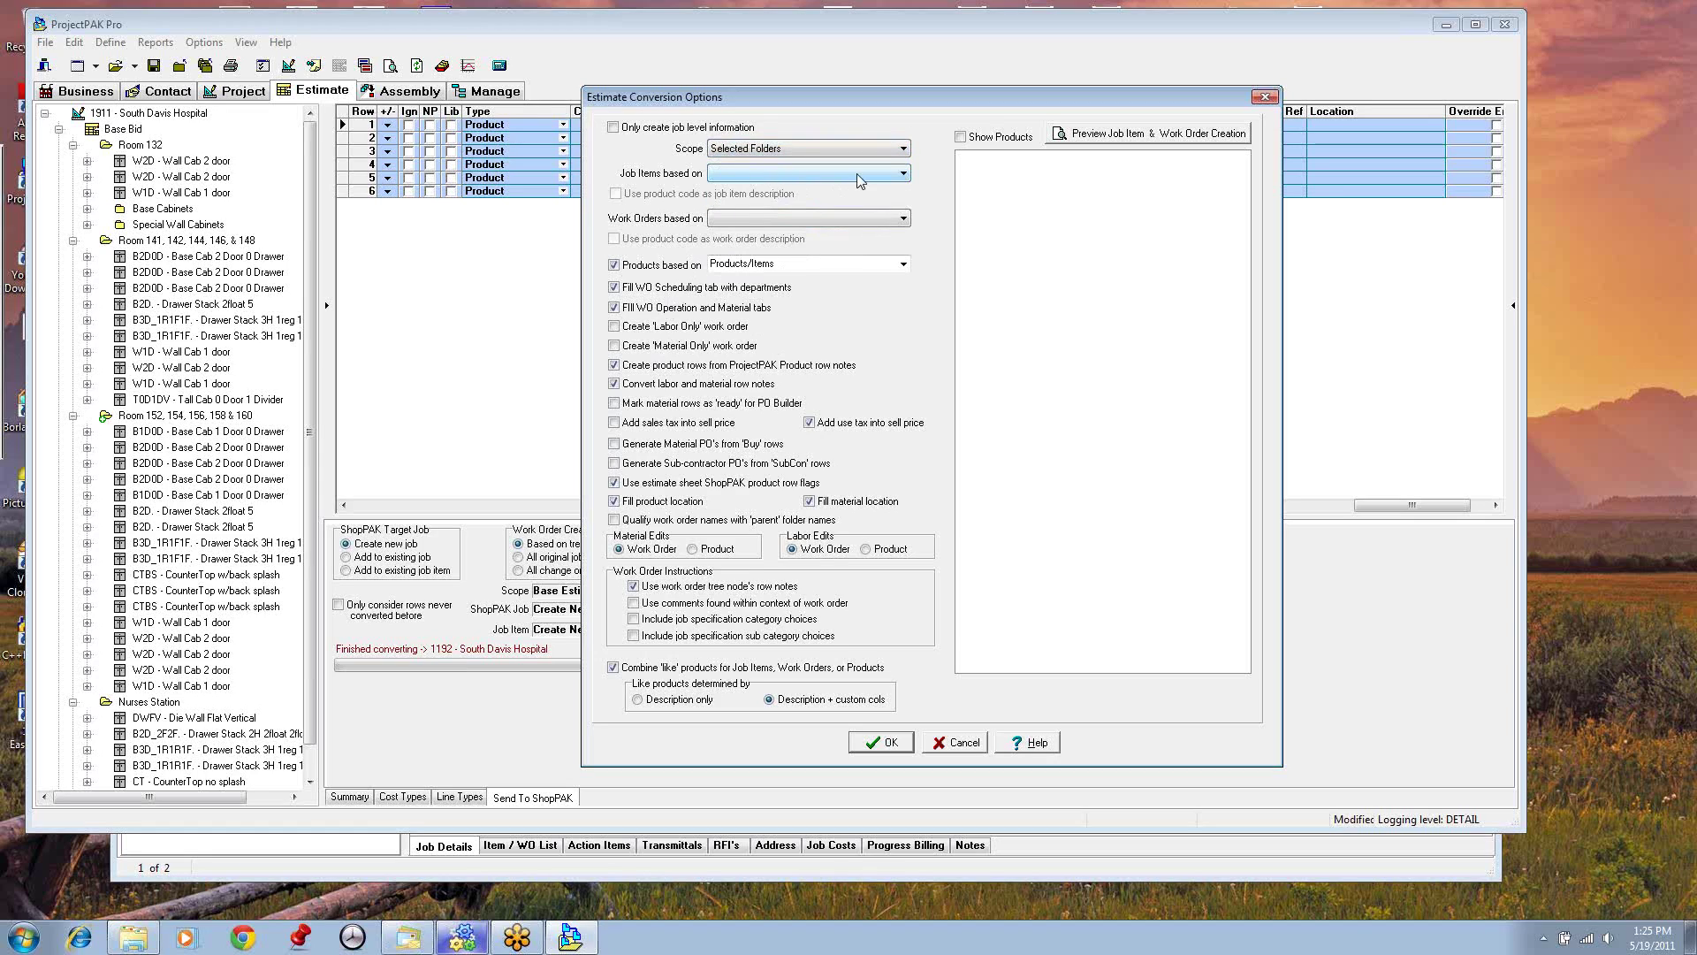
Step: Base job items on 1 Level Under Selection and work orders on 2 Levels Under Selected Job Item Folder, try the preview, and accept the options
click(904, 175)
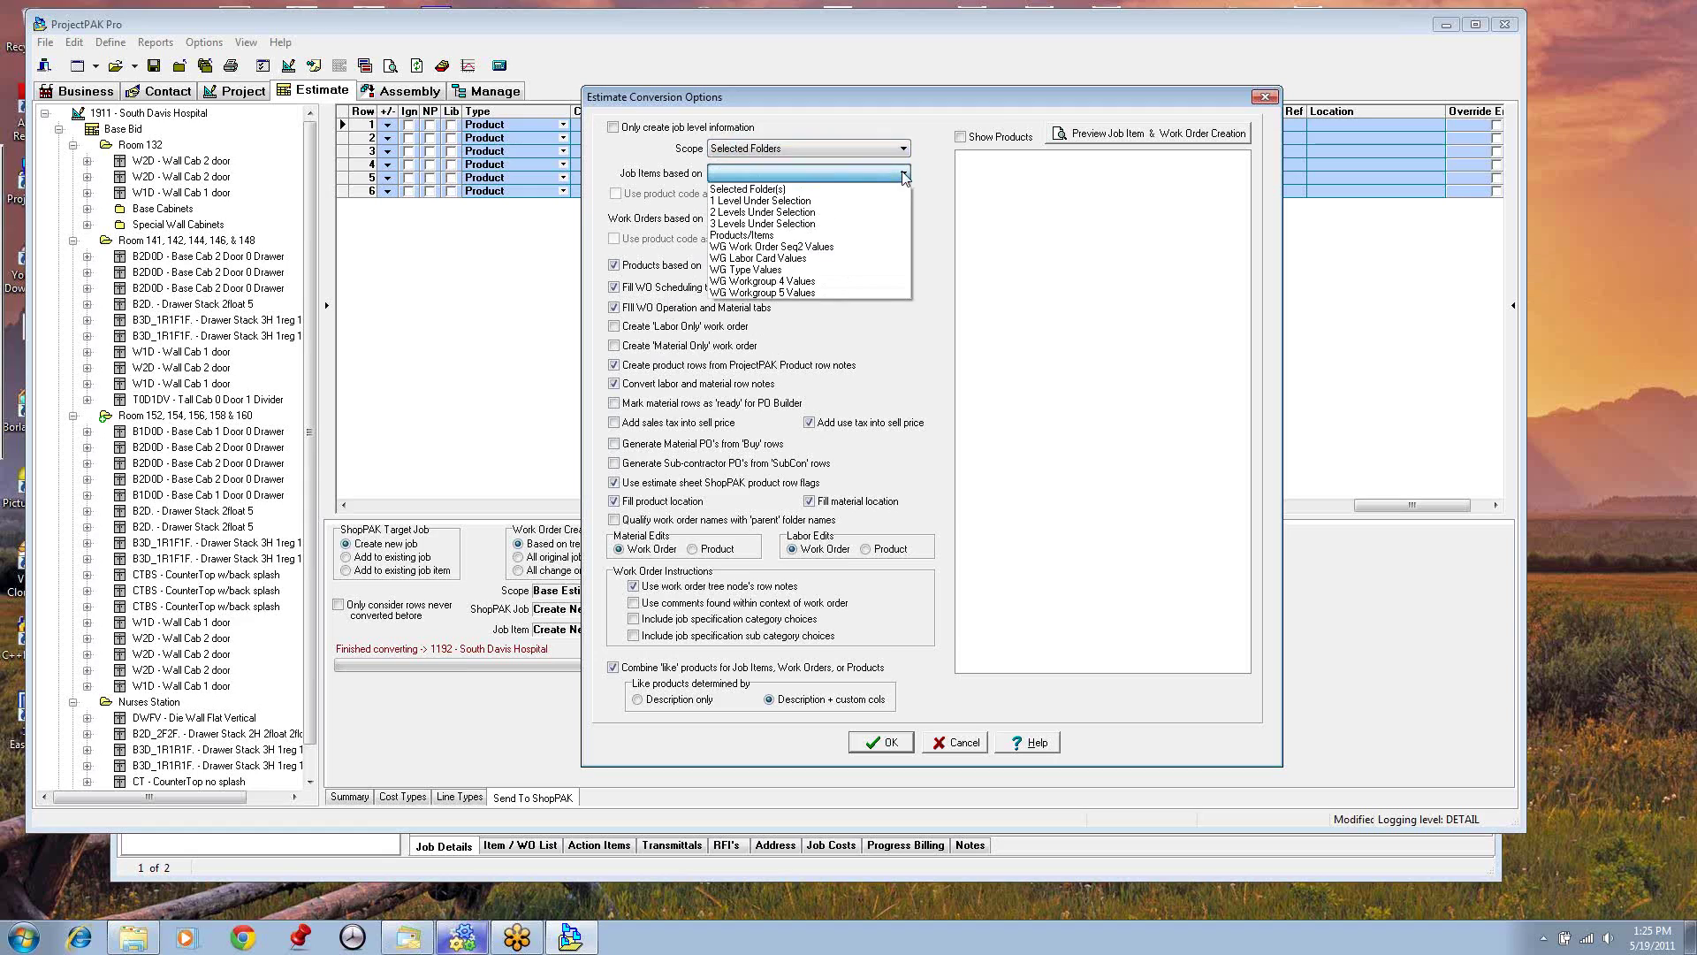
click(830, 201)
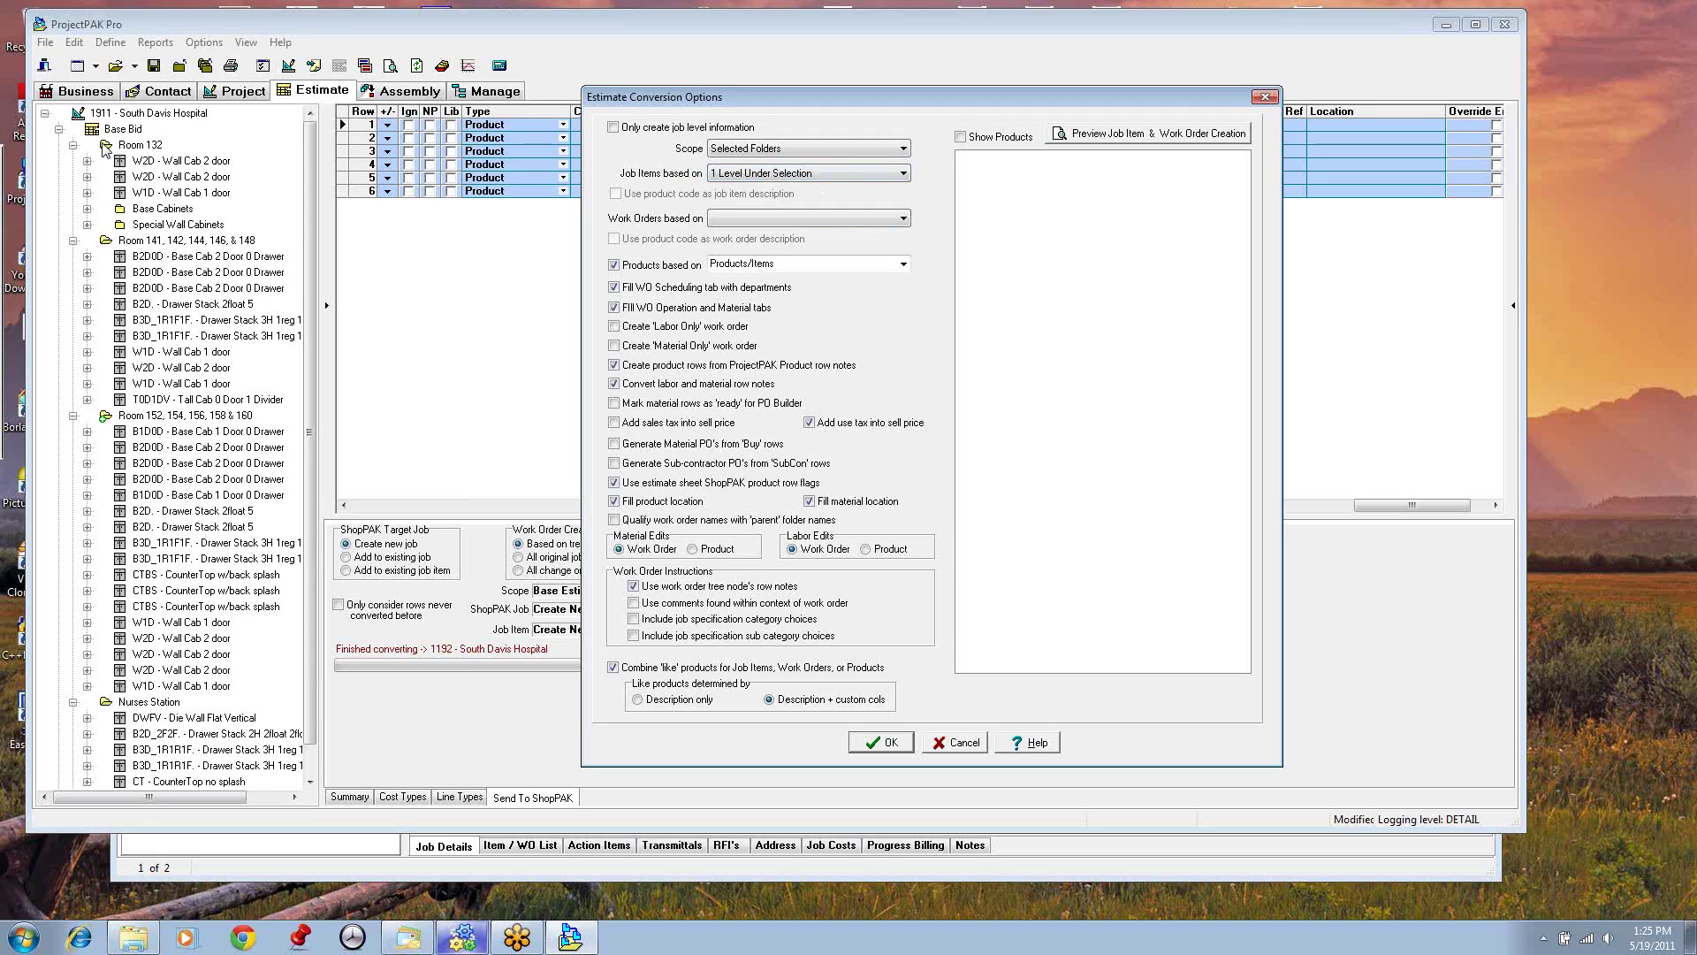
click(903, 218)
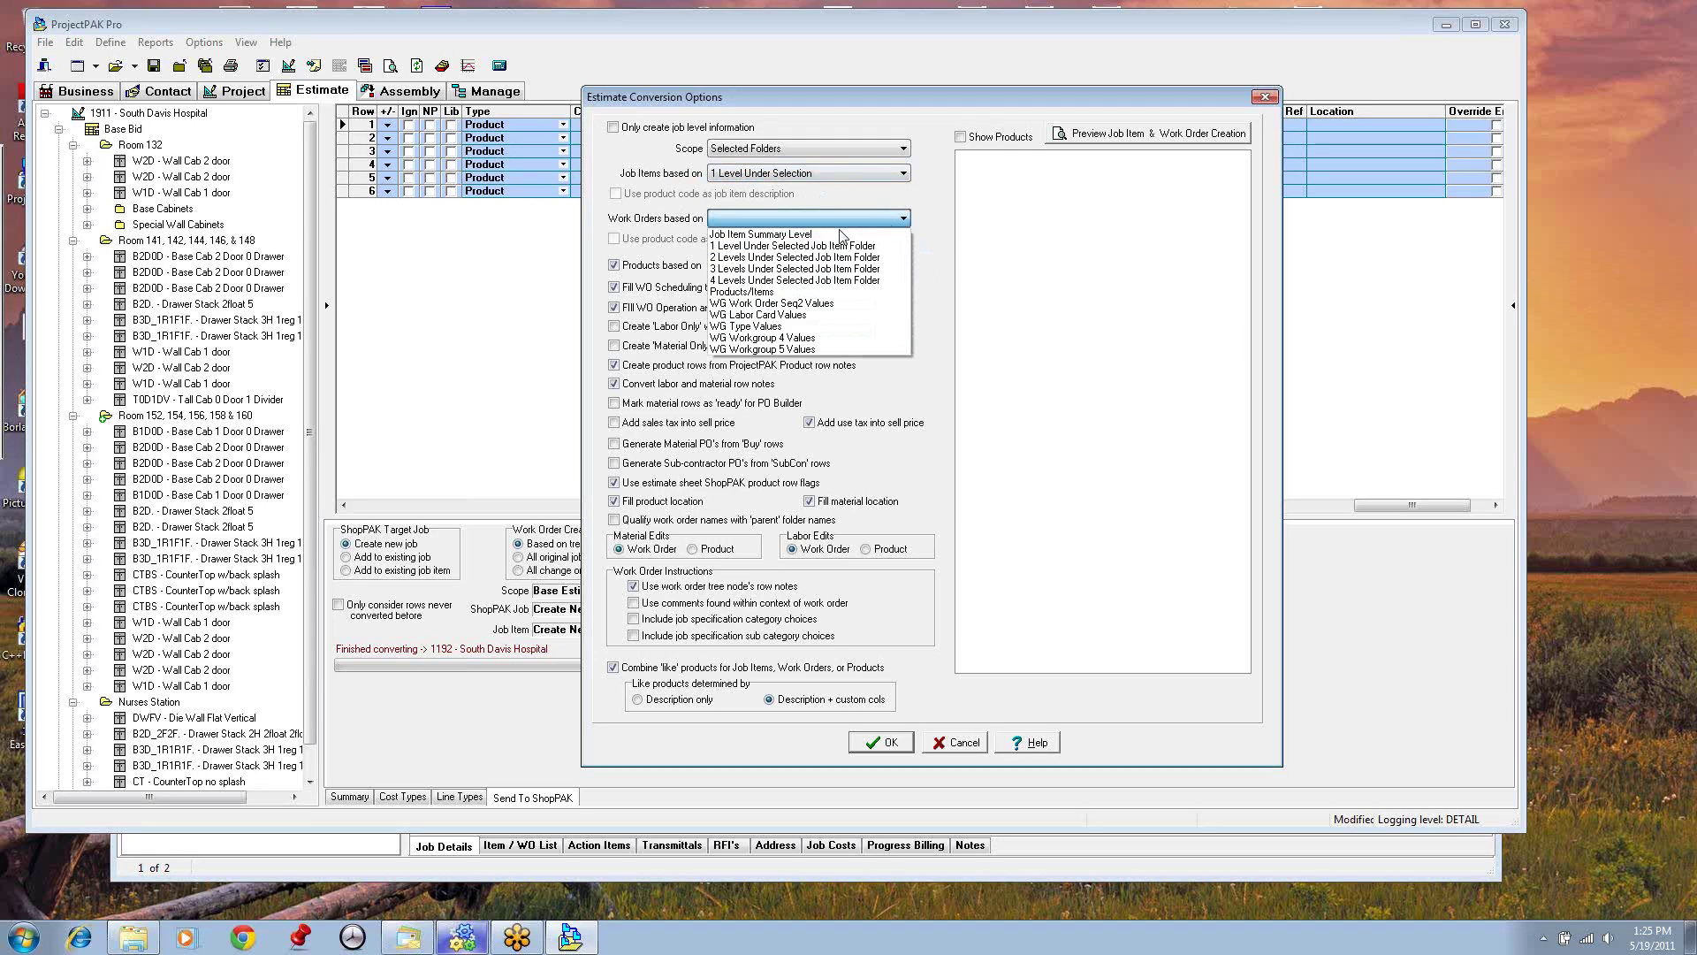
click(792, 257)
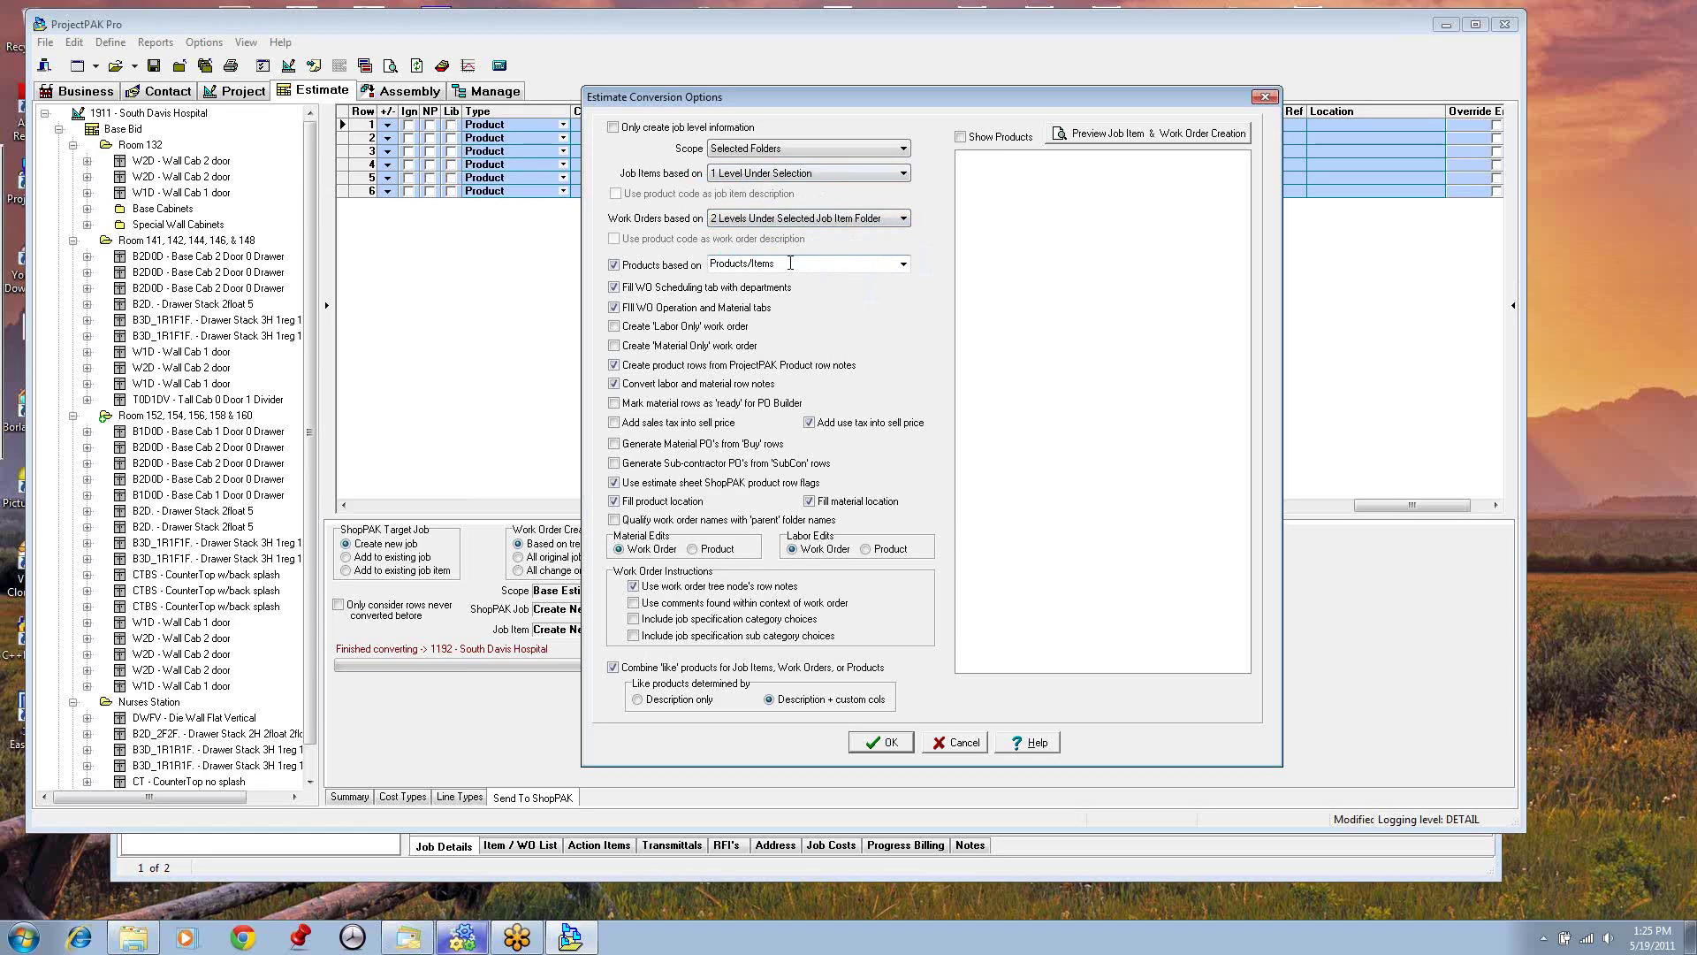
click(1106, 137)
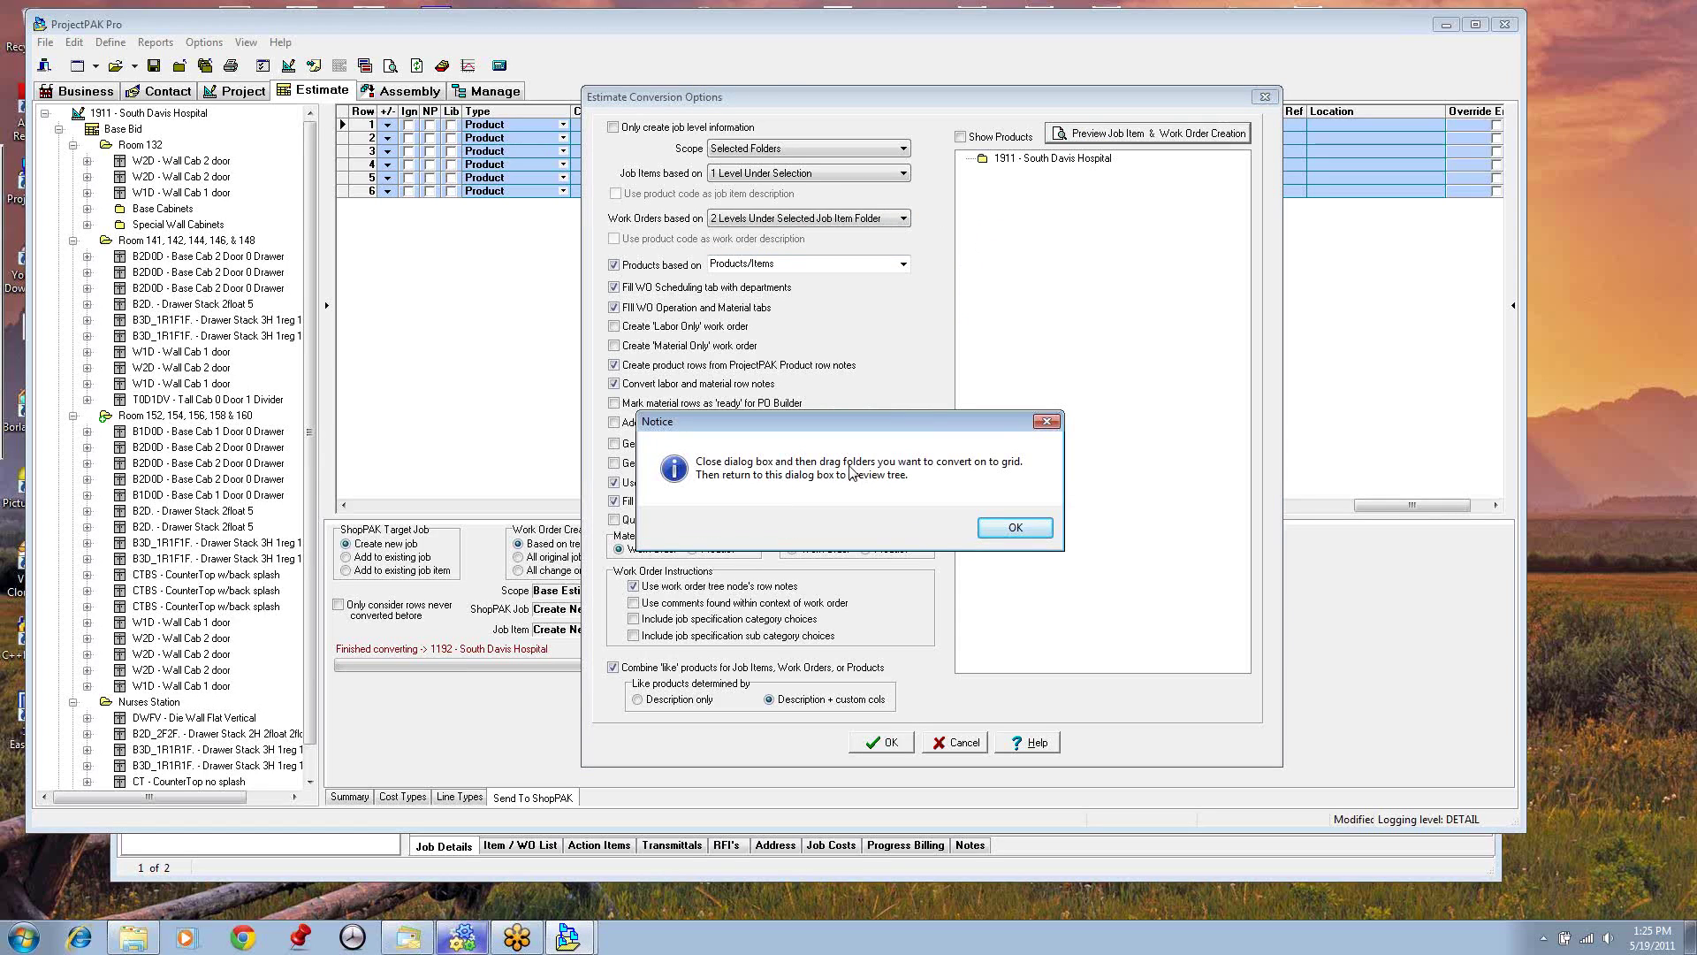
click(1013, 528)
click(889, 740)
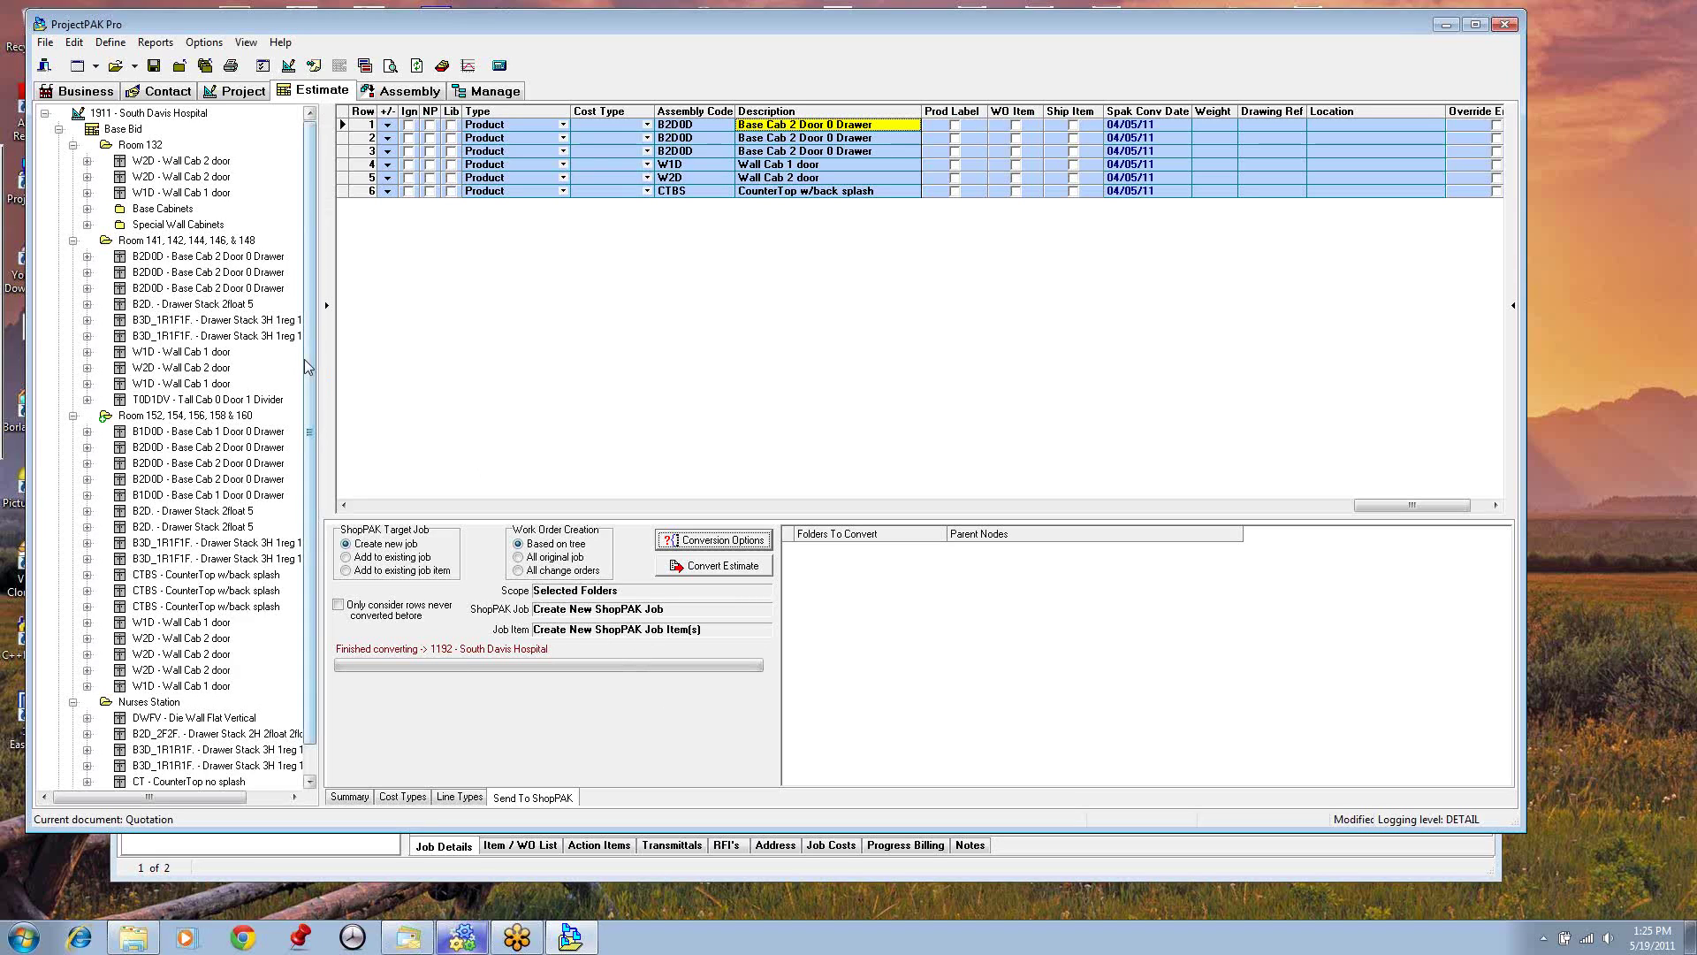
Step: Add the Room 132 folder from the estimate tree to the Folders To Convert grid
click(138, 146)
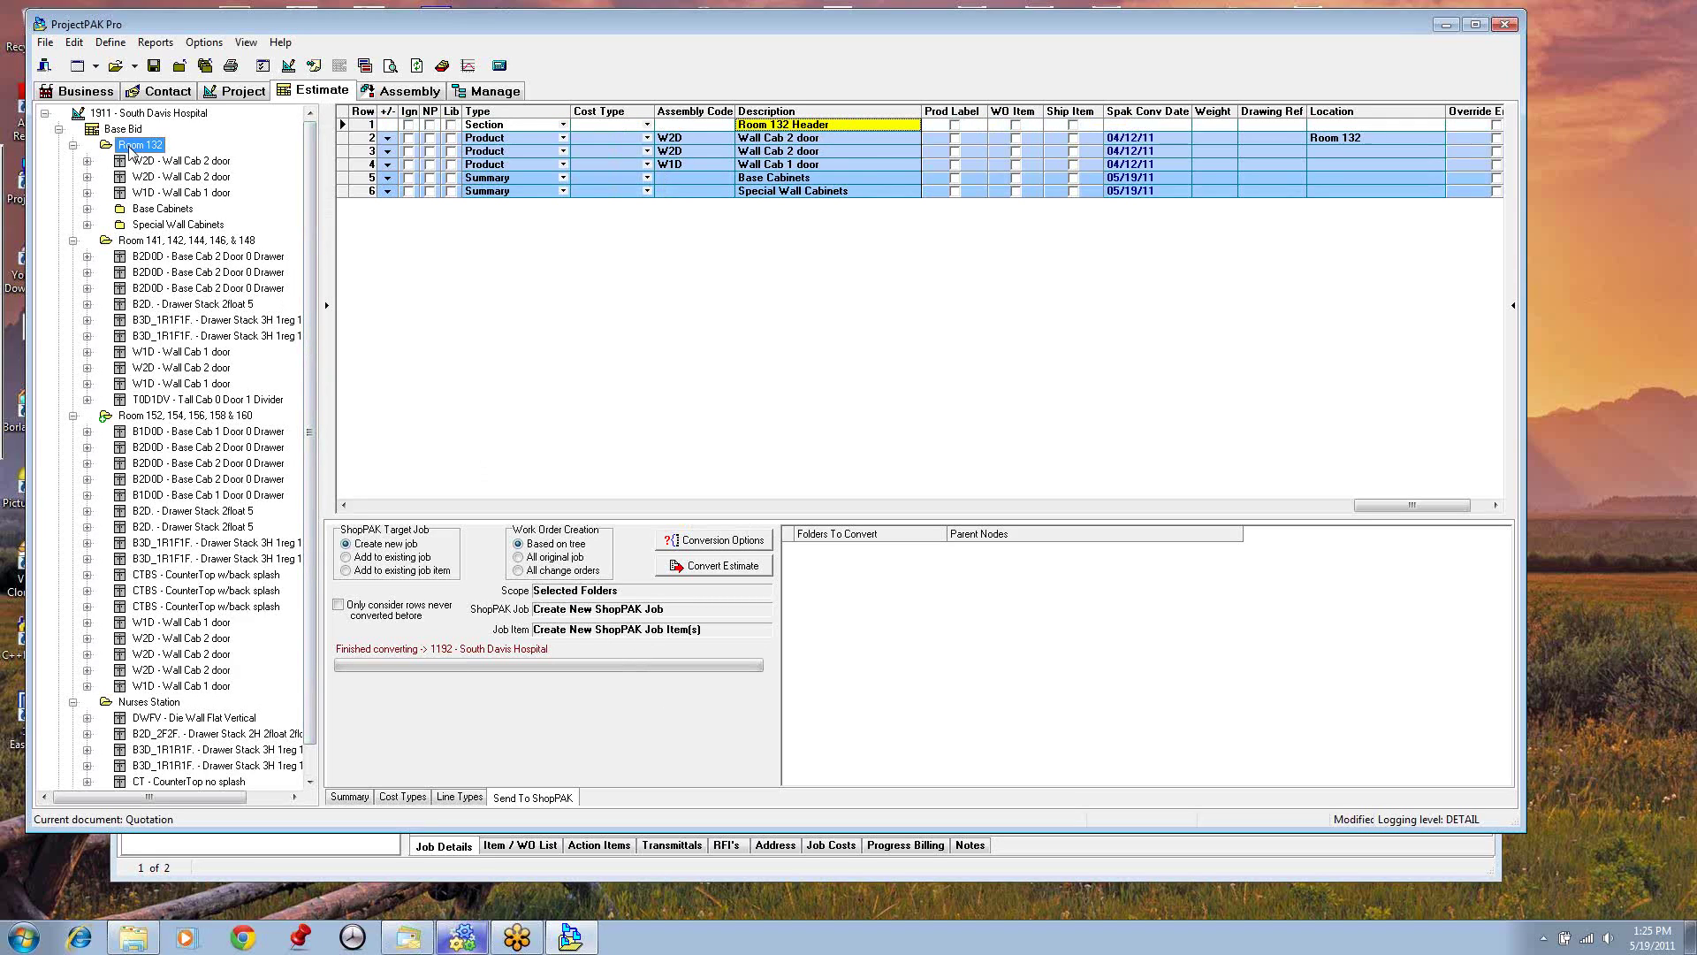
drag(131, 150, 904, 611)
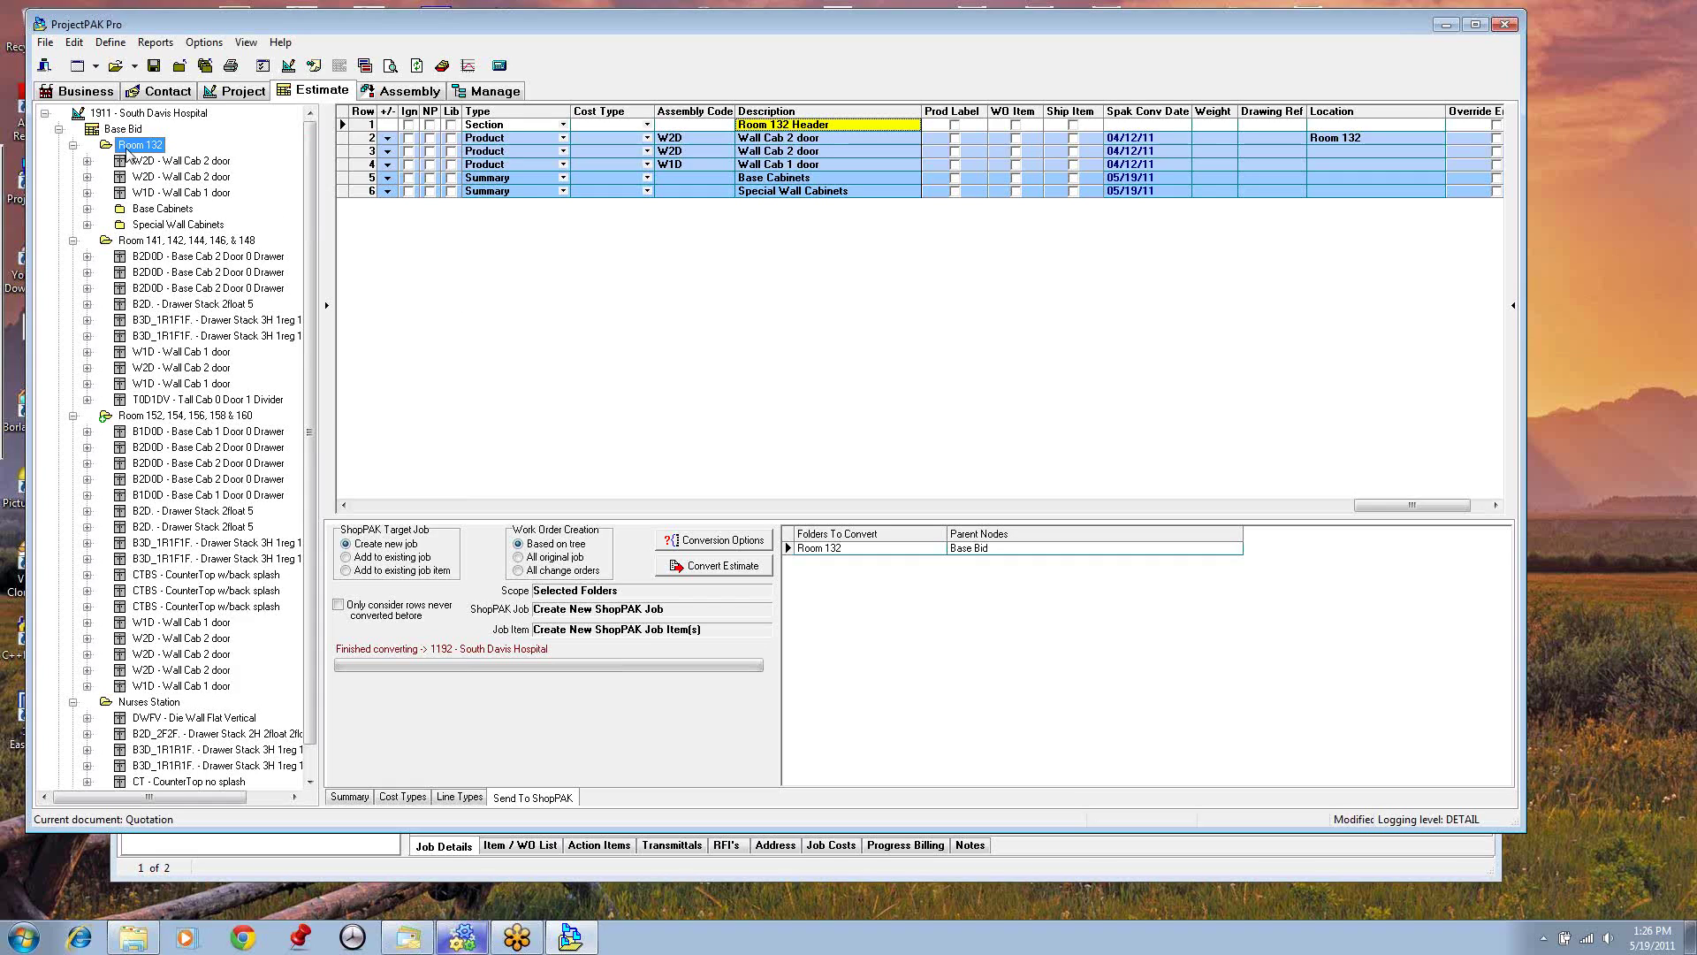
Step: Try to add Room 132's Base Cabinets subfolder to the Folders To Convert grid as well
click(147, 210)
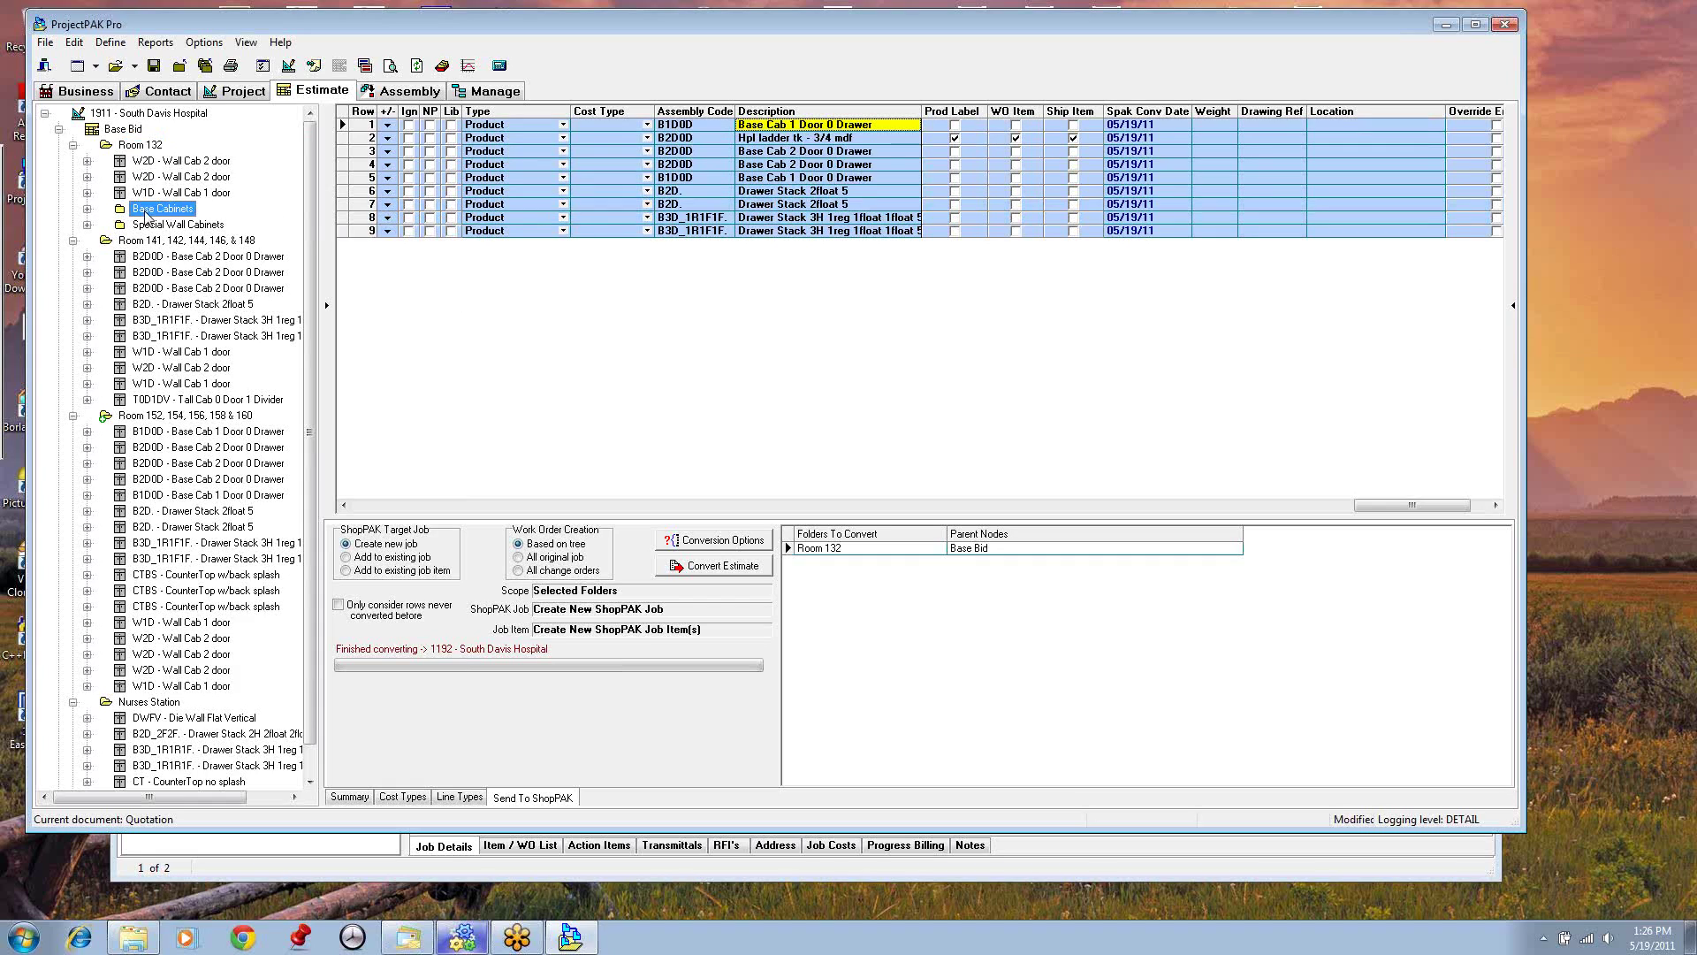
drag(147, 210, 866, 614)
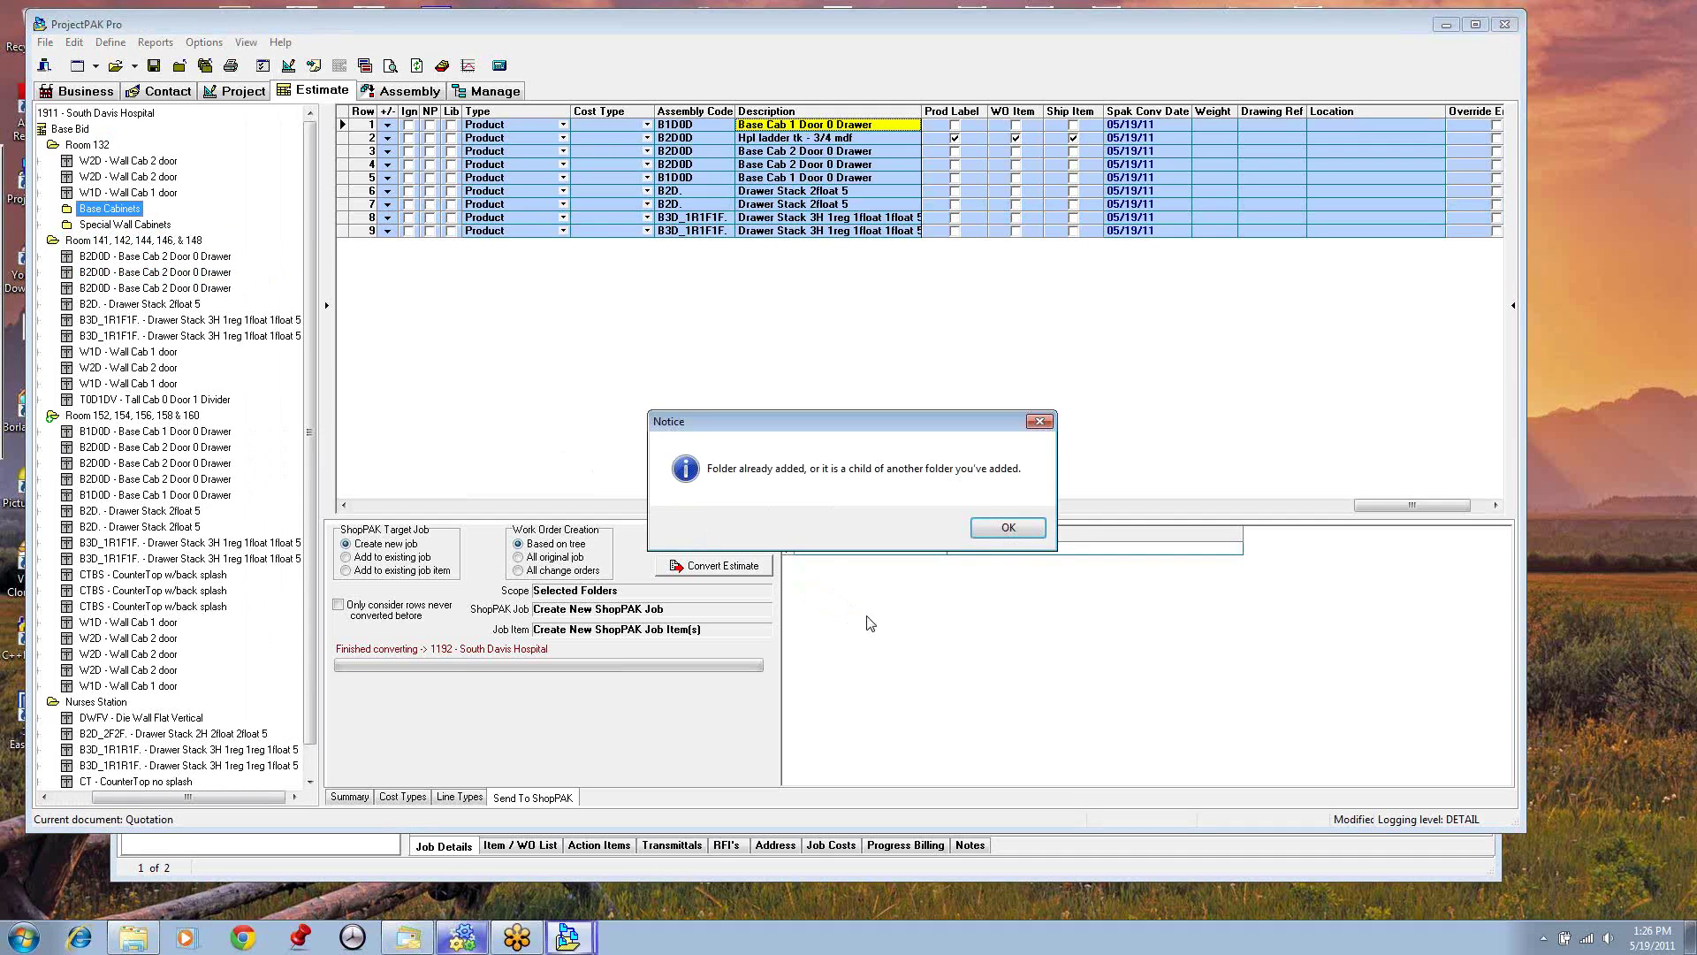
click(1007, 529)
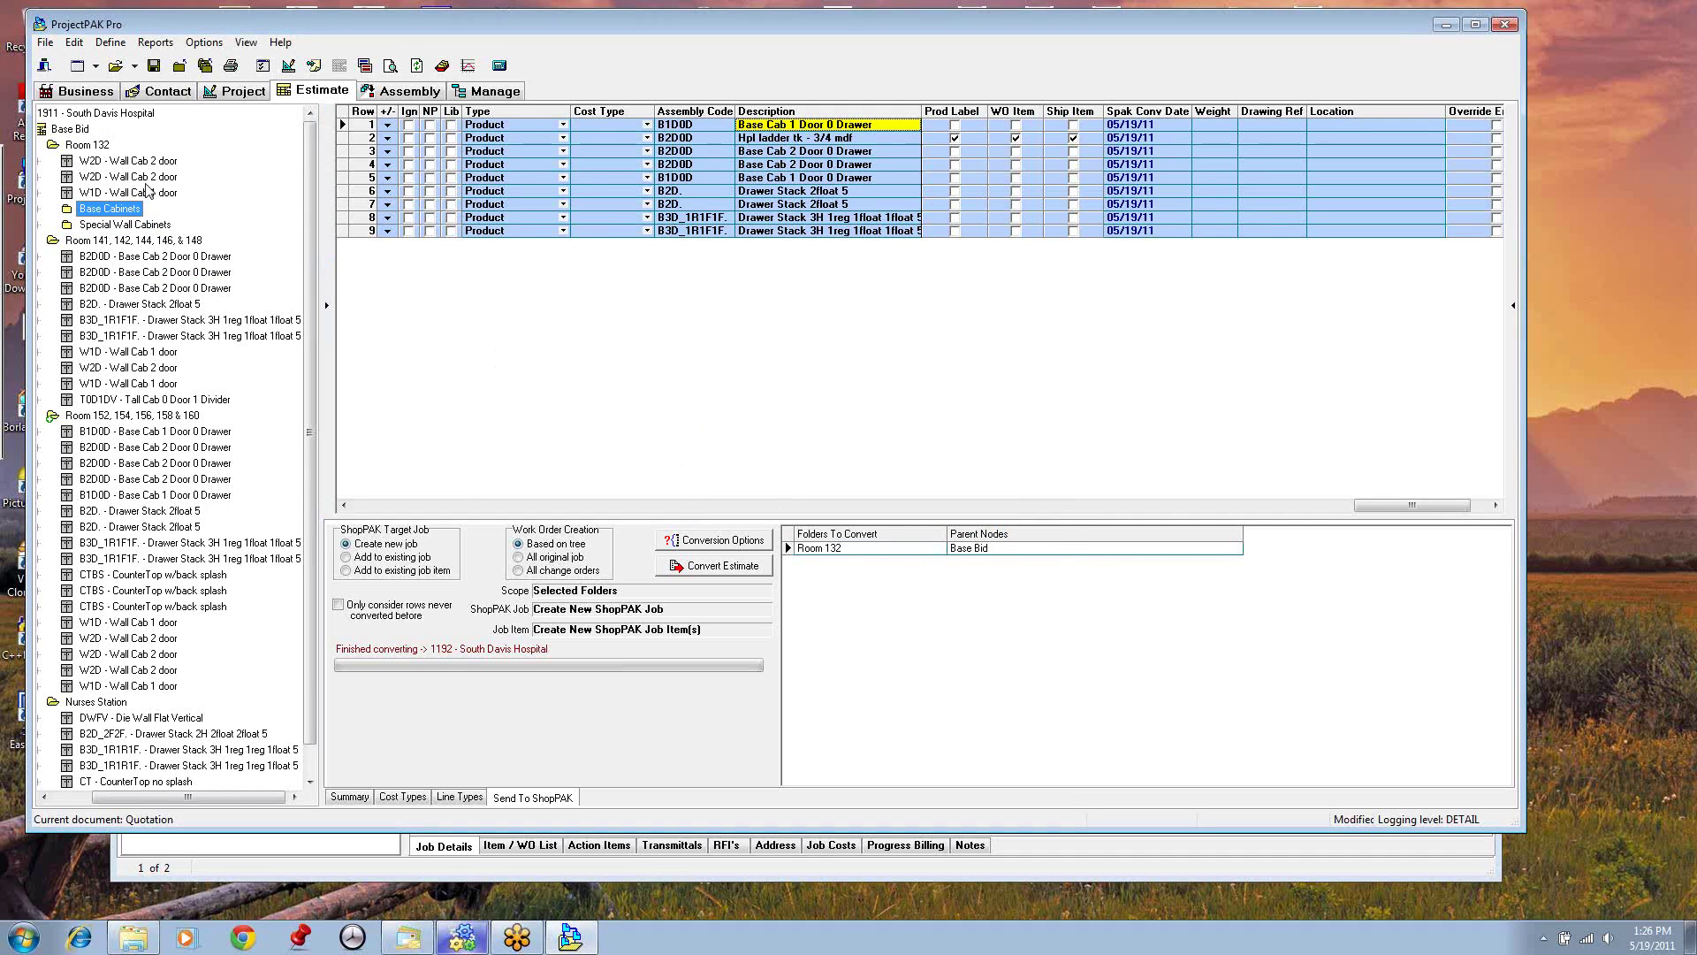
Step: Add the Room 141, 142, 144, 146, & 148 folder from the estimate tree to the Folders To Convert grid
click(99, 240)
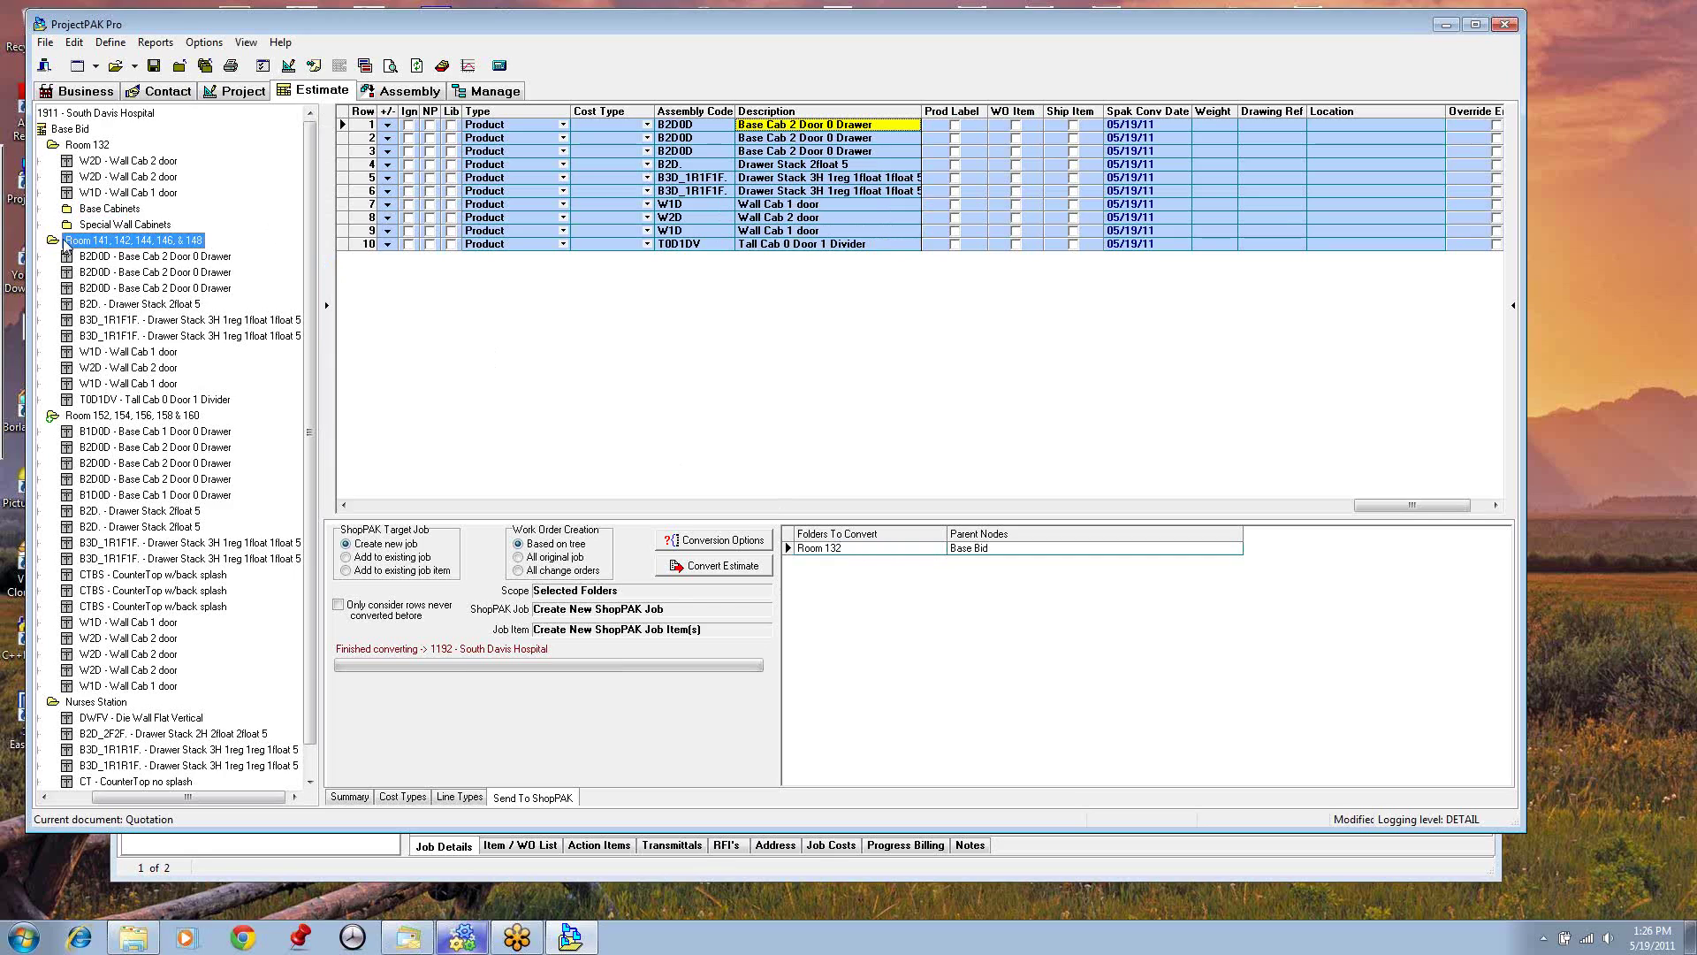
drag(58, 249, 897, 609)
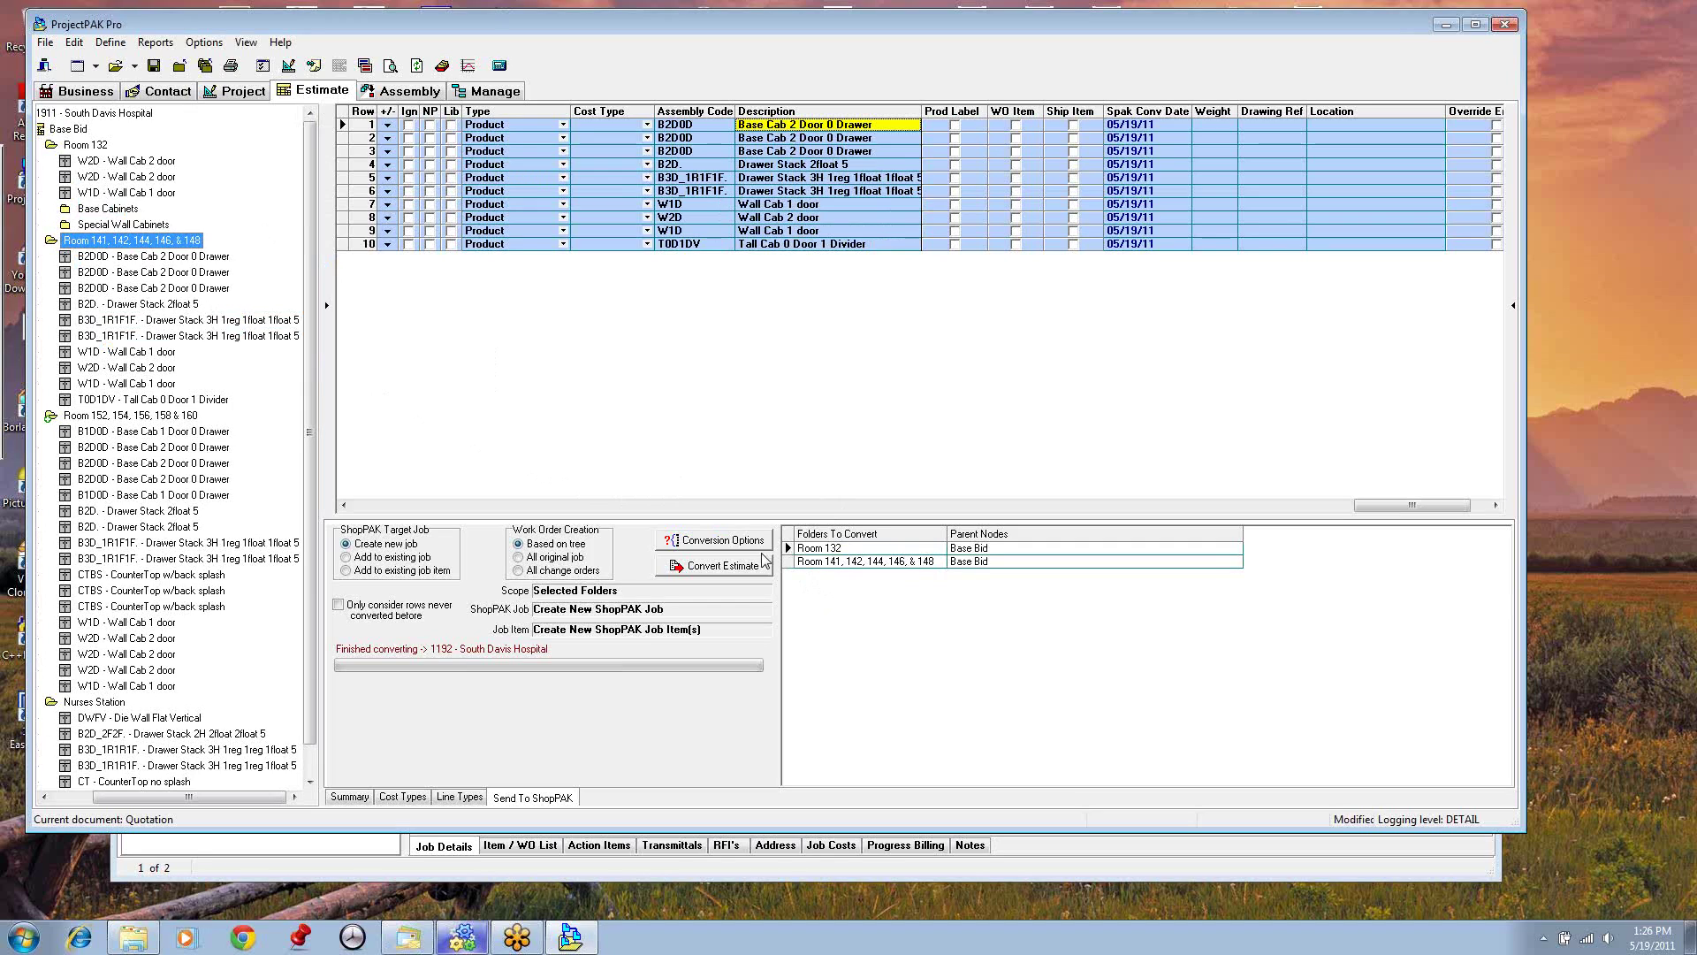
Step: Preview the job item and work order creation for the selected folders, accept the options, and convert the estimate
click(732, 548)
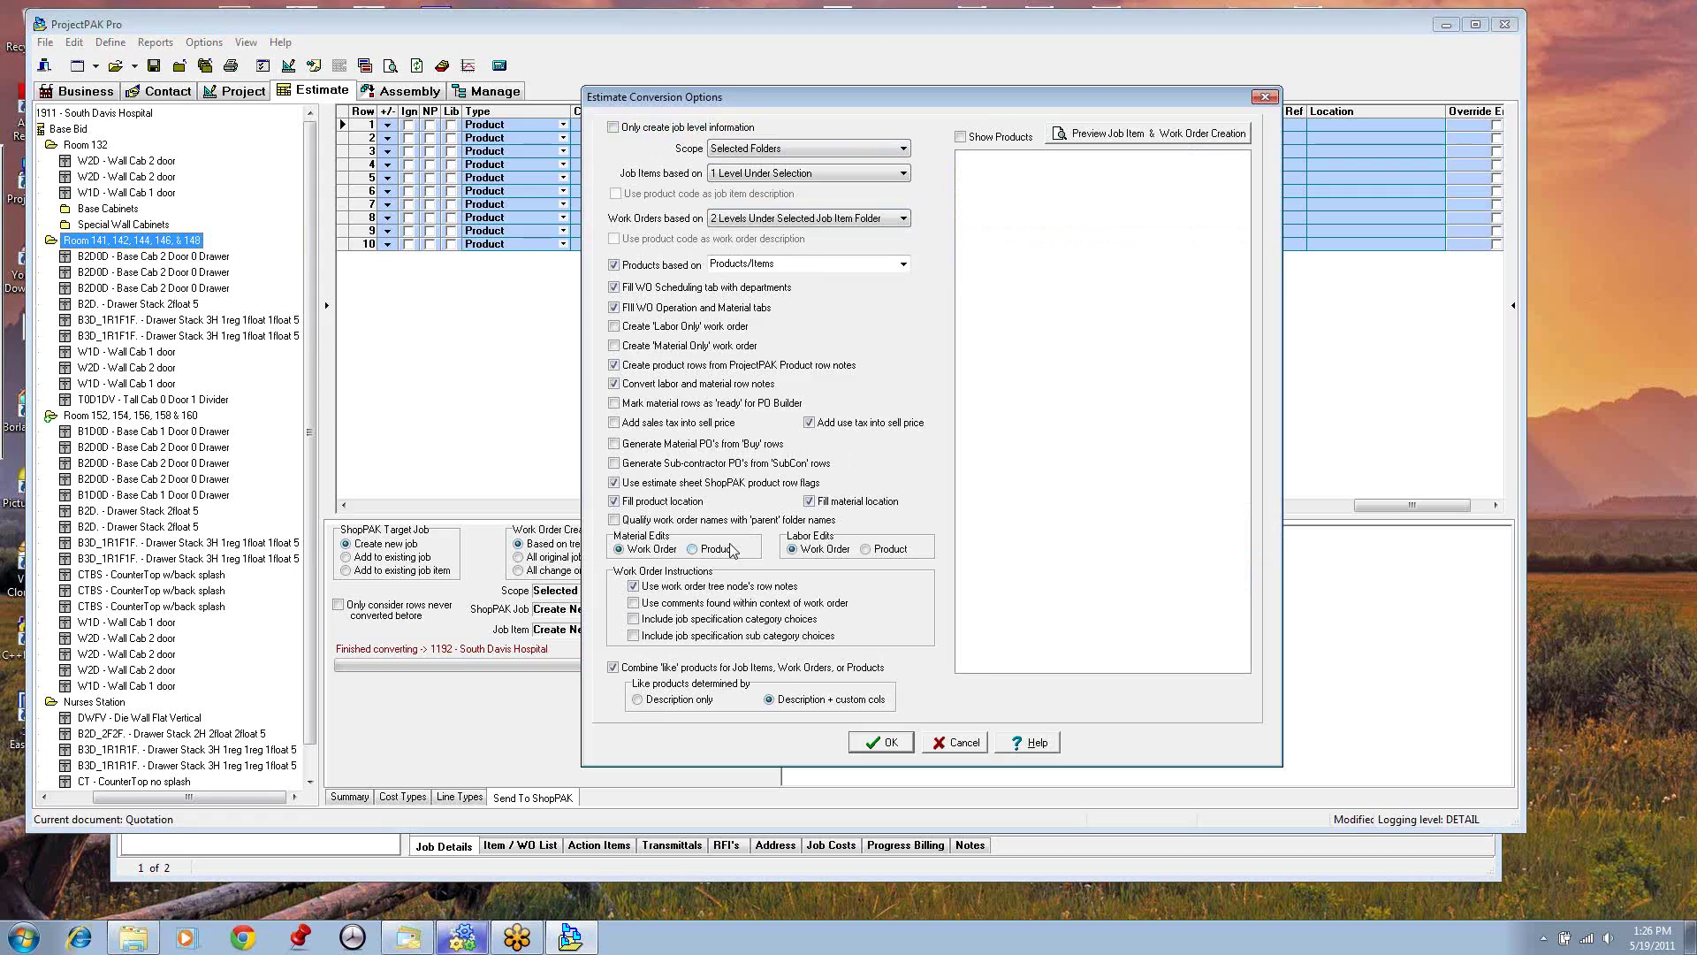
click(1084, 140)
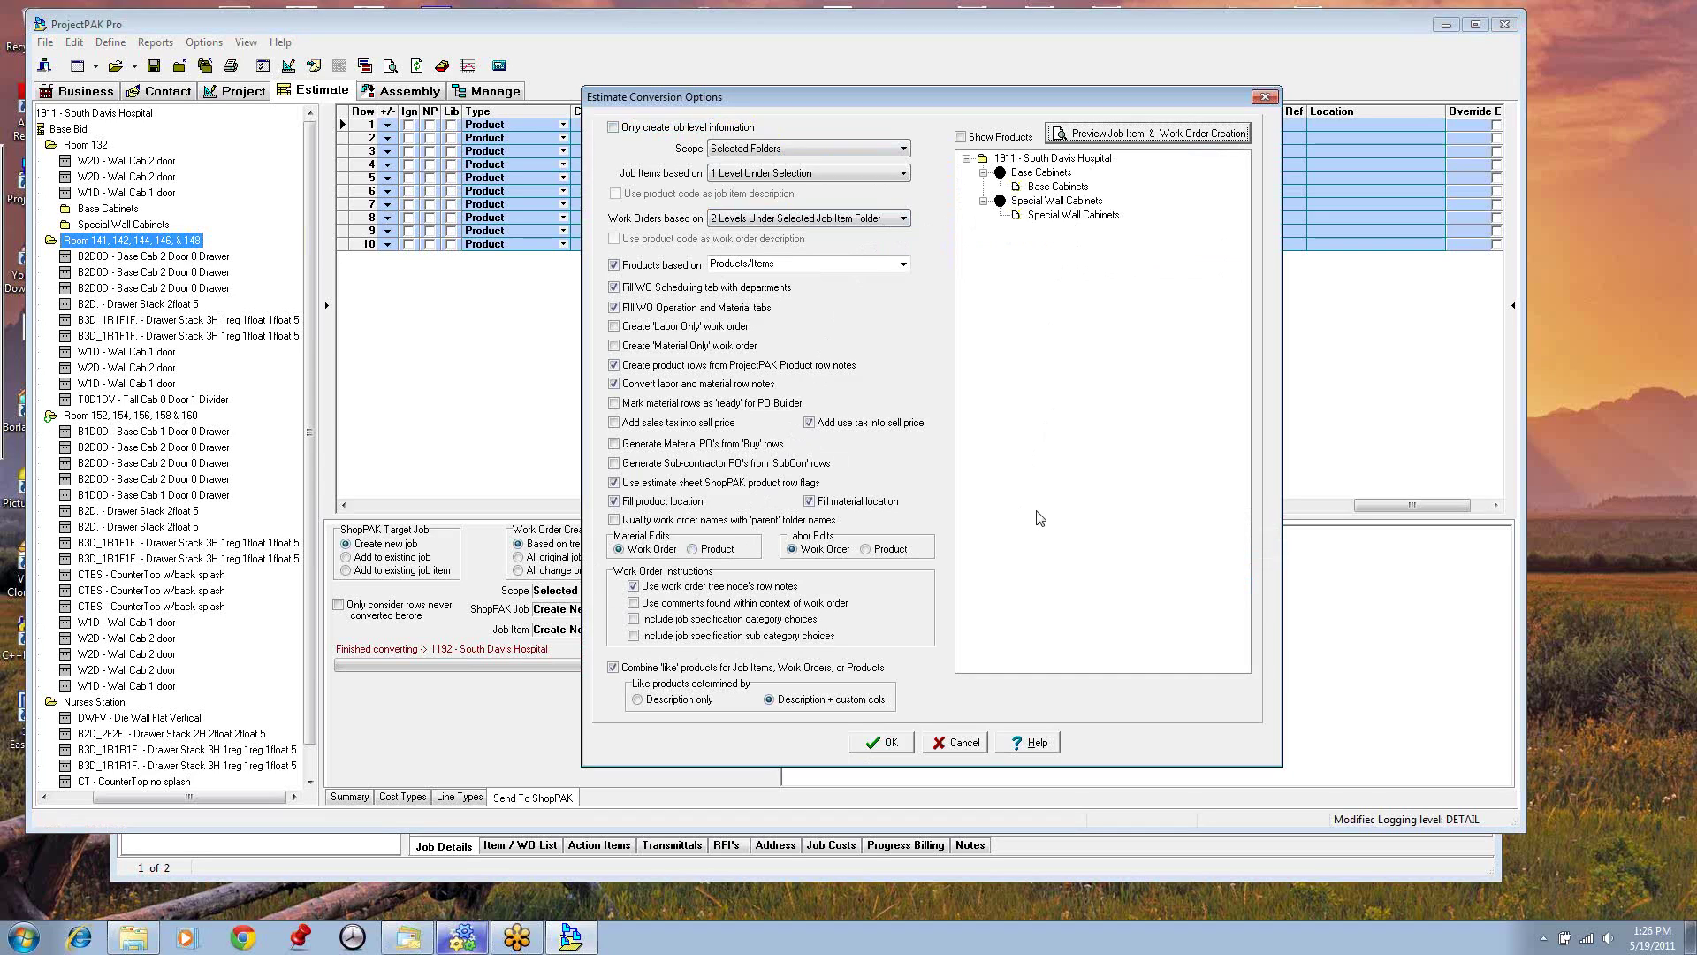
click(886, 744)
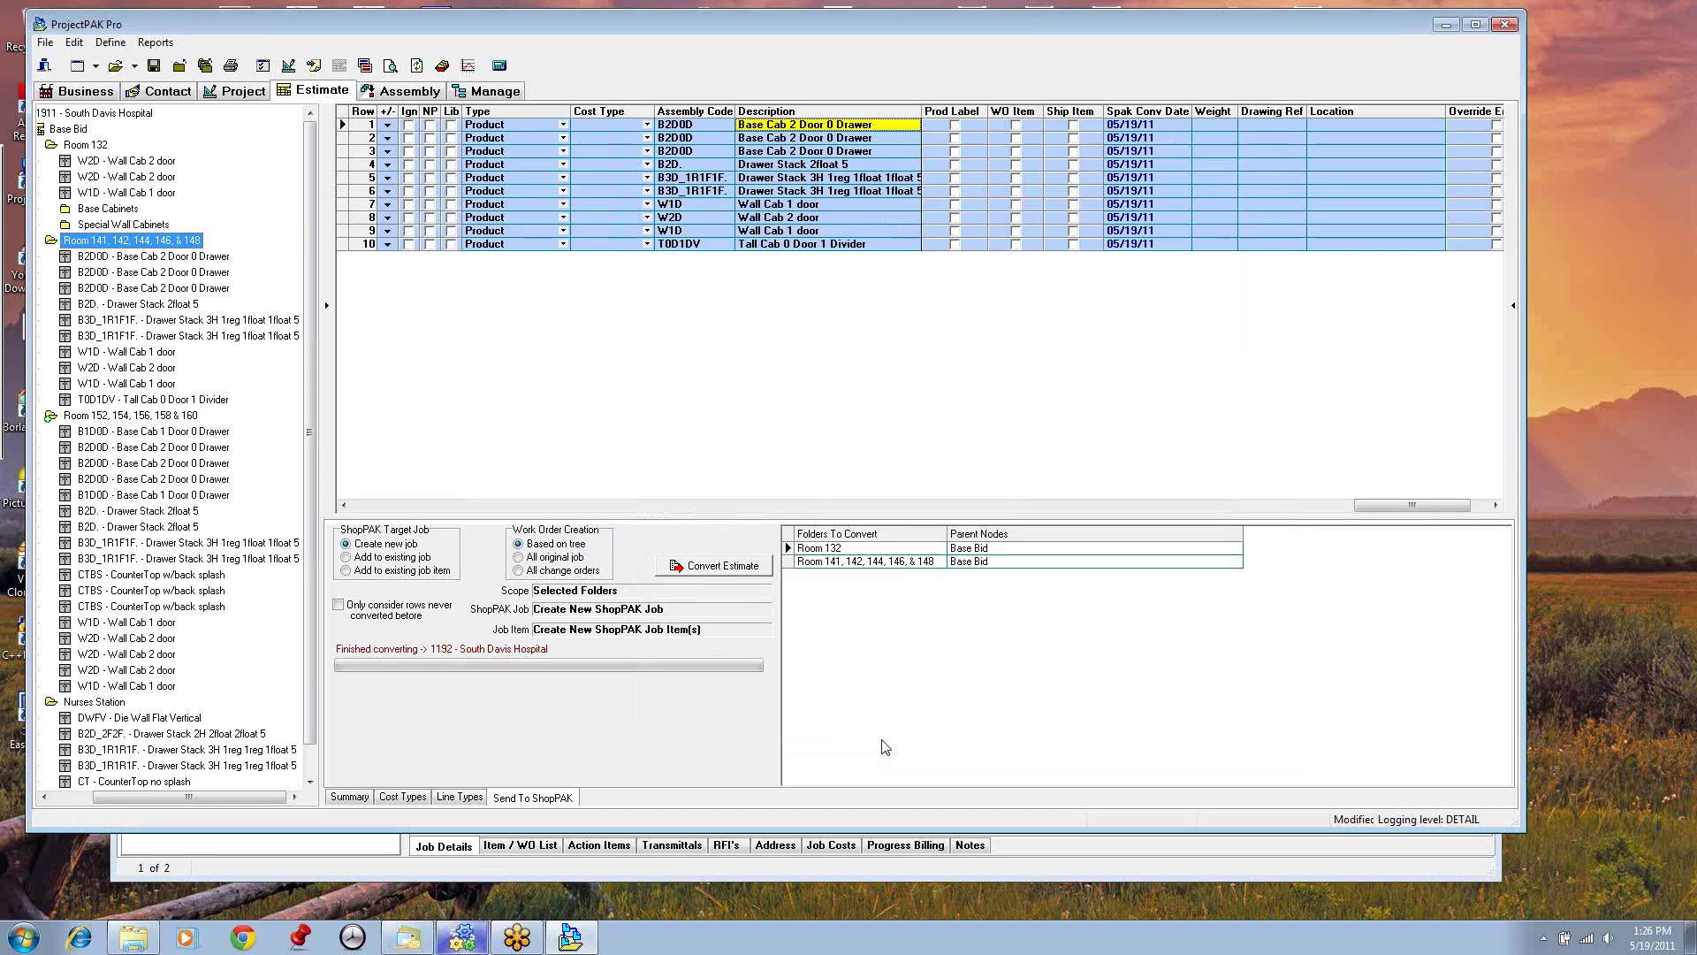
click(707, 571)
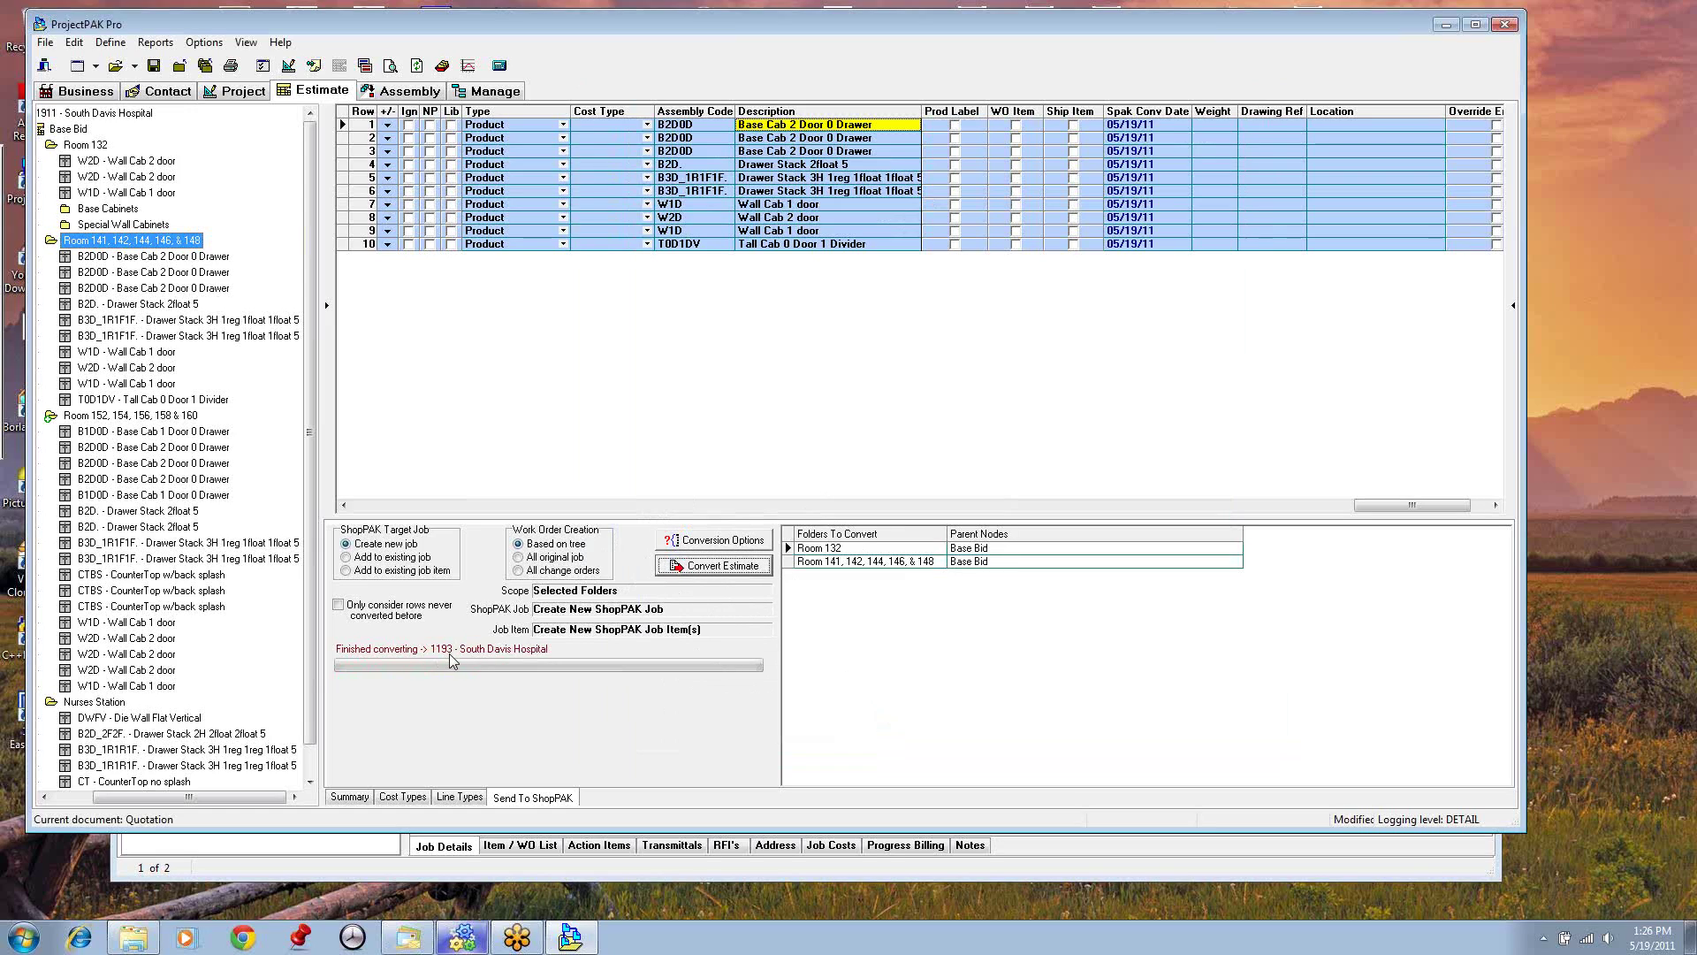
Step: Switch to ShopPAK, search all jobs without filters, and open the newly converted South Davis Hospital job
click(375, 870)
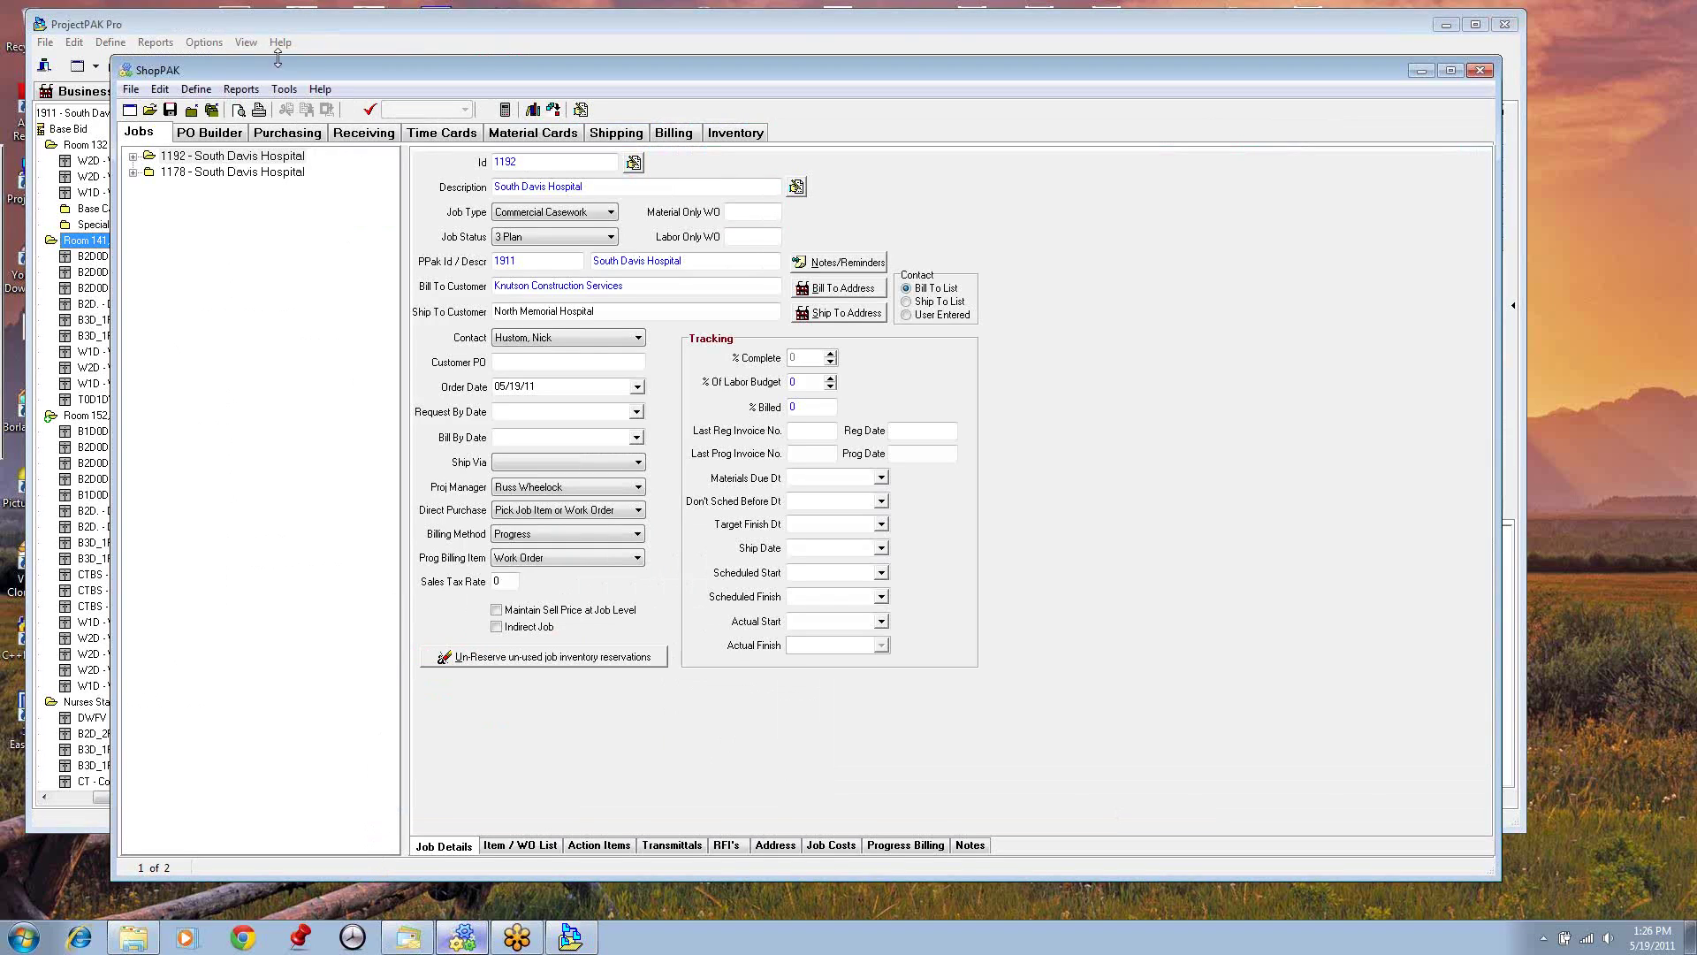
click(150, 109)
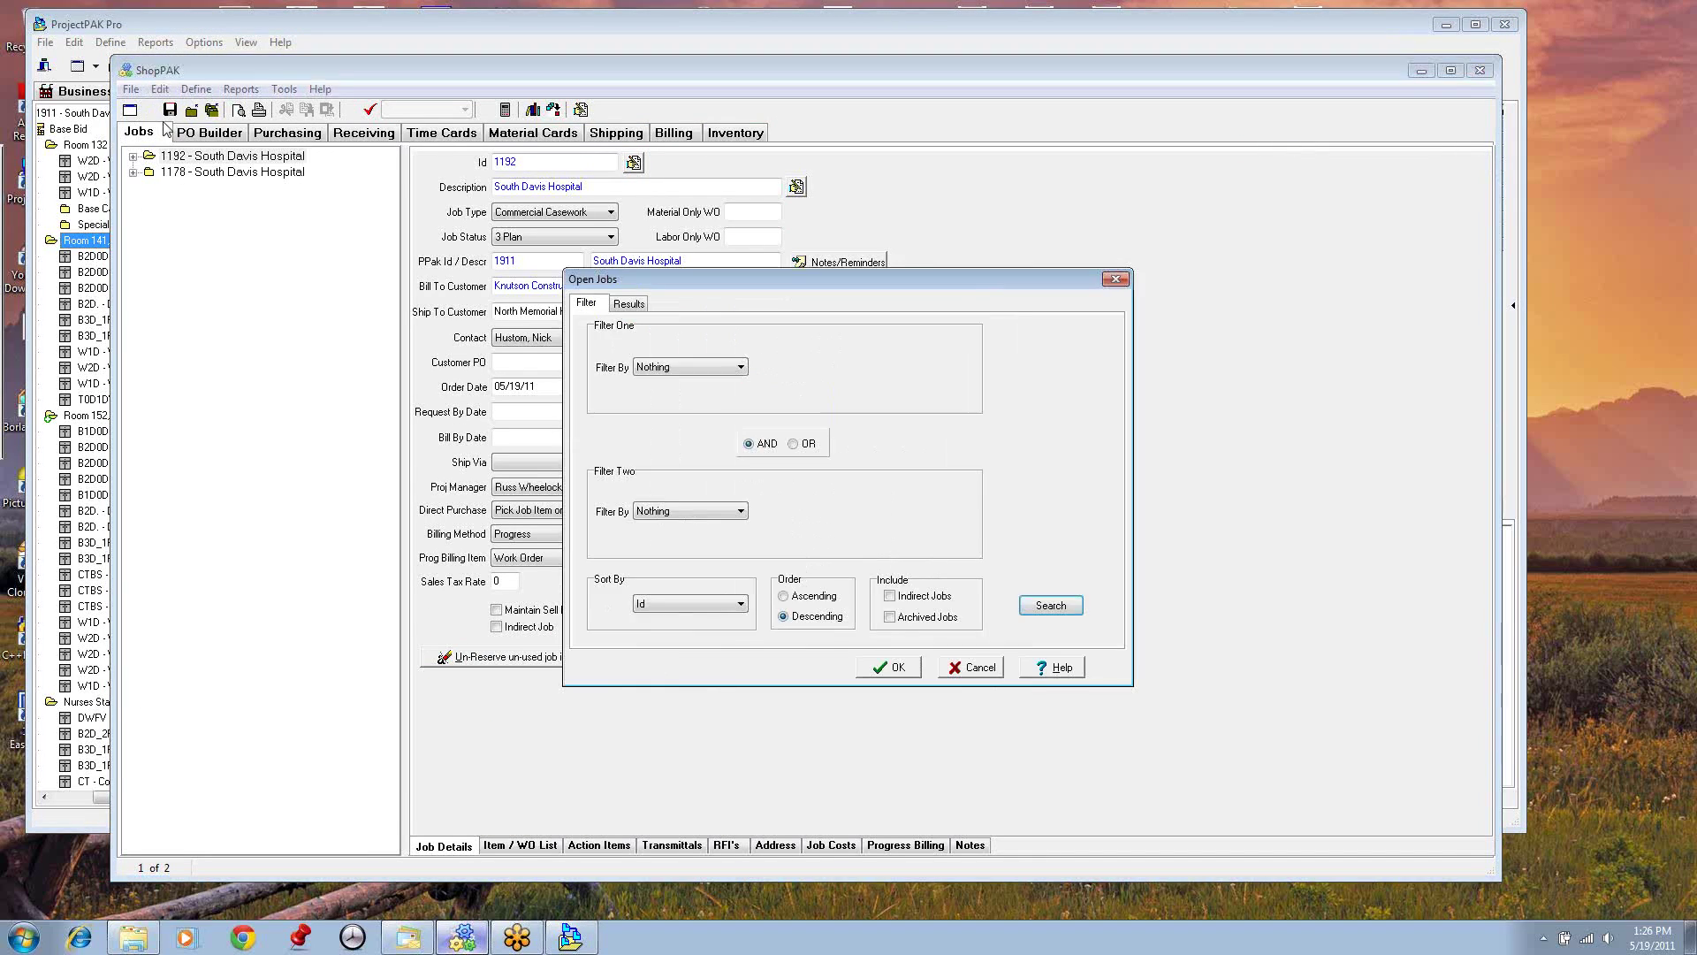
click(1049, 606)
double_click(694, 354)
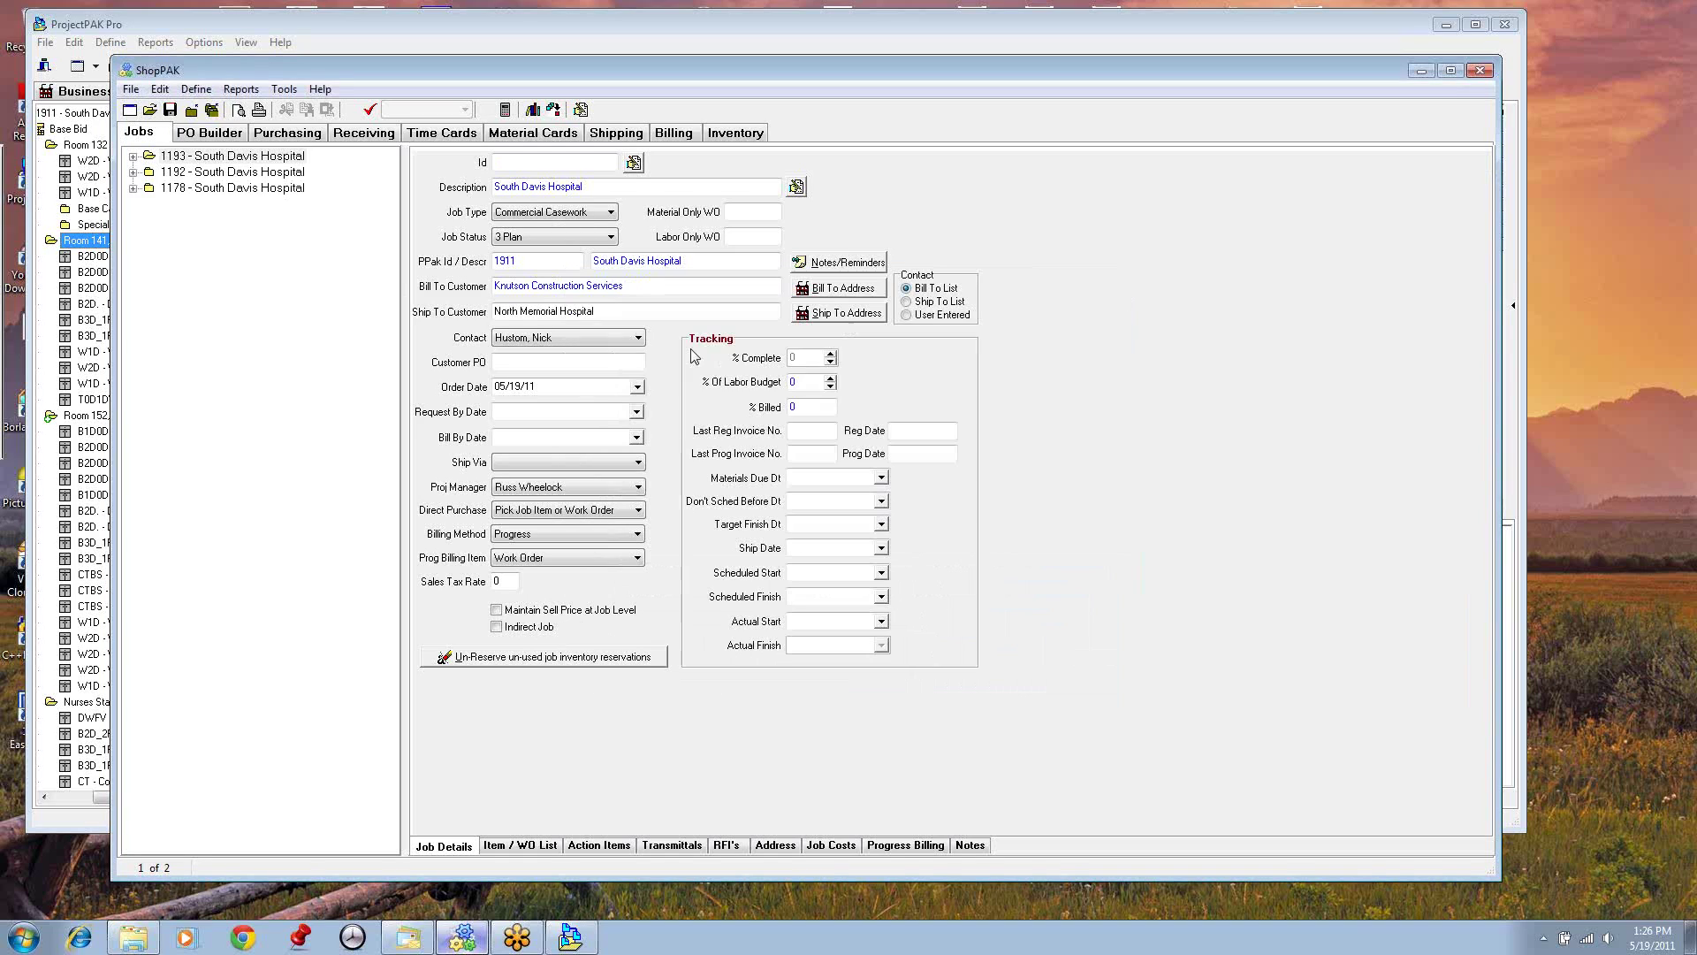
Step: Expand the new job's Base Cabinets and Special Wall Cabinets job items down to their work orders and products
click(134, 156)
click(149, 172)
click(150, 203)
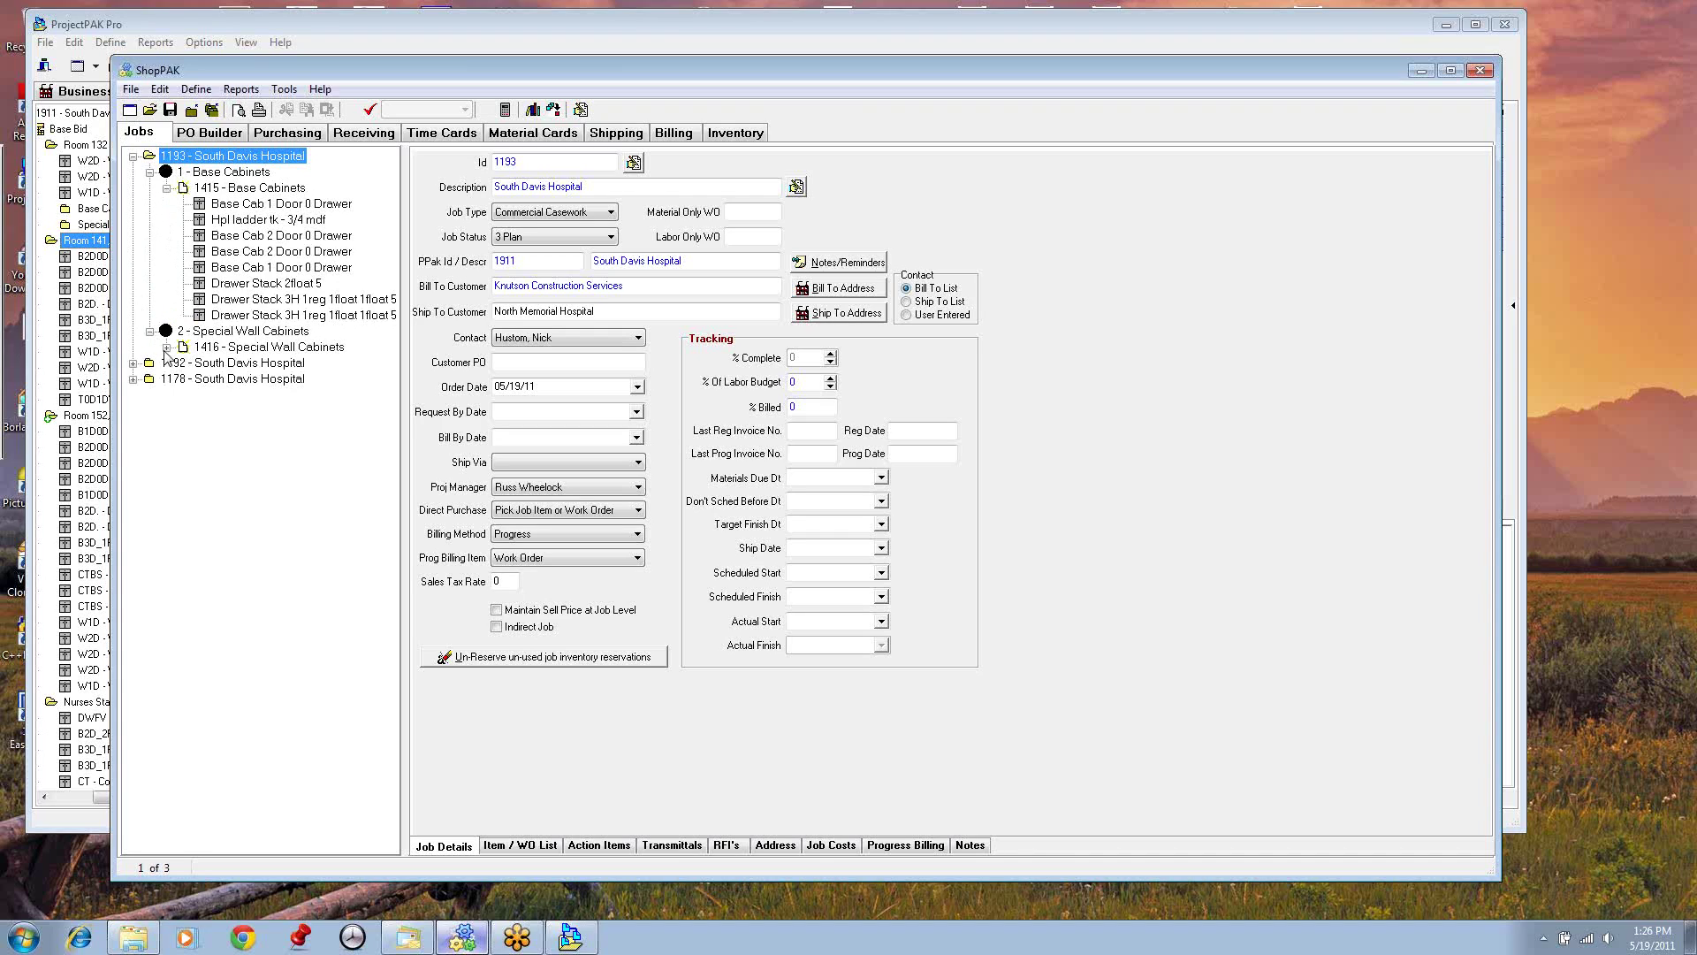
click(166, 347)
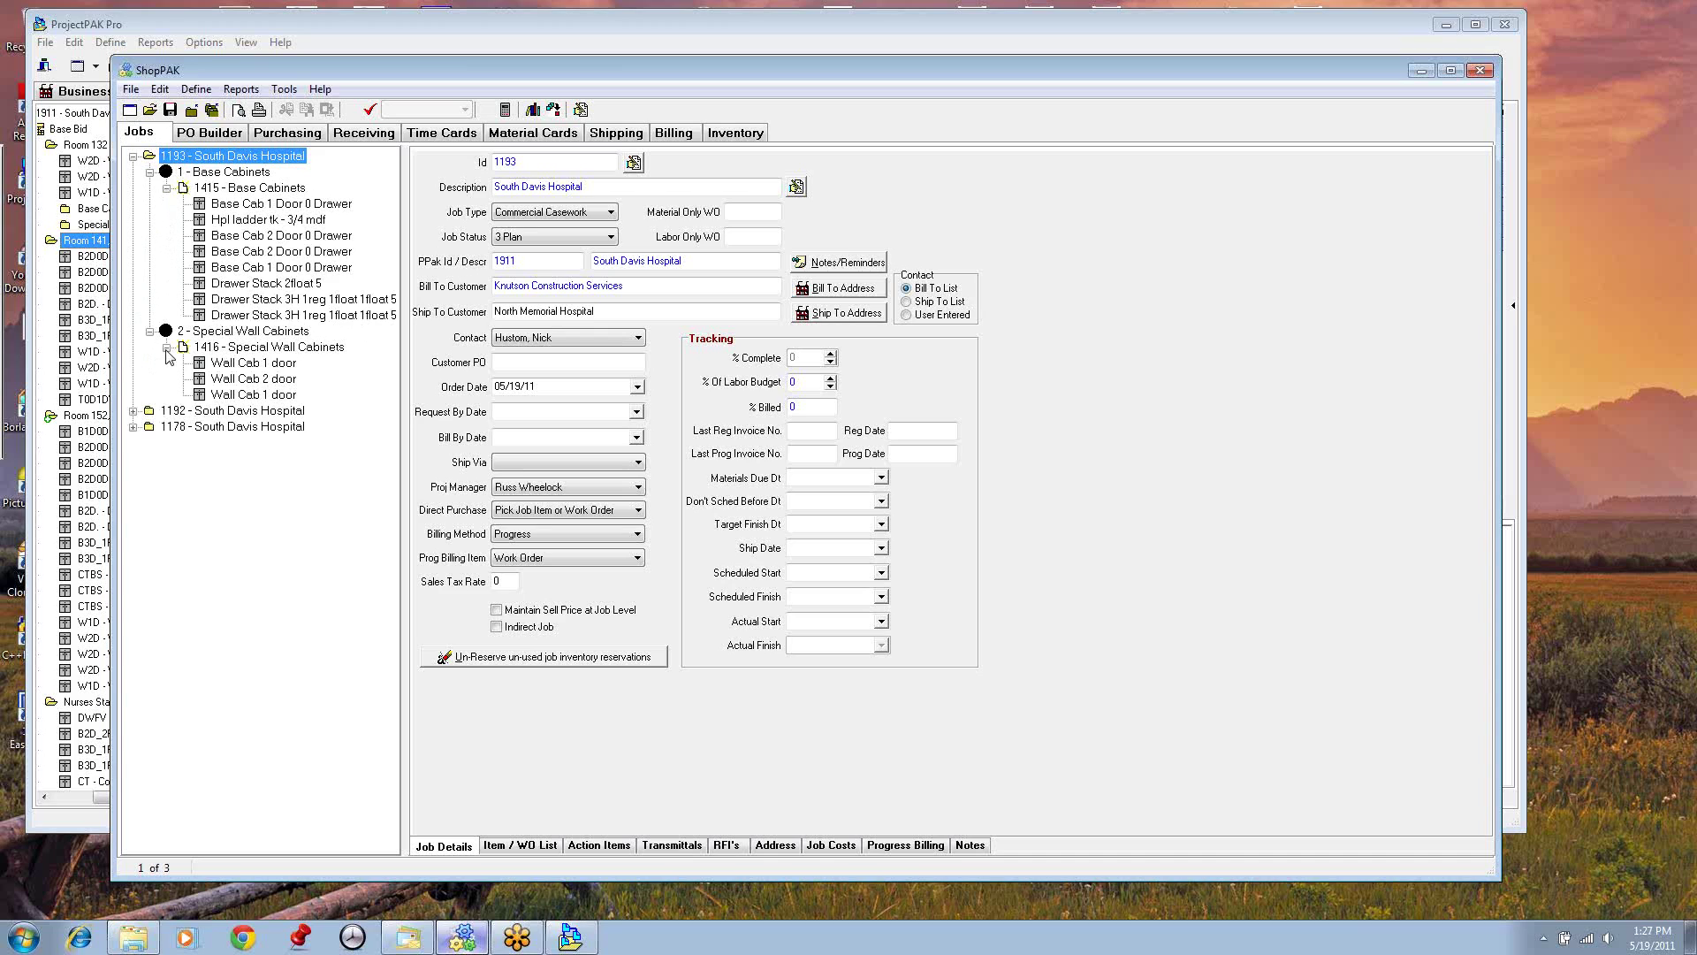
Step: Compare the Room 132 folder in ProjectPAK Pro with the converted Base Cabinets job item, work order and products in ShopPAK
click(411, 31)
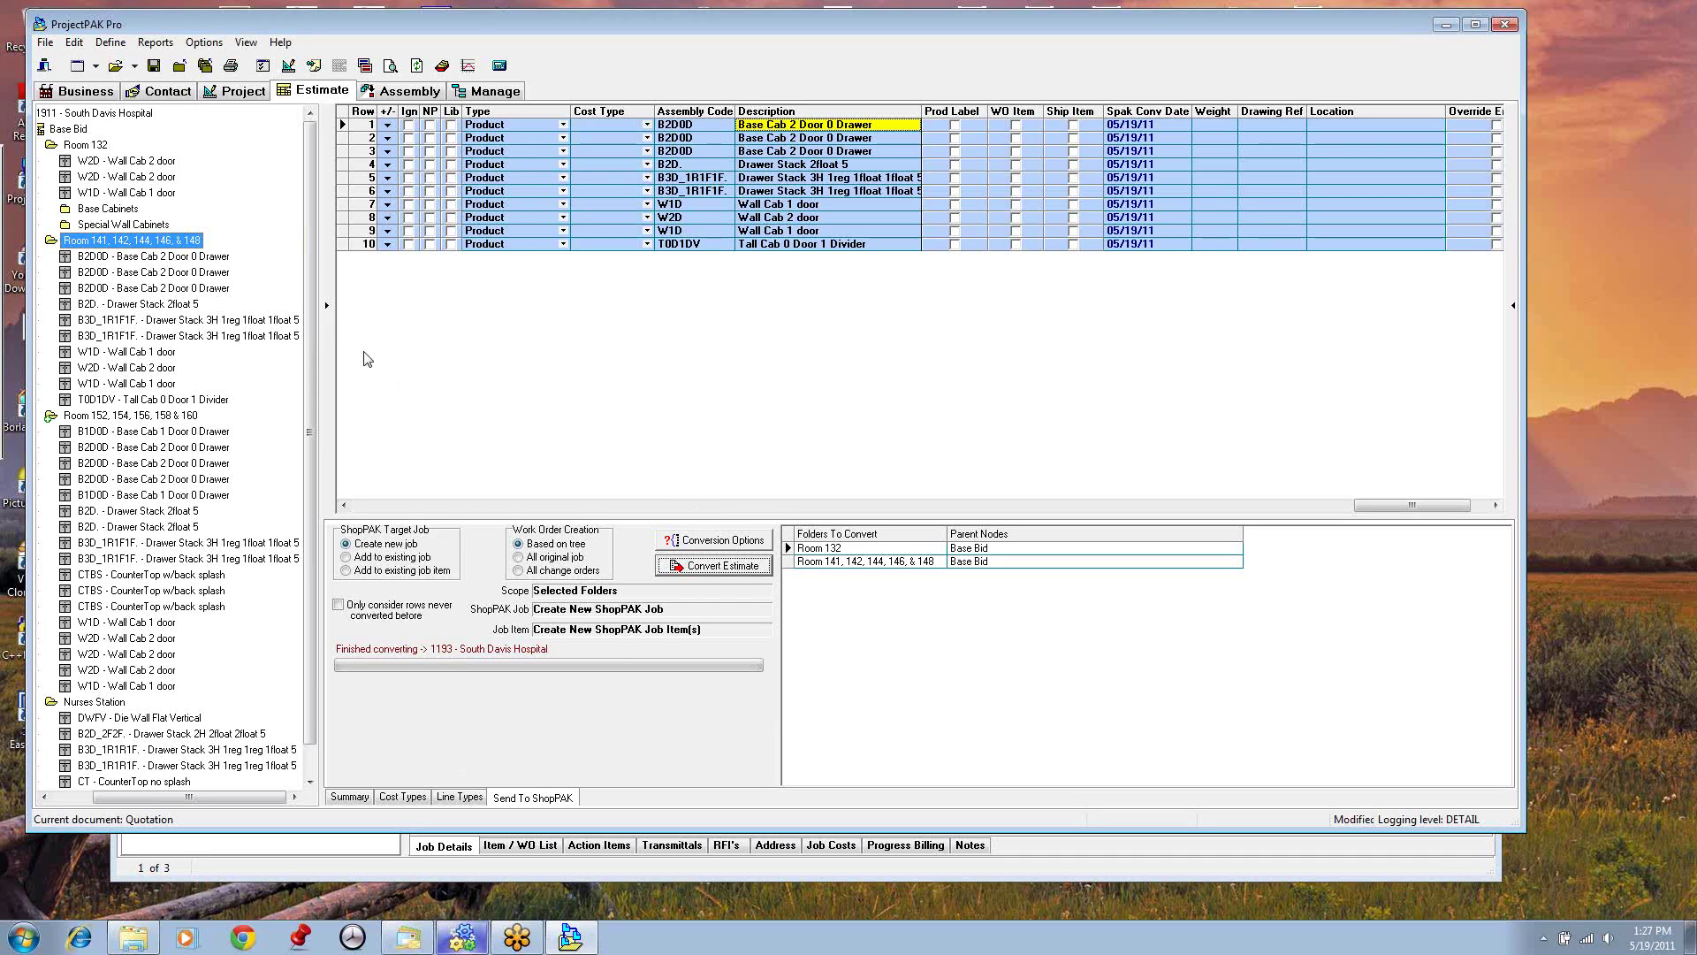
click(77, 146)
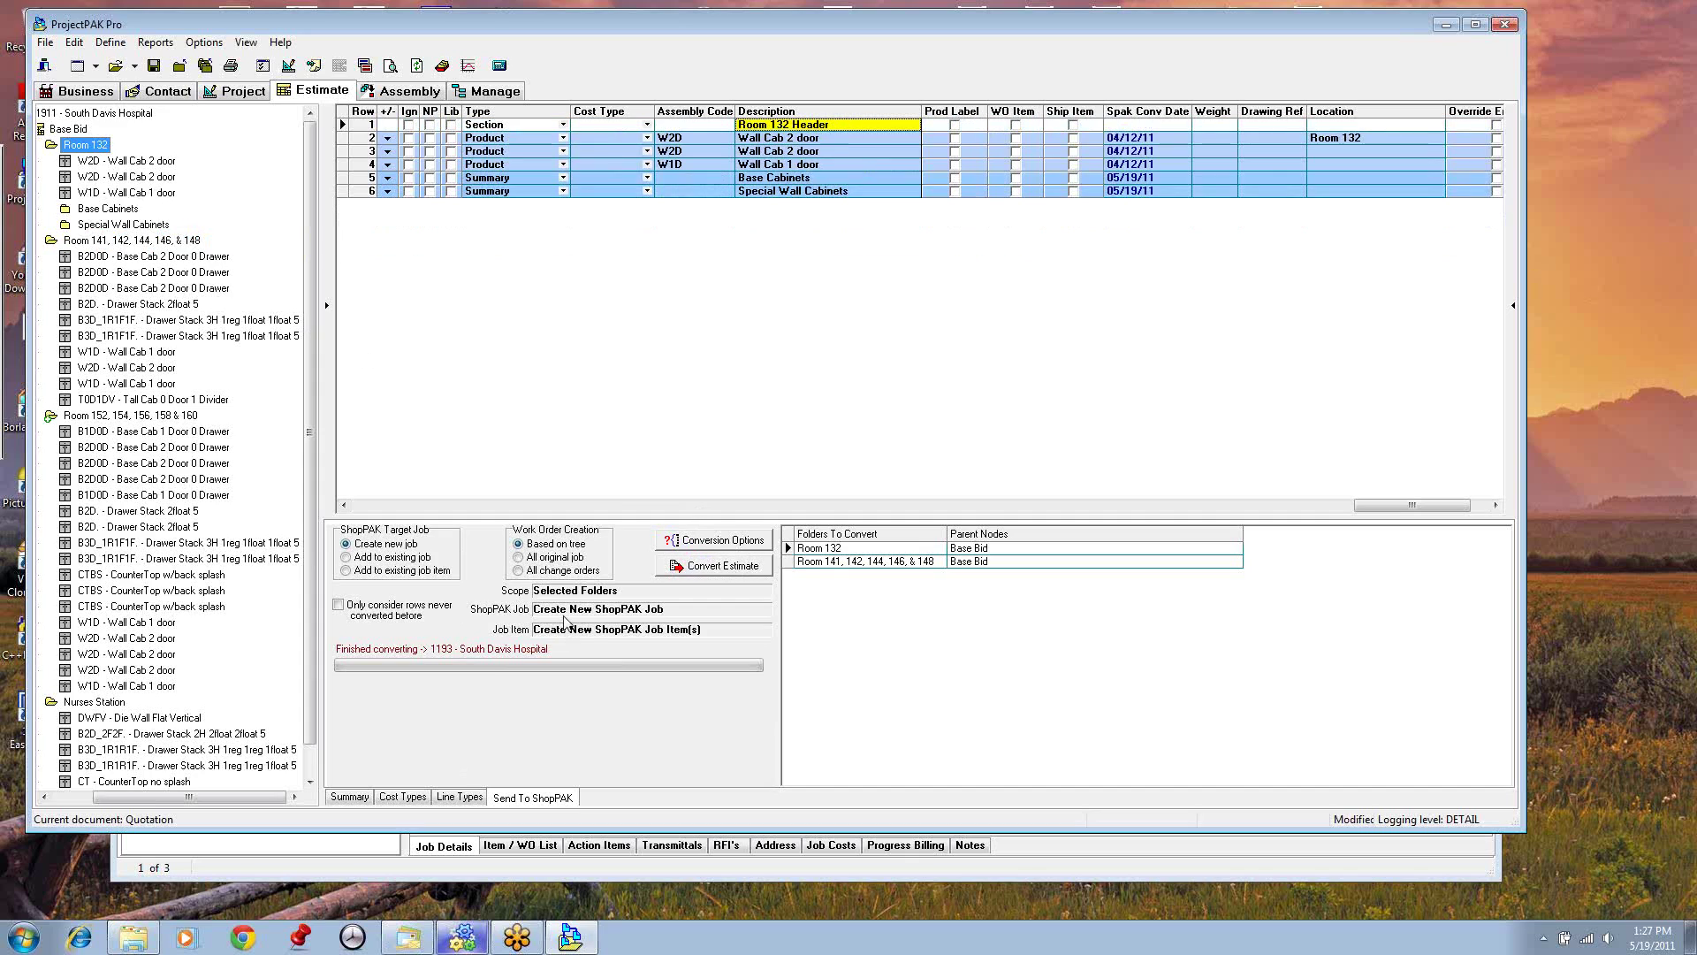
click(497, 944)
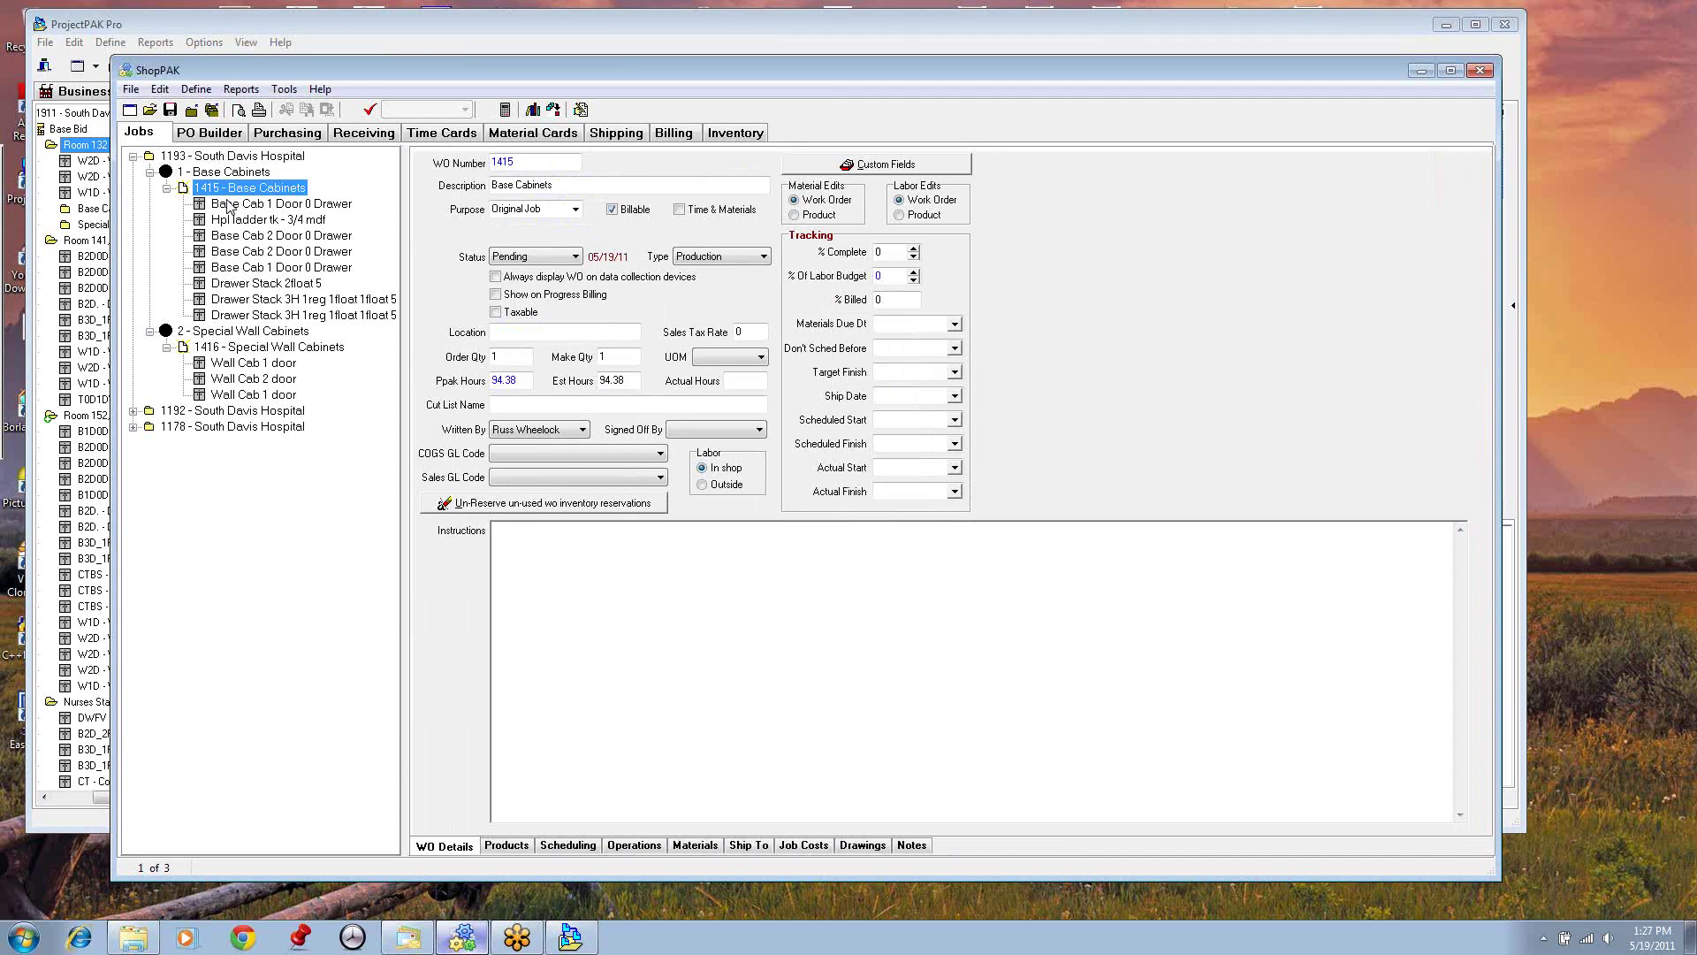
click(522, 848)
click(1330, 798)
click(1332, 799)
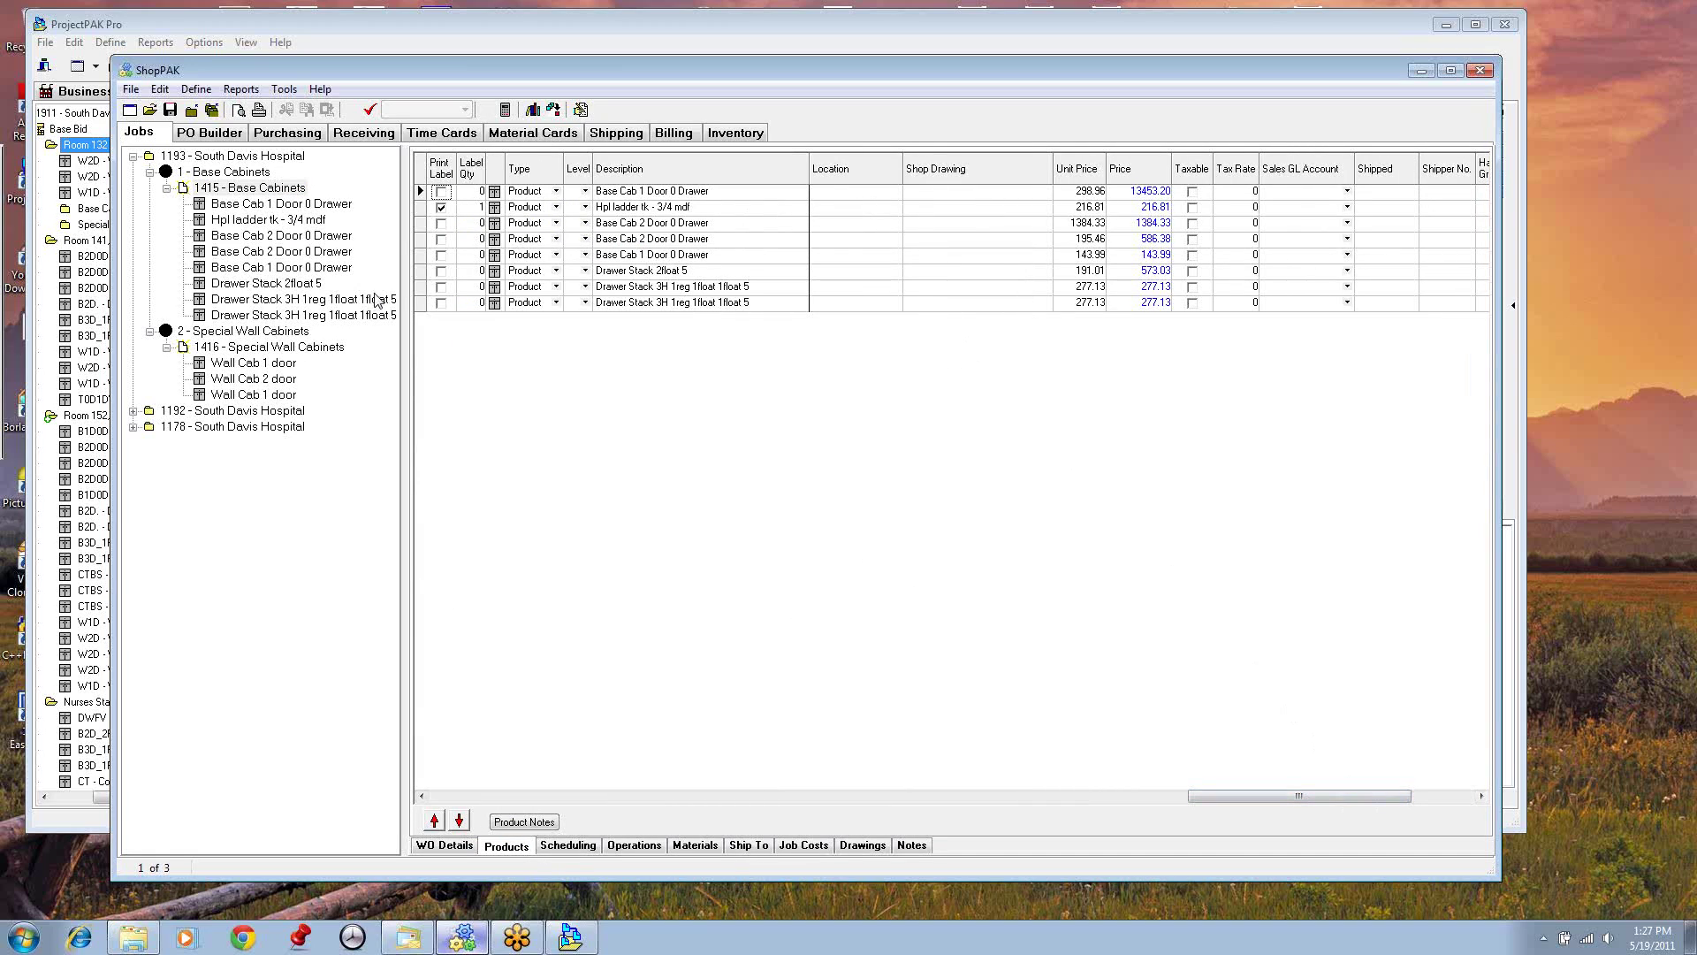
click(224, 204)
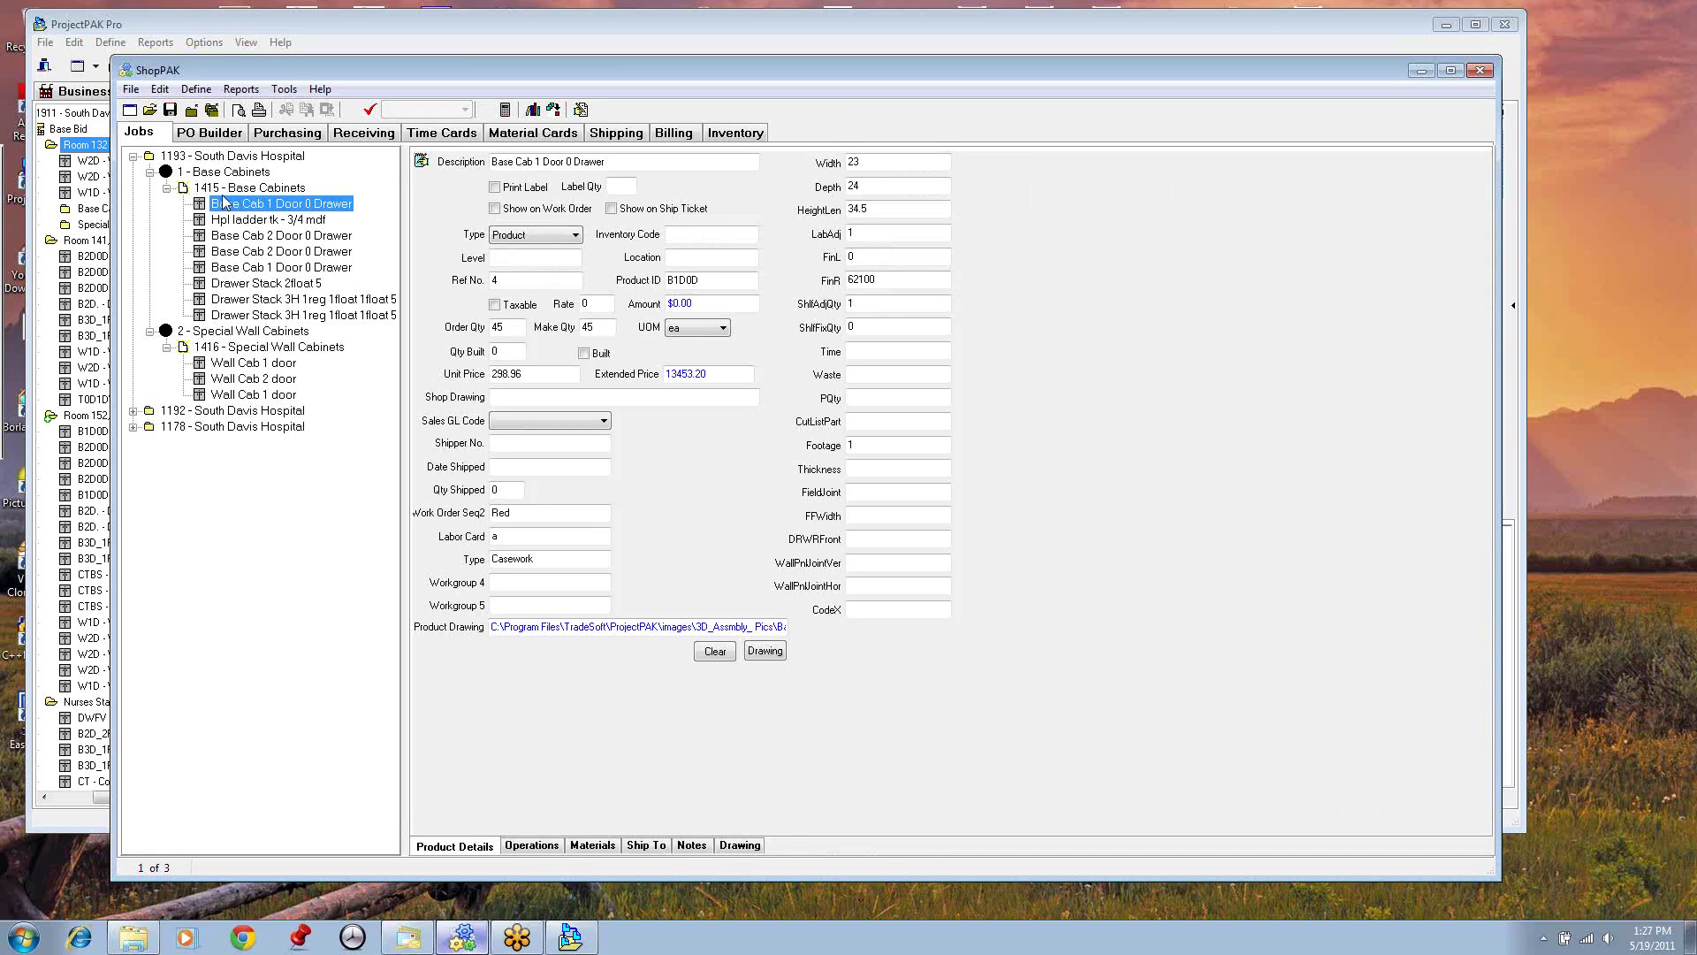
click(223, 173)
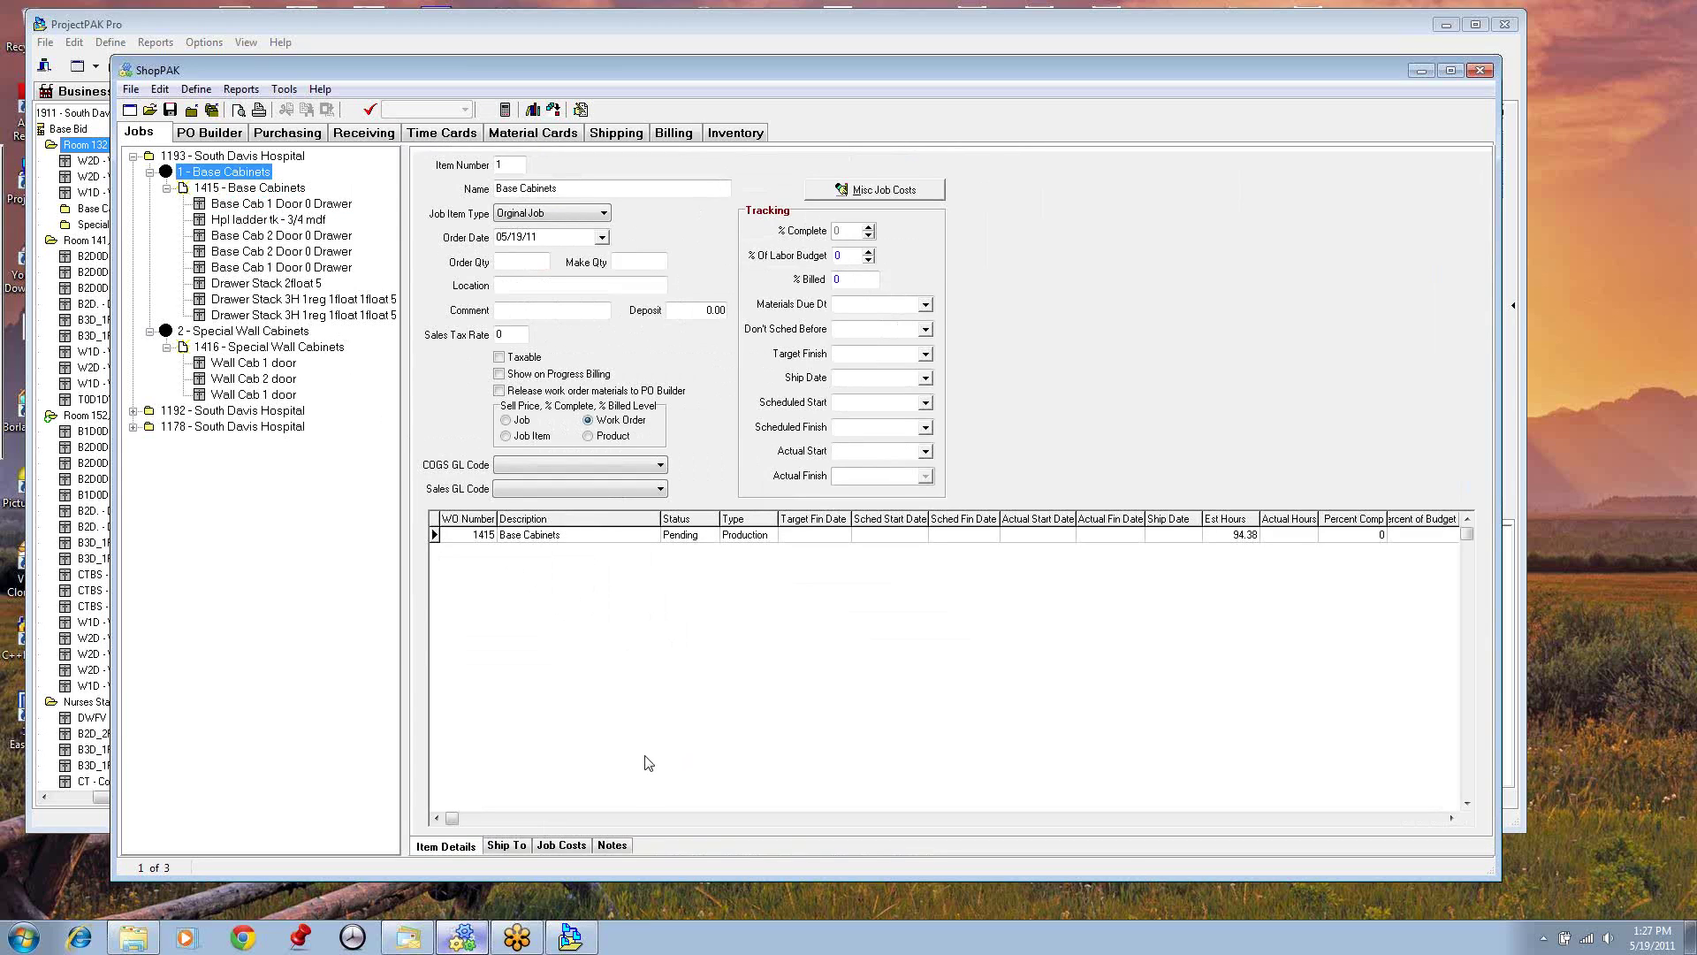
Step: Switch back to ProjectPAK Pro and review the estimate conversion options used for the selected folders
click(338, 23)
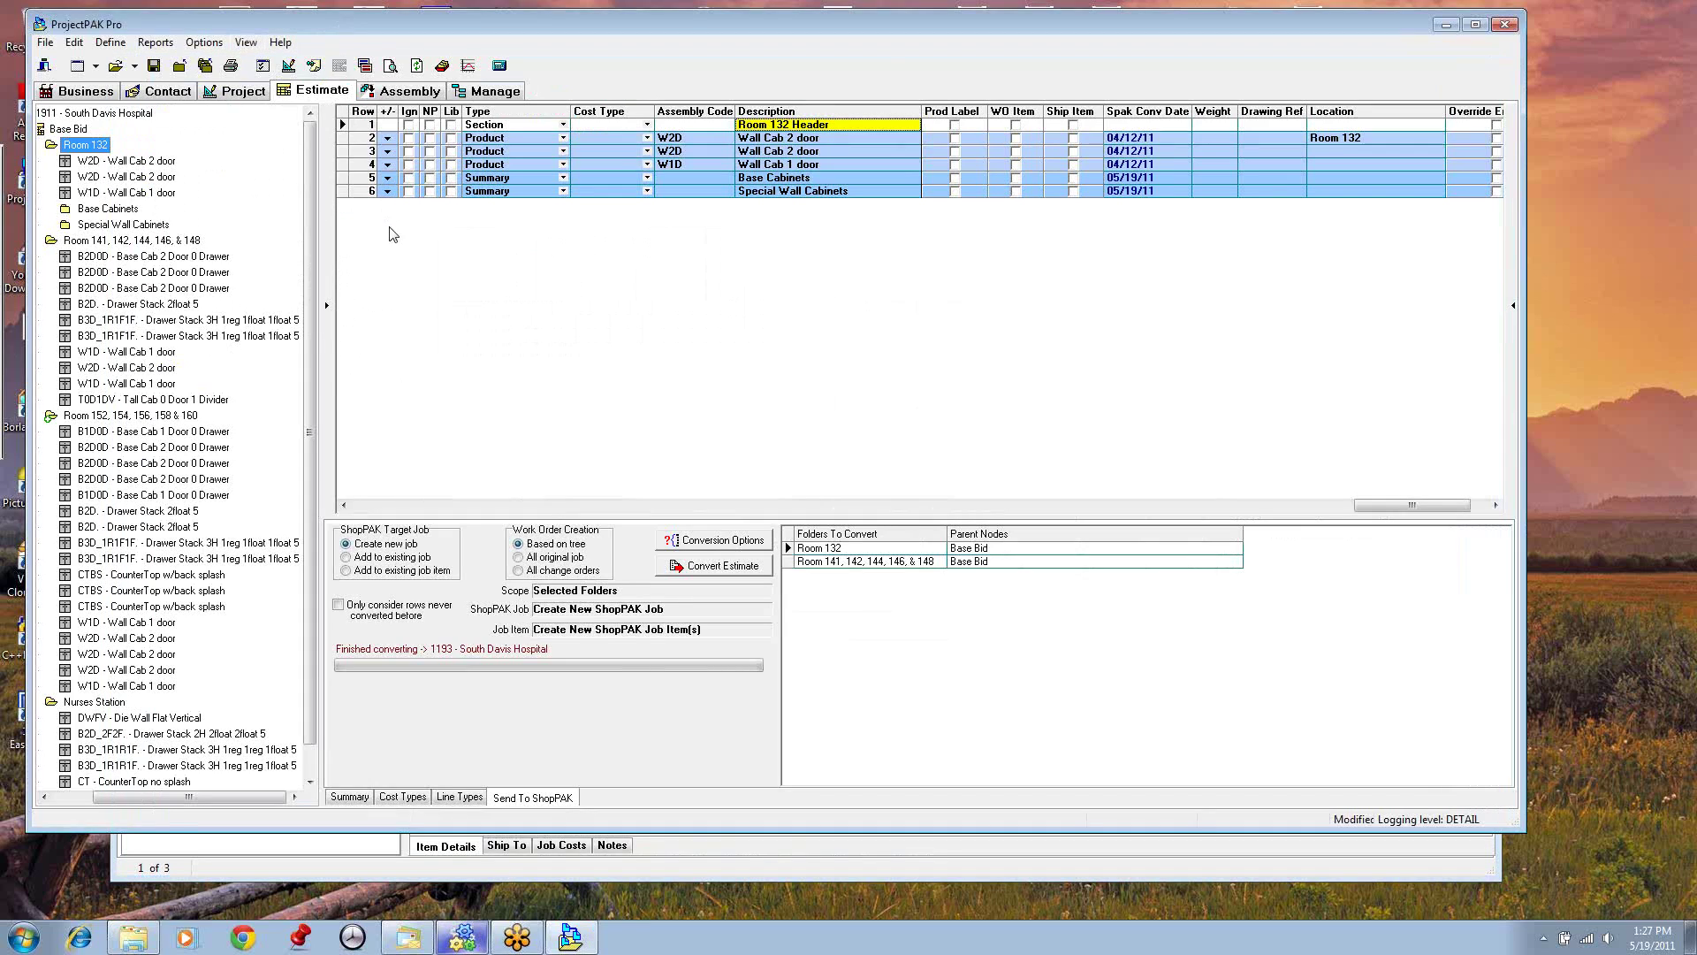
click(718, 541)
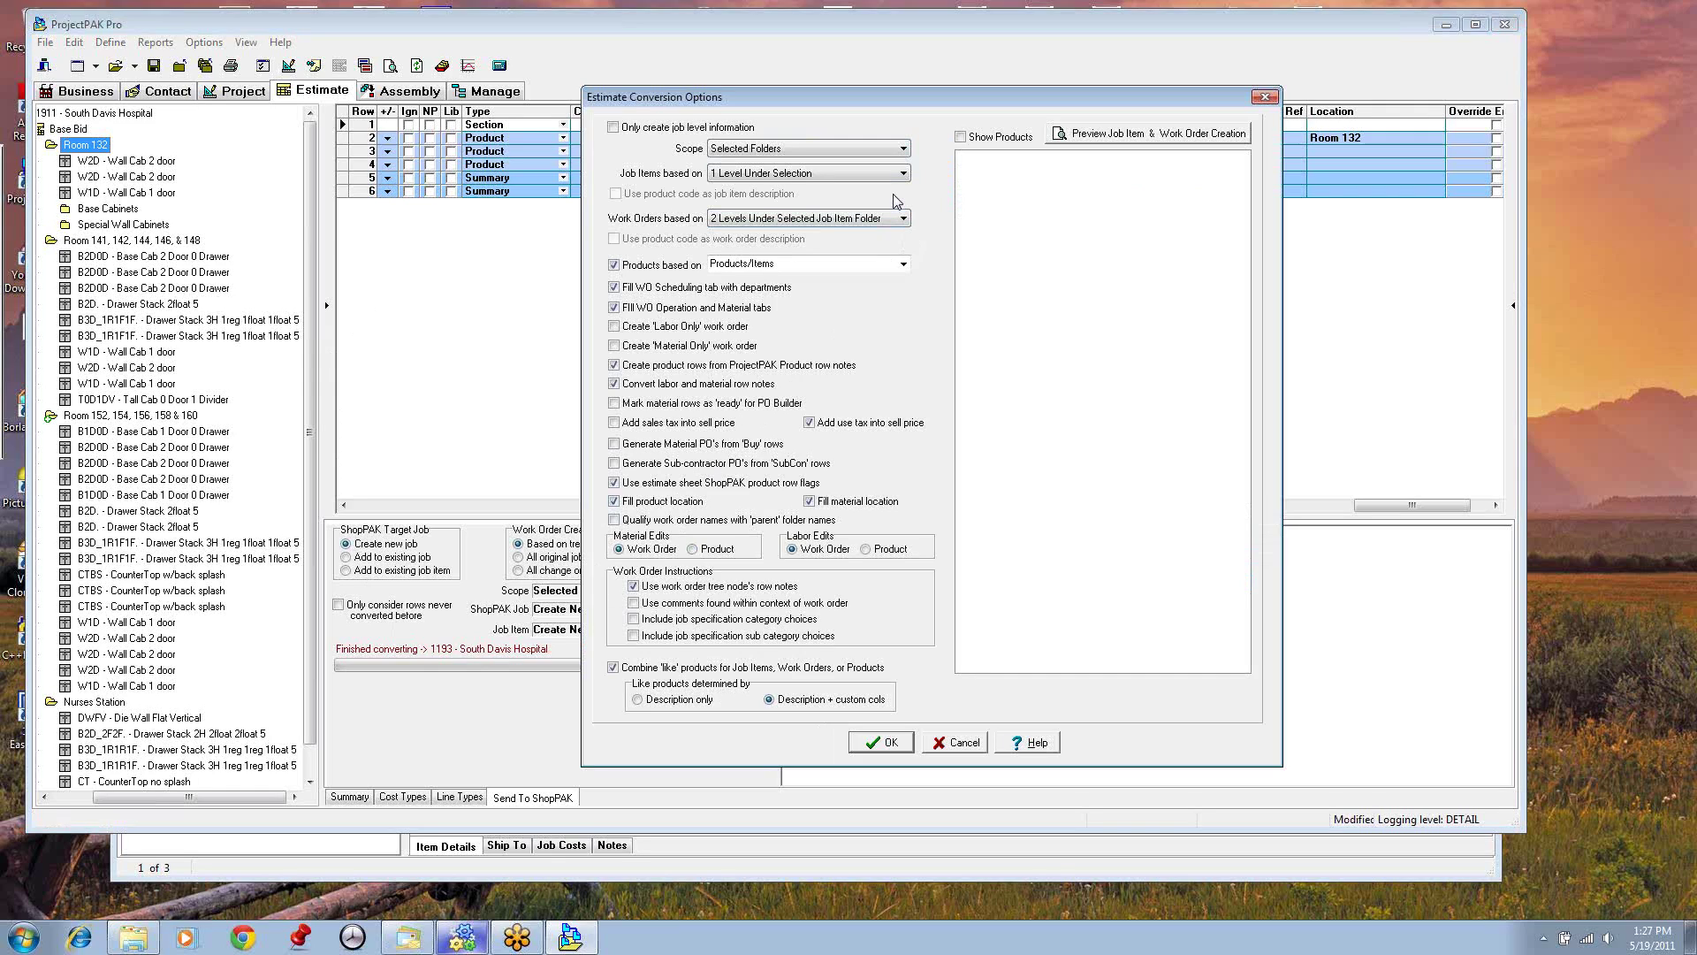
click(895, 748)
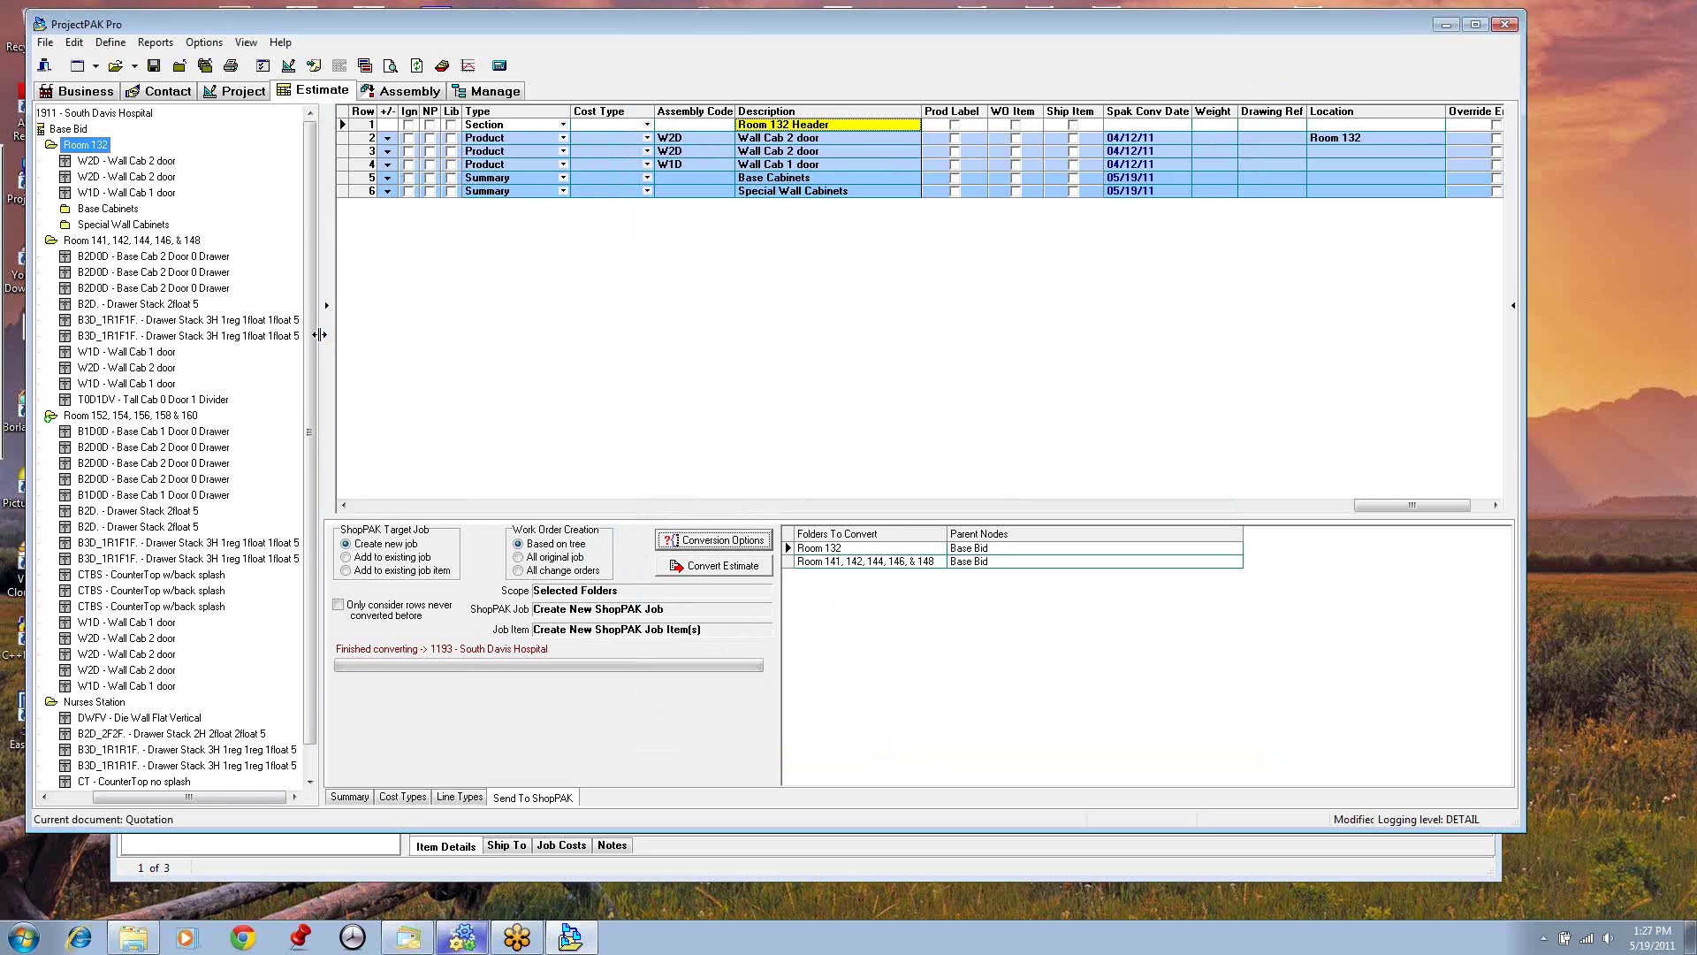
Step: Widen the estimate tree slightly and view Room 132's cost summary before returning to the ShopPAK conversion settings
drag(319, 334, 341, 339)
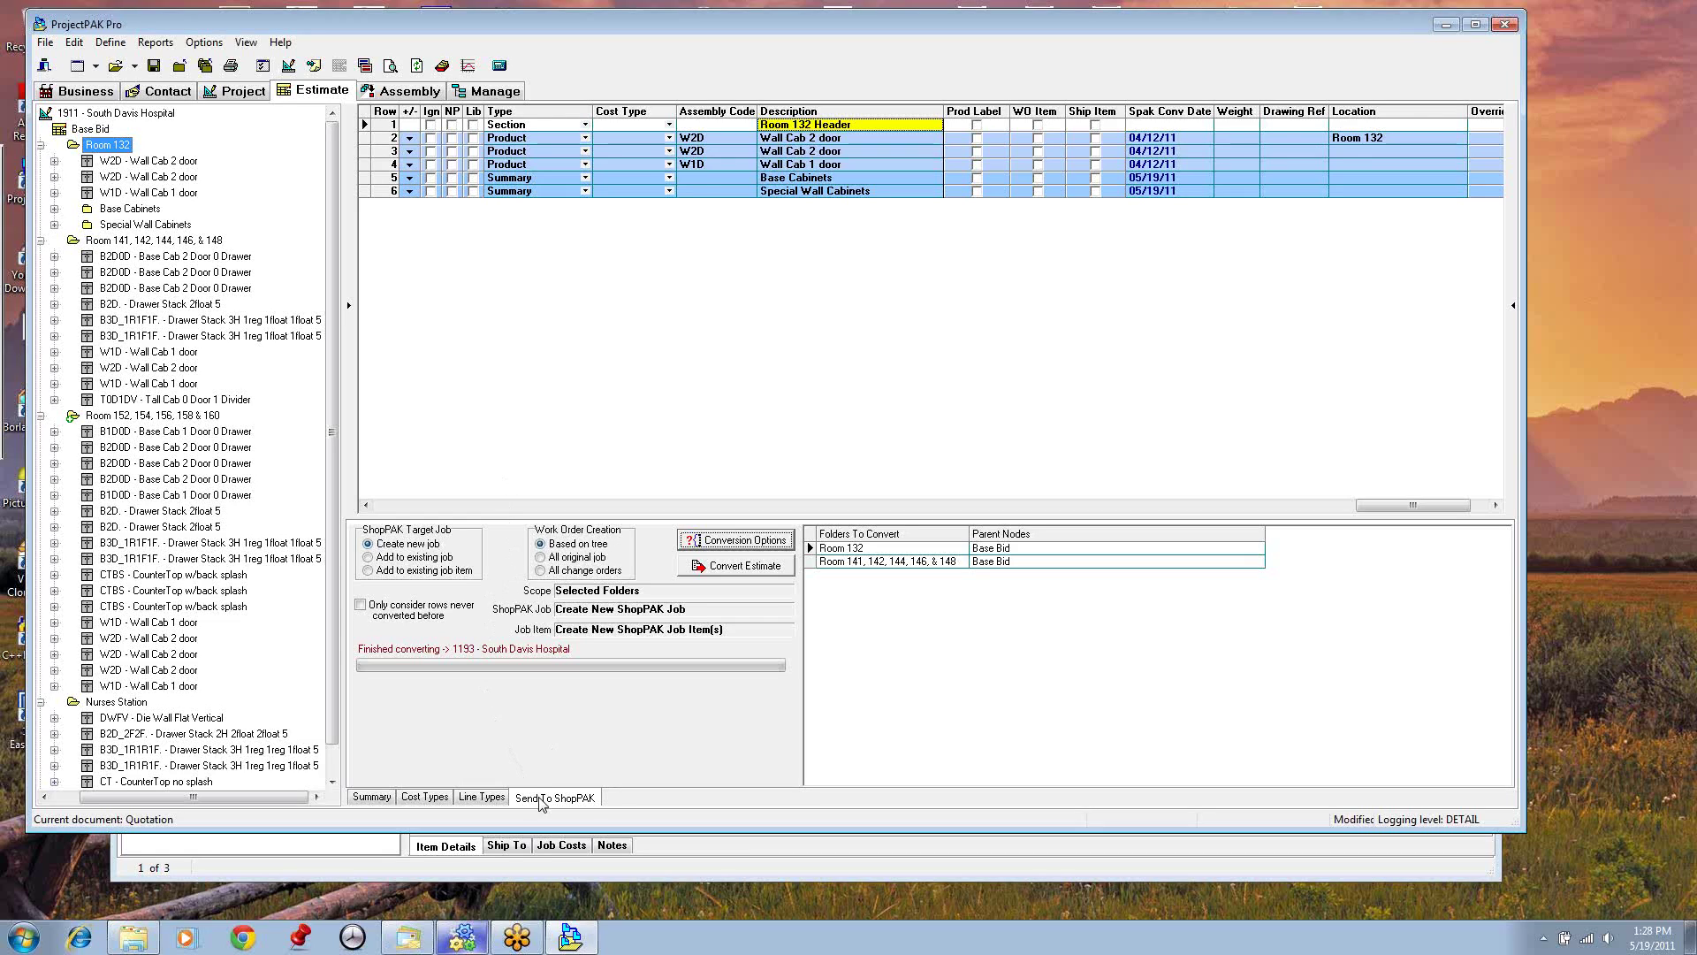
click(381, 798)
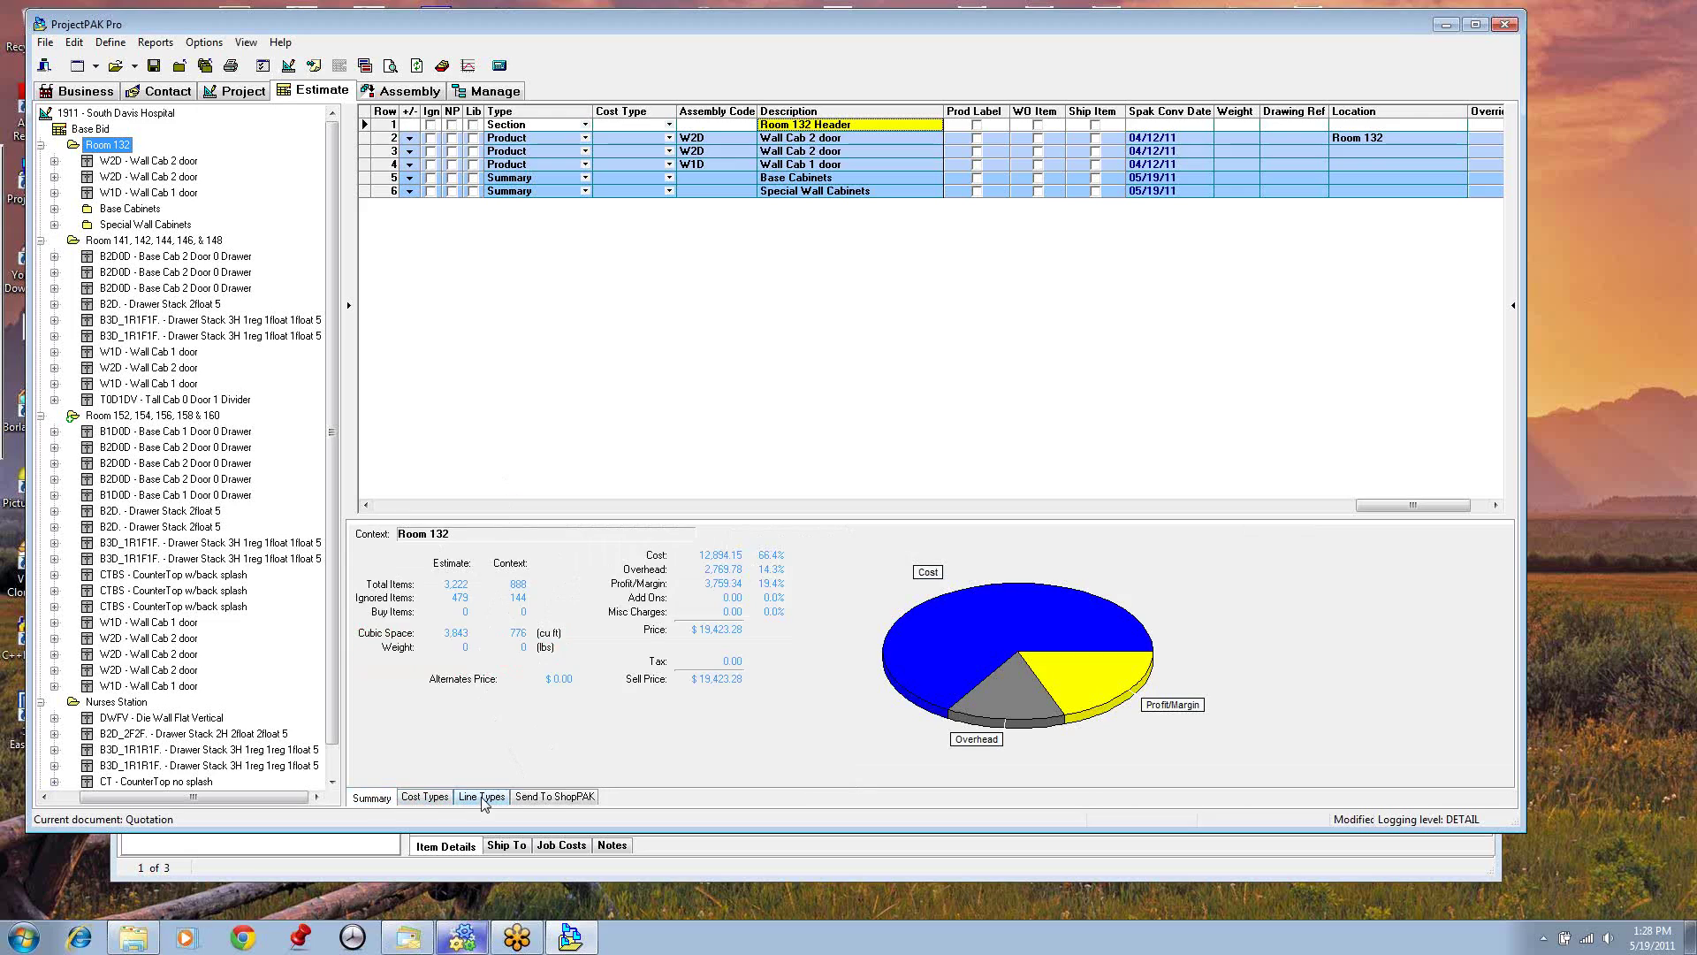
click(536, 800)
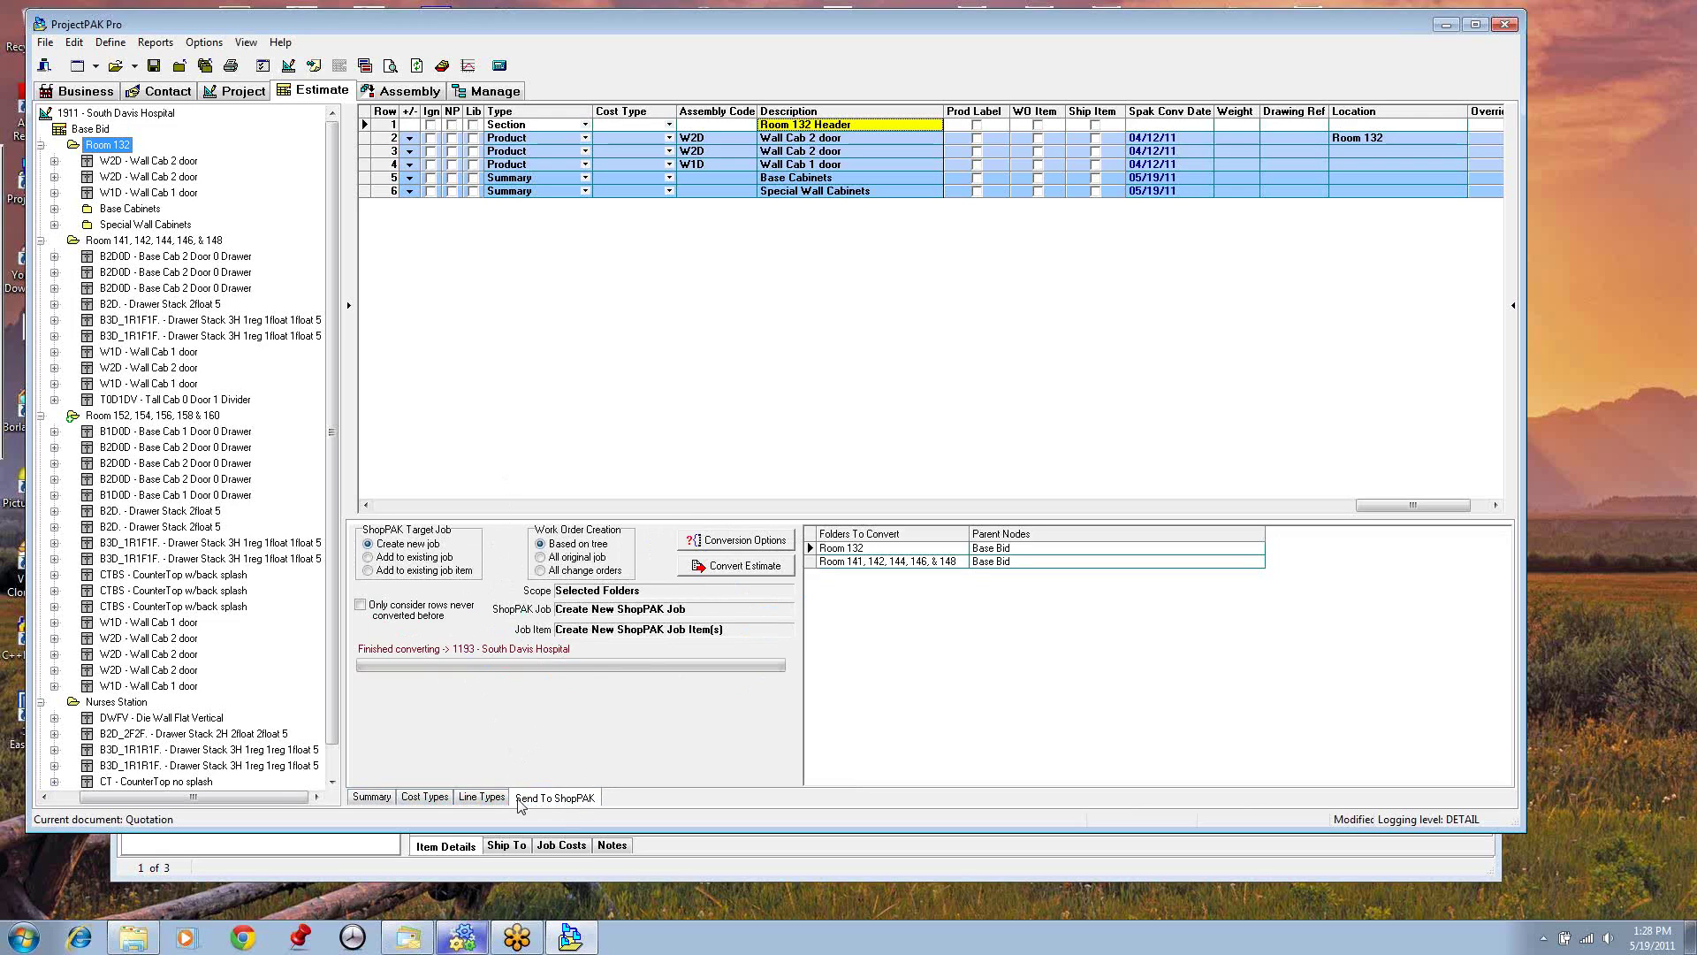
Step: Reopen the estimate conversion options and base the job items on Products/Items
click(727, 541)
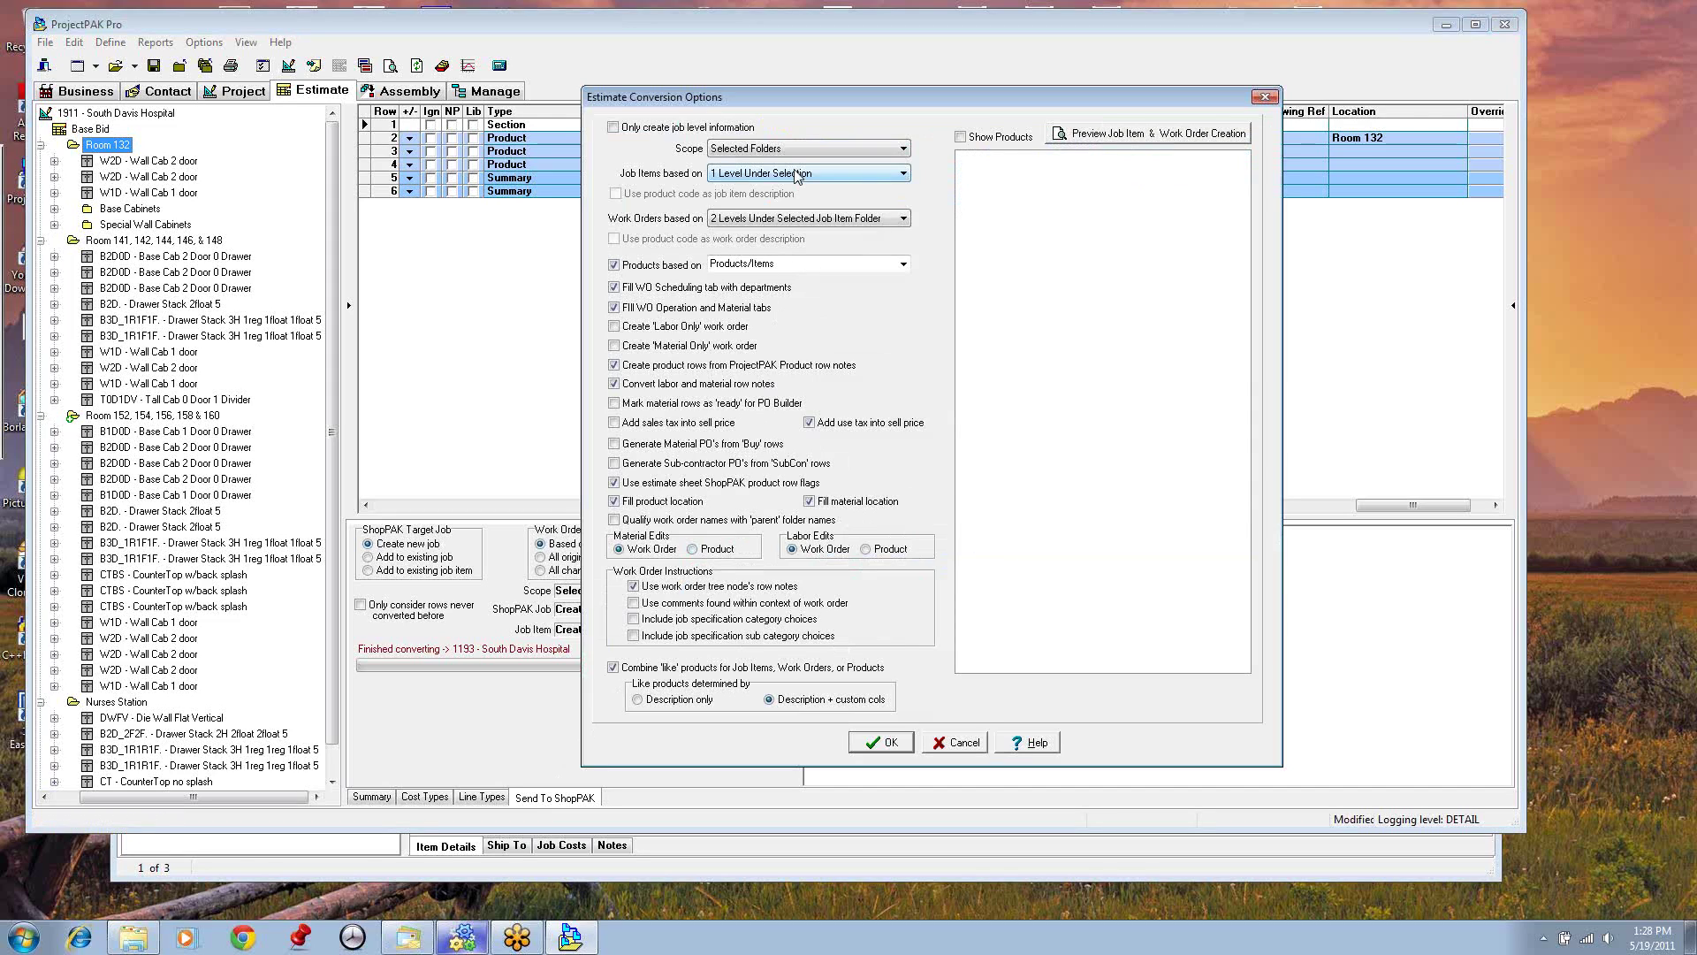
click(906, 175)
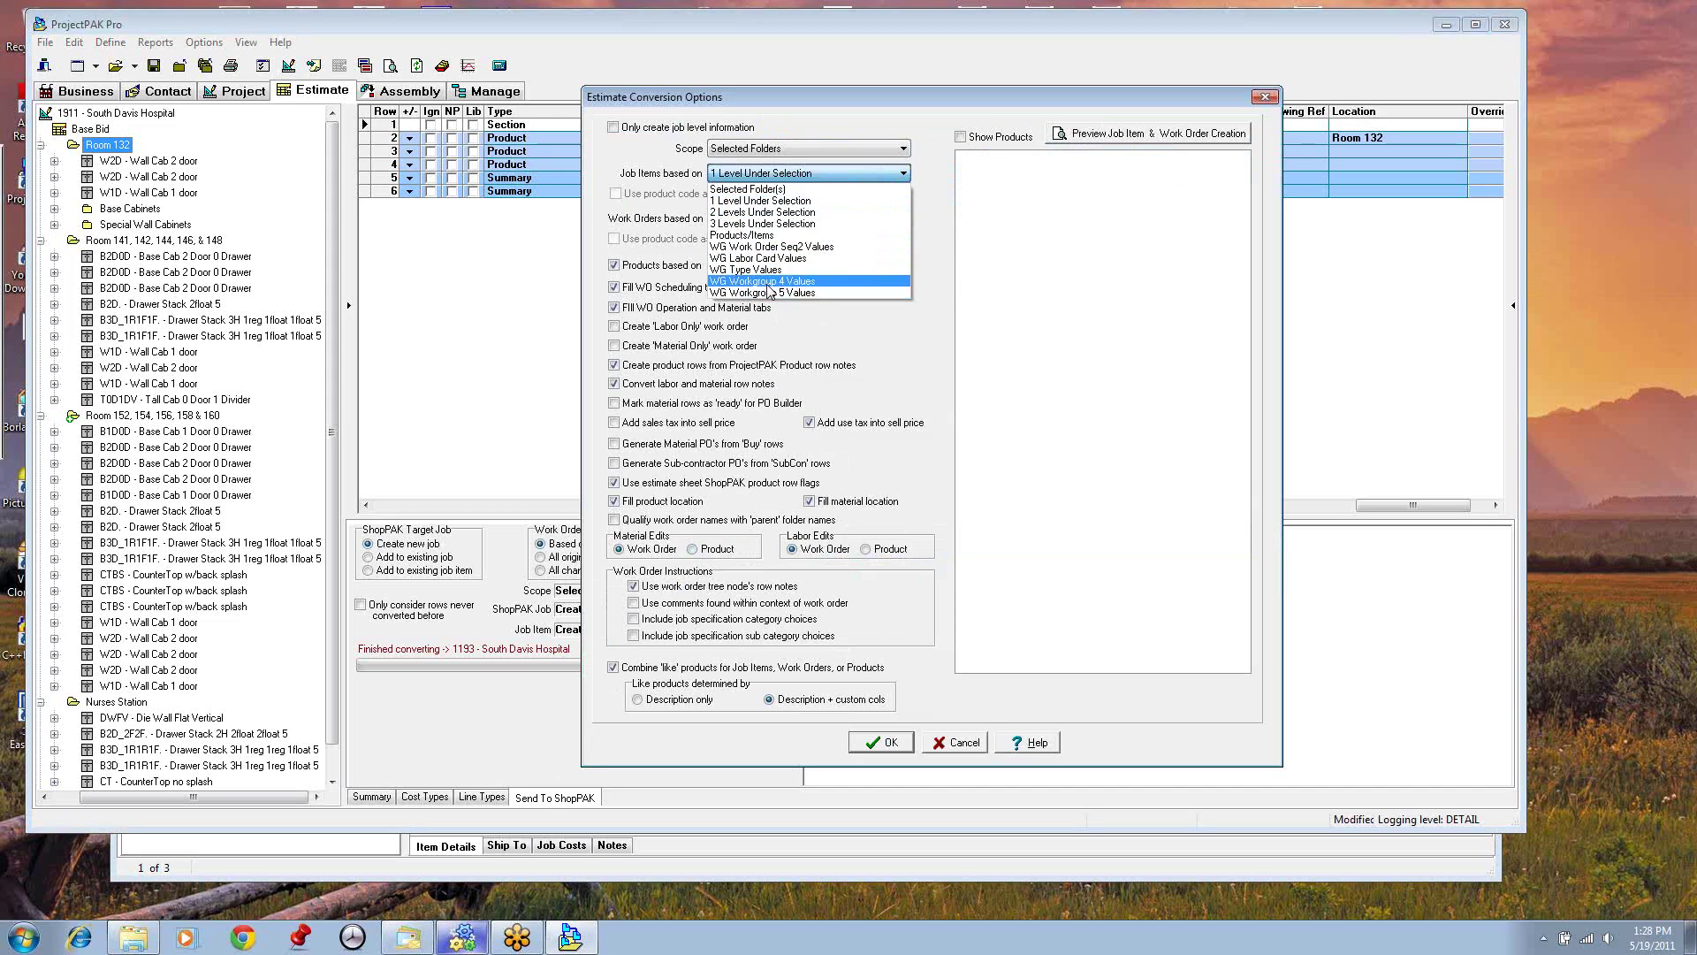
click(756, 236)
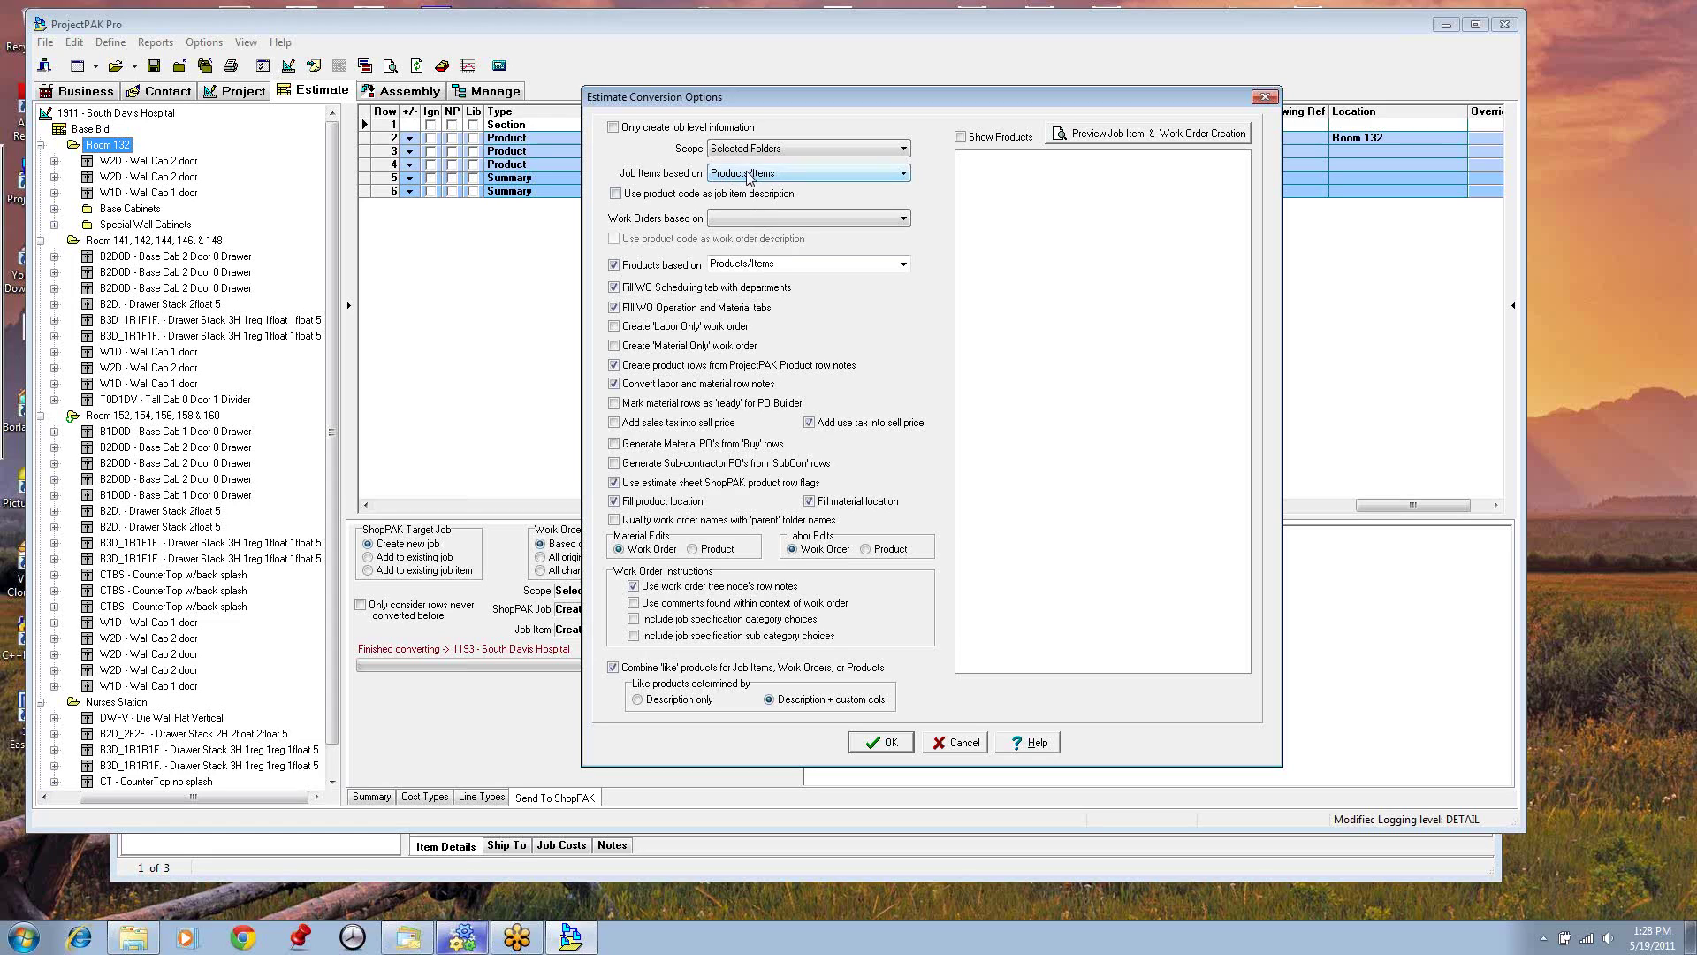
Step: Try to preview the job item and work order creation without a work order basis selected
click(1154, 139)
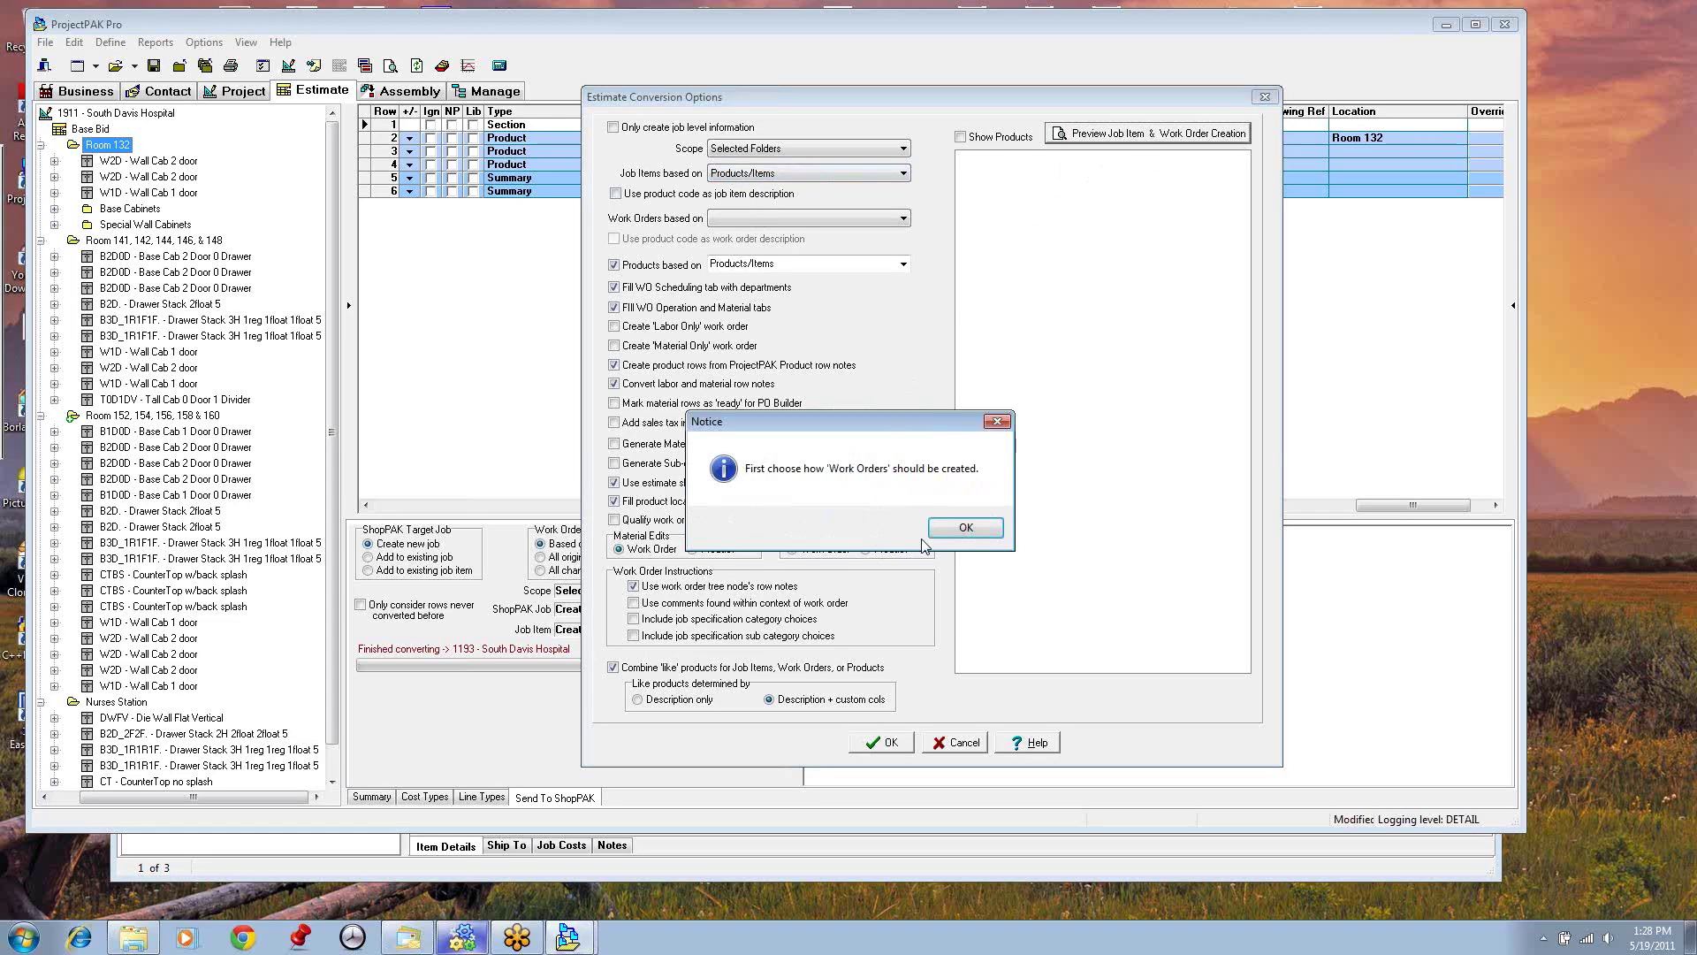
click(964, 528)
click(898, 219)
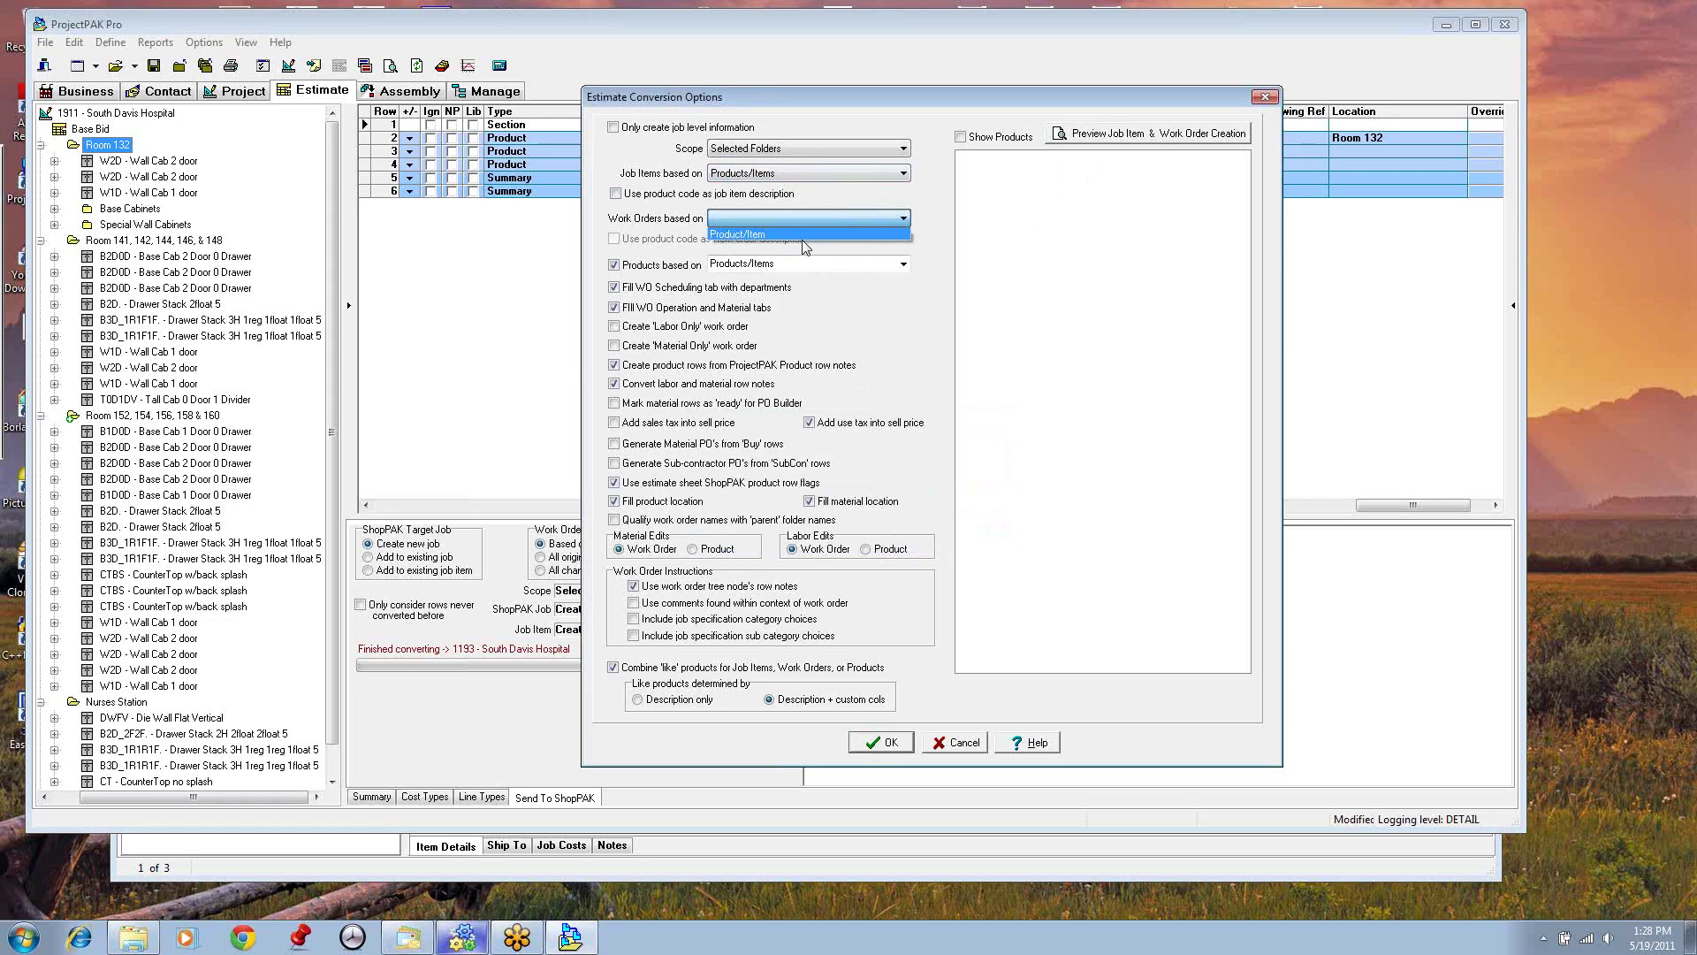
click(1163, 146)
click(1149, 134)
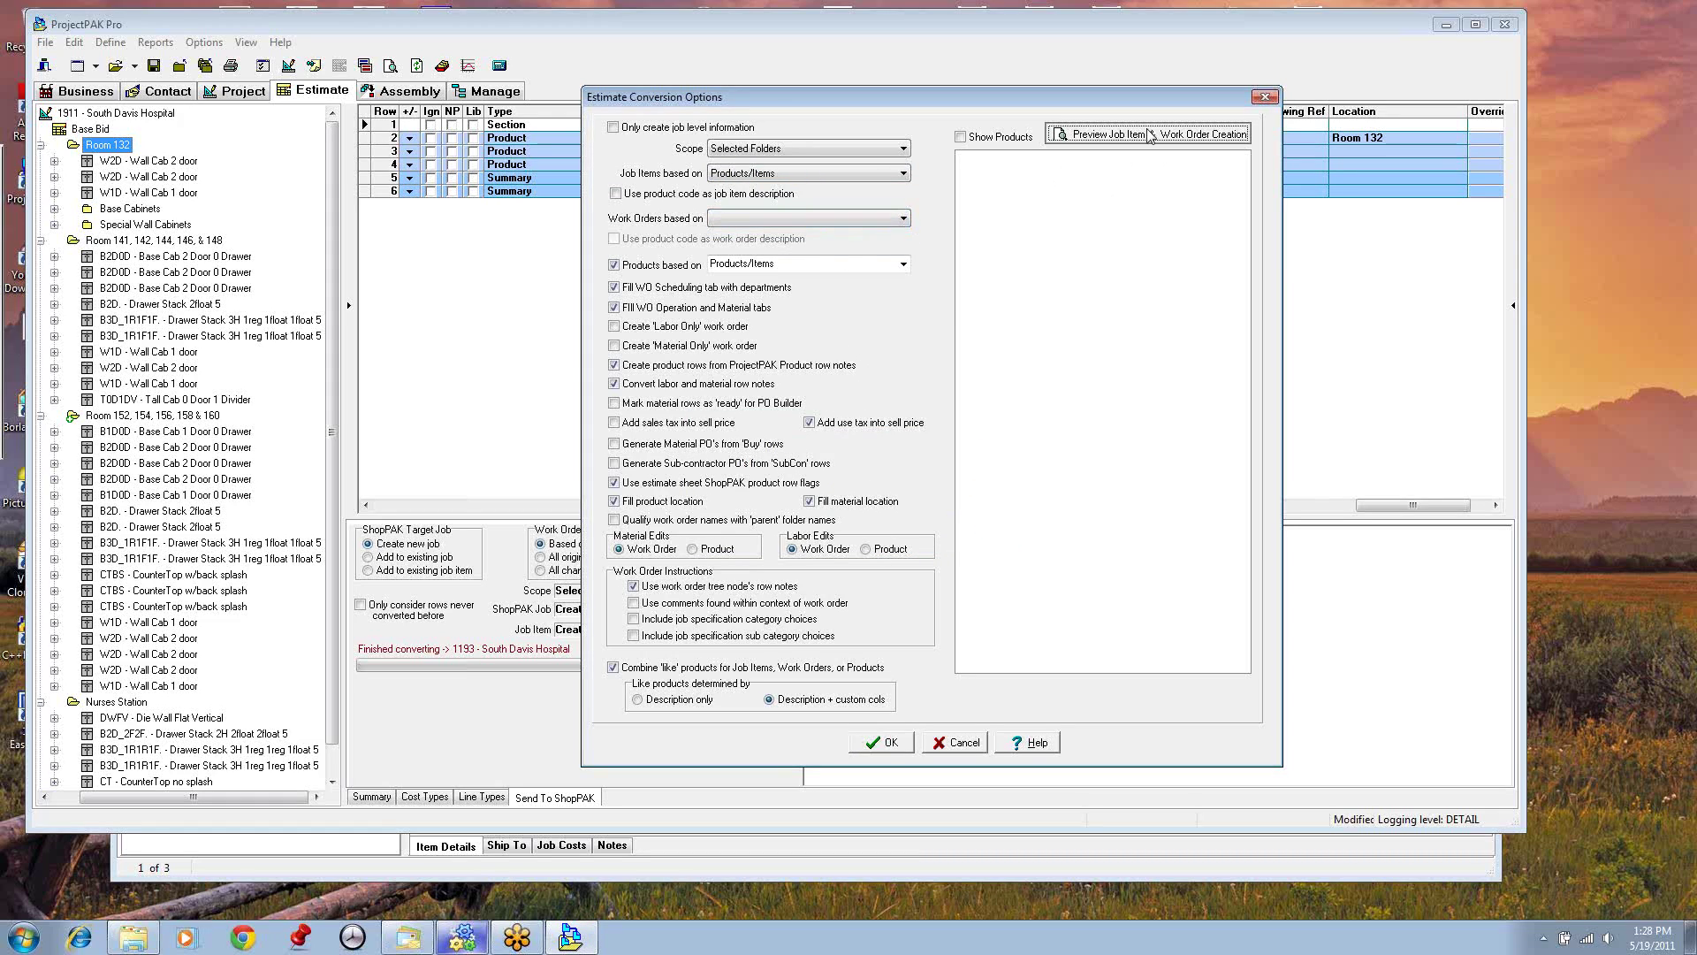
click(963, 526)
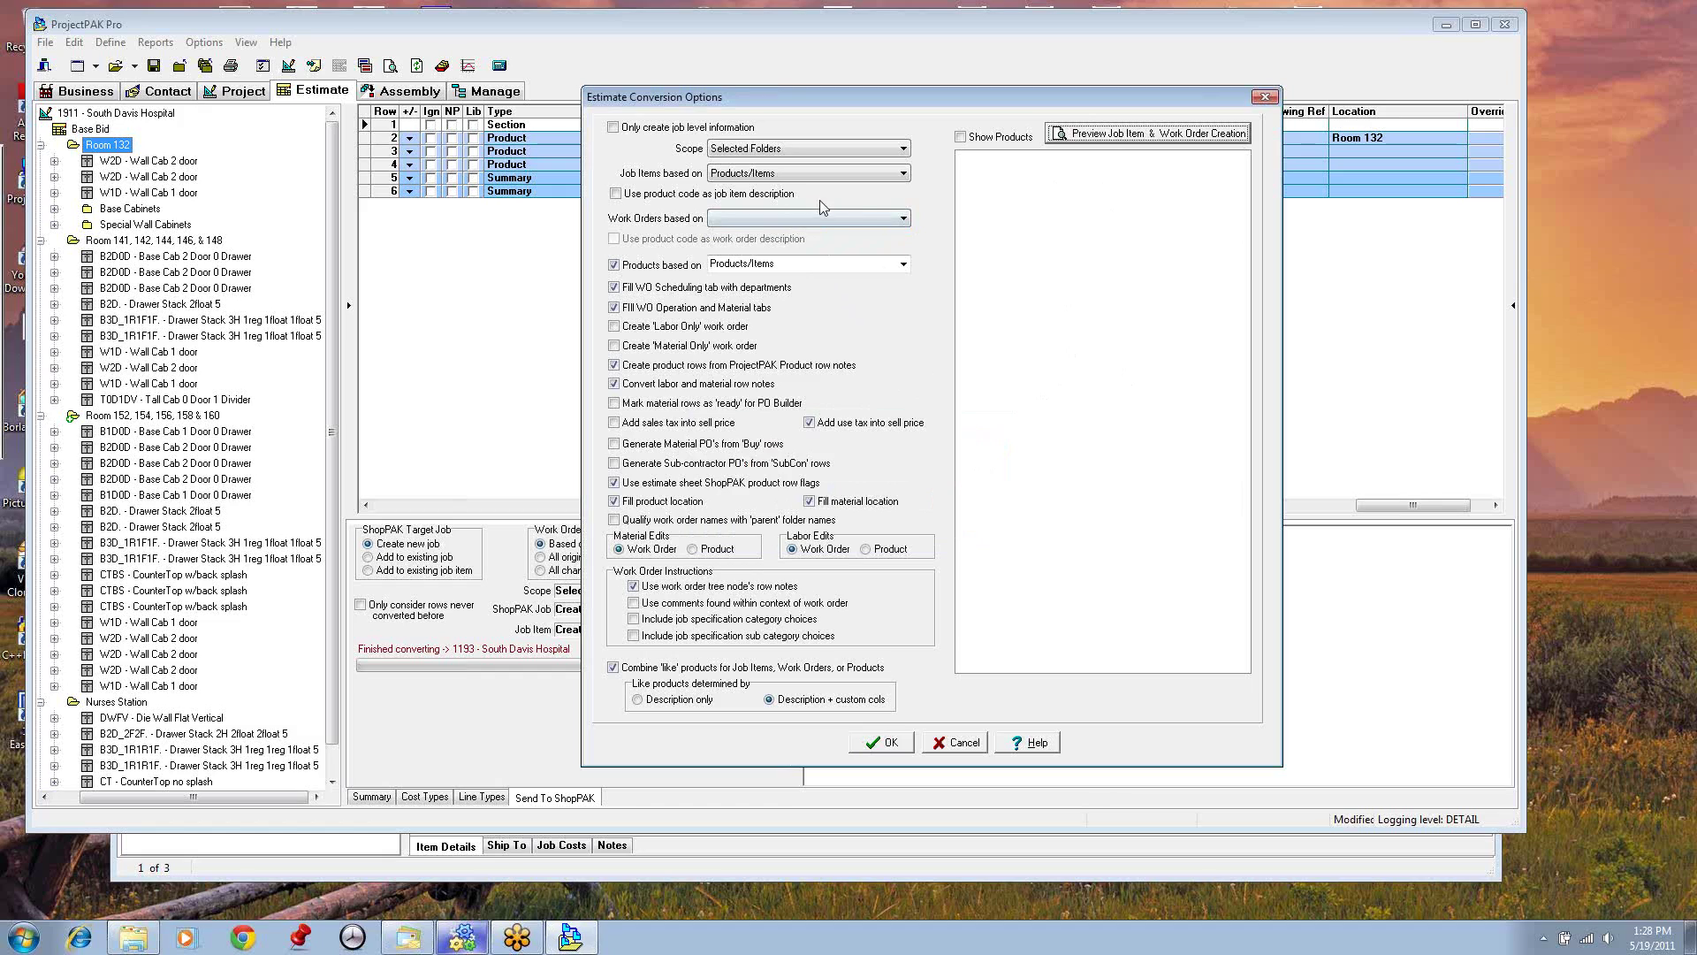
Step: Base the work orders on Product/Item and preview the job item and work order creation with products shown
click(904, 218)
click(739, 235)
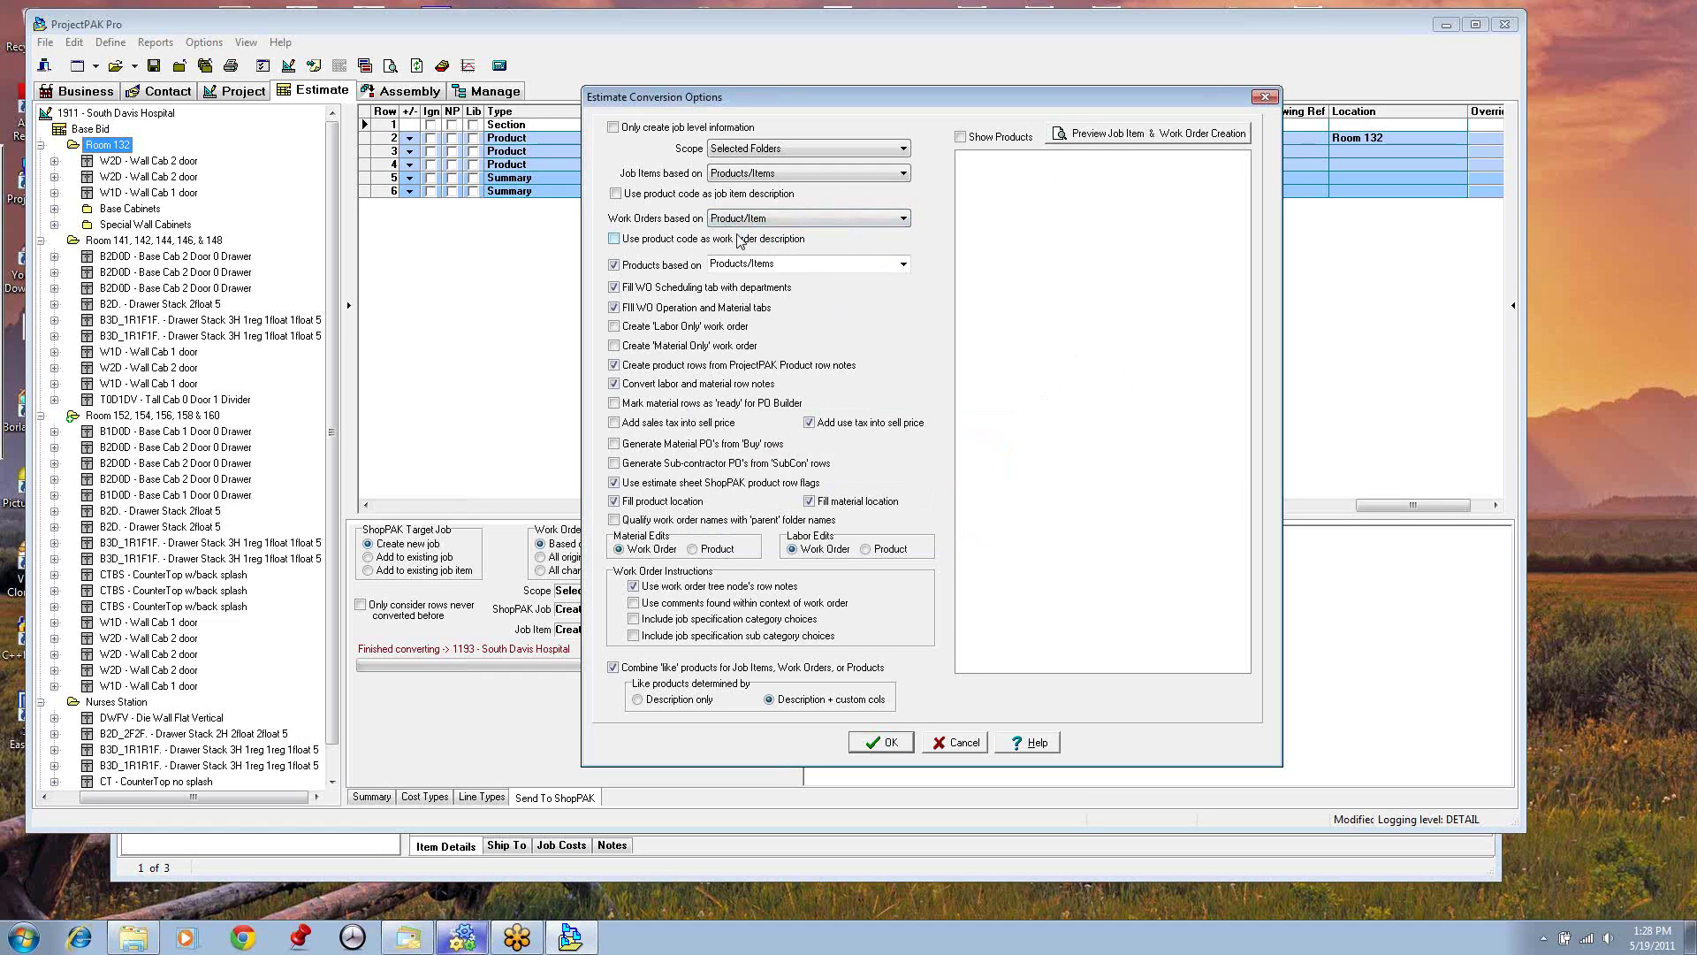
click(1211, 138)
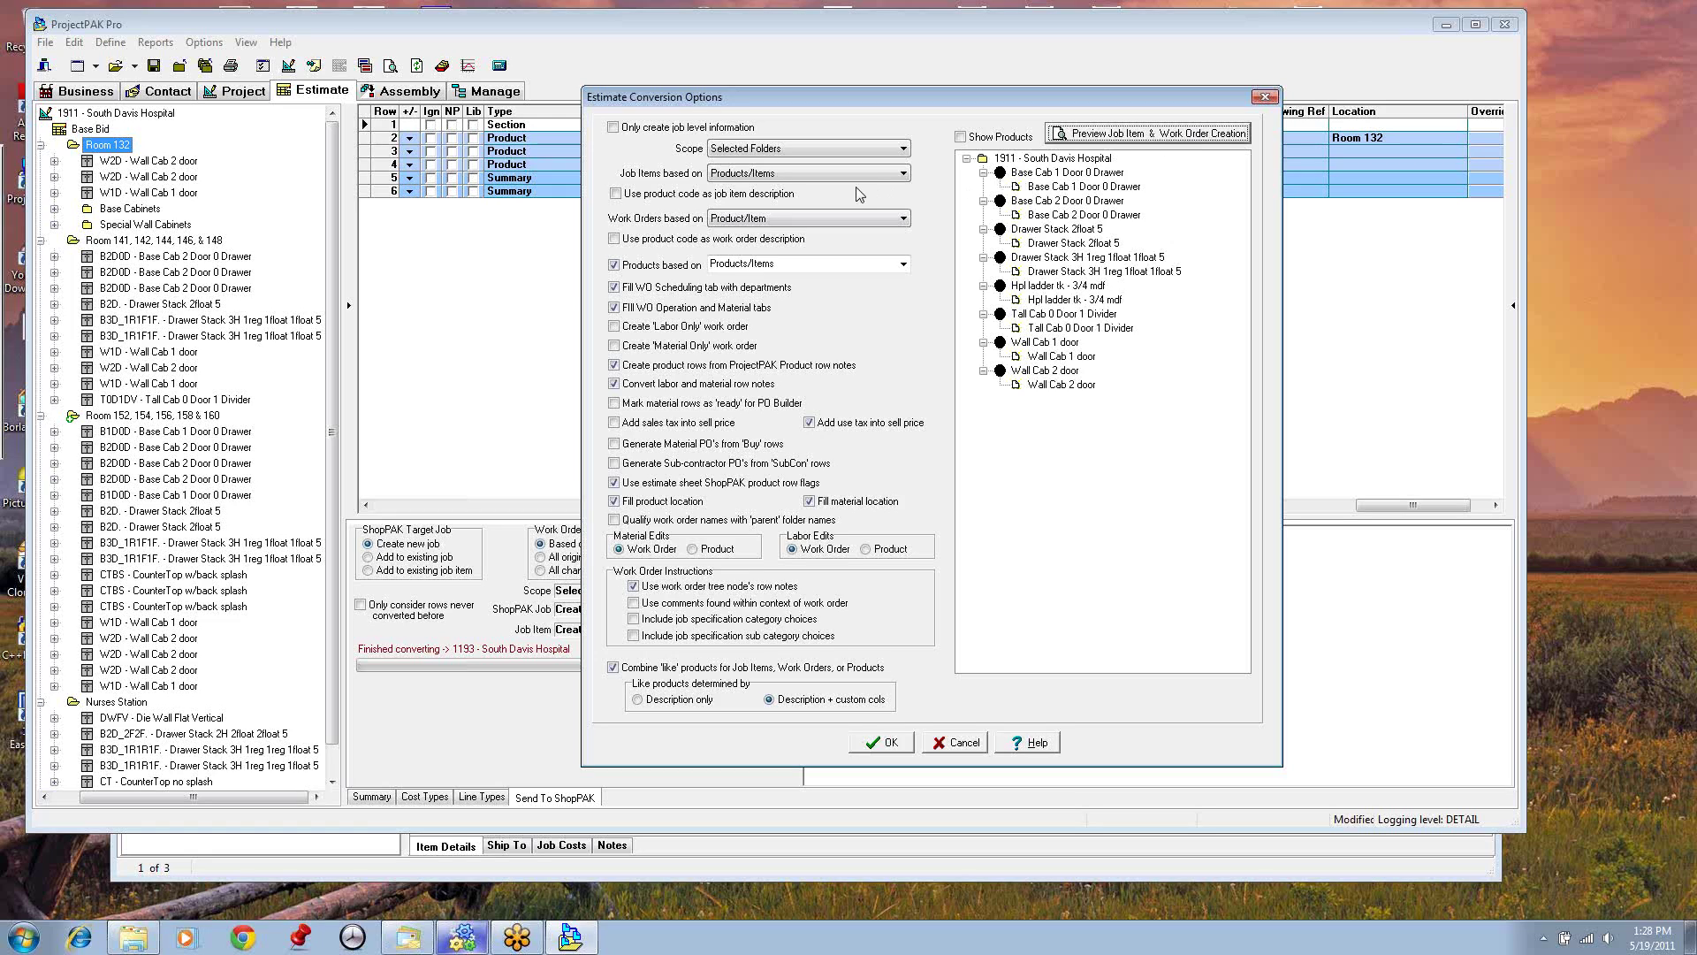
click(964, 137)
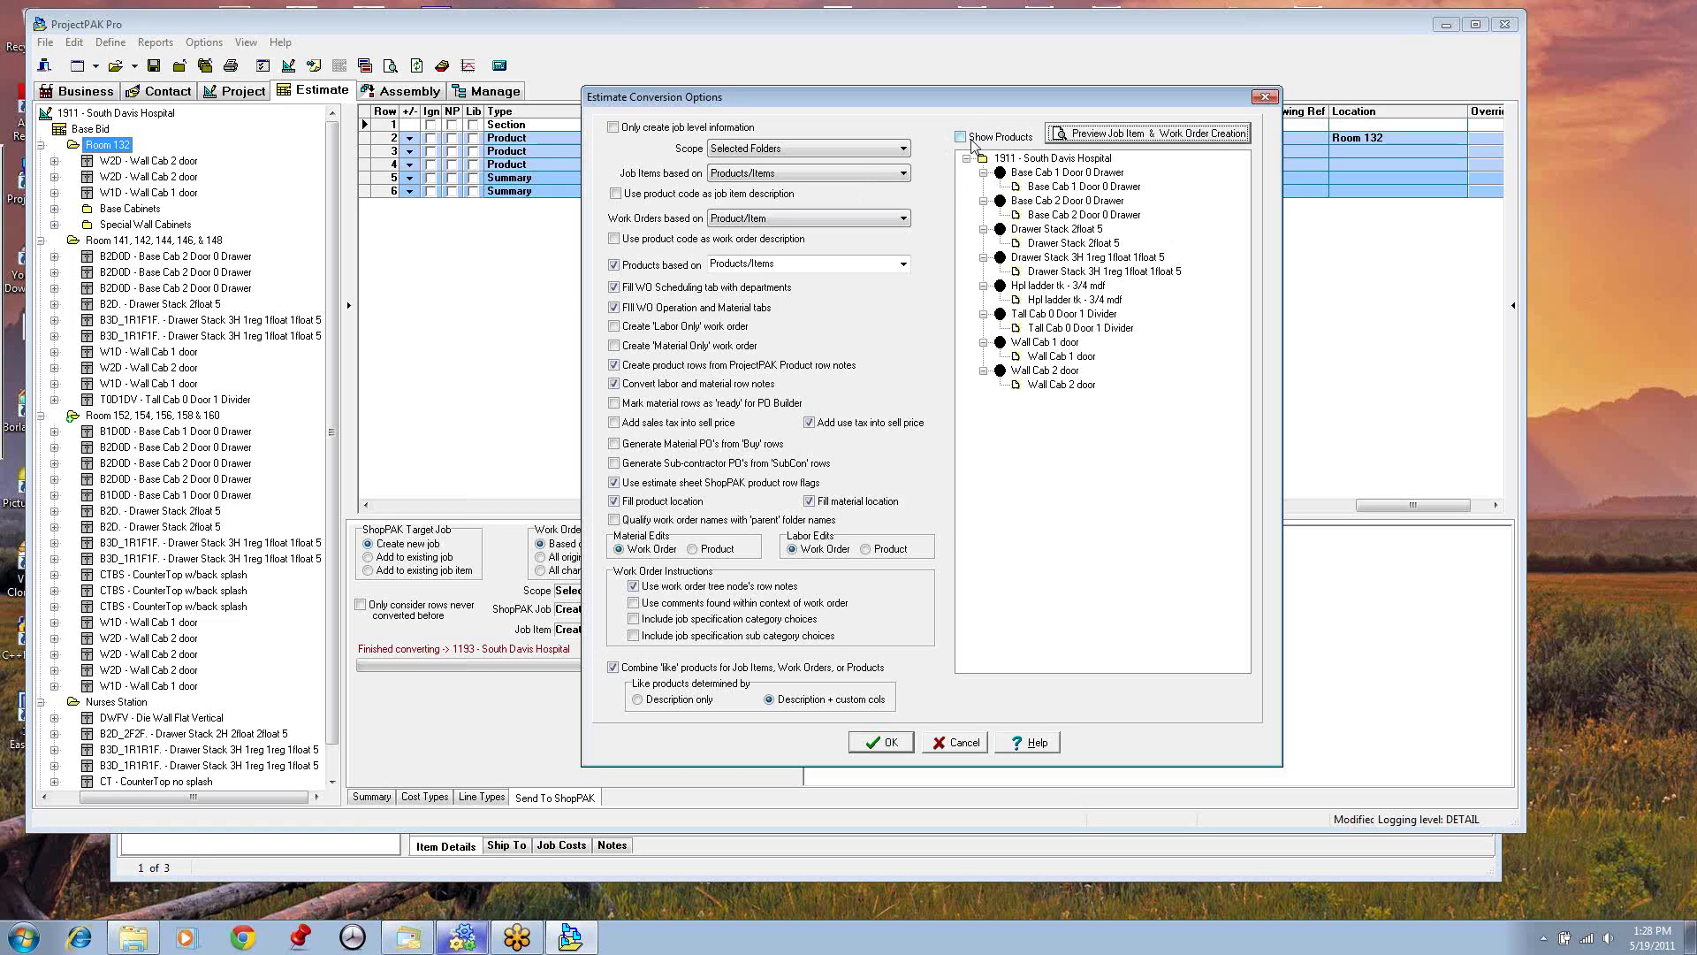
click(1118, 135)
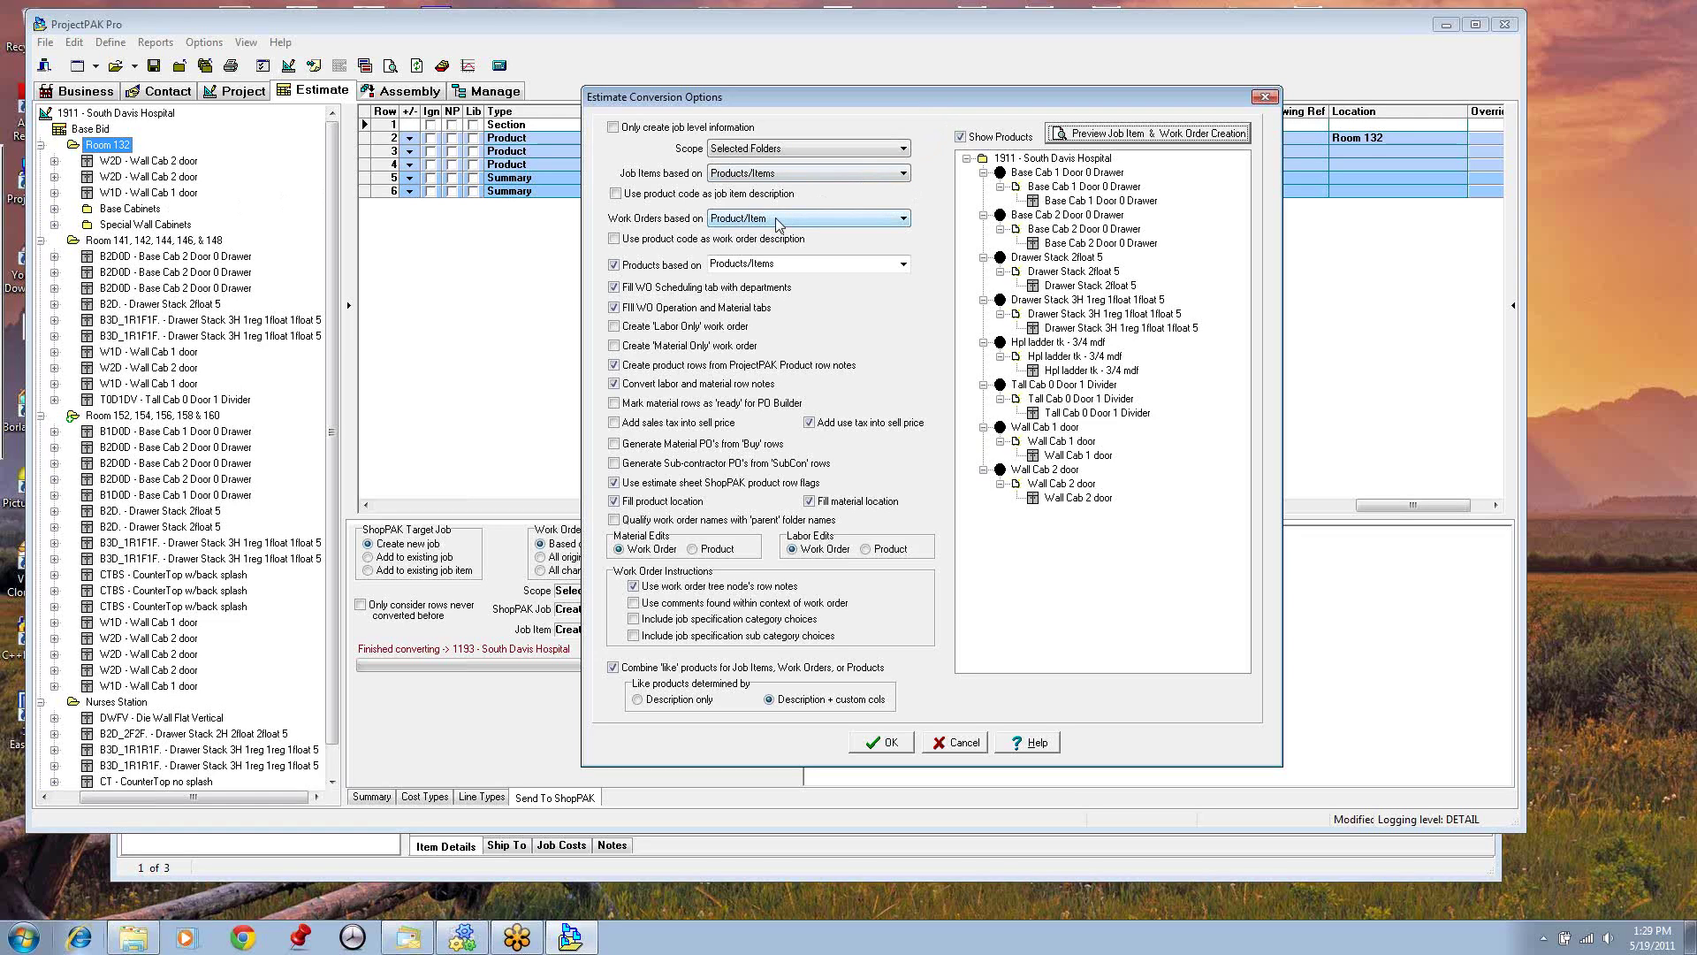
Step: Base the job items on 1 Level Under Selection and the work orders on 1 Level Under Selected Job Item Folder, and accept the options
click(905, 174)
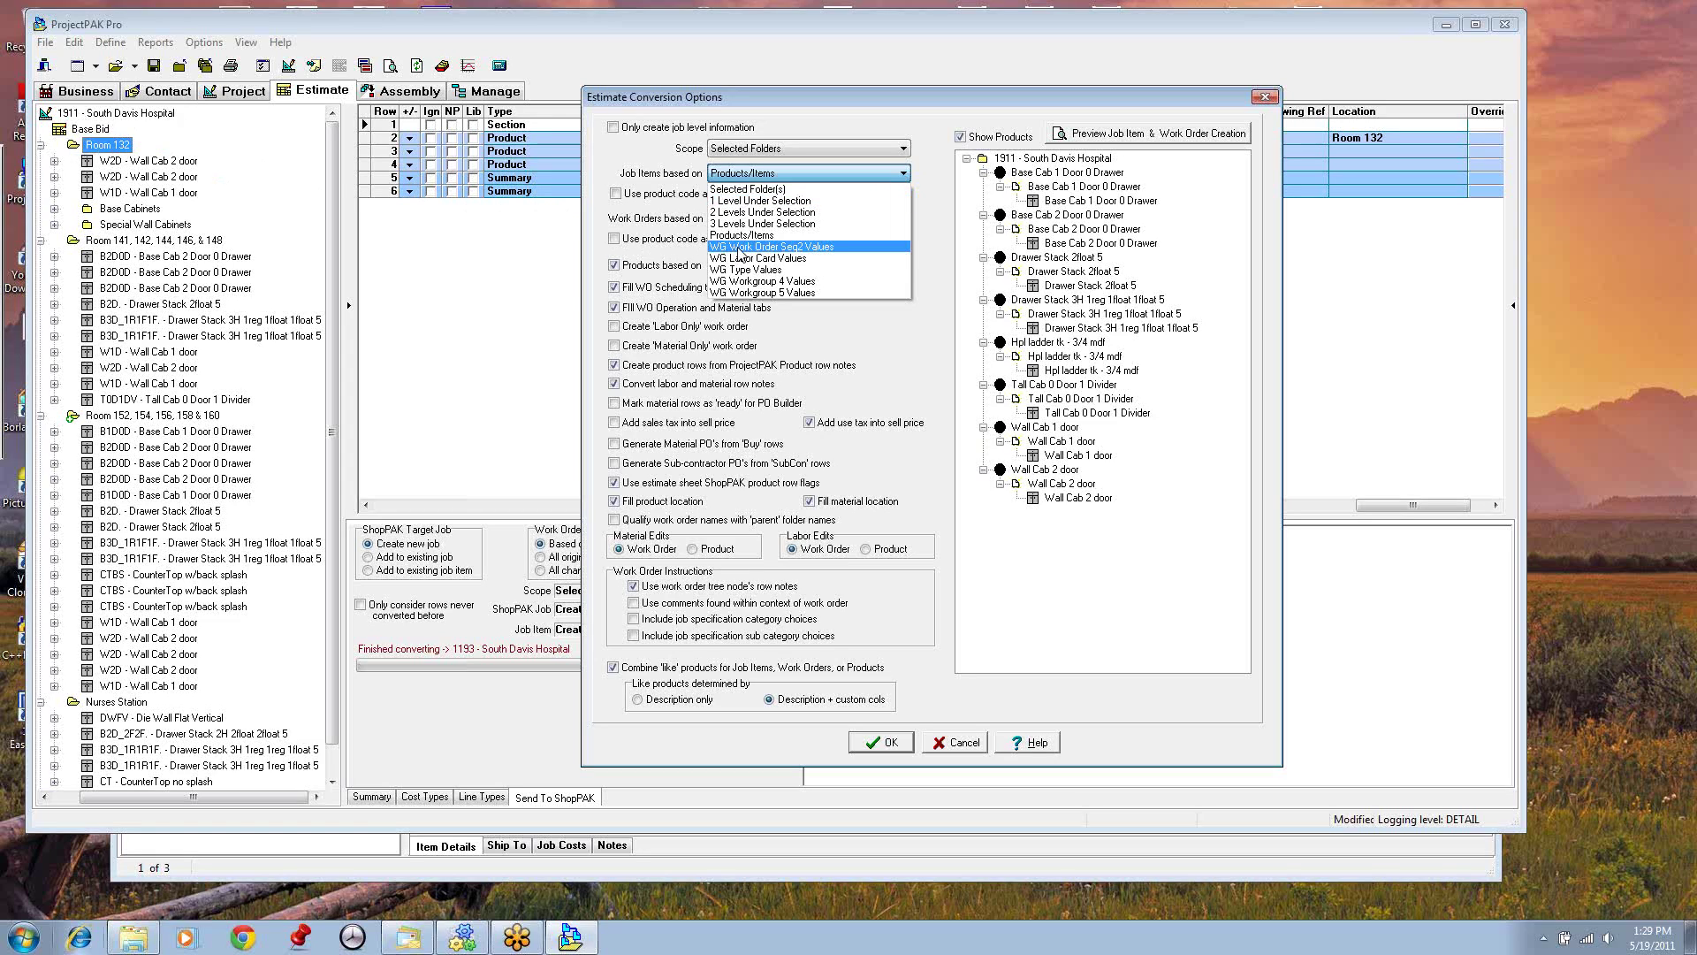
click(752, 202)
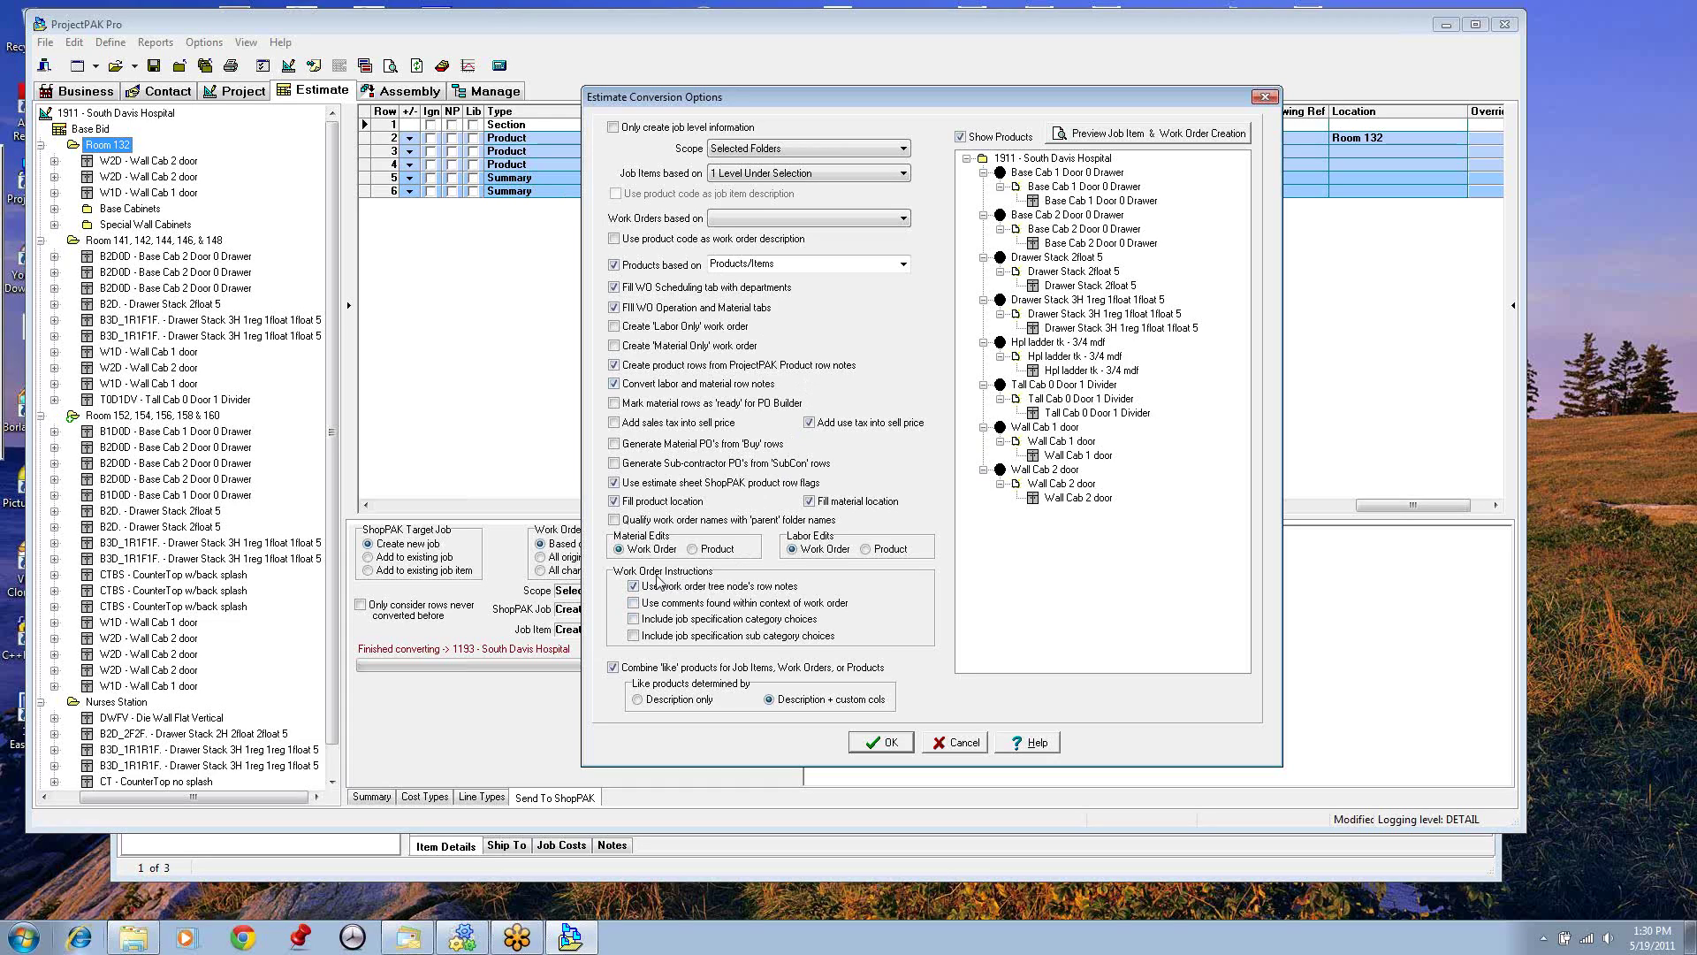
click(884, 742)
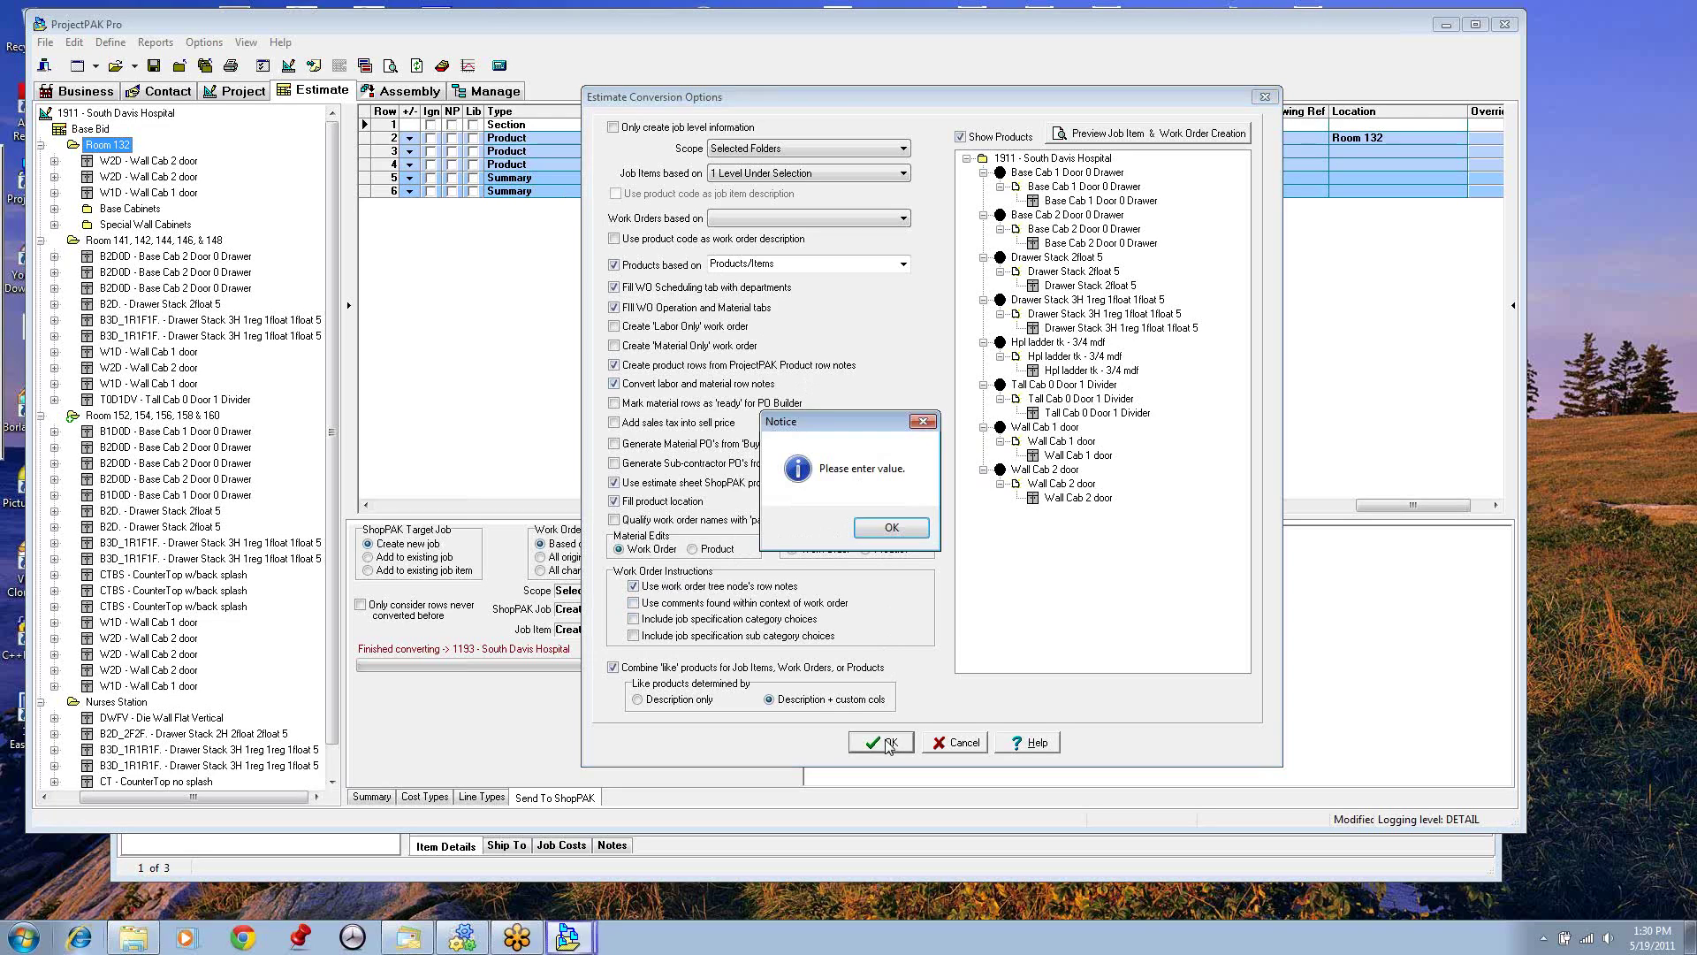
click(889, 539)
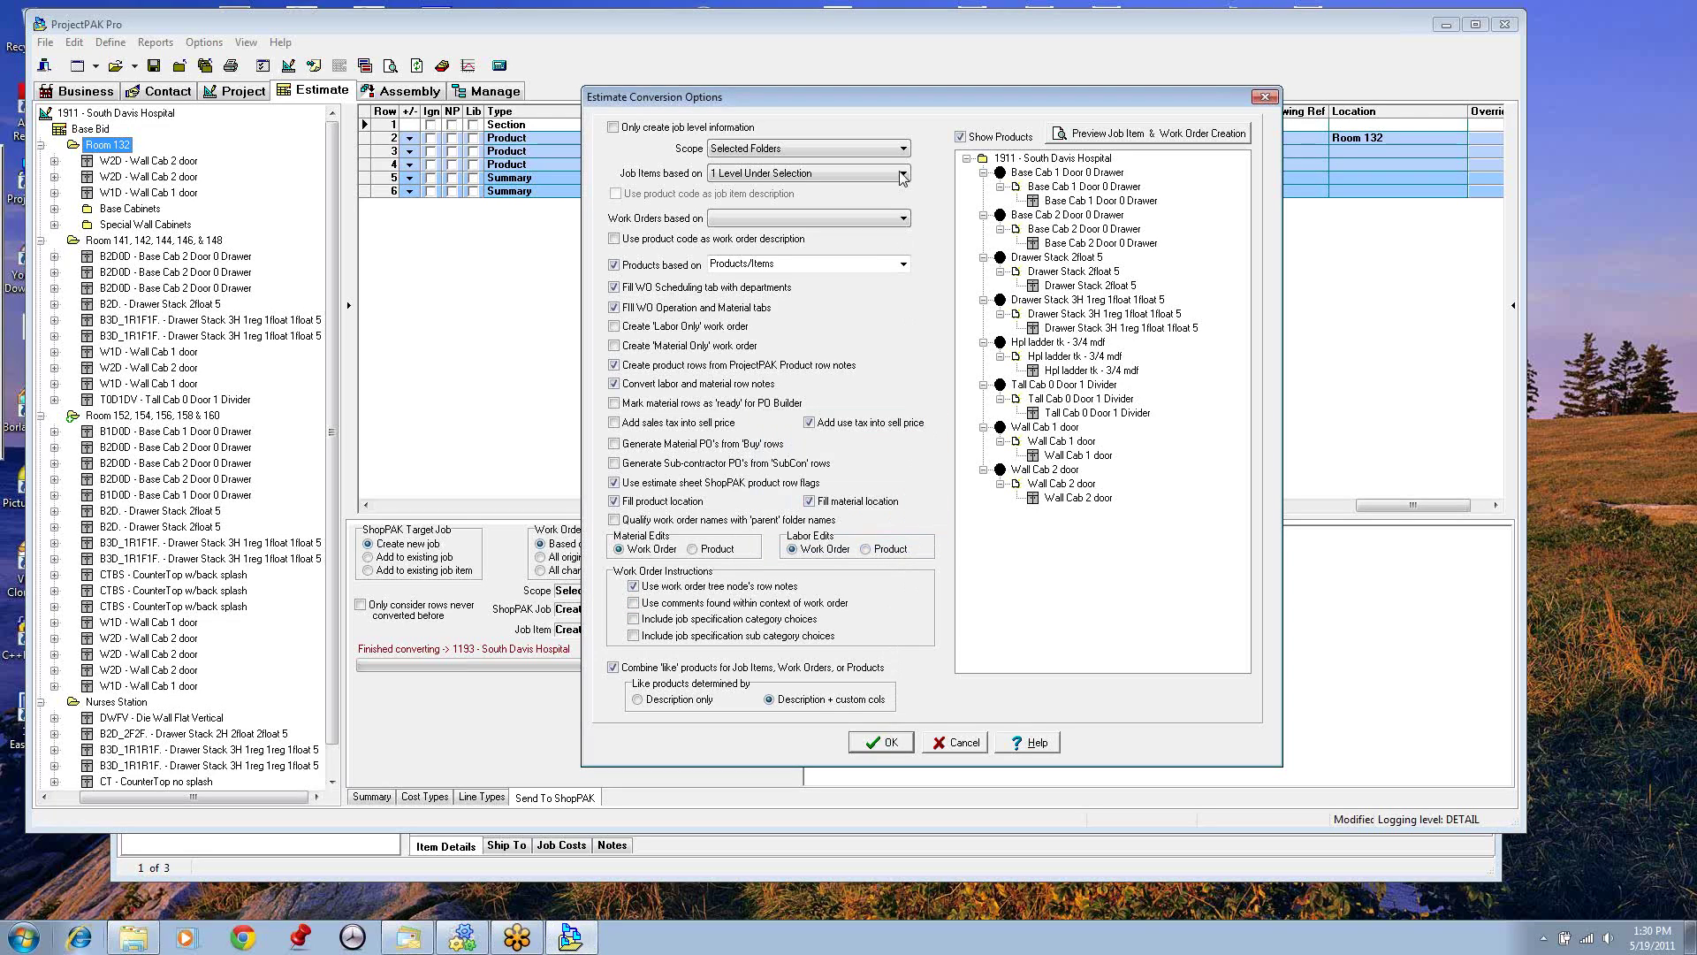
click(903, 219)
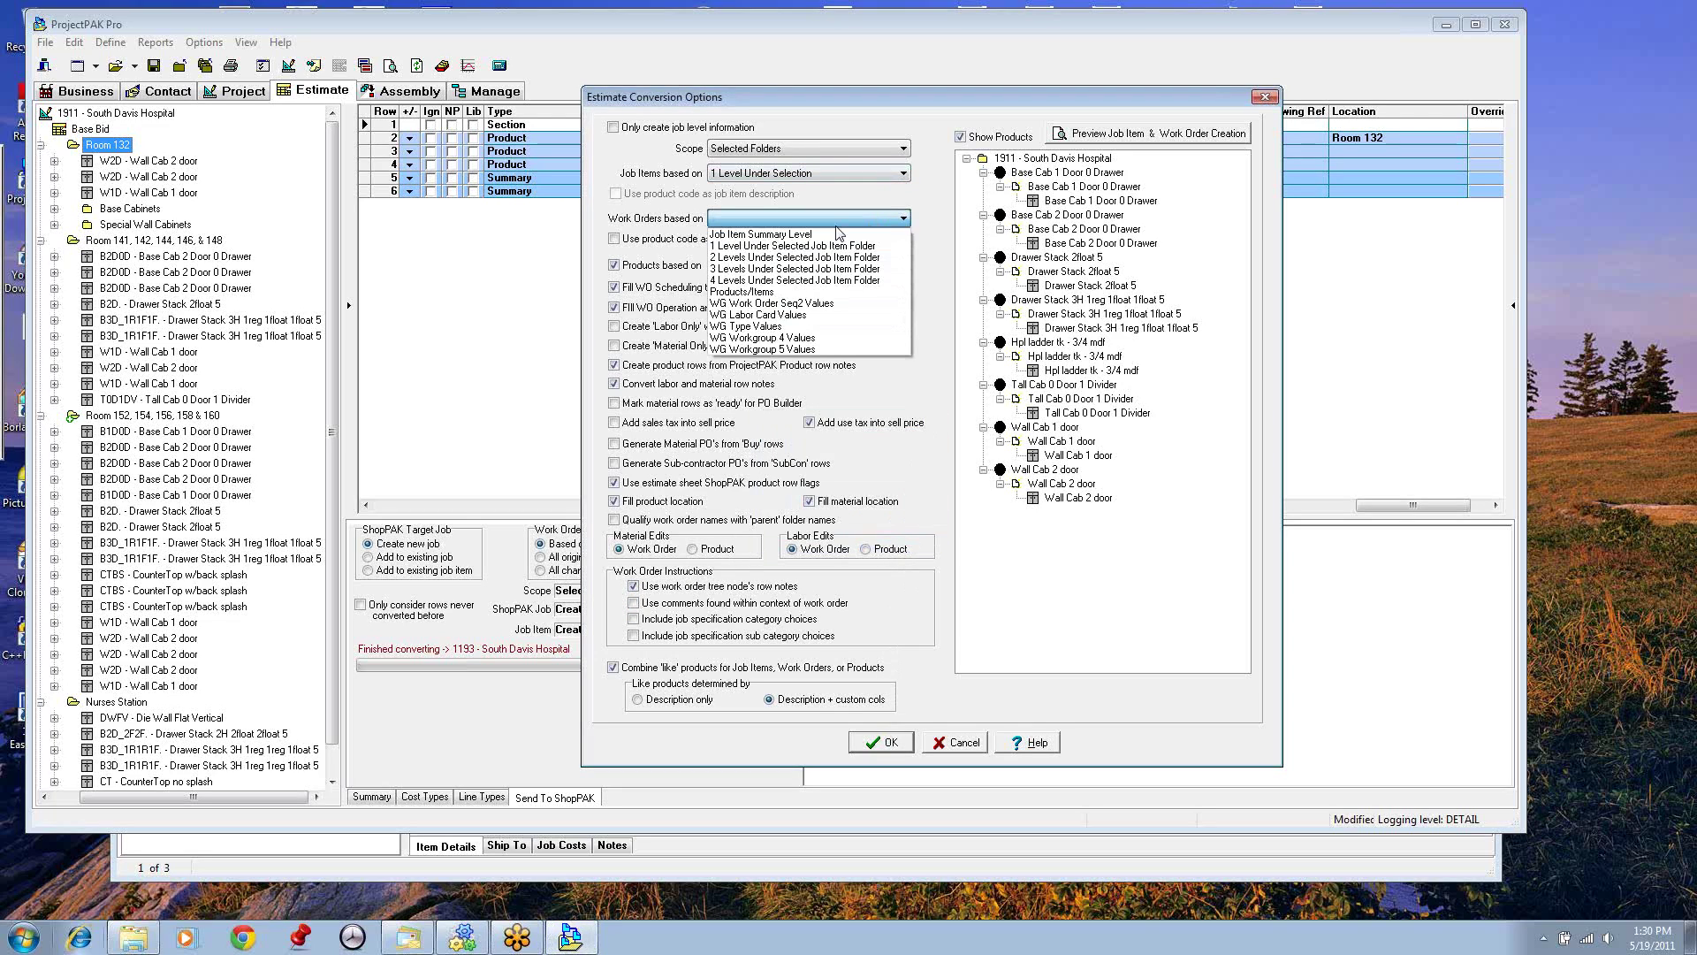
click(787, 245)
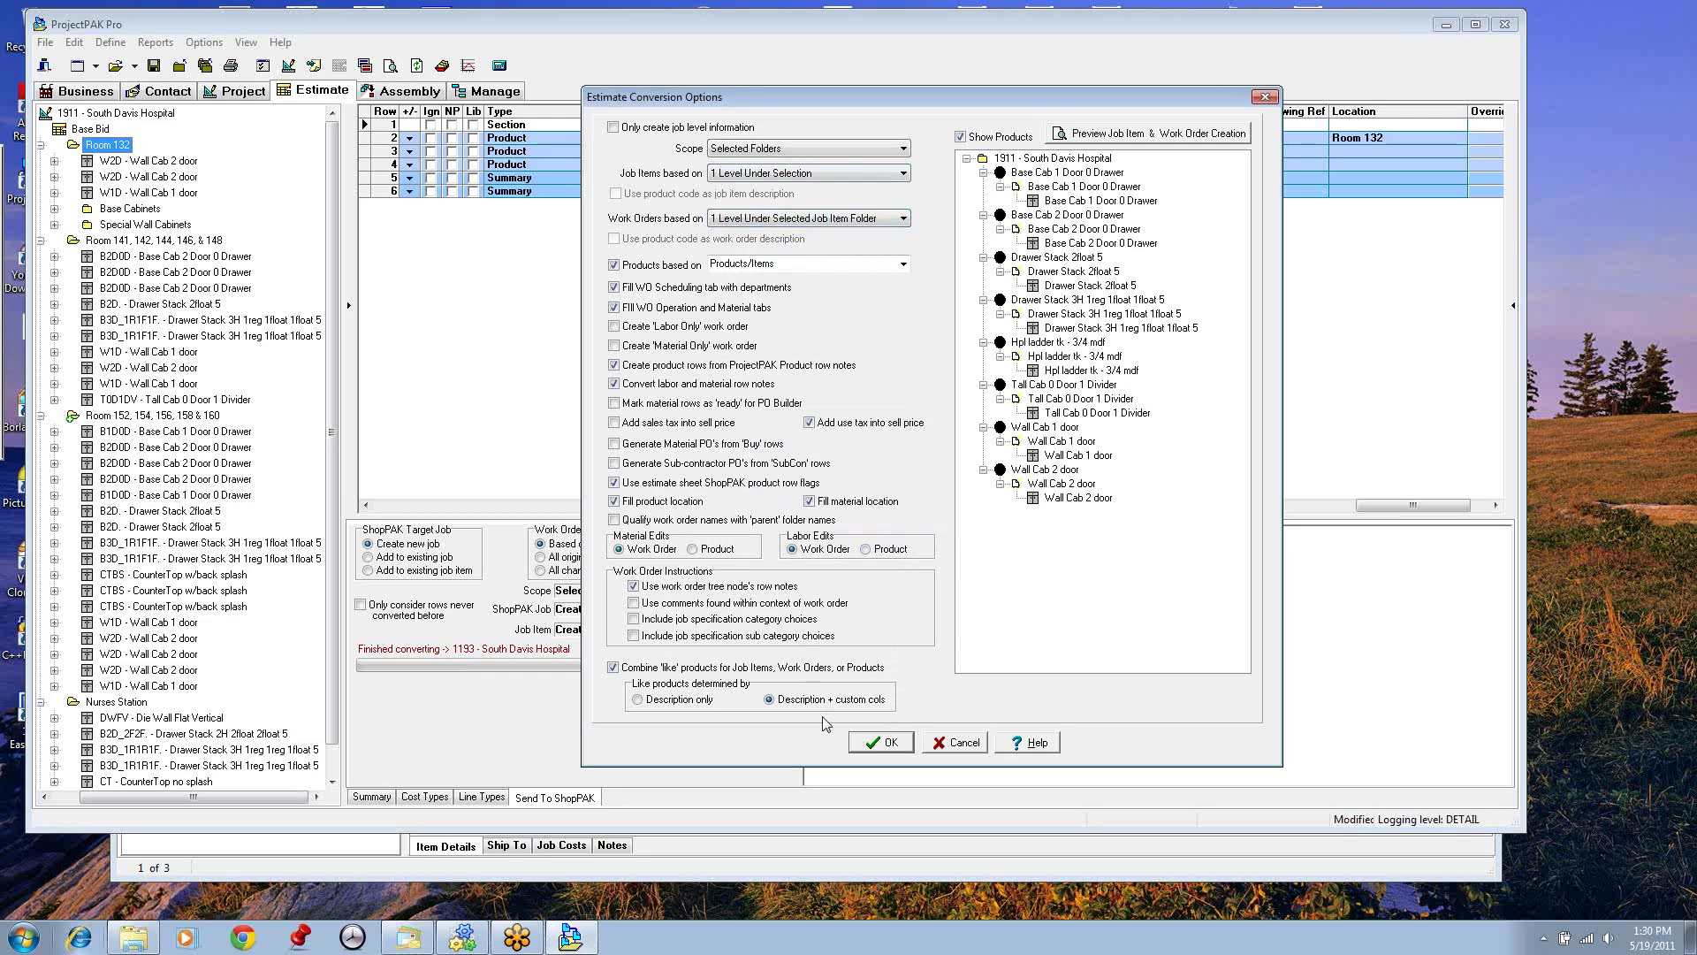
click(882, 743)
drag(395, 31, 448, 41)
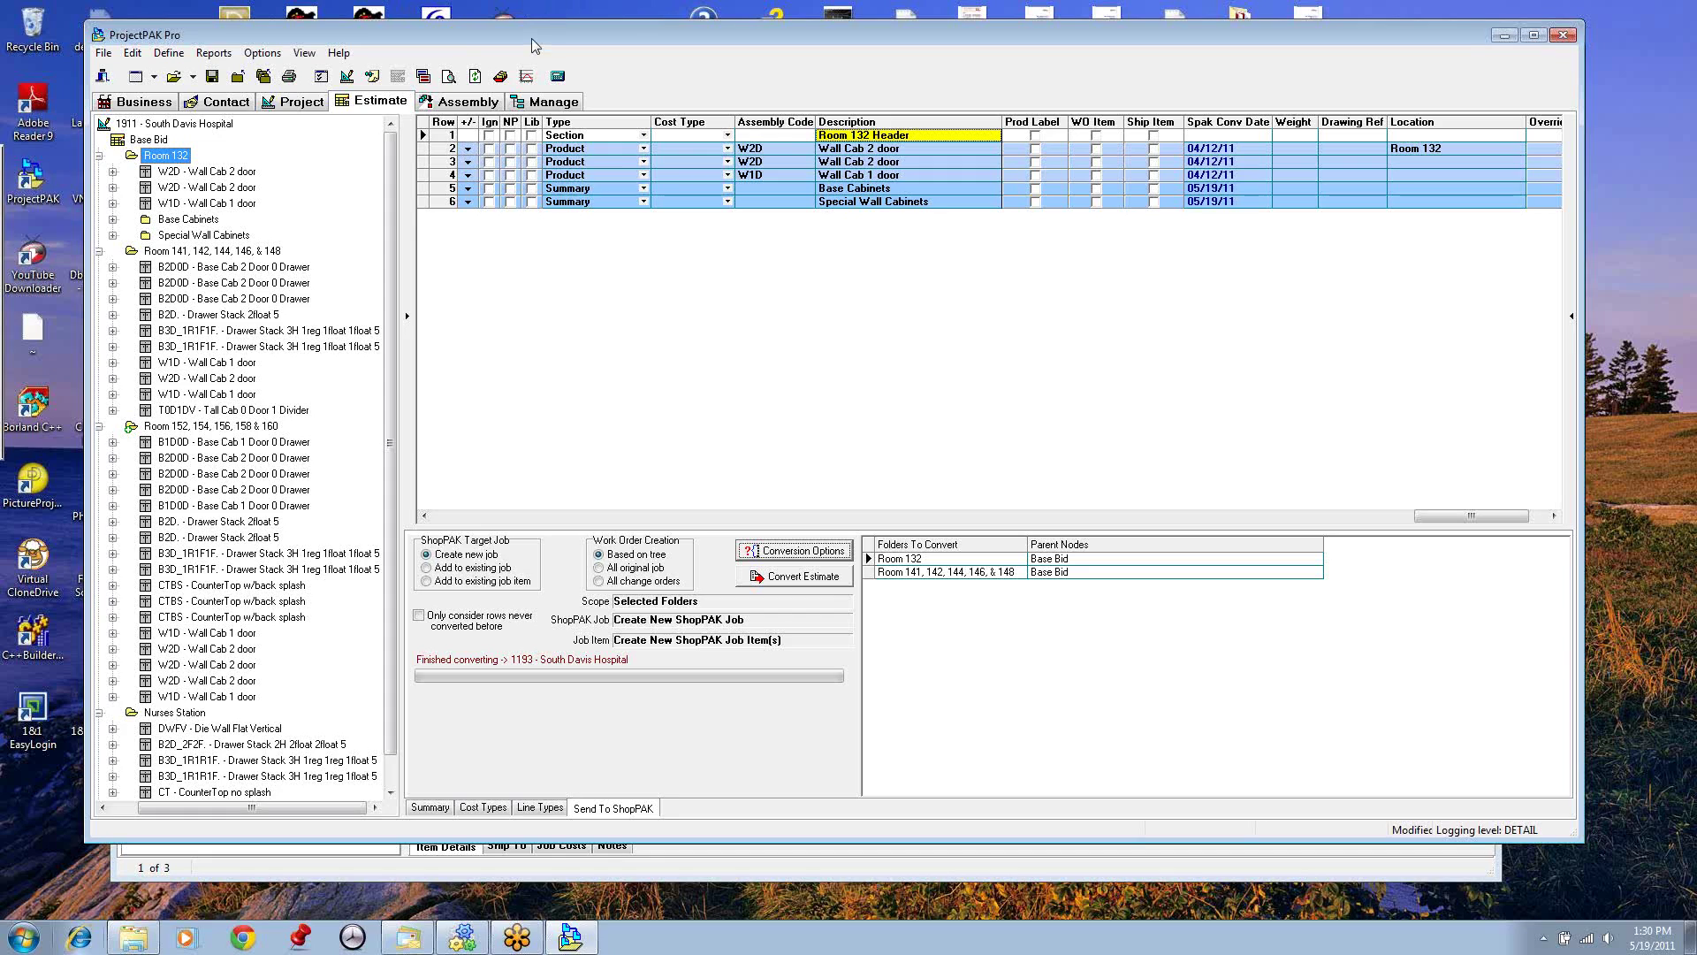
click(1683, 57)
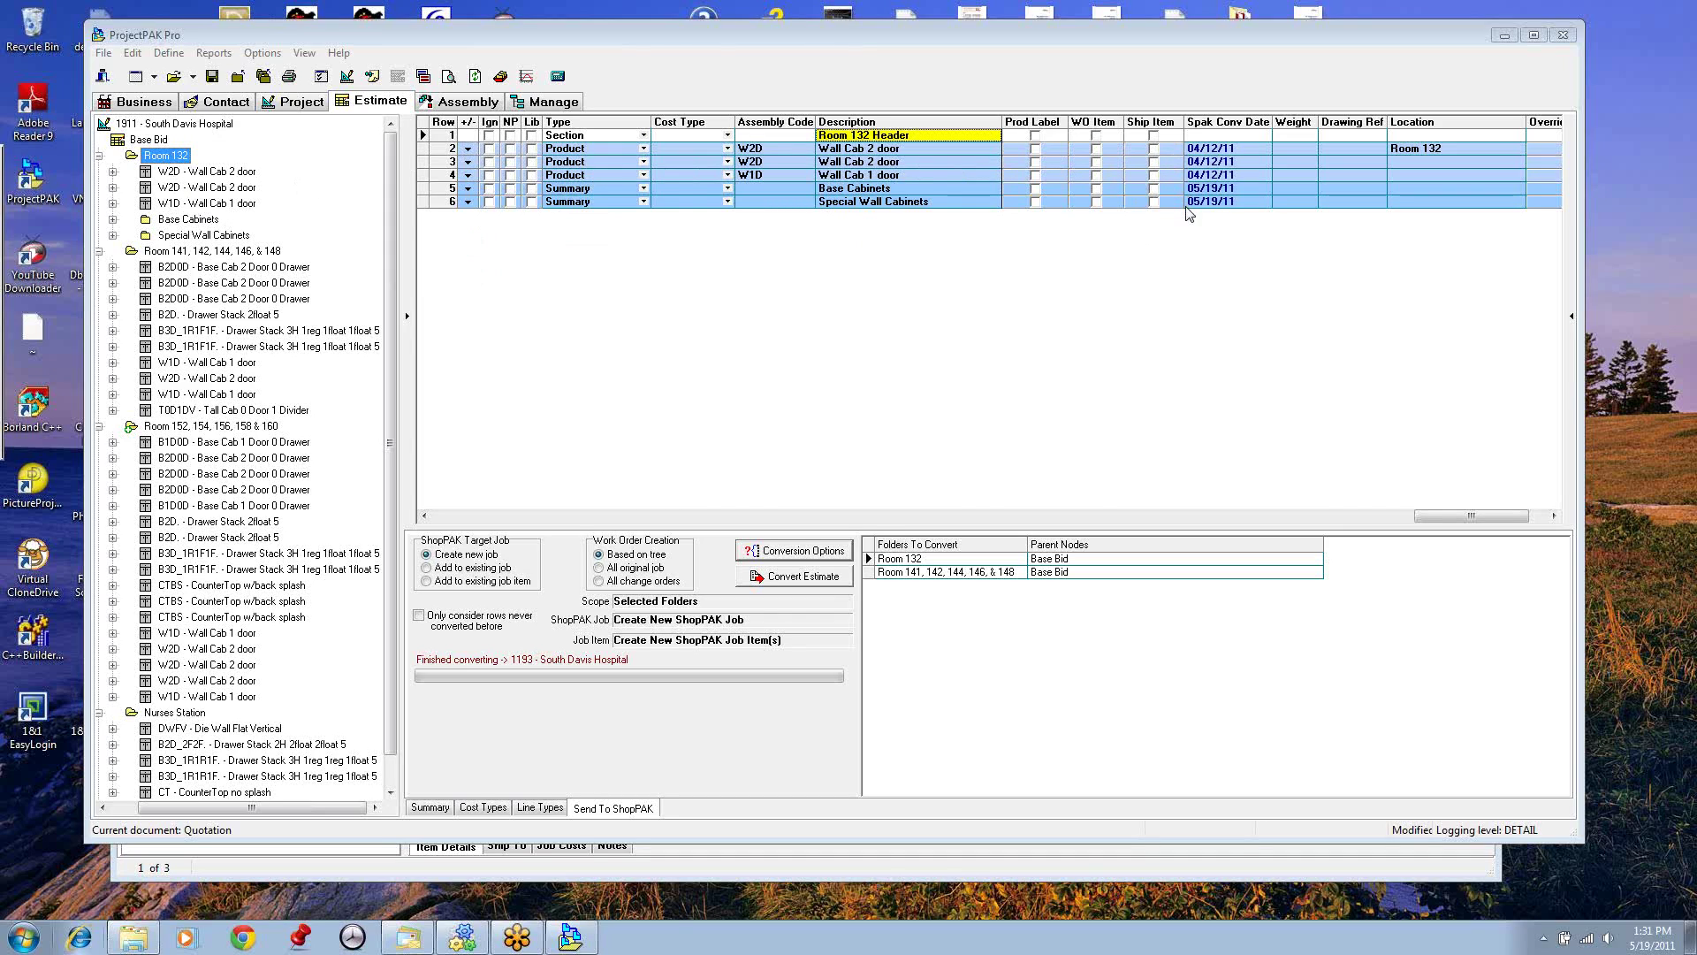
Step: Try to convert the listed Room folders while considering only rows never converted before
drag(182, 808, 143, 808)
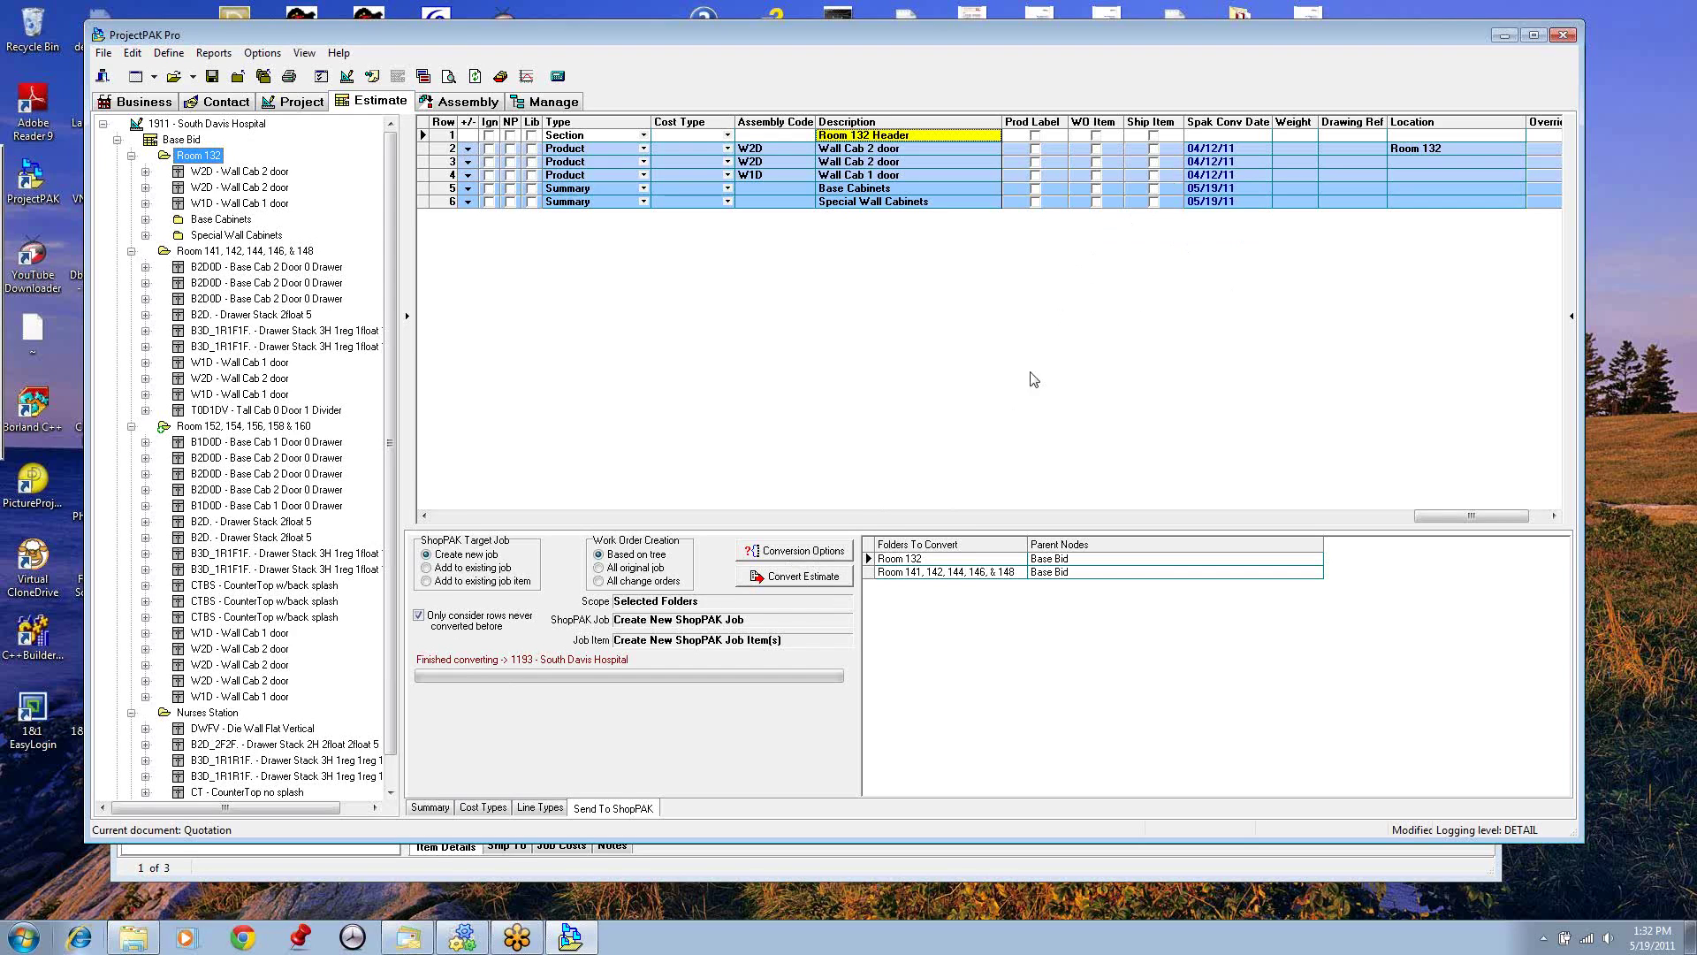
click(805, 579)
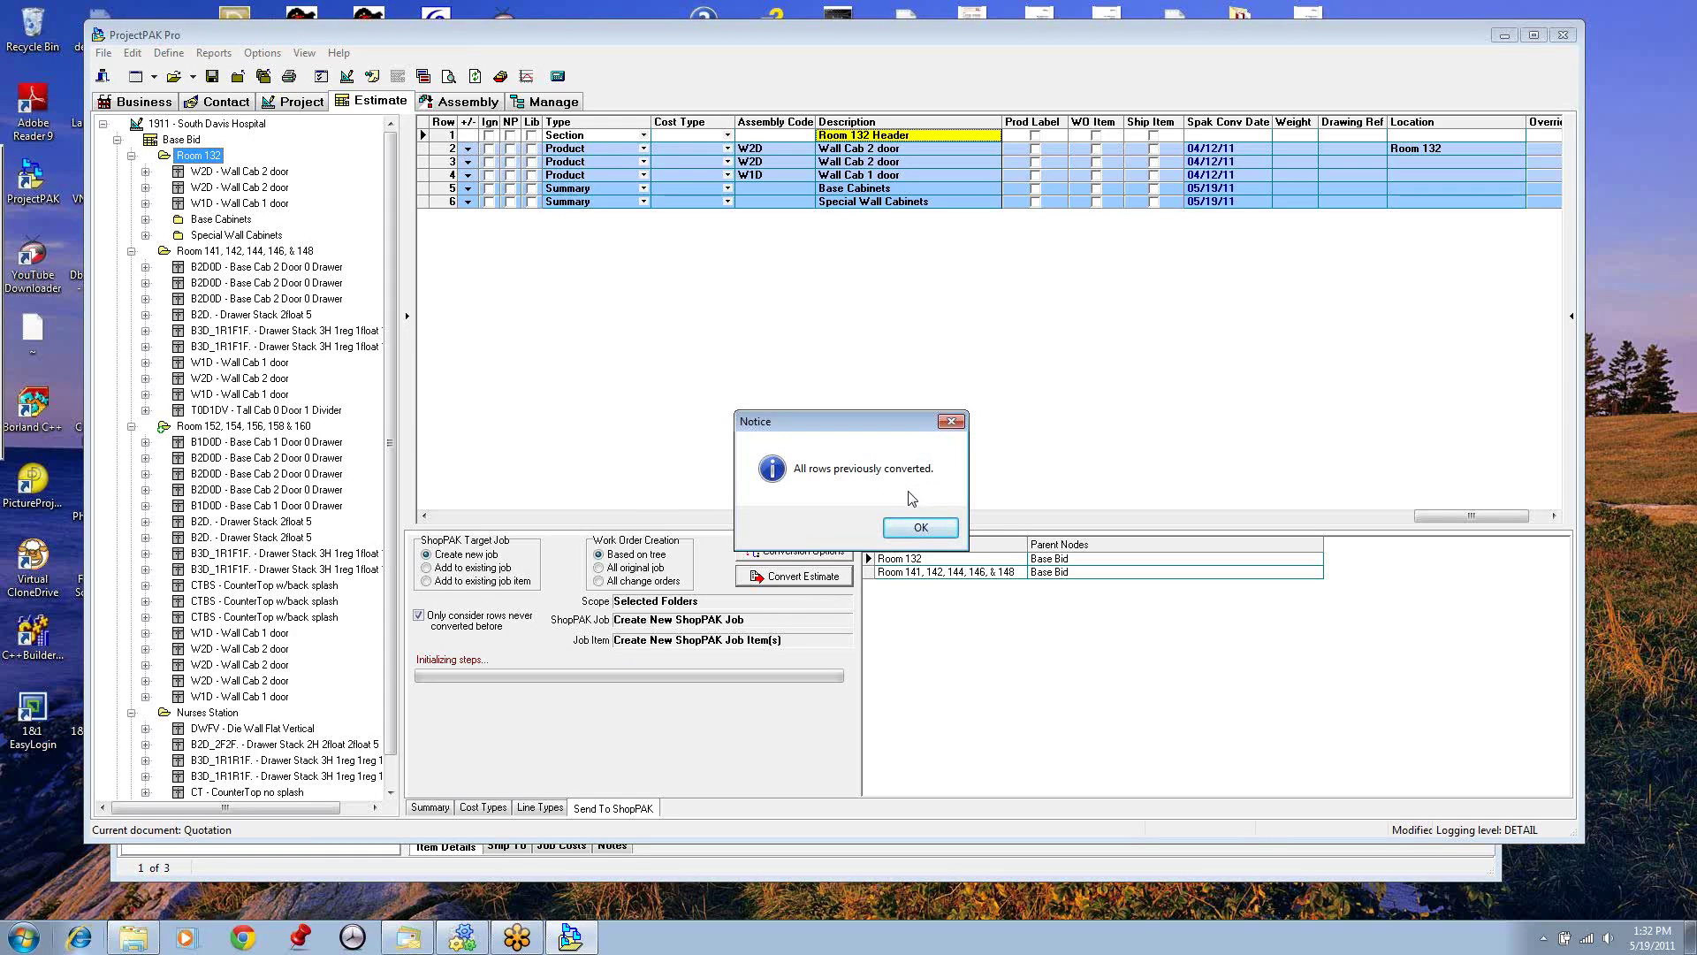
click(911, 528)
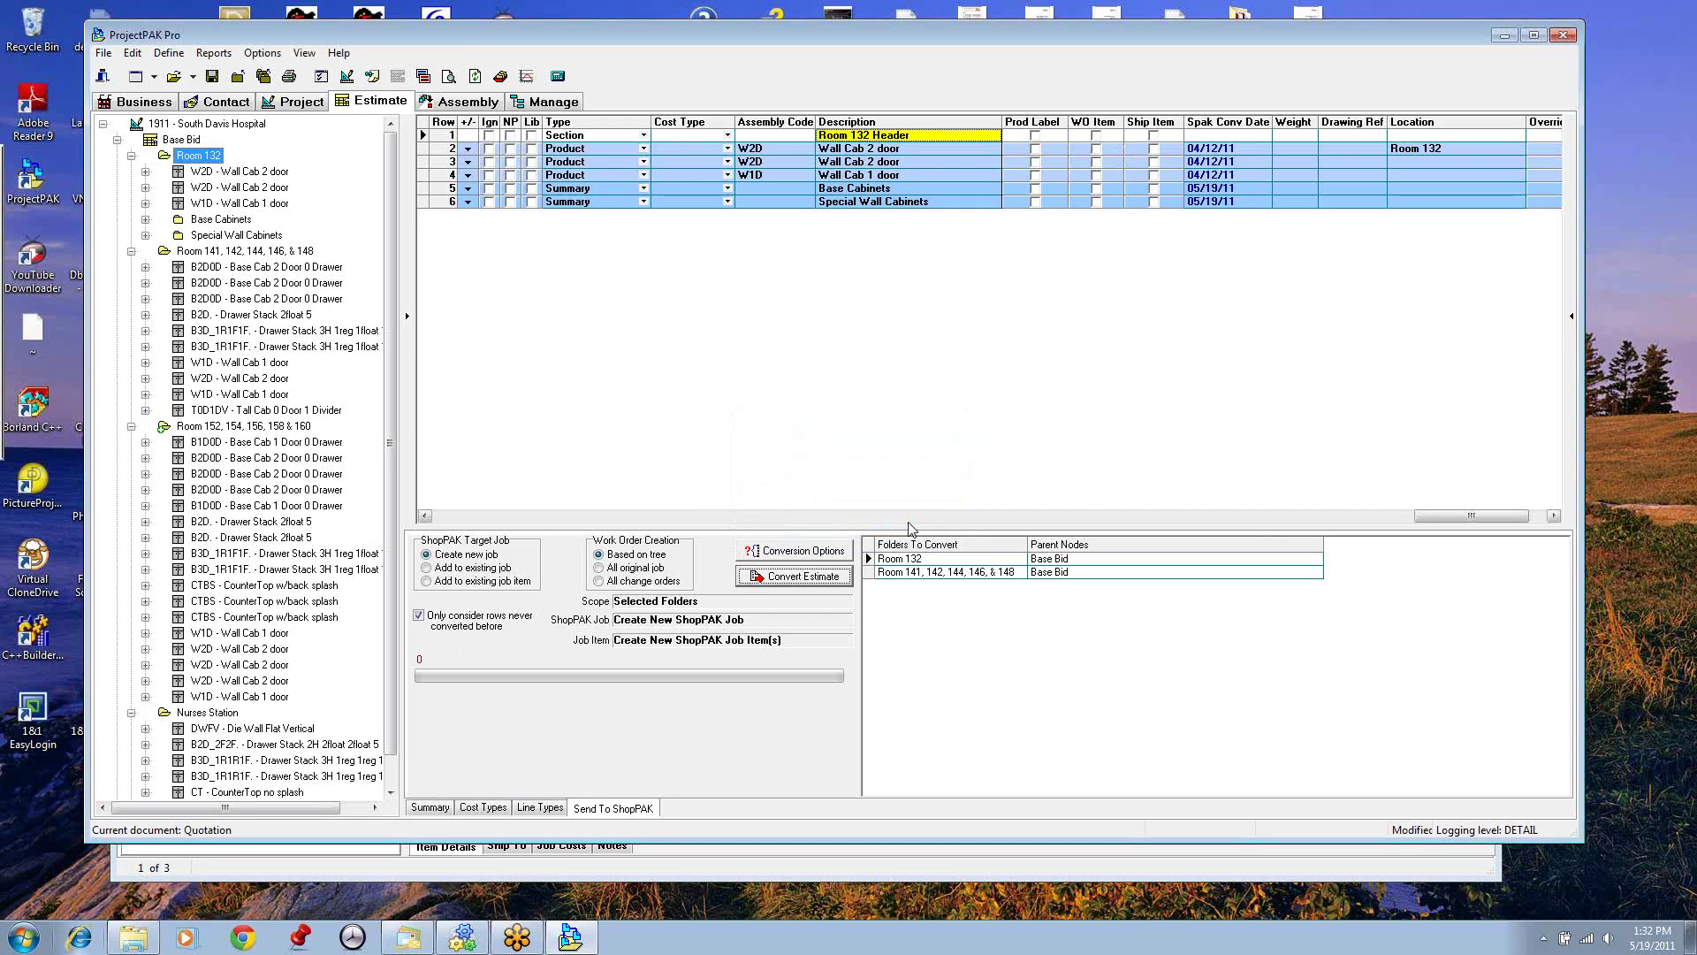
Step: Clear all folders from the conversion list, collapse the room folders in the tree and add the Nurses Station folder for conversion
right_click(922, 641)
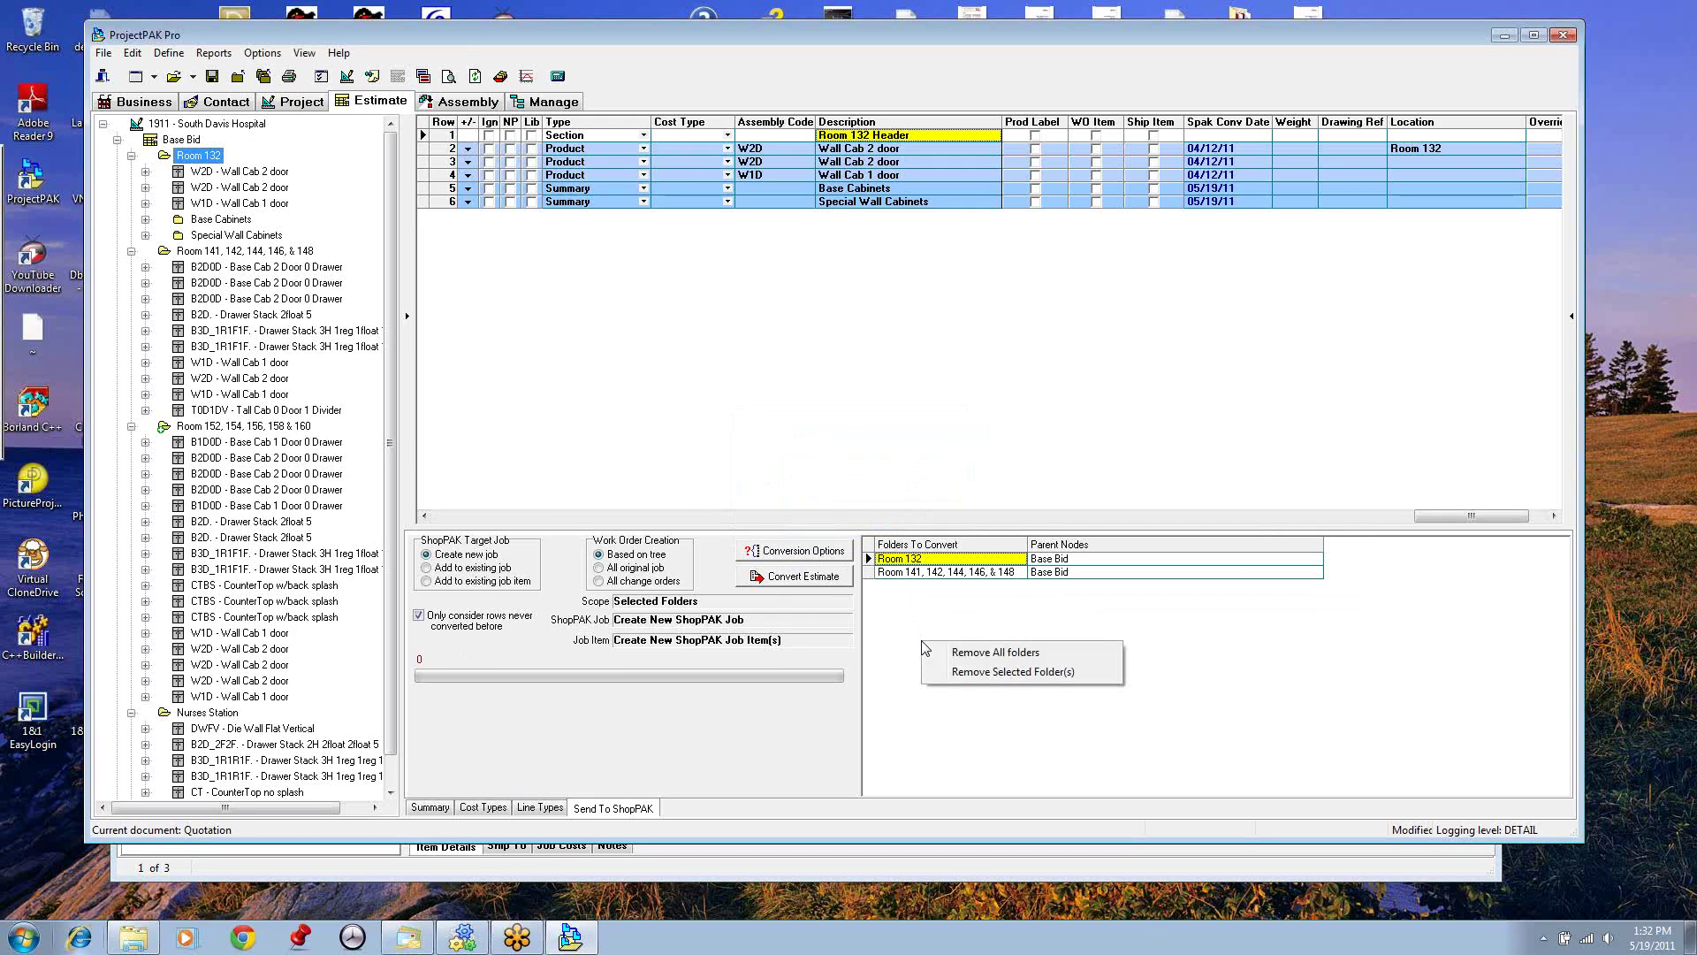
click(1013, 655)
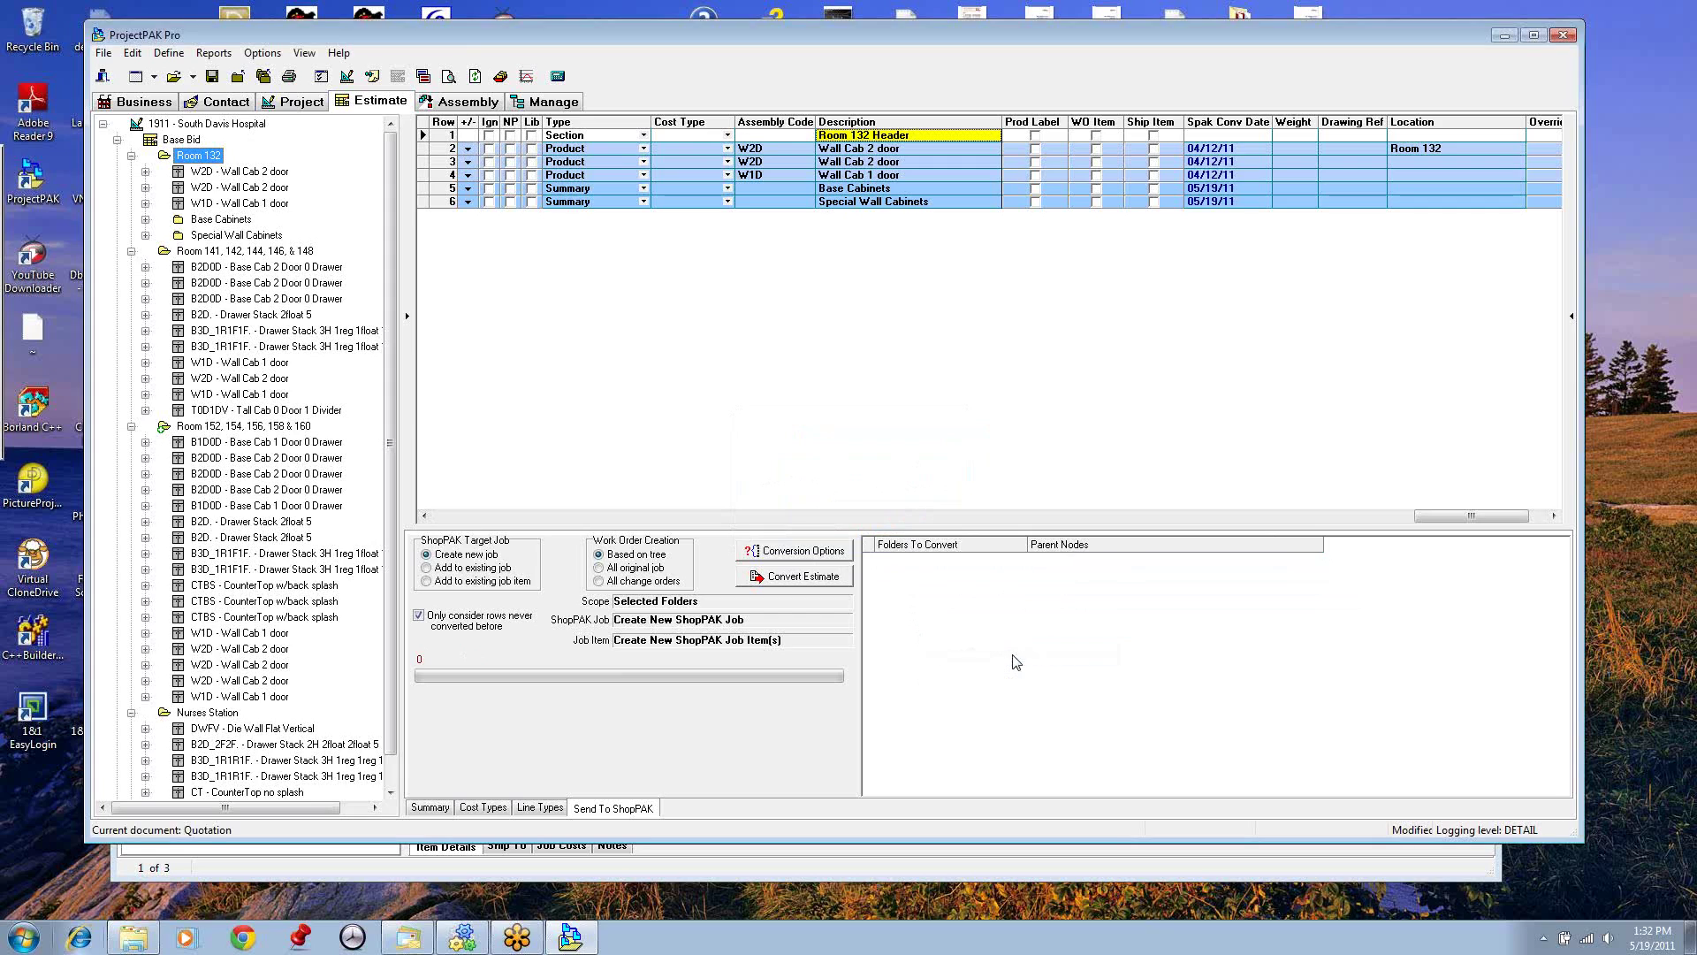
click(131, 155)
click(131, 171)
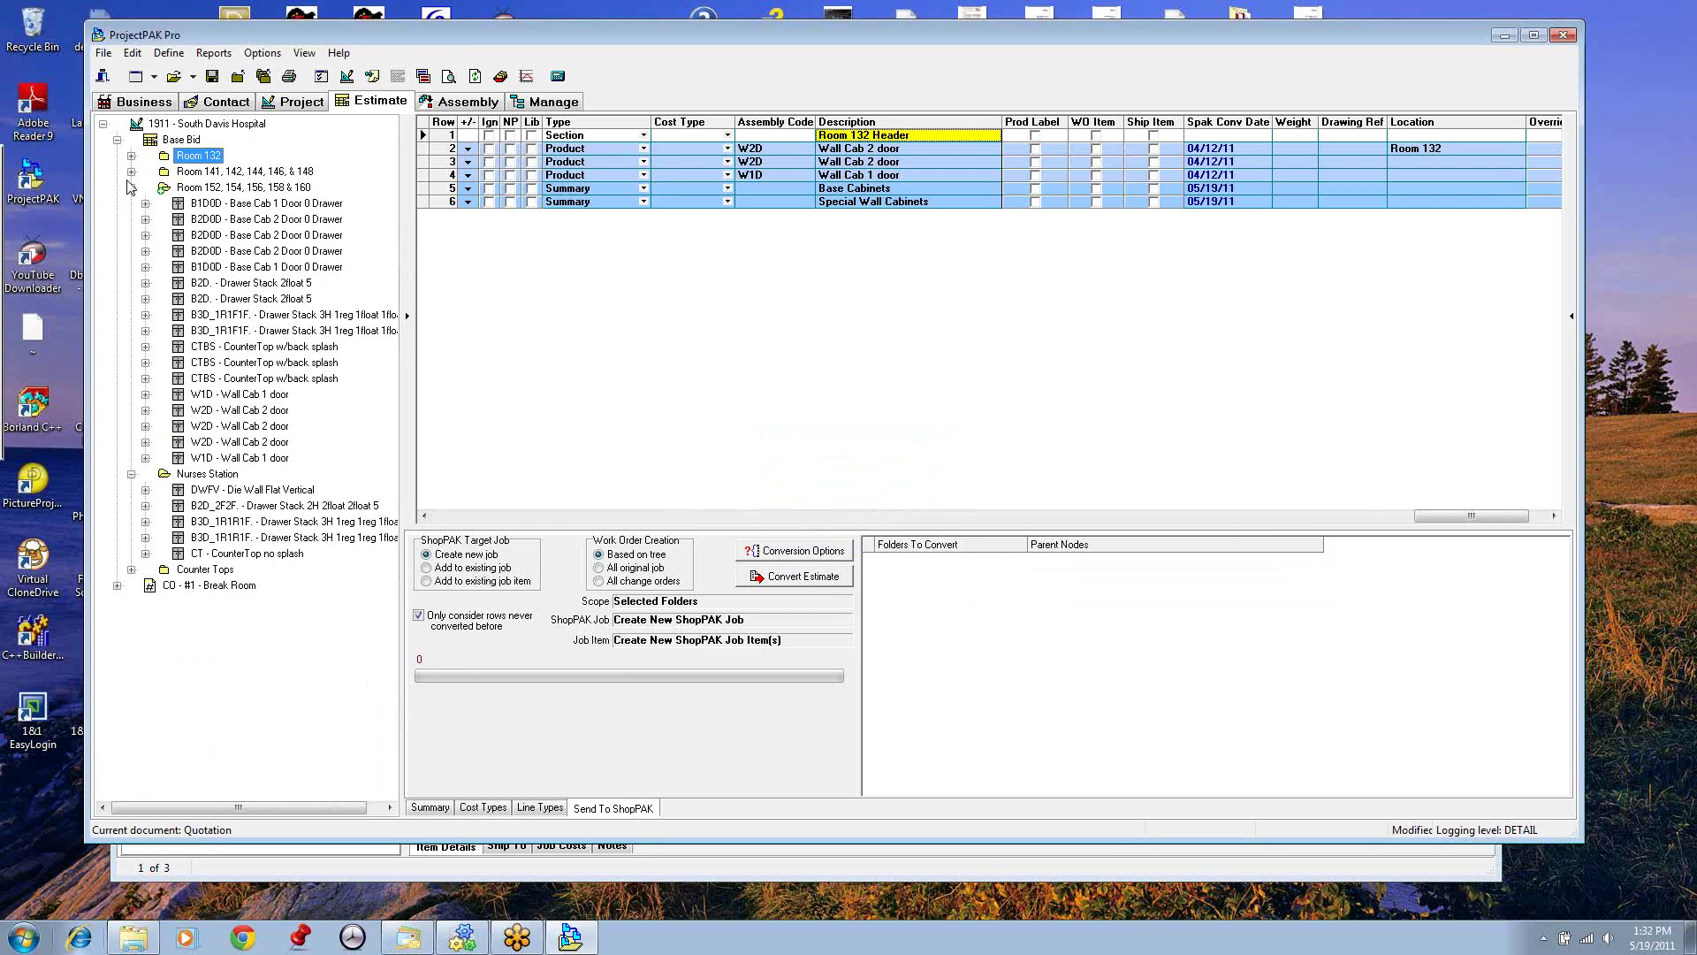
click(131, 187)
click(203, 210)
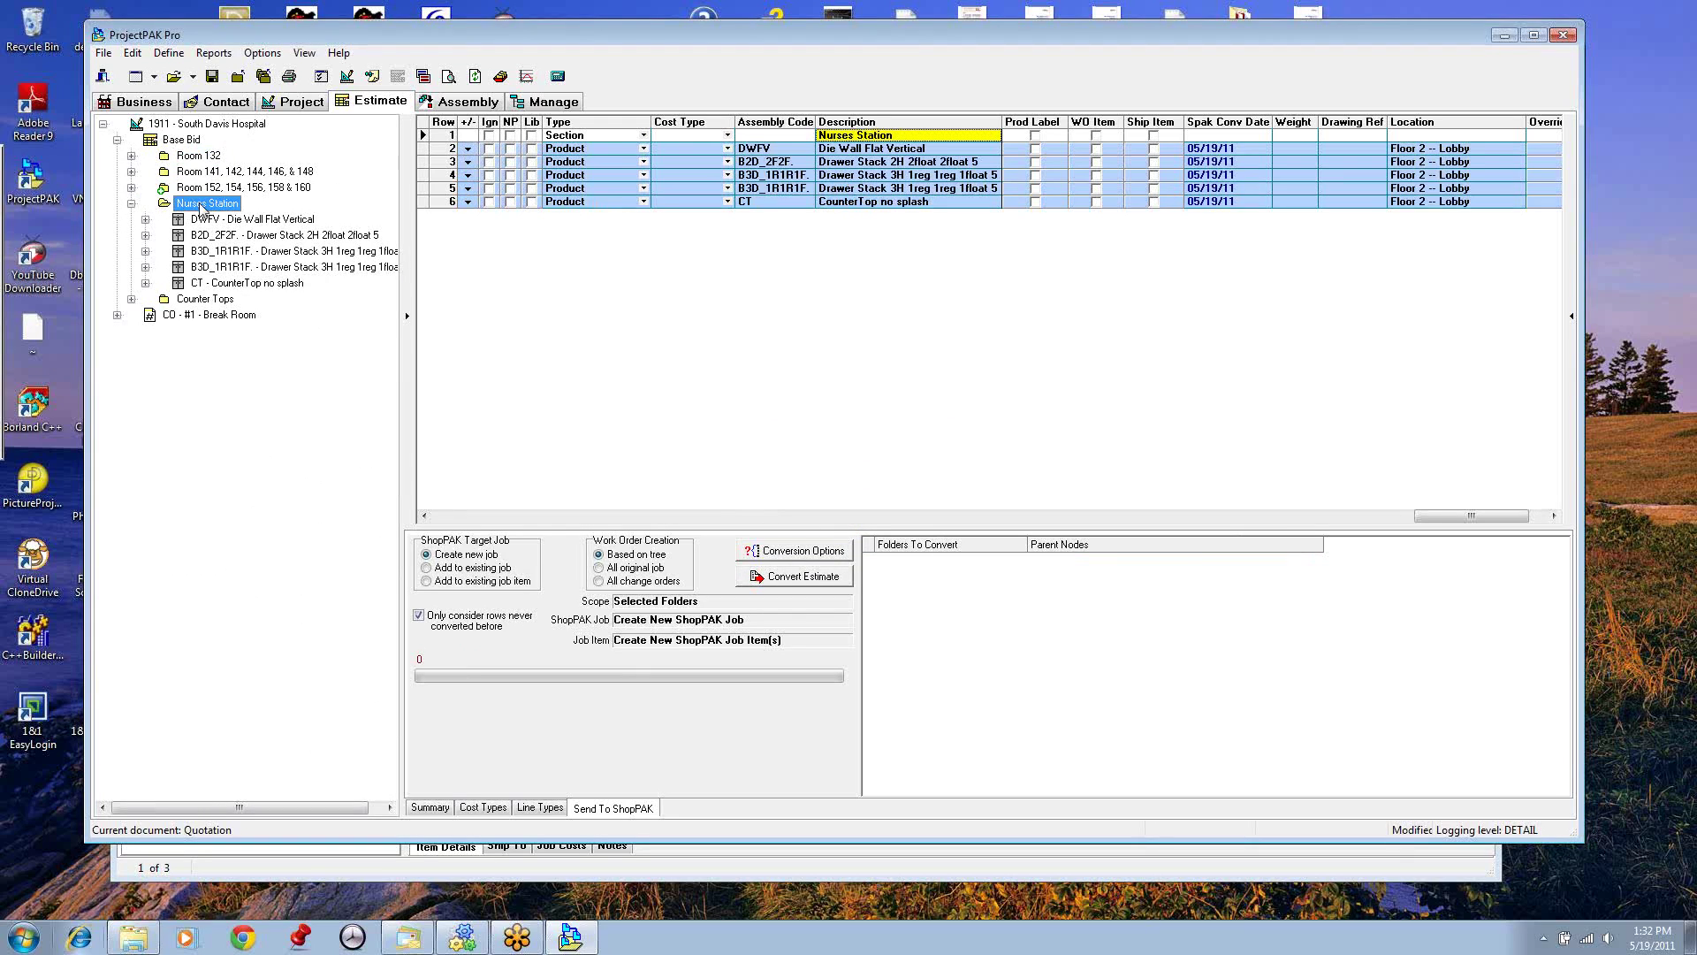
drag(202, 210, 986, 615)
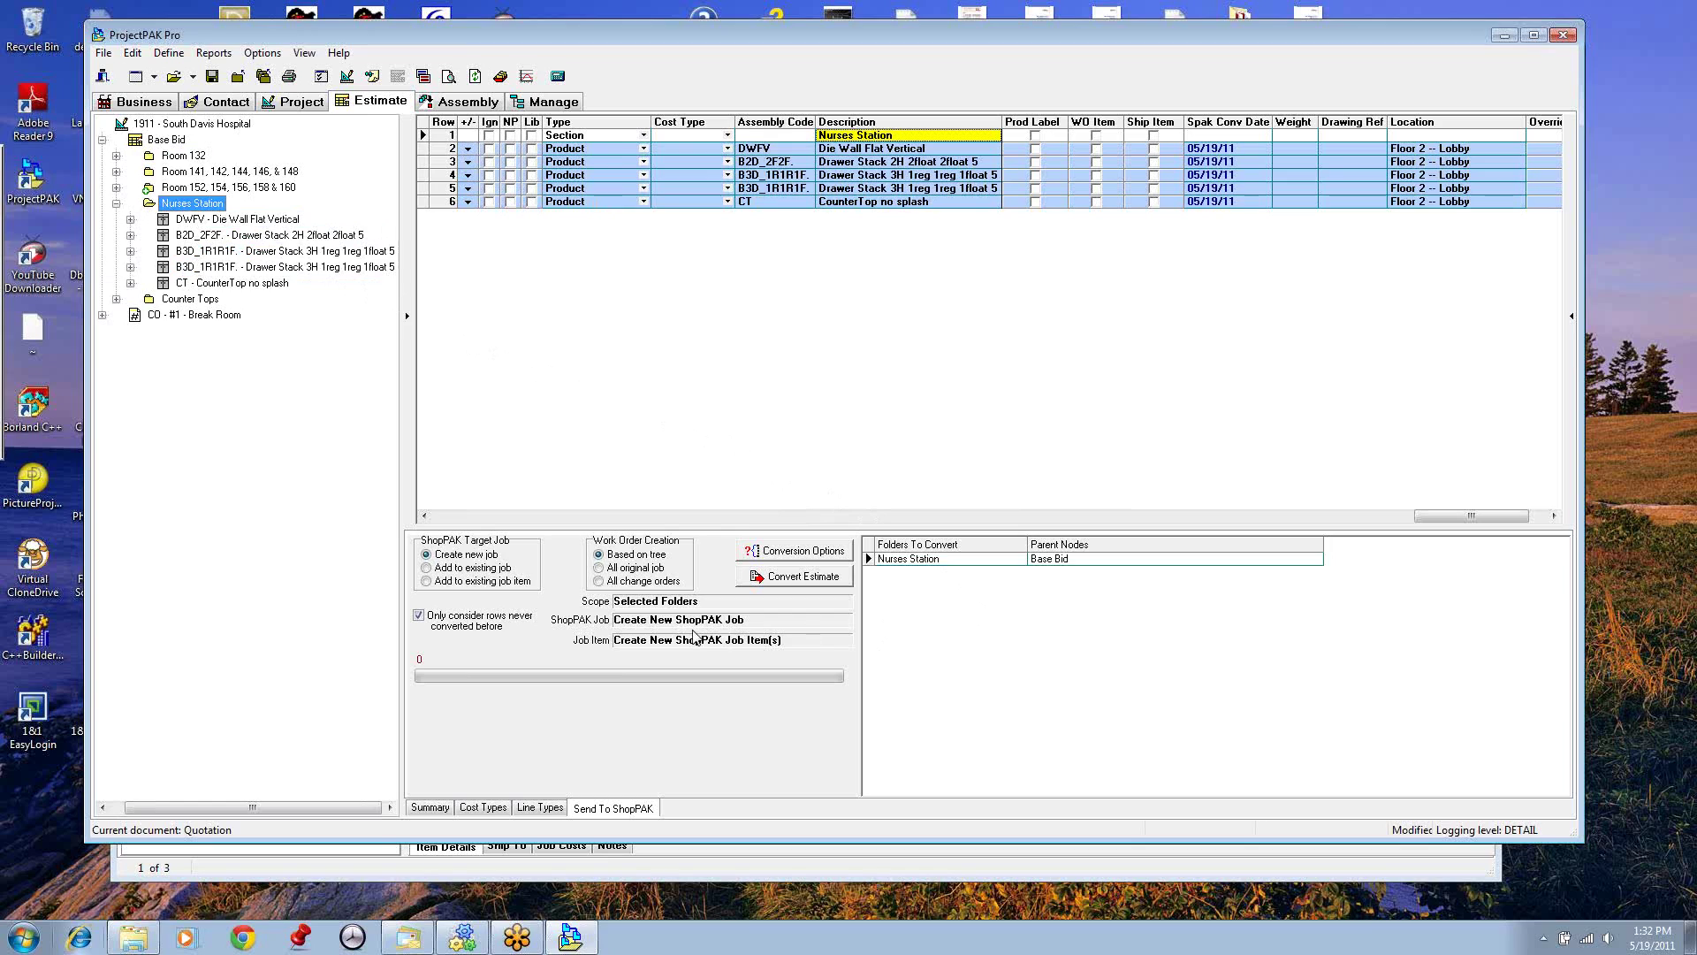
Step: Include previously converted rows, convert the Nurses Station folder into a new ShopPAK job and show the Base Bid rows
click(422, 621)
click(799, 576)
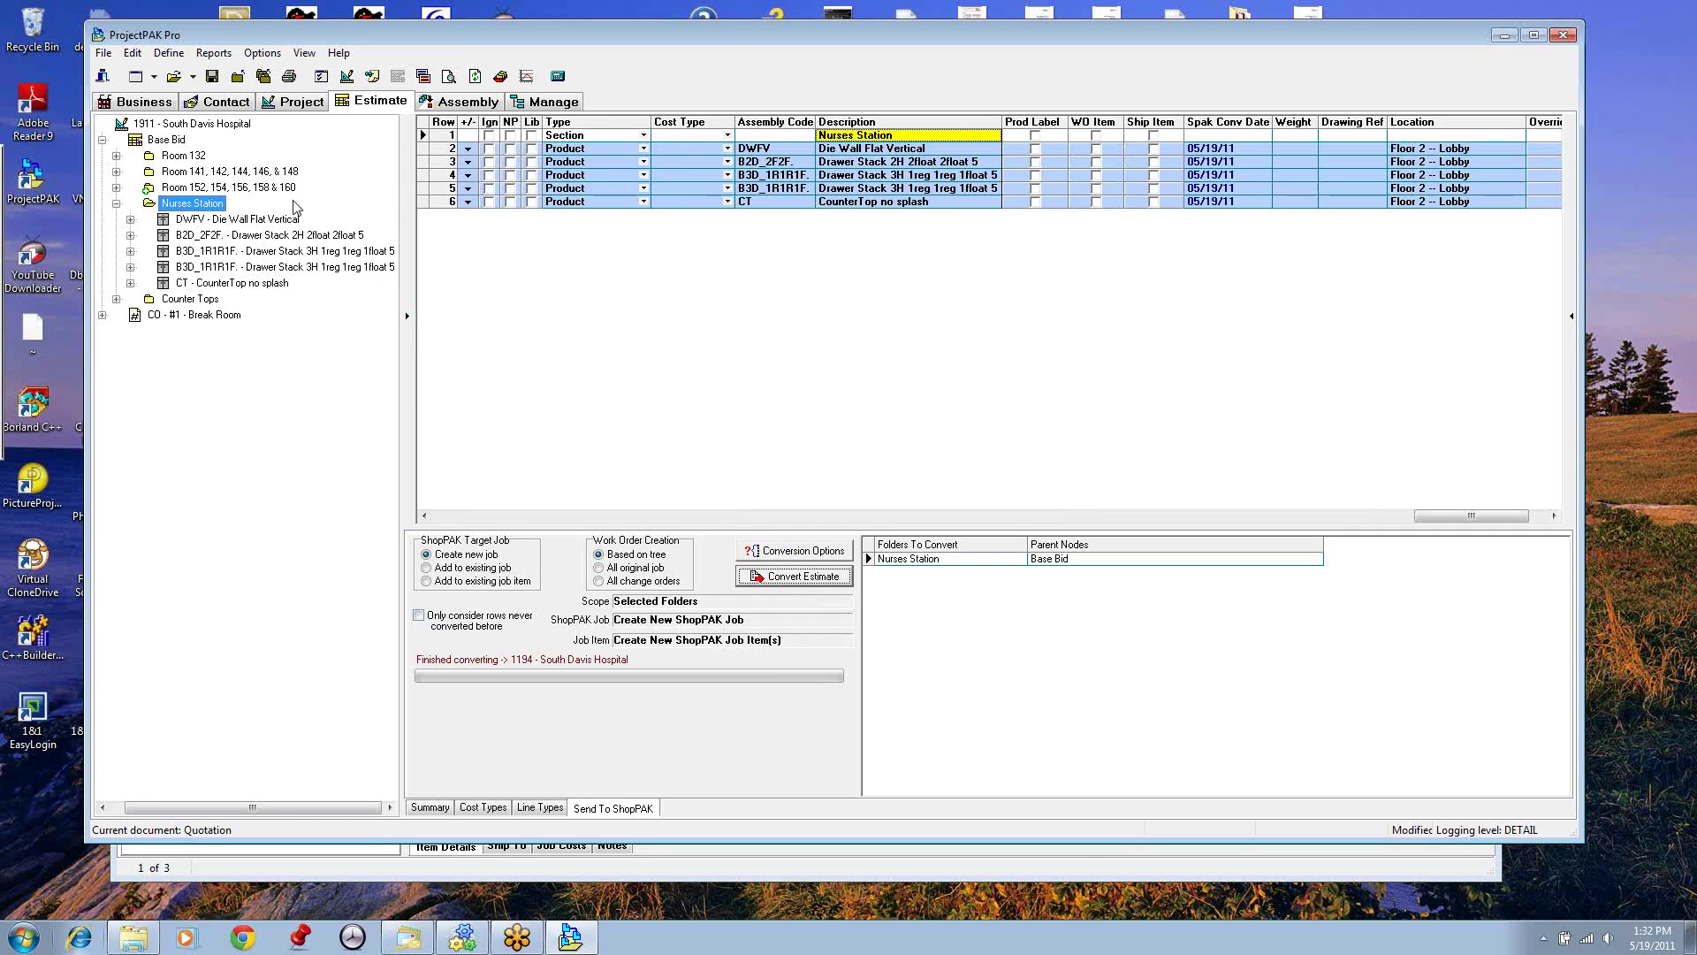
click(185, 157)
click(174, 142)
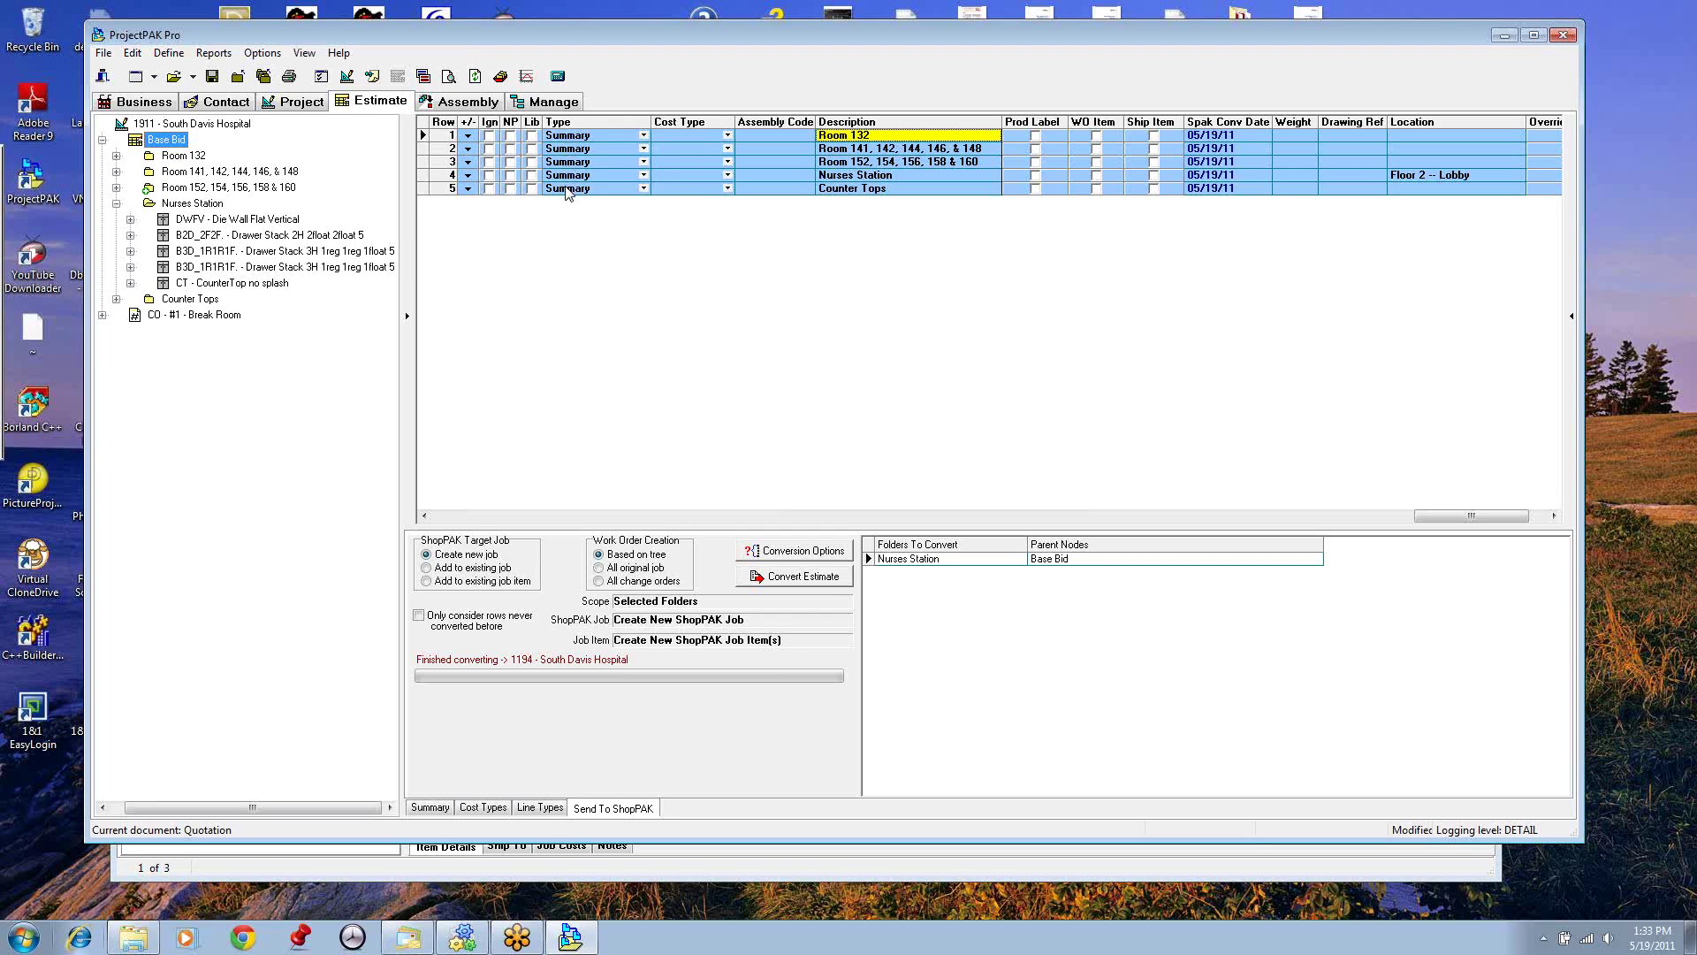
Step: Set the ShopPAK target to add to an existing job and dismiss the job search without choosing a job
click(452, 567)
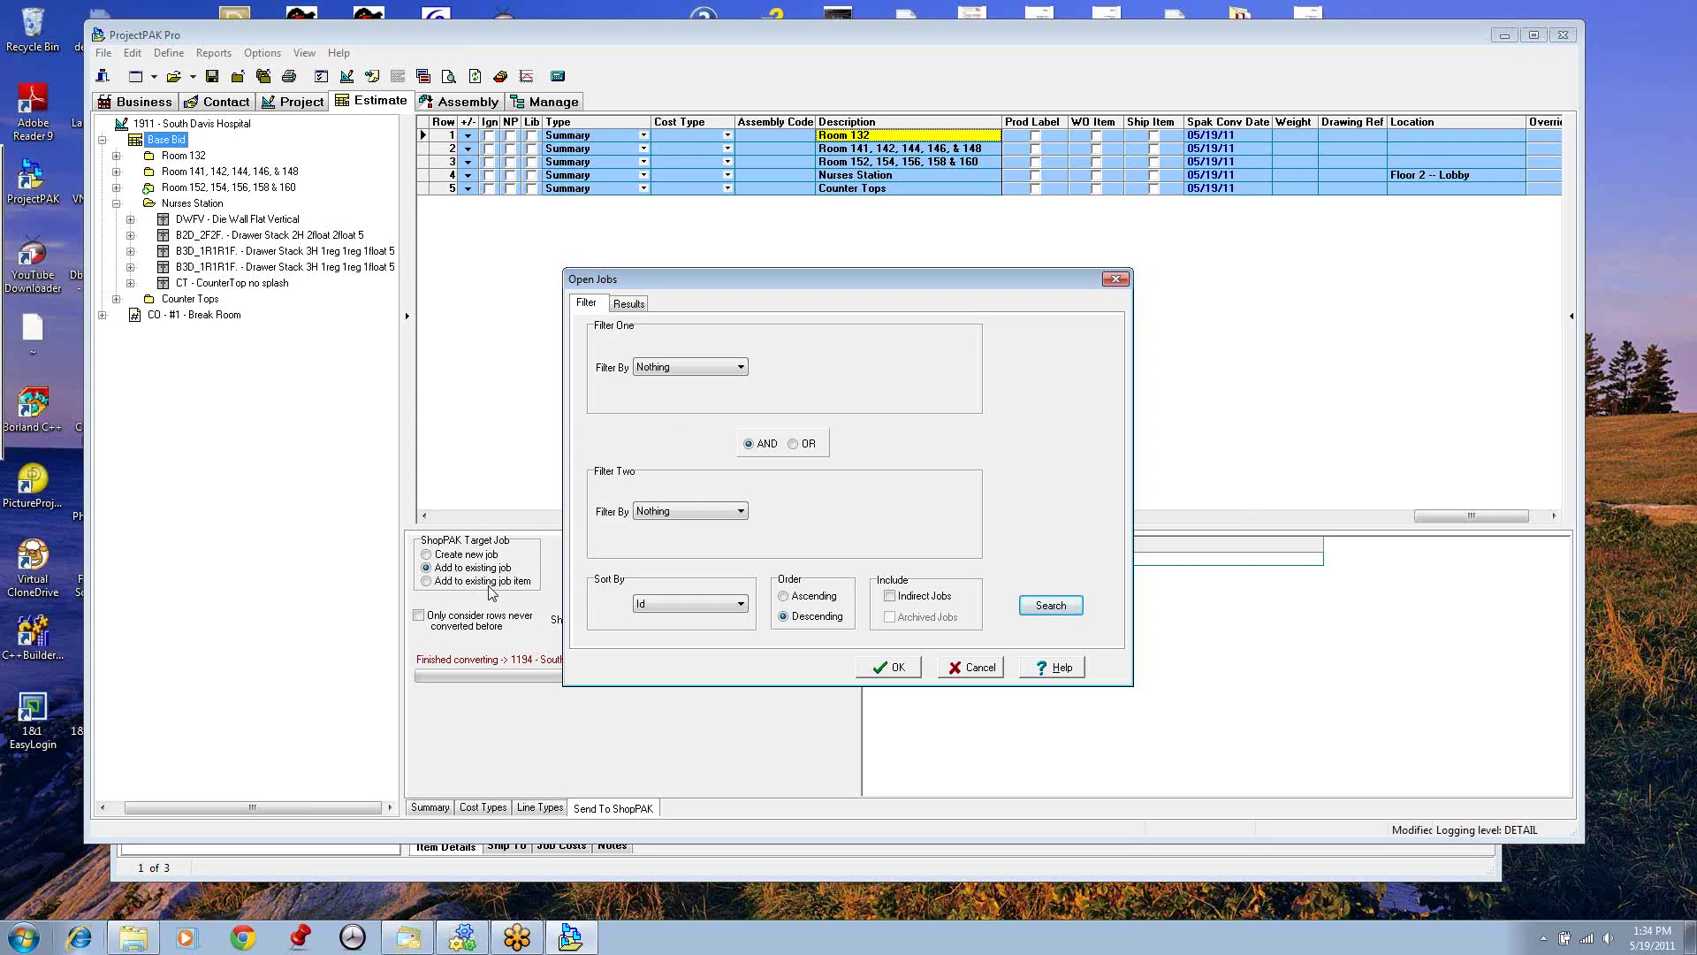
click(975, 670)
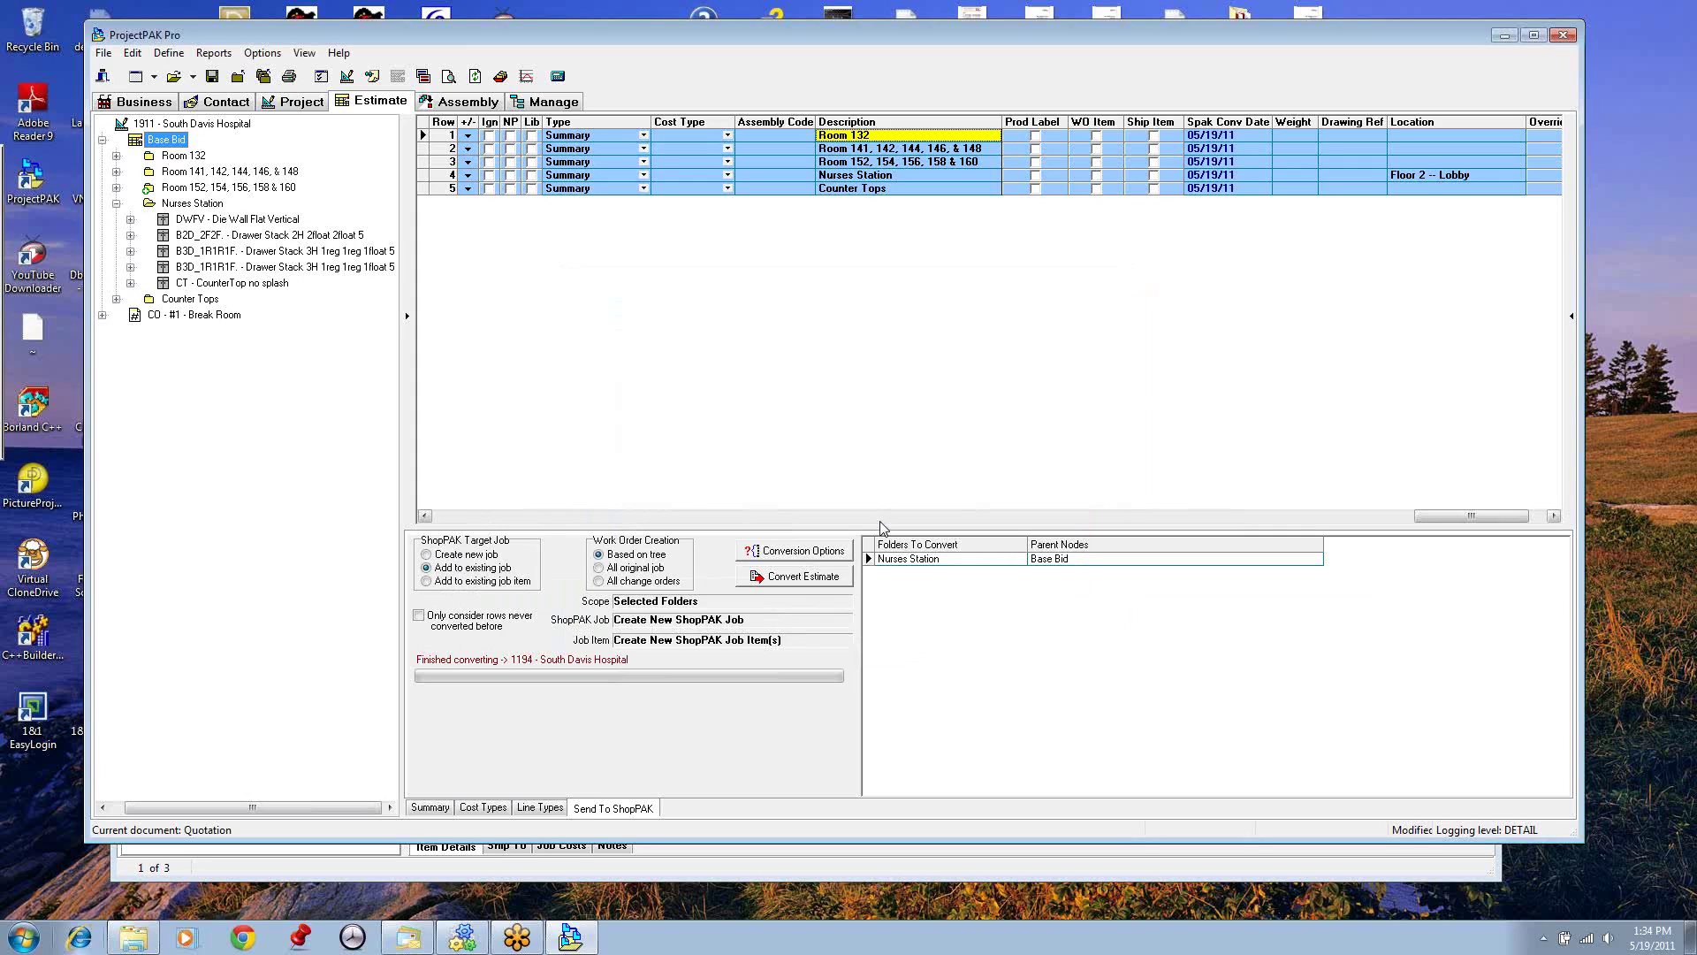
click(1685, 37)
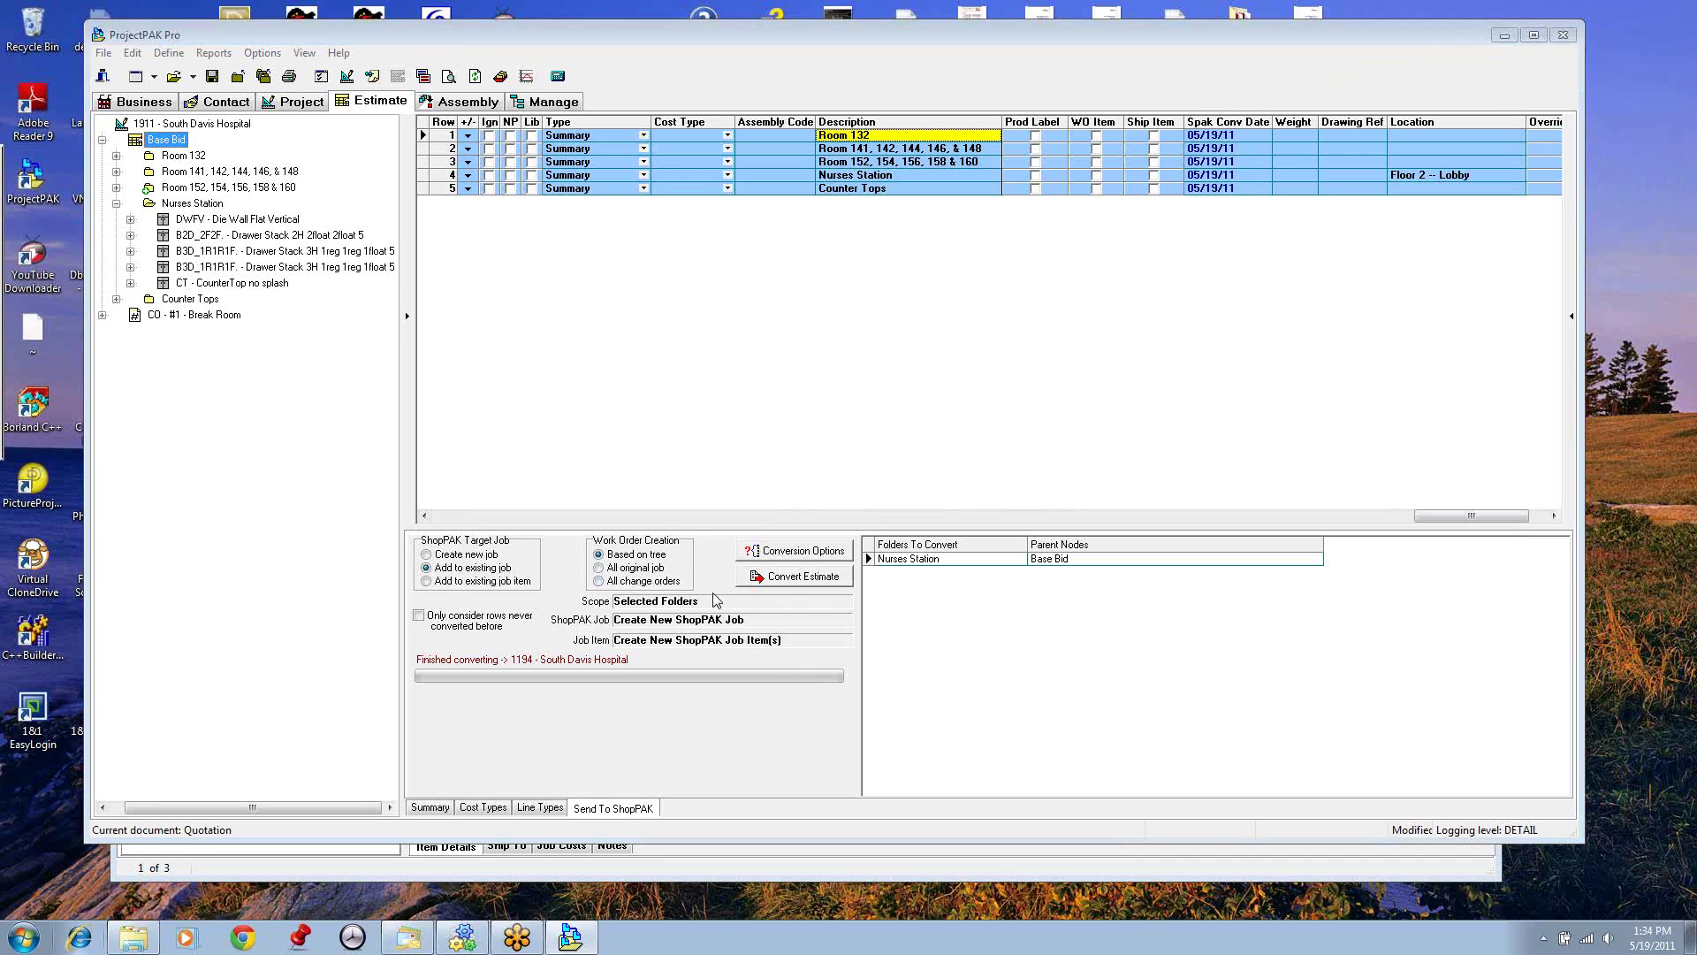
Step: Try previewing the job items and work orders, including with work orders based on 2 Levels Under Selected Job Item Folder, and discard the options
click(782, 555)
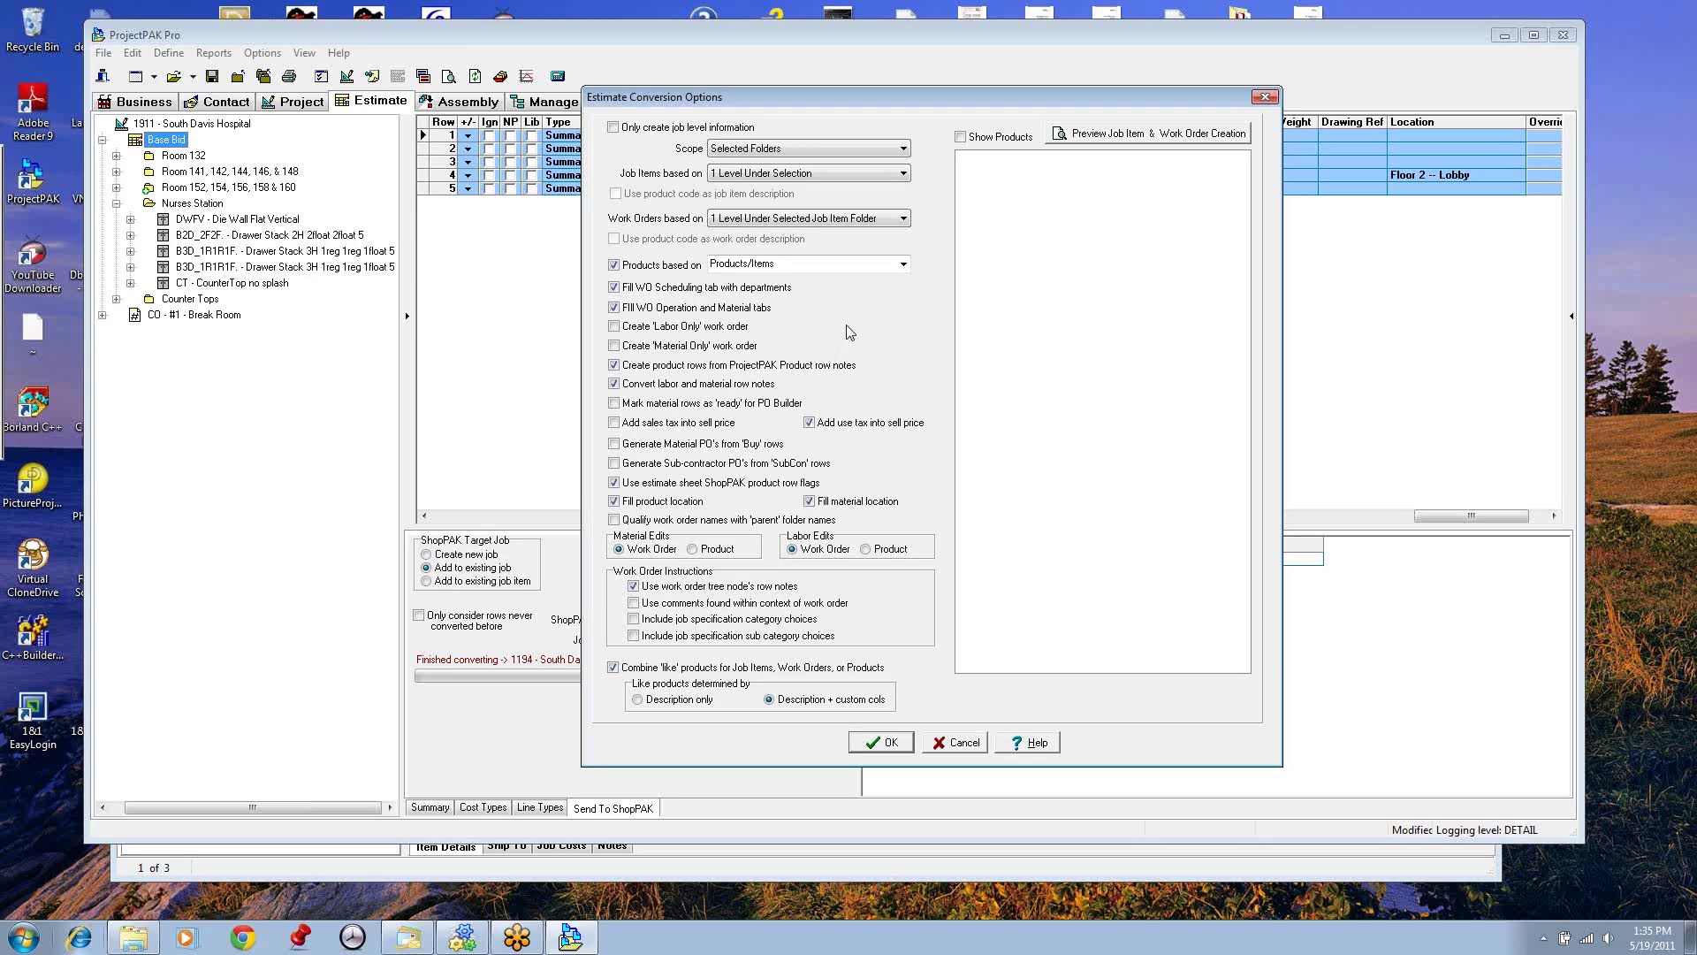
click(1087, 134)
click(997, 528)
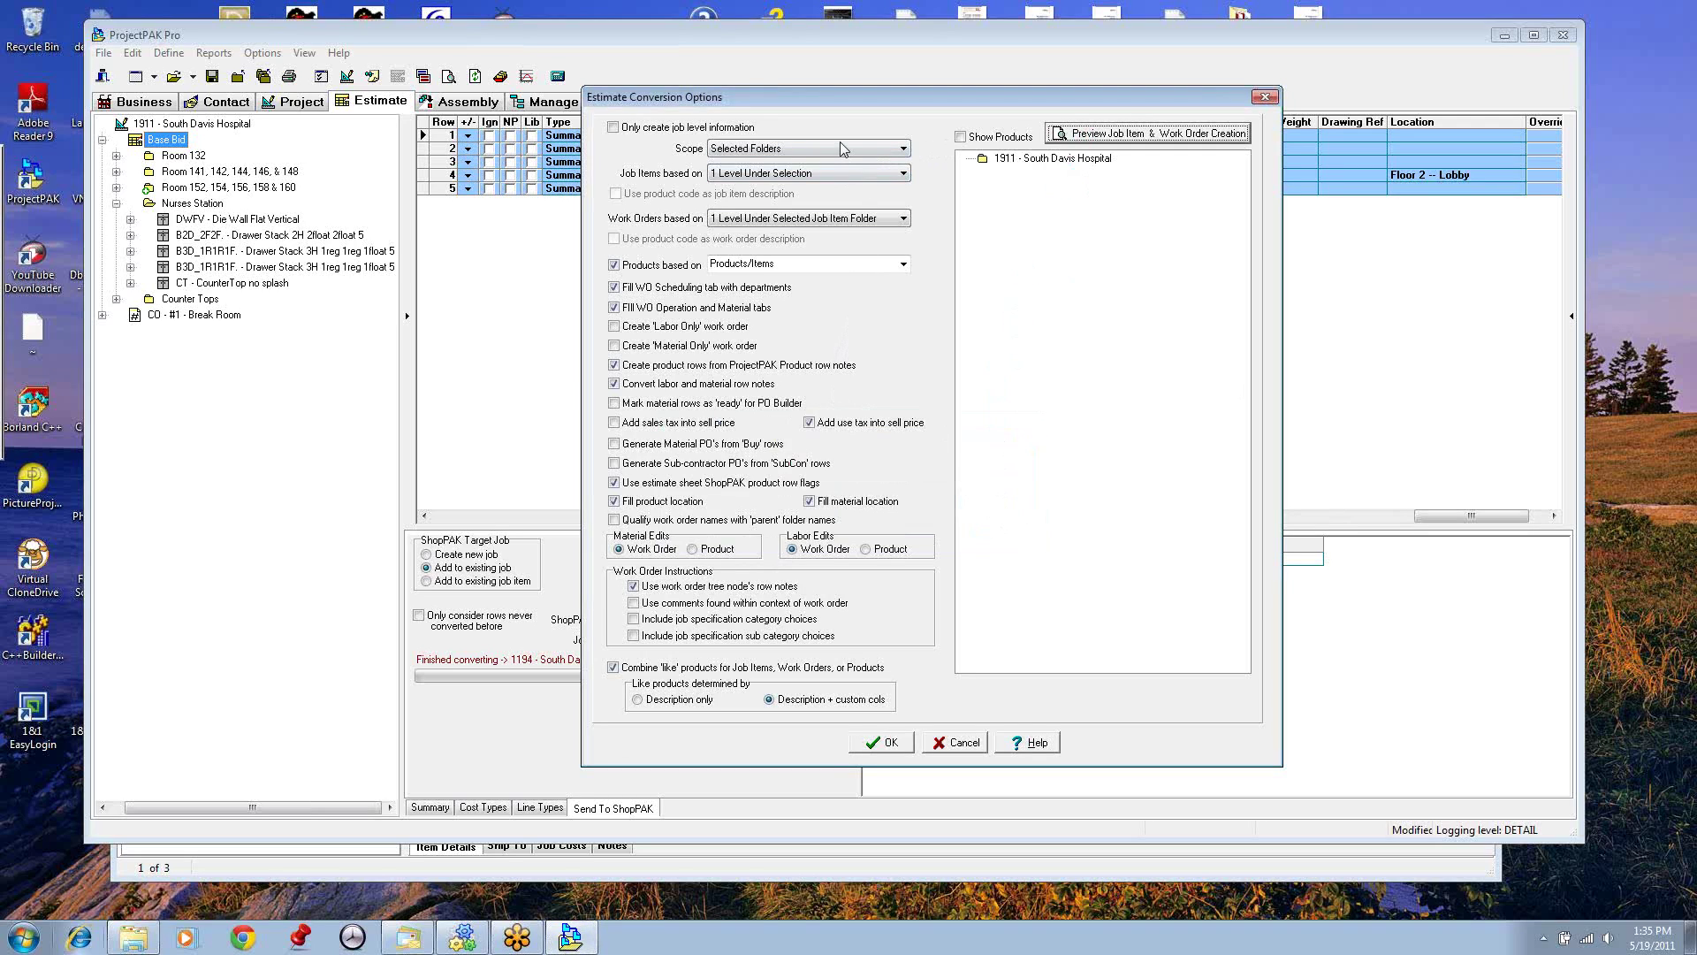
click(903, 218)
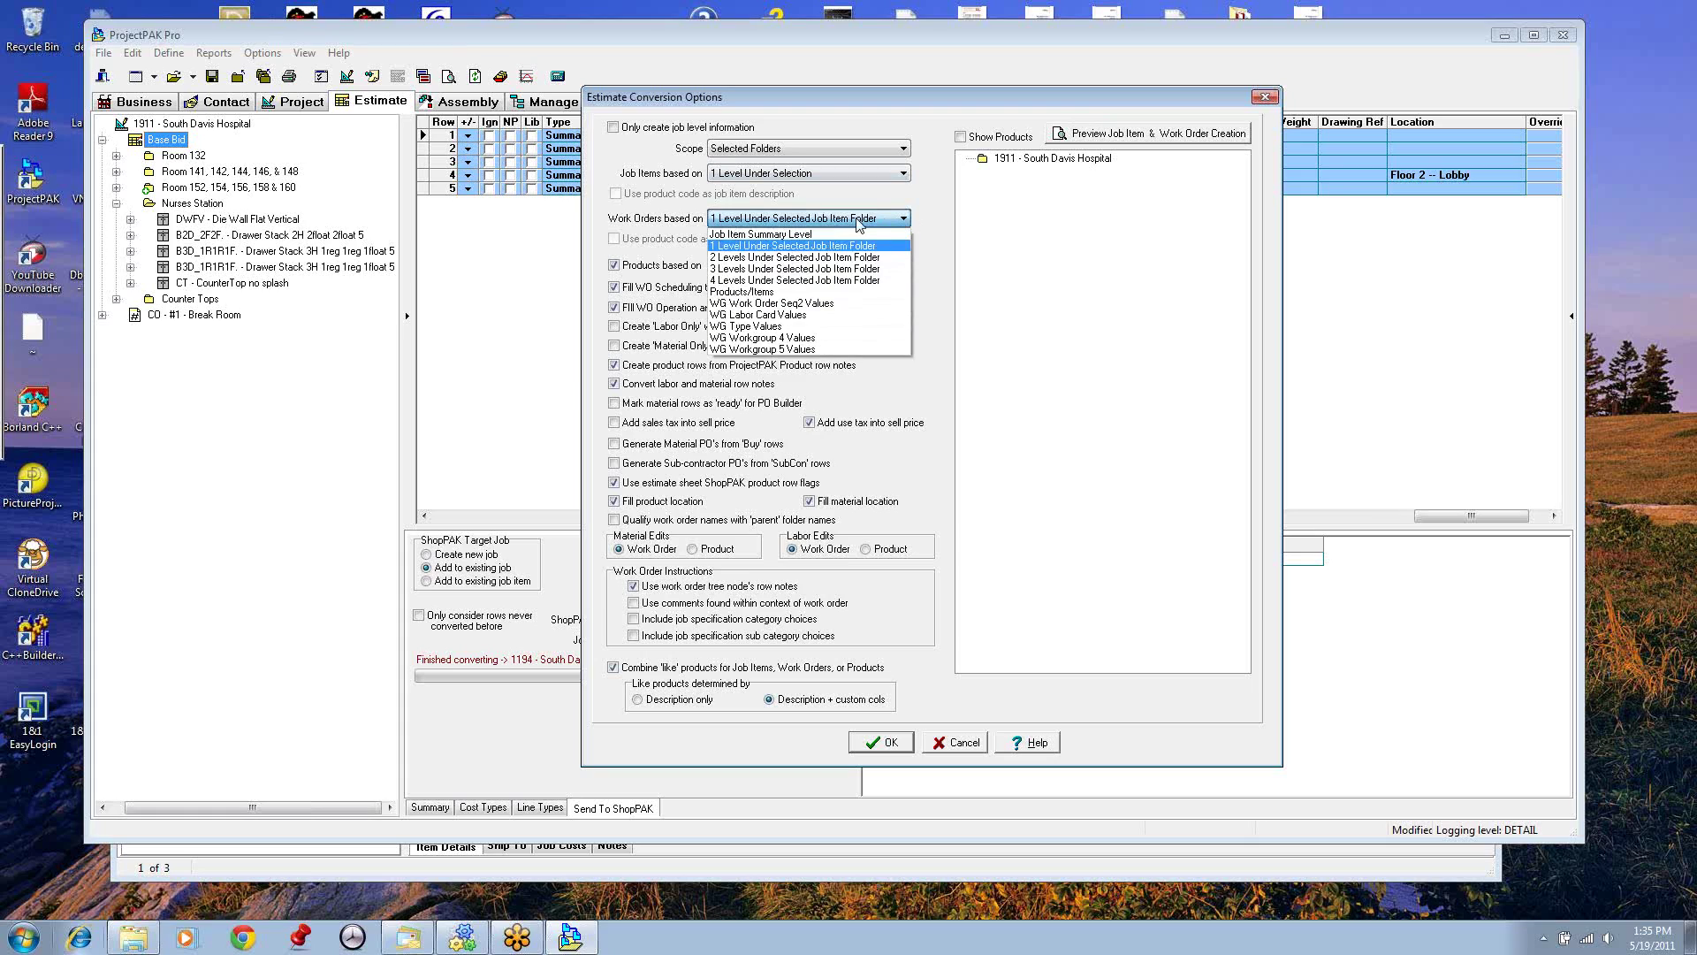
click(792, 259)
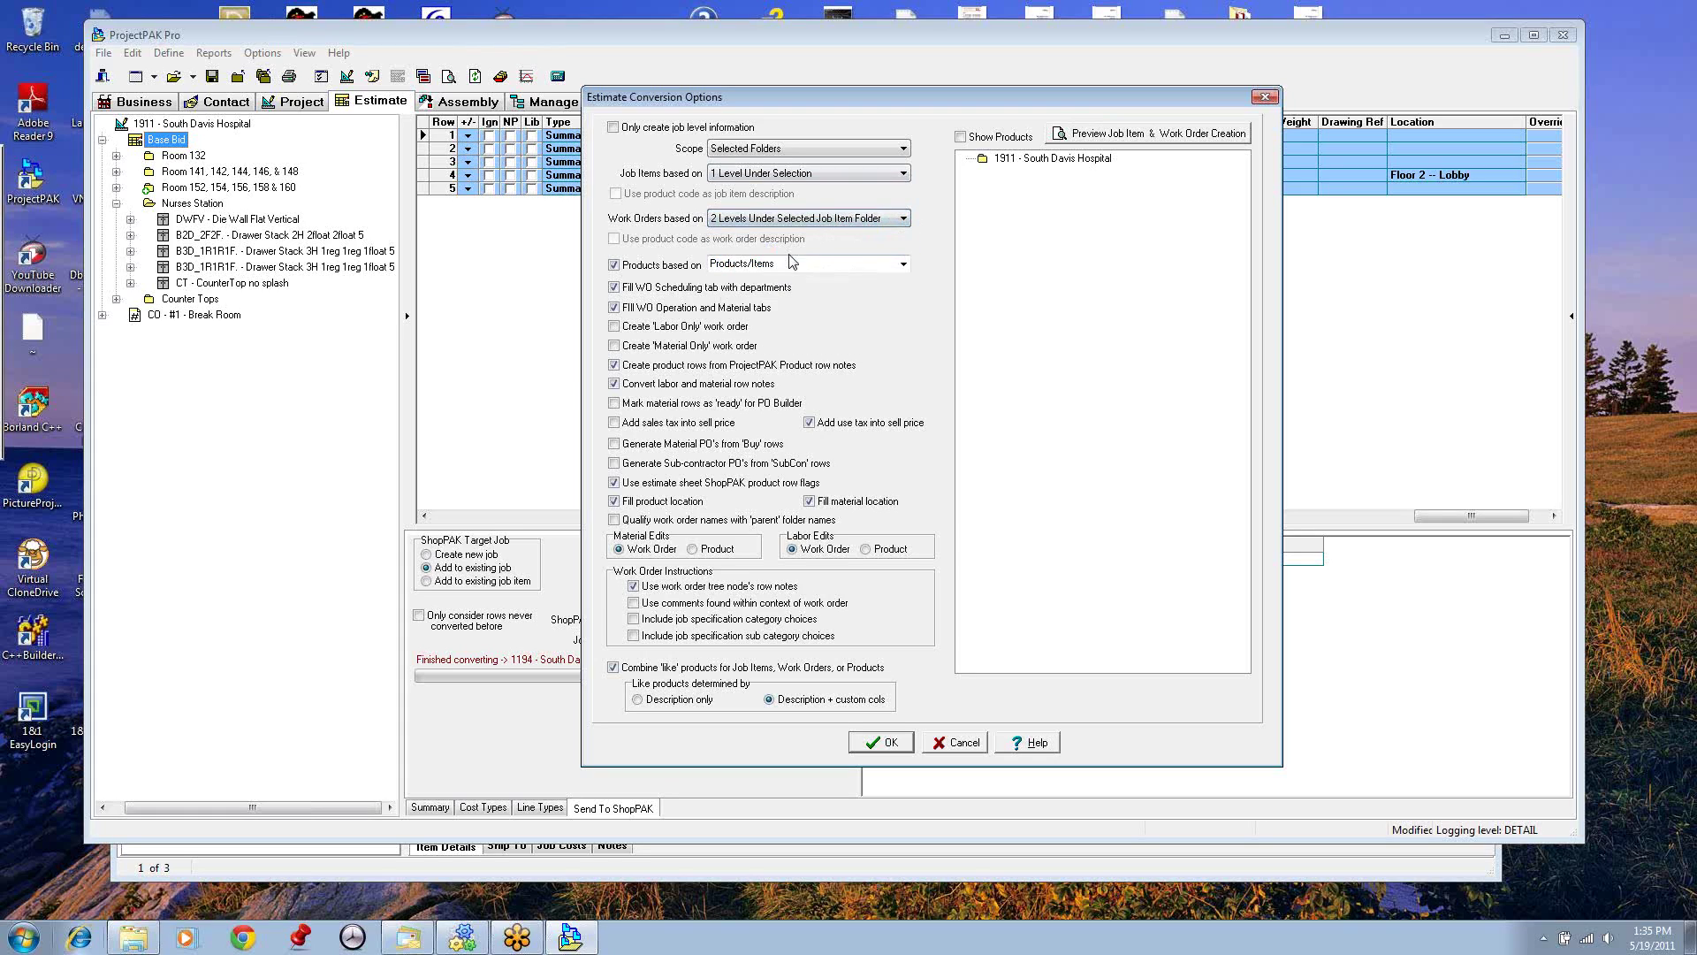
click(1074, 135)
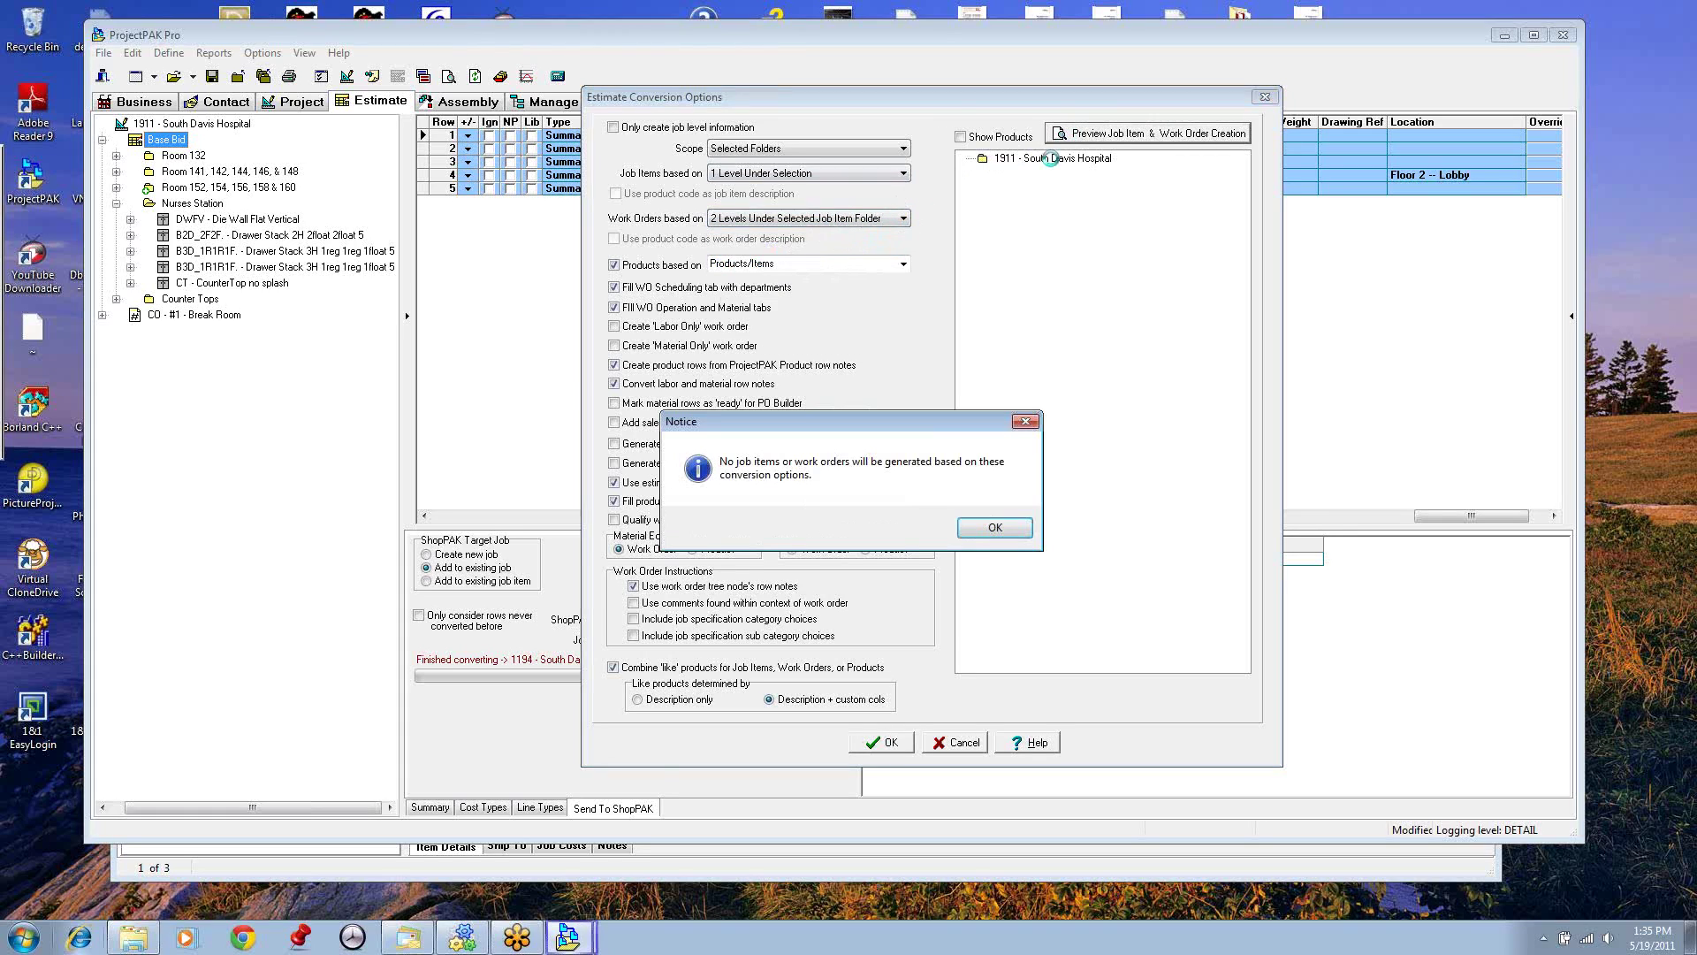
click(989, 527)
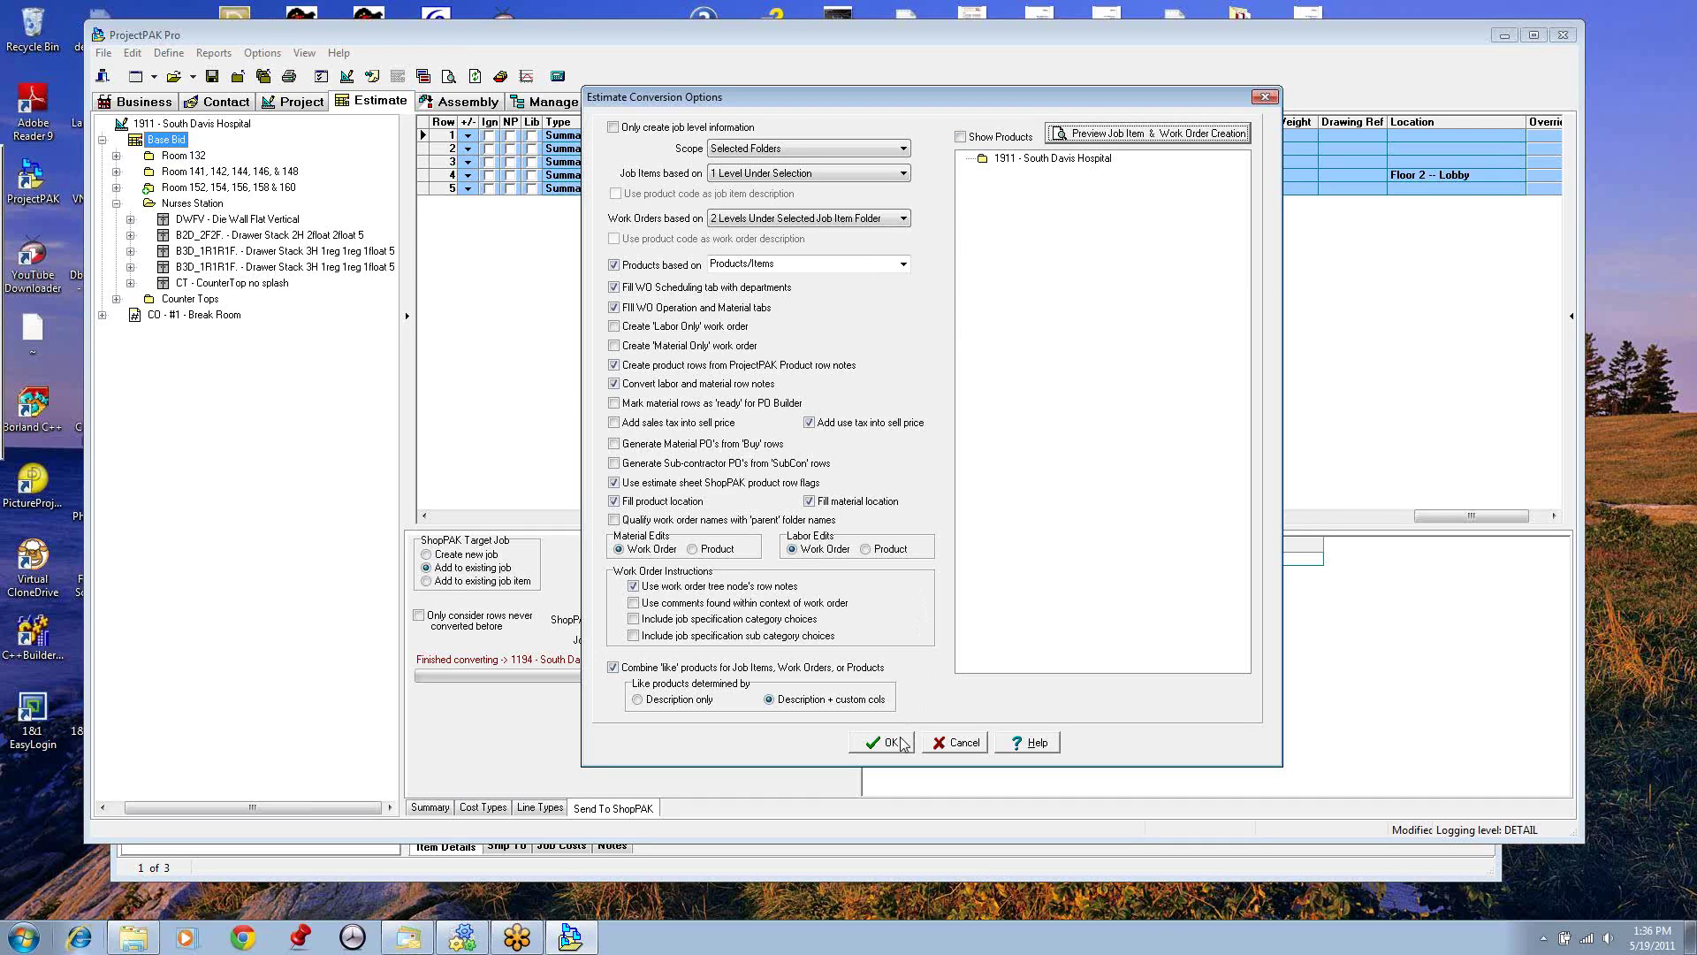
click(951, 743)
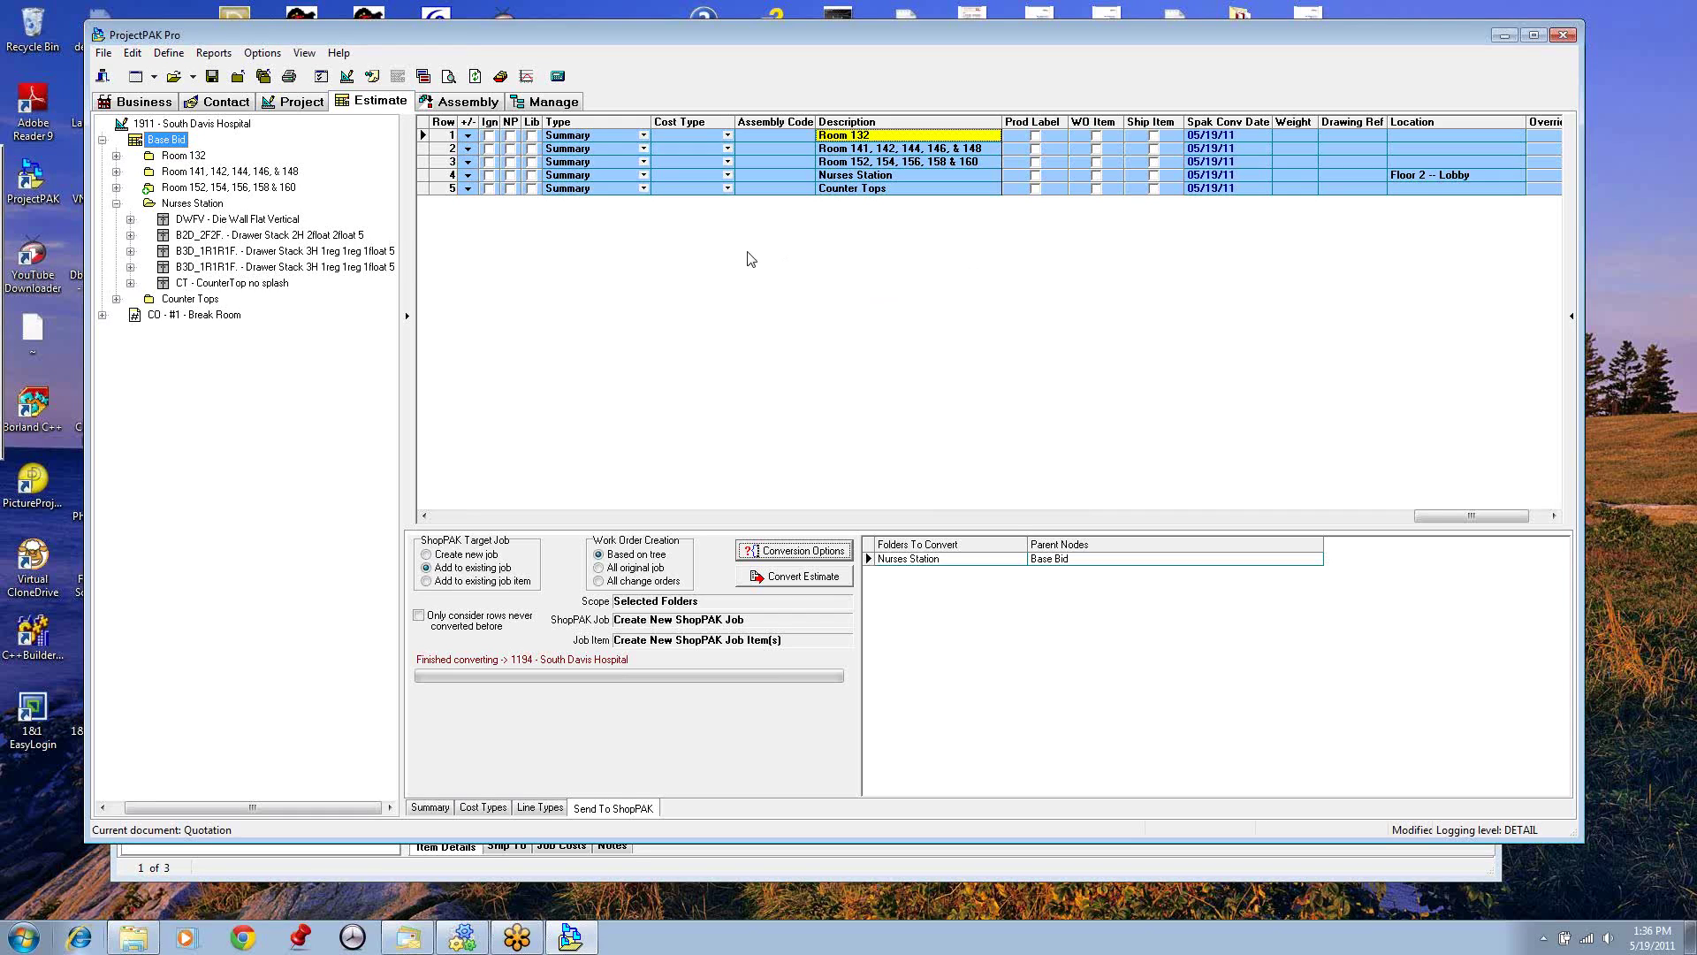
click(340, 54)
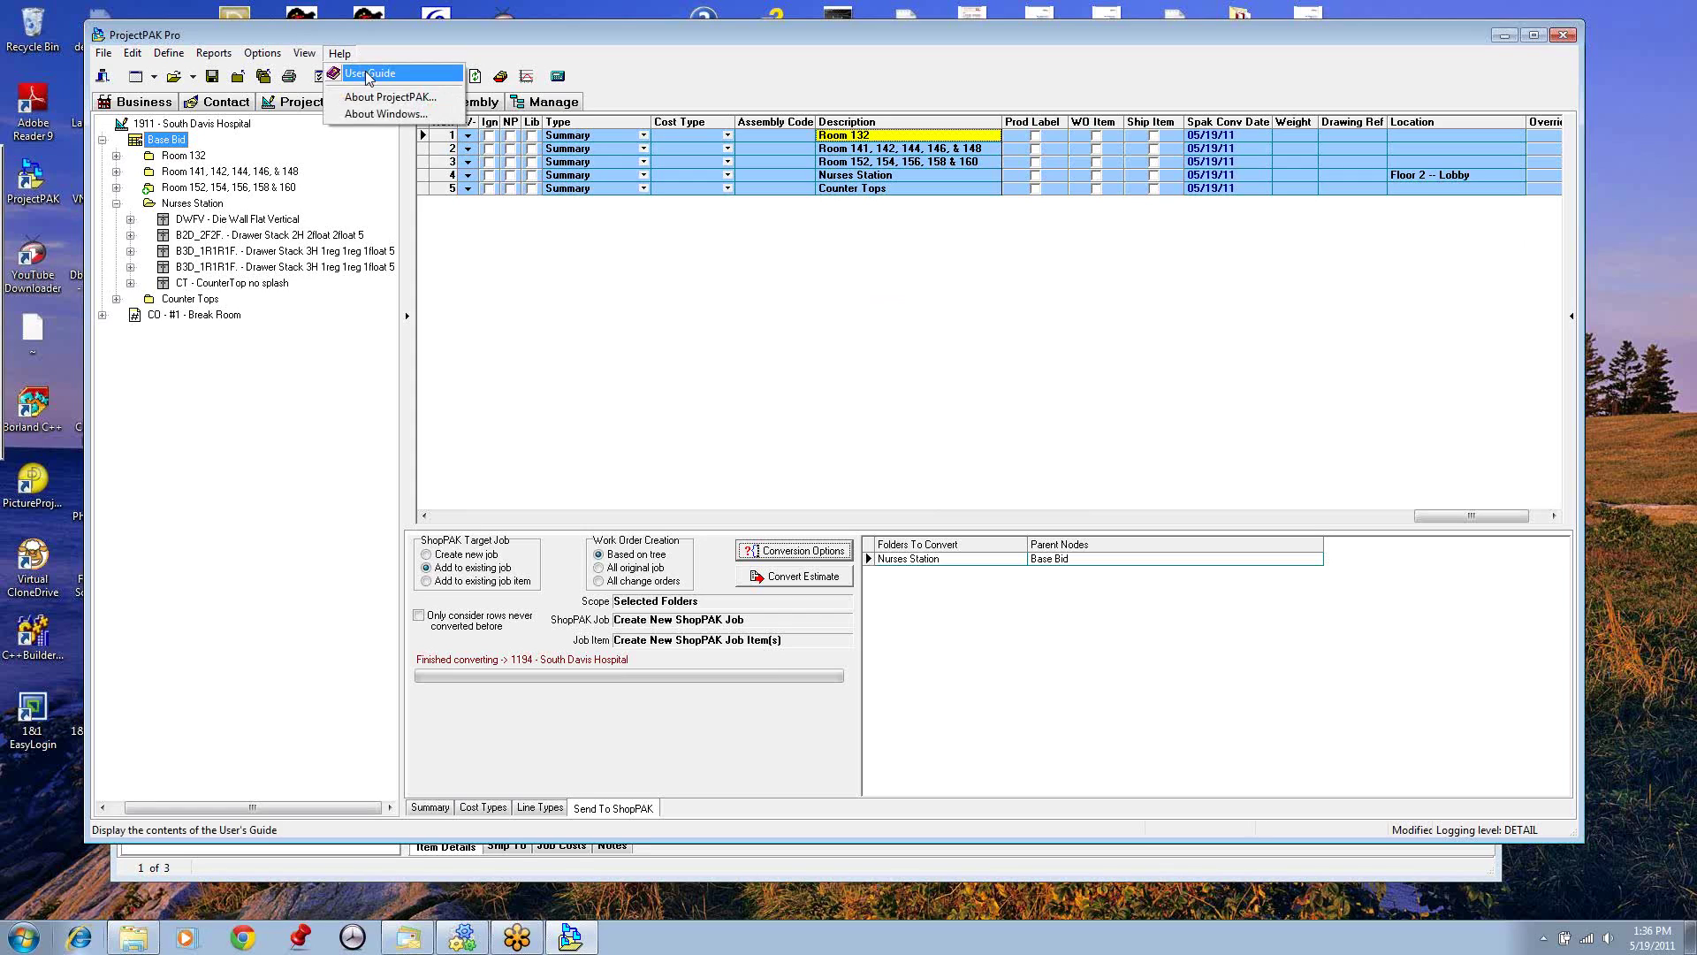
click(556, 264)
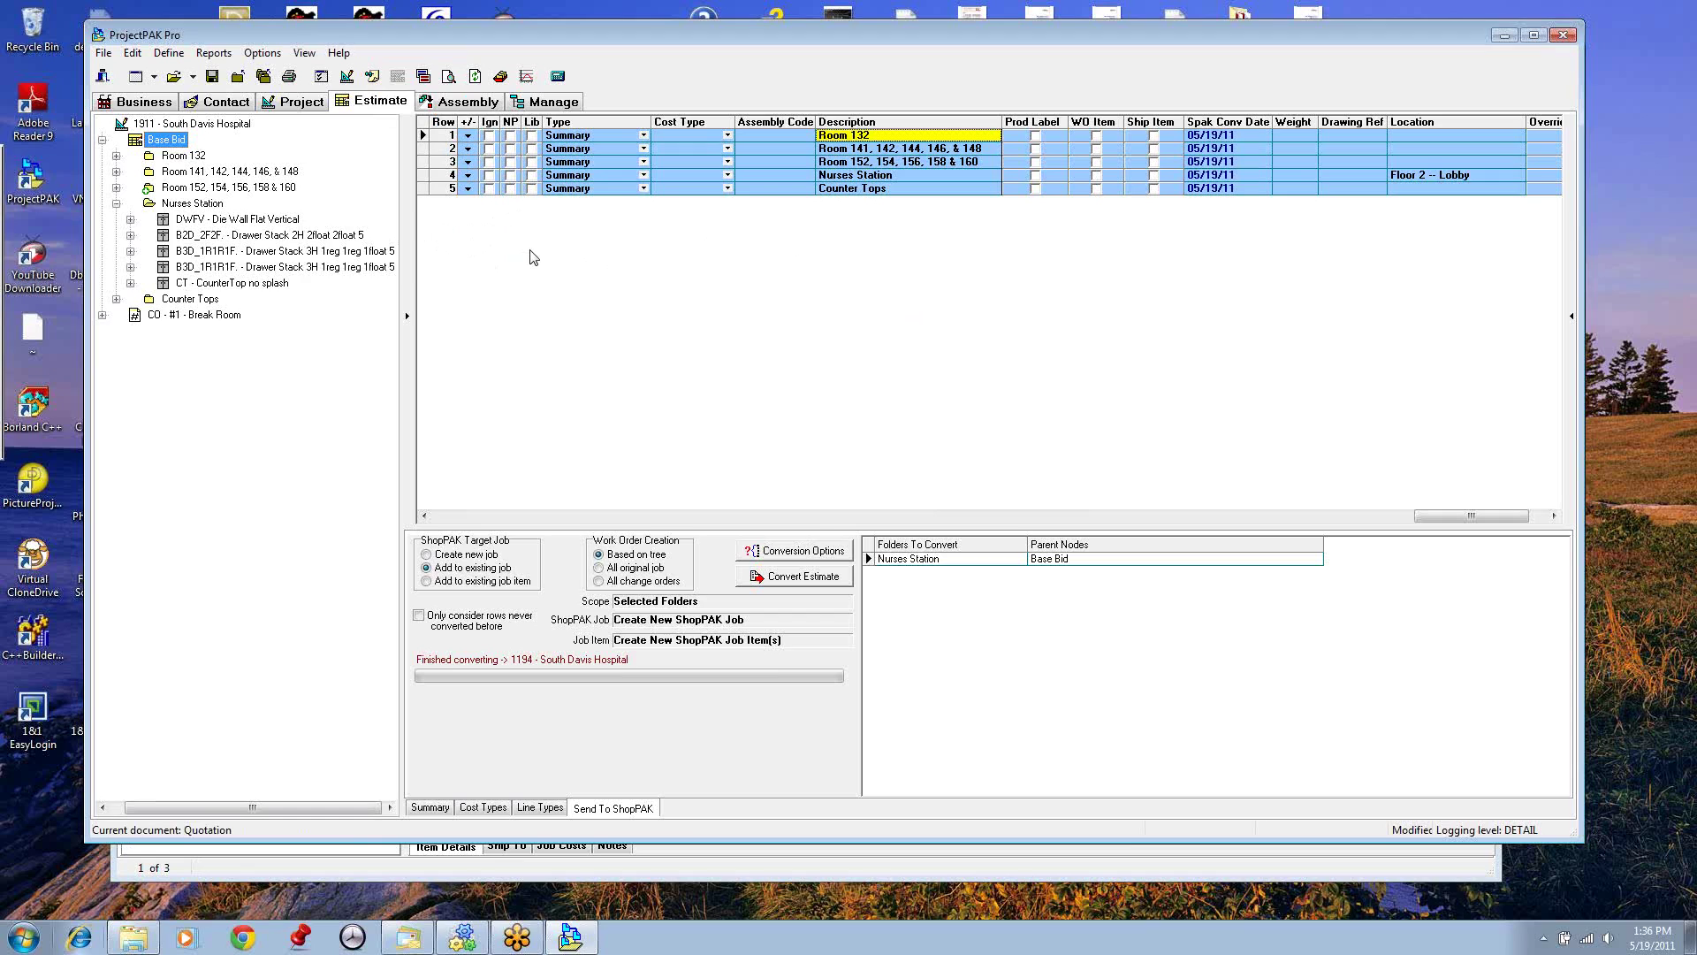
Step: Select the South Davis Hospital estimate, look over the Find / Change Items options and close them without searching
click(132, 54)
click(353, 225)
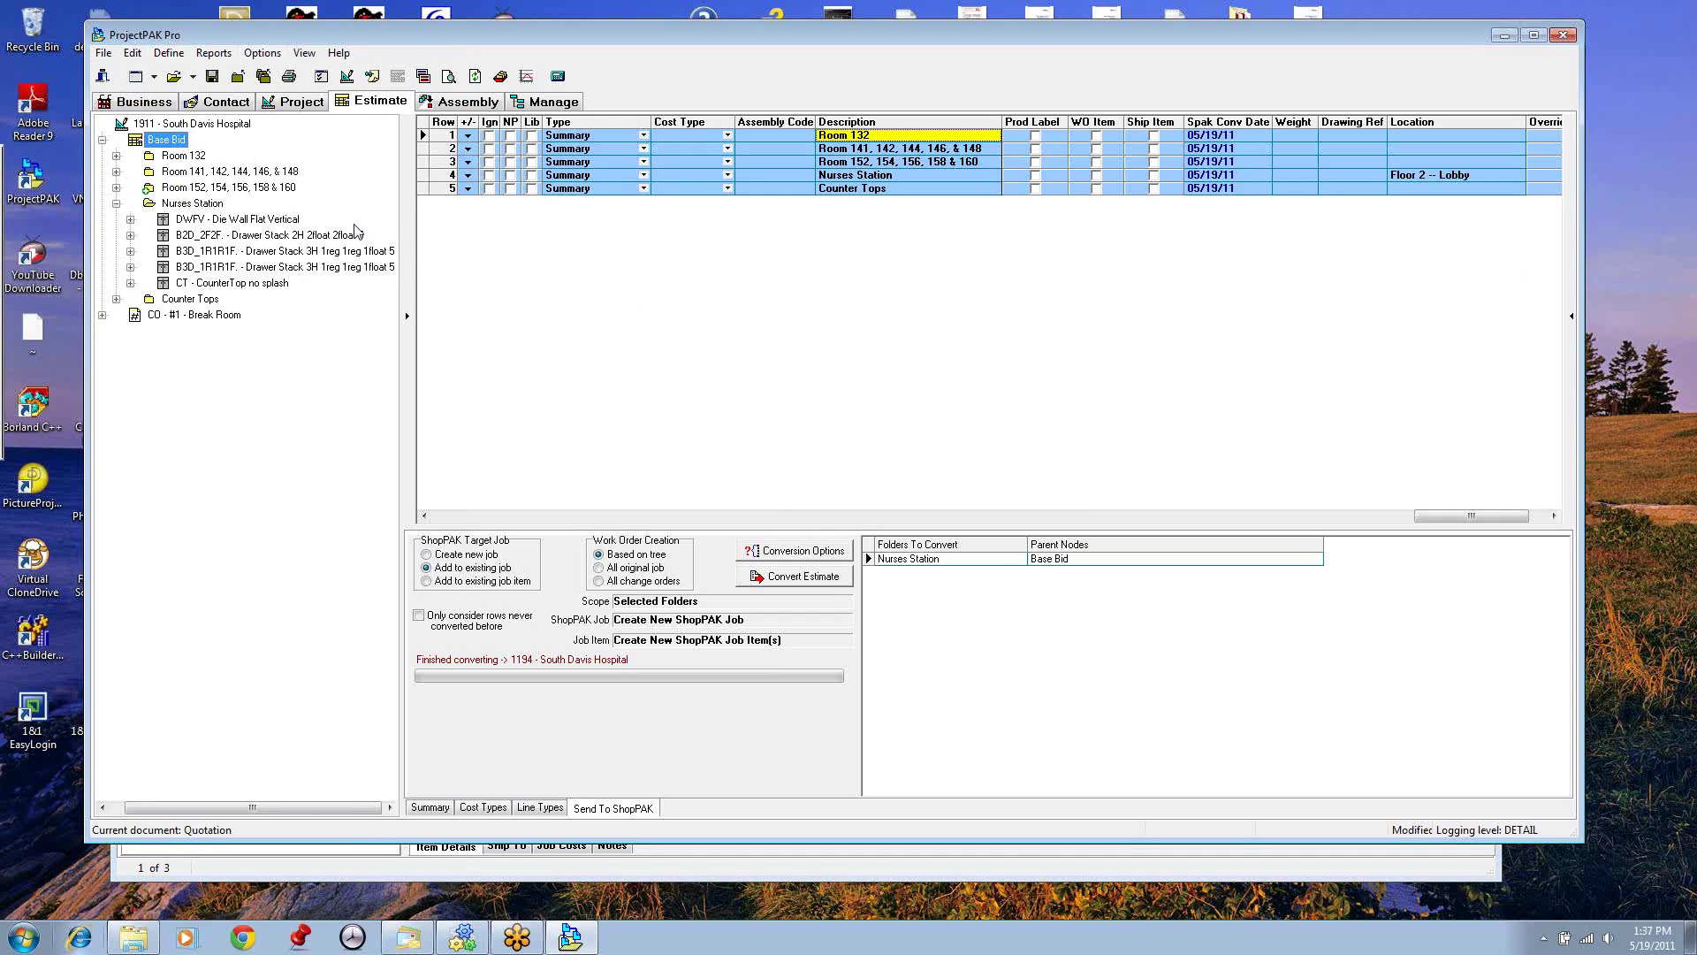
click(193, 125)
click(134, 53)
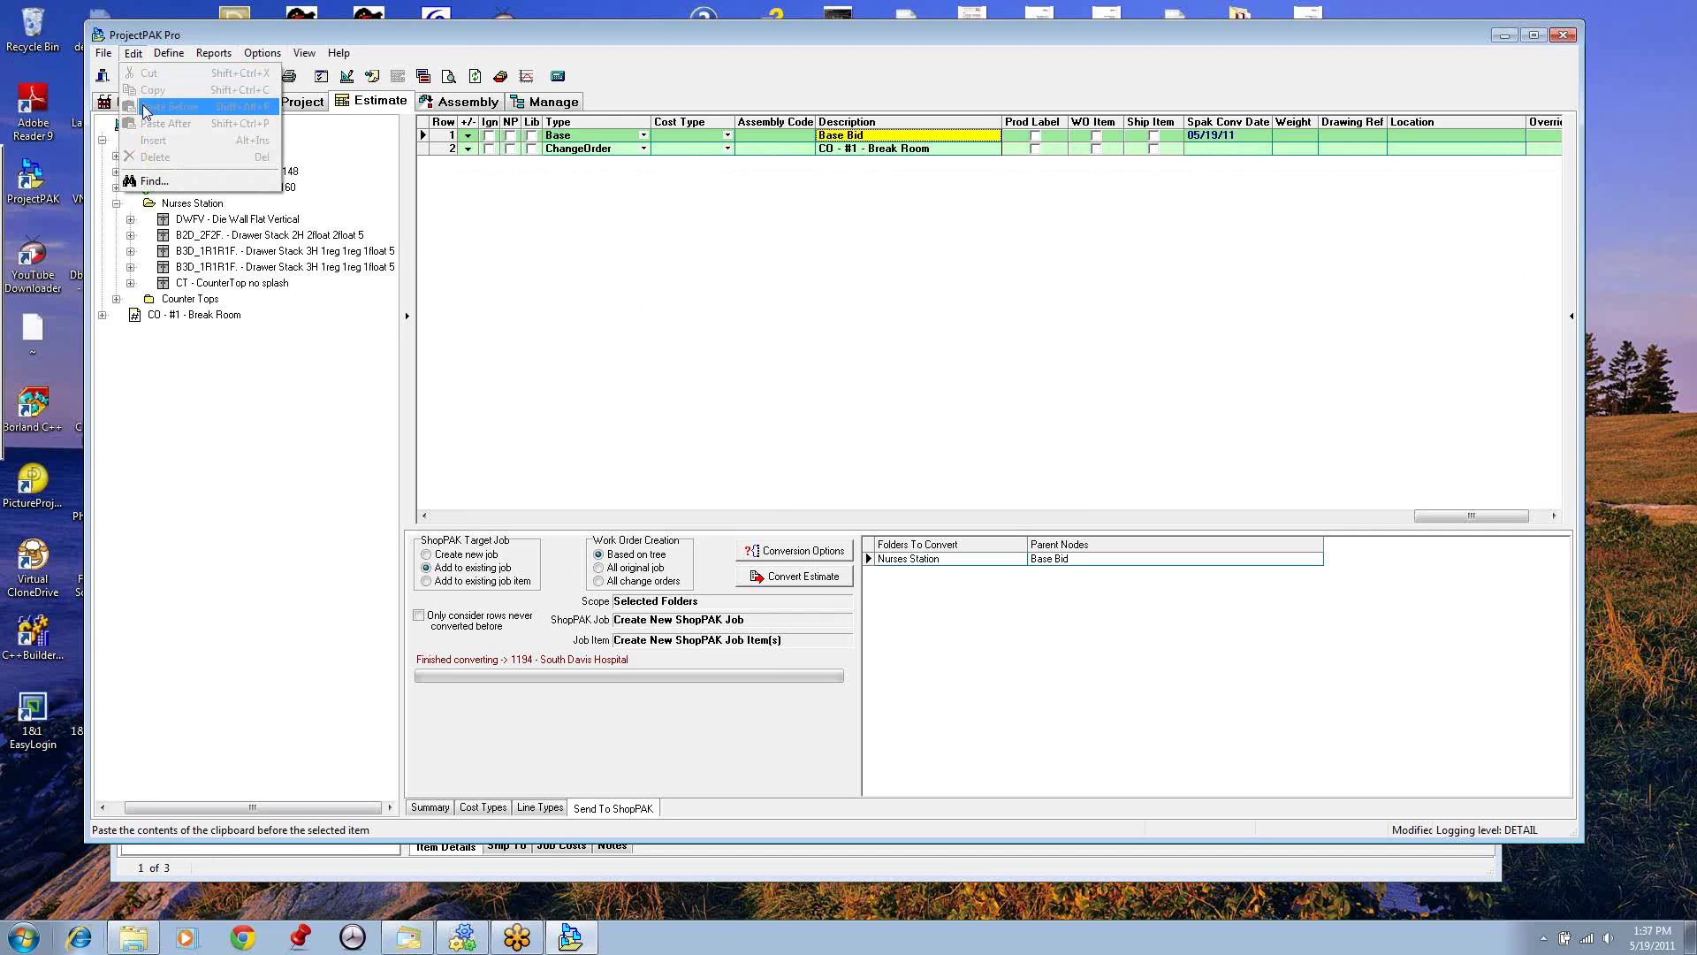
click(154, 180)
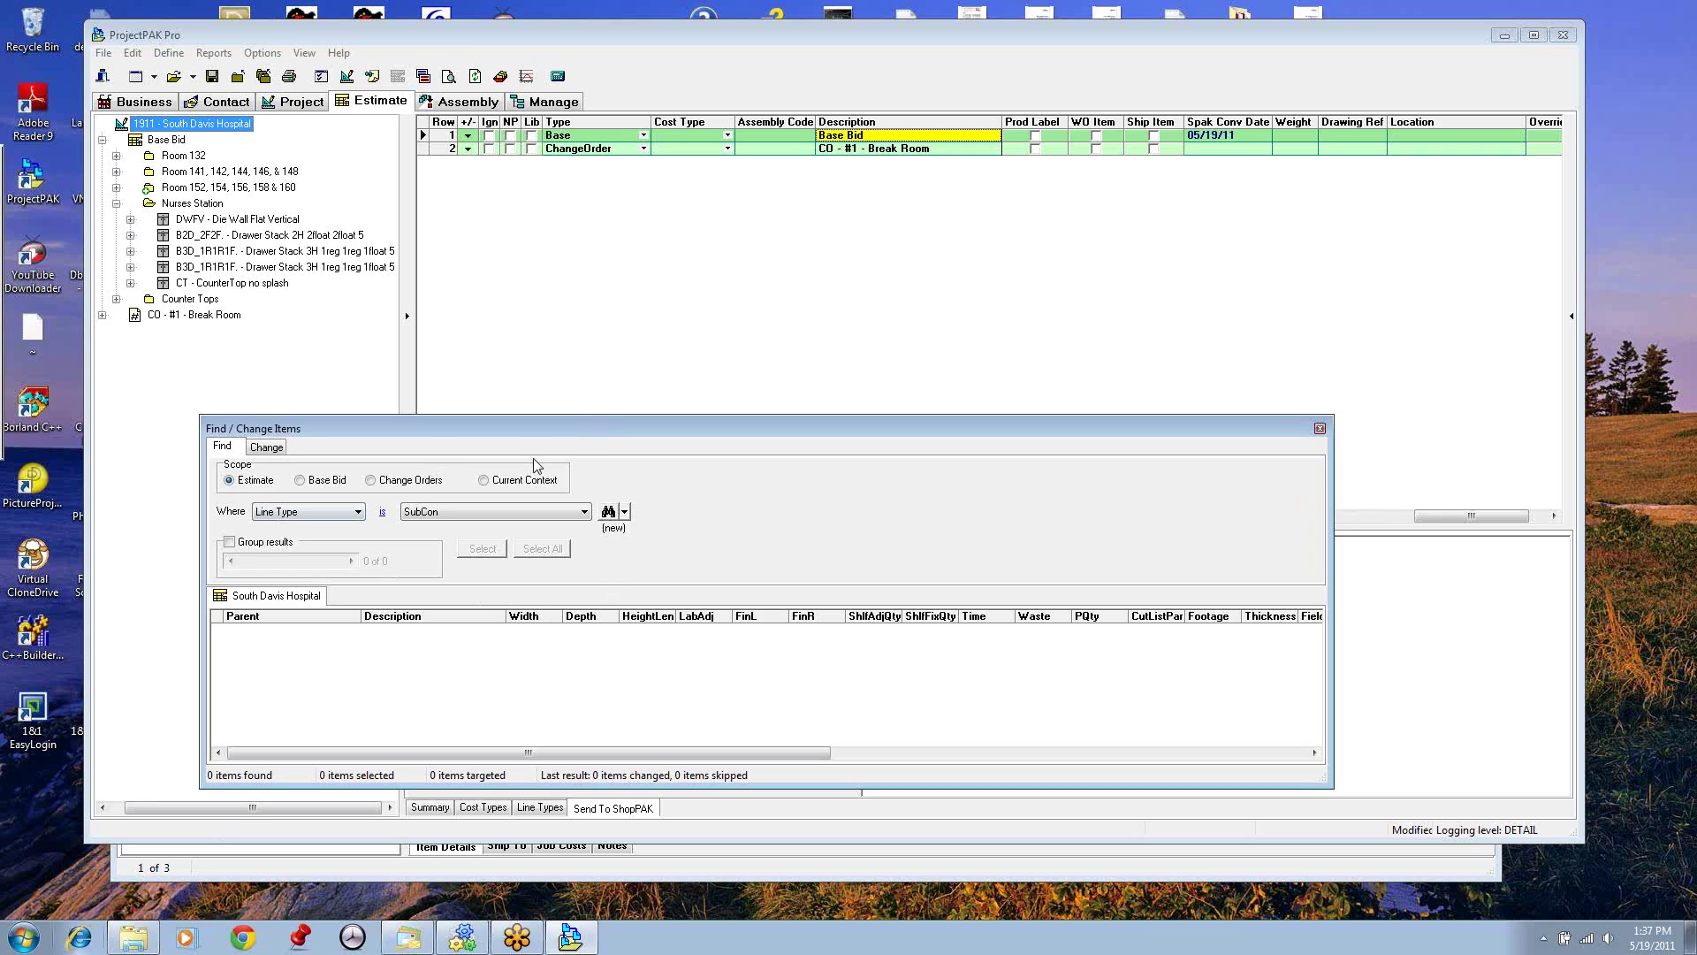
drag(527, 424, 536, 351)
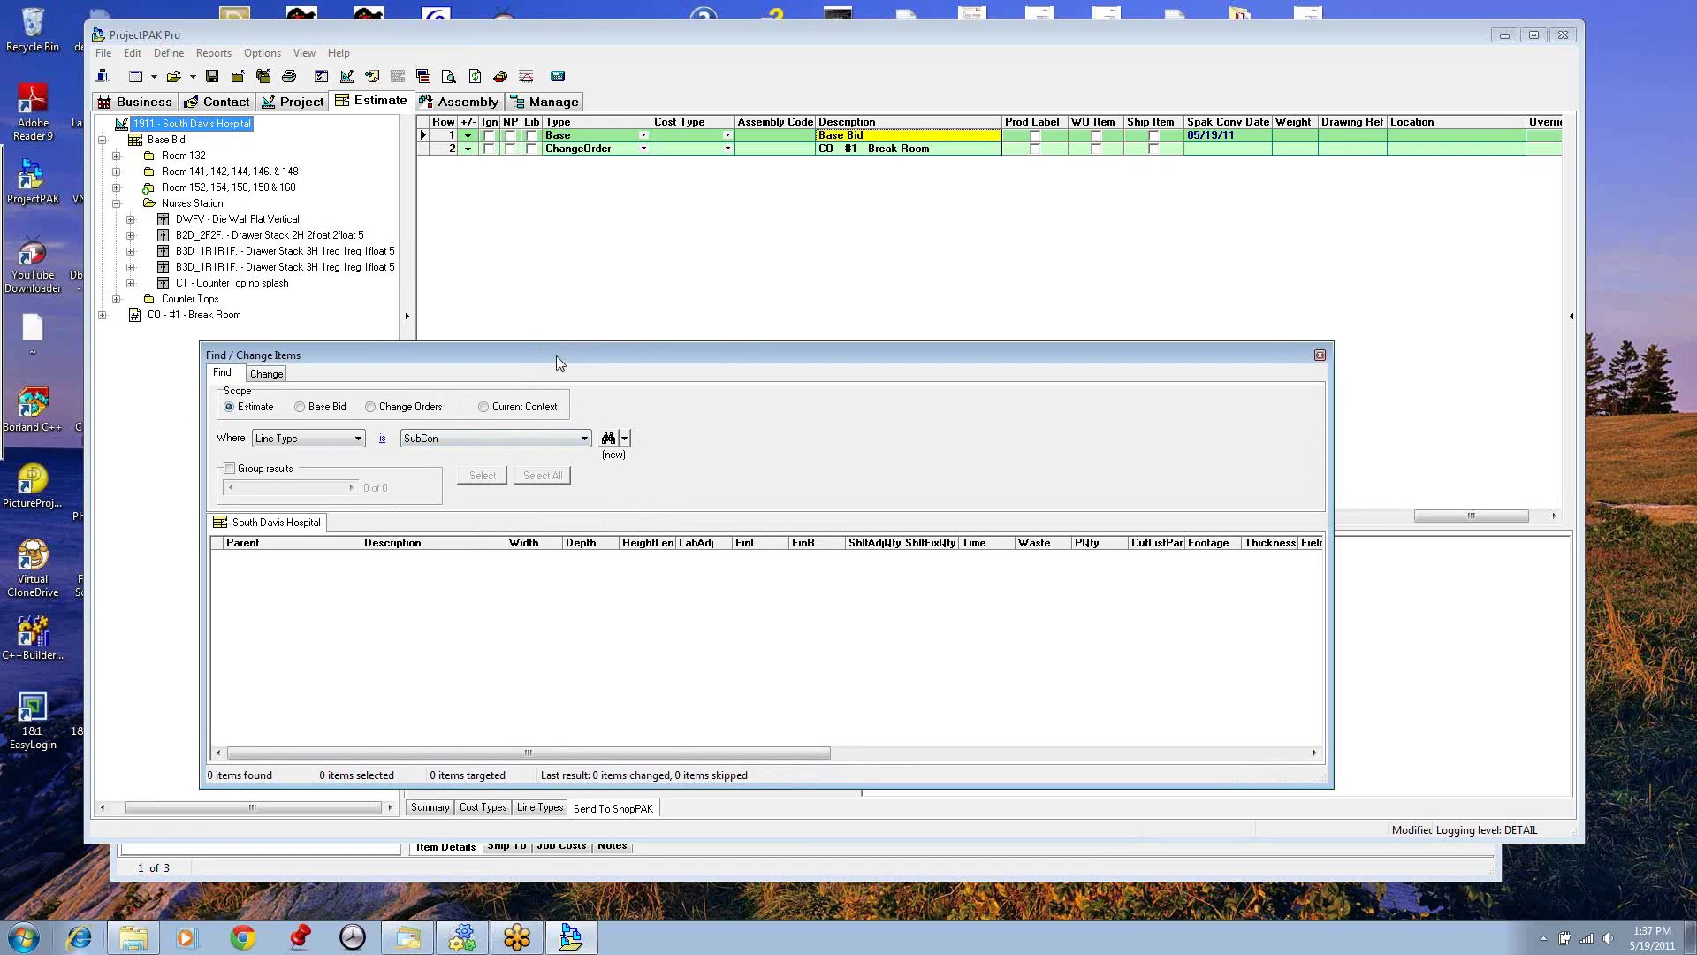
click(1320, 354)
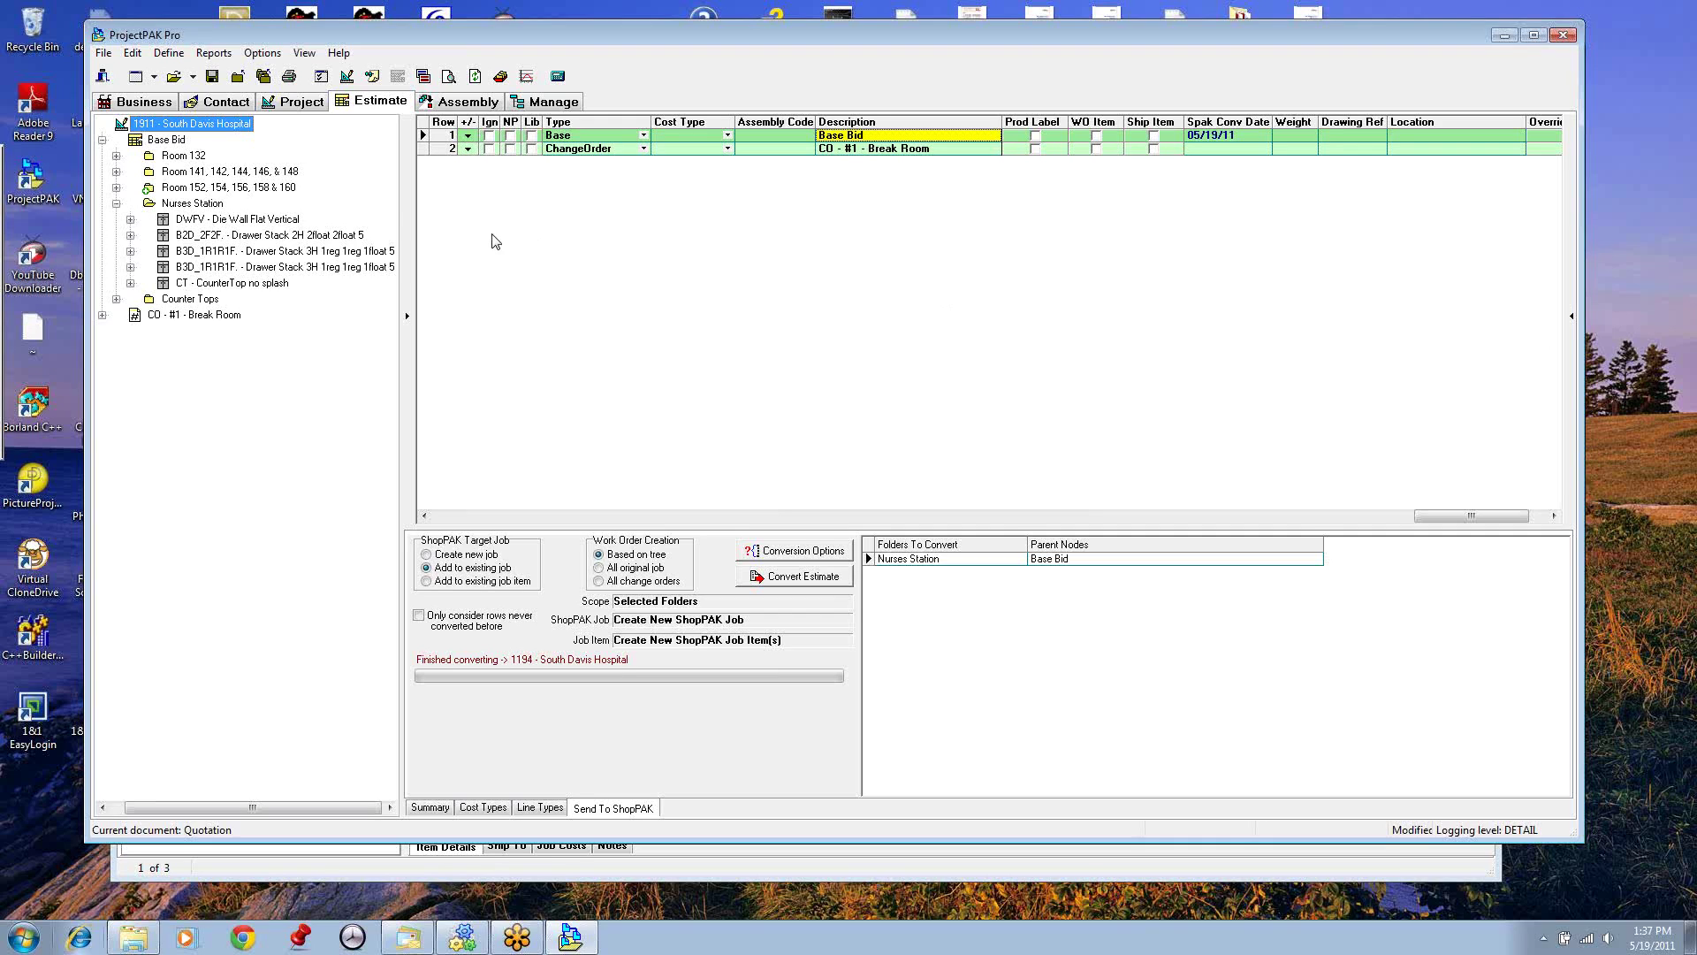
Step: Expand Room 132's first W2D Wall Cab 2 door to its material and labor rows and check the commands available for the Mahogany material
click(166, 158)
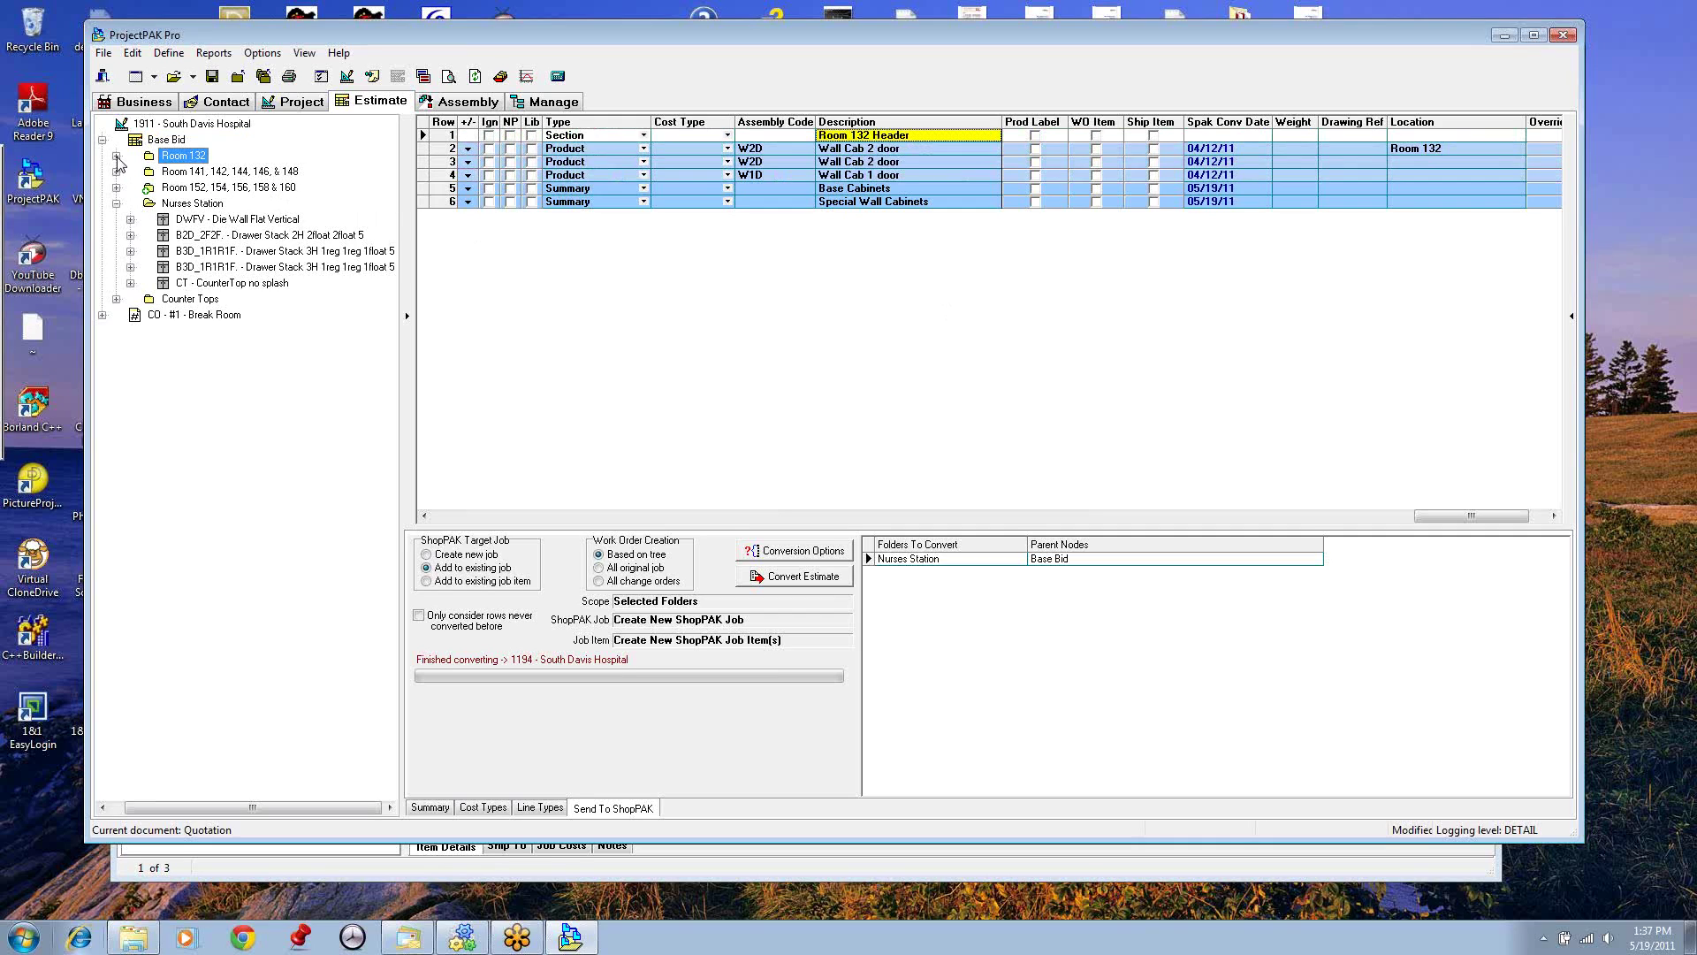
click(116, 156)
click(187, 172)
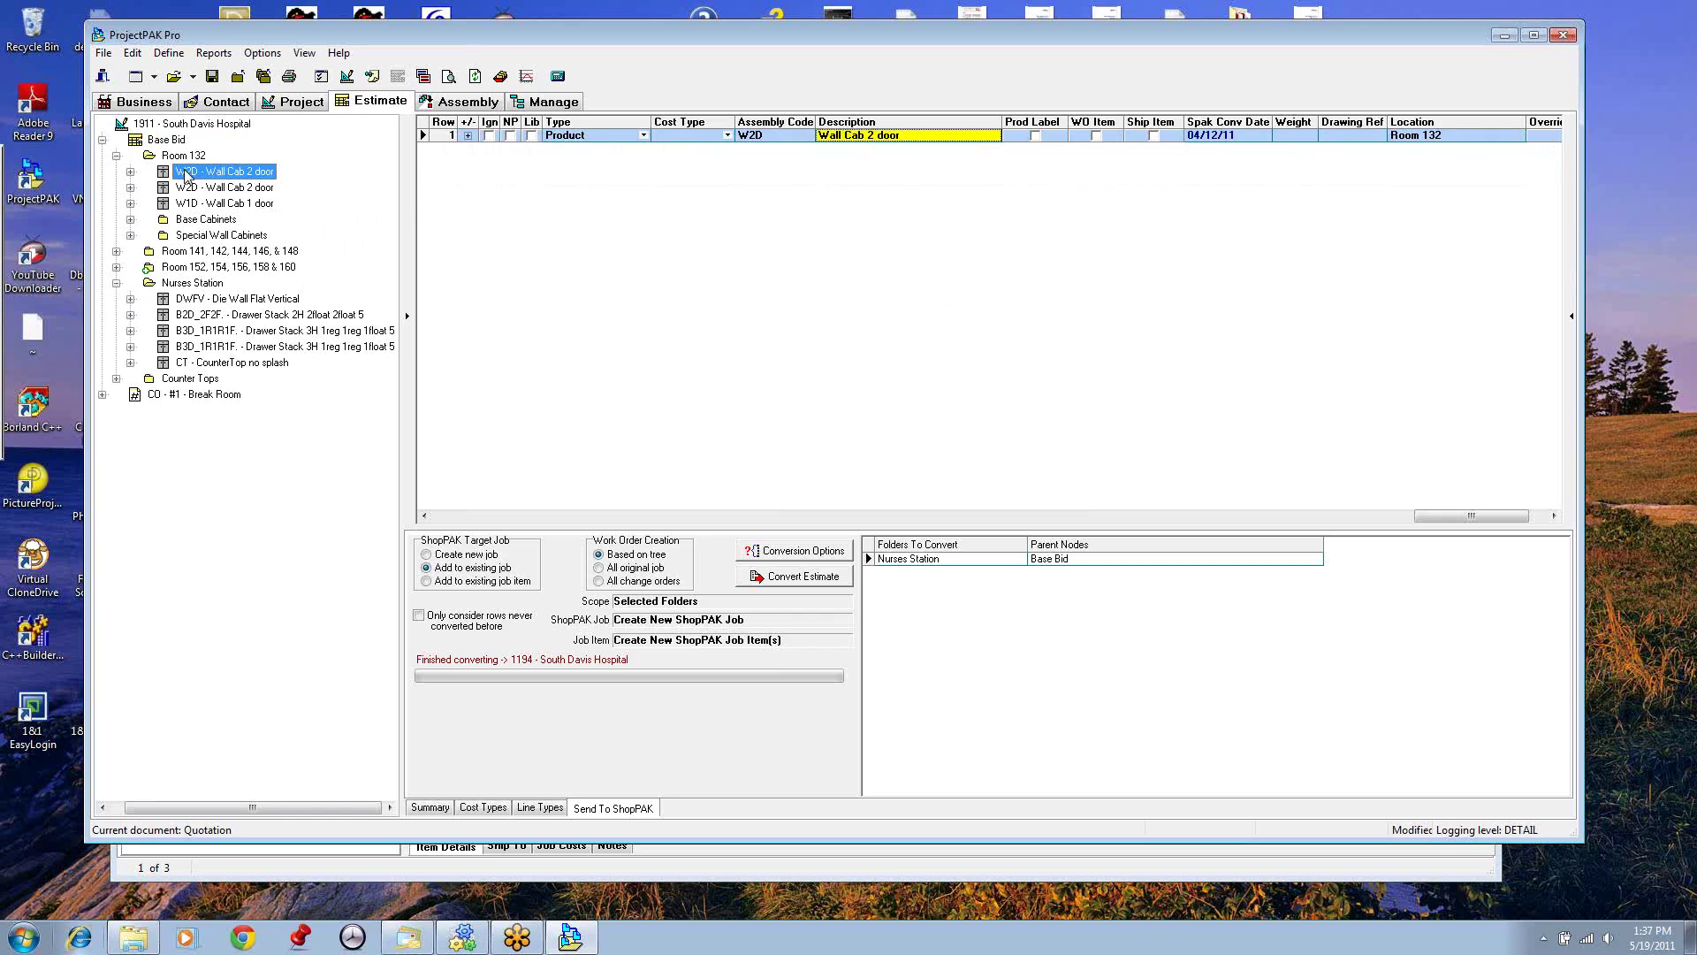
click(467, 136)
click(468, 135)
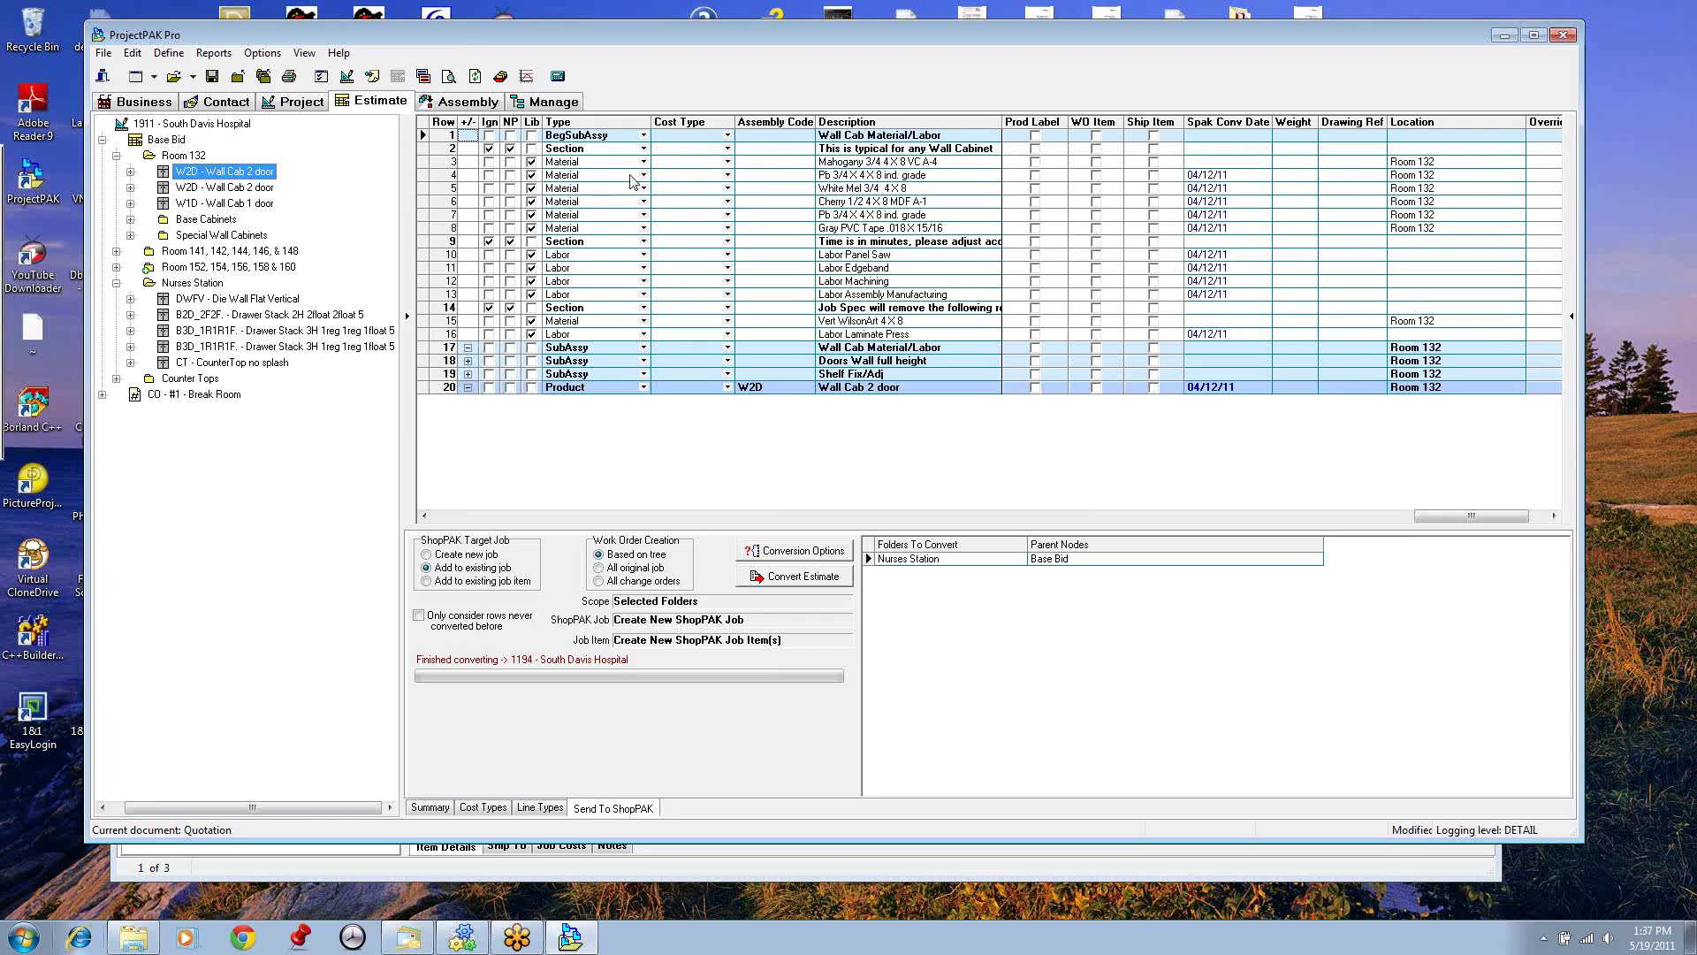
right_click(835, 165)
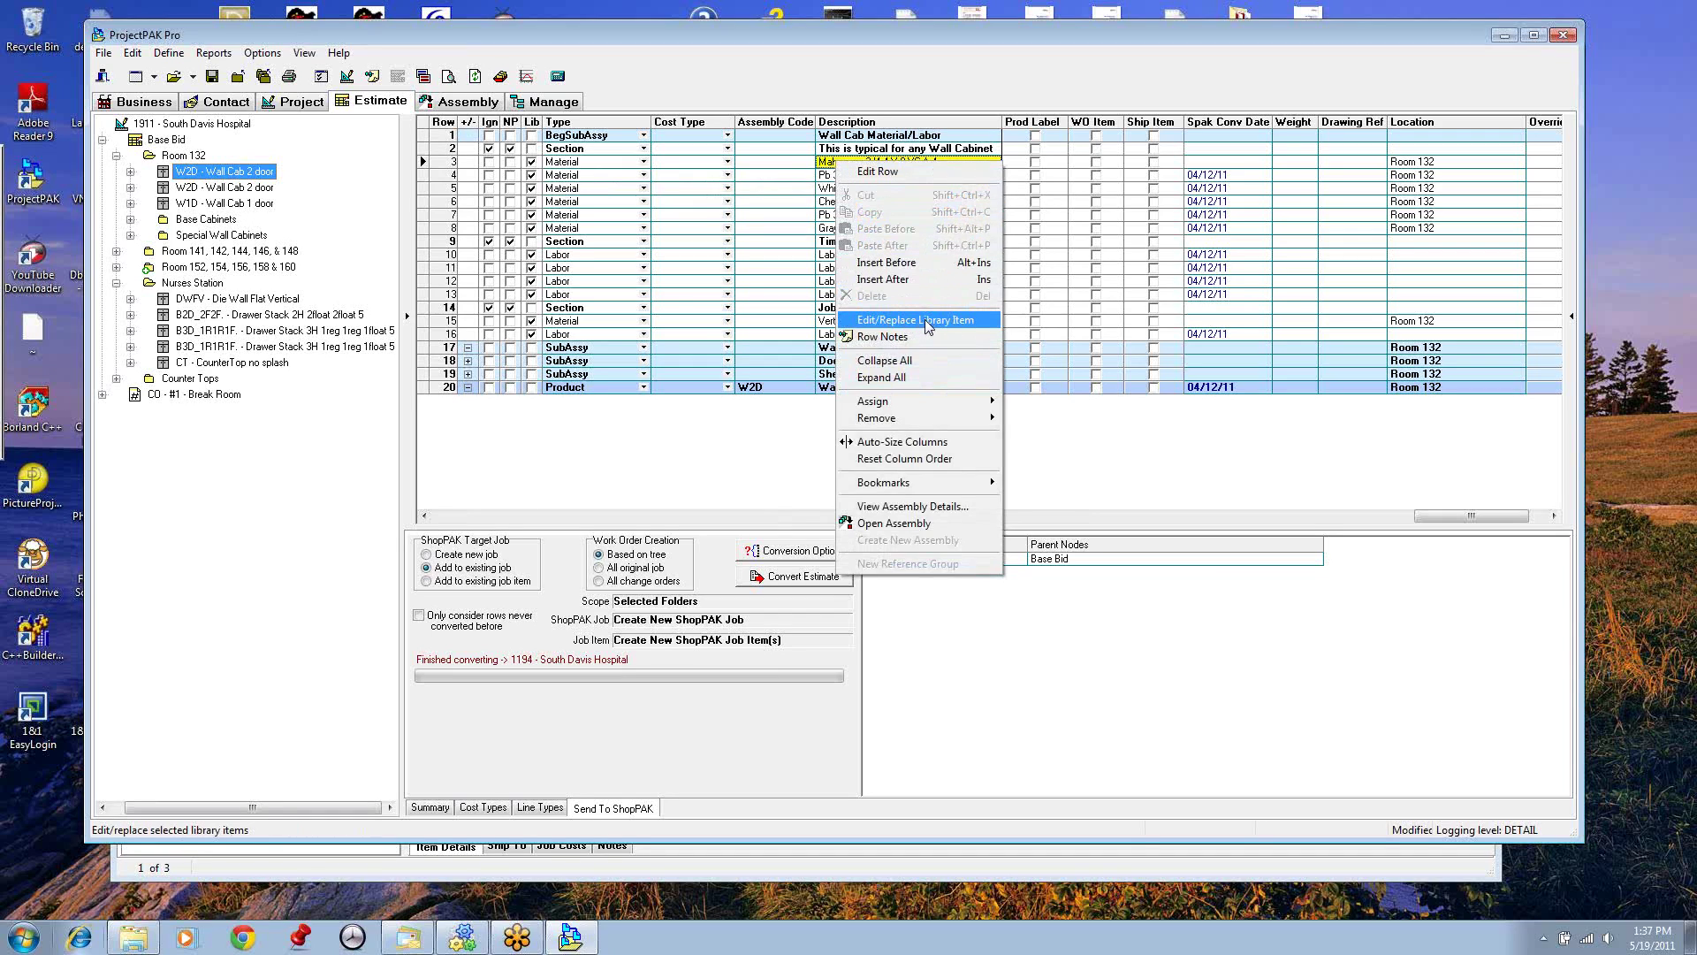
click(768, 425)
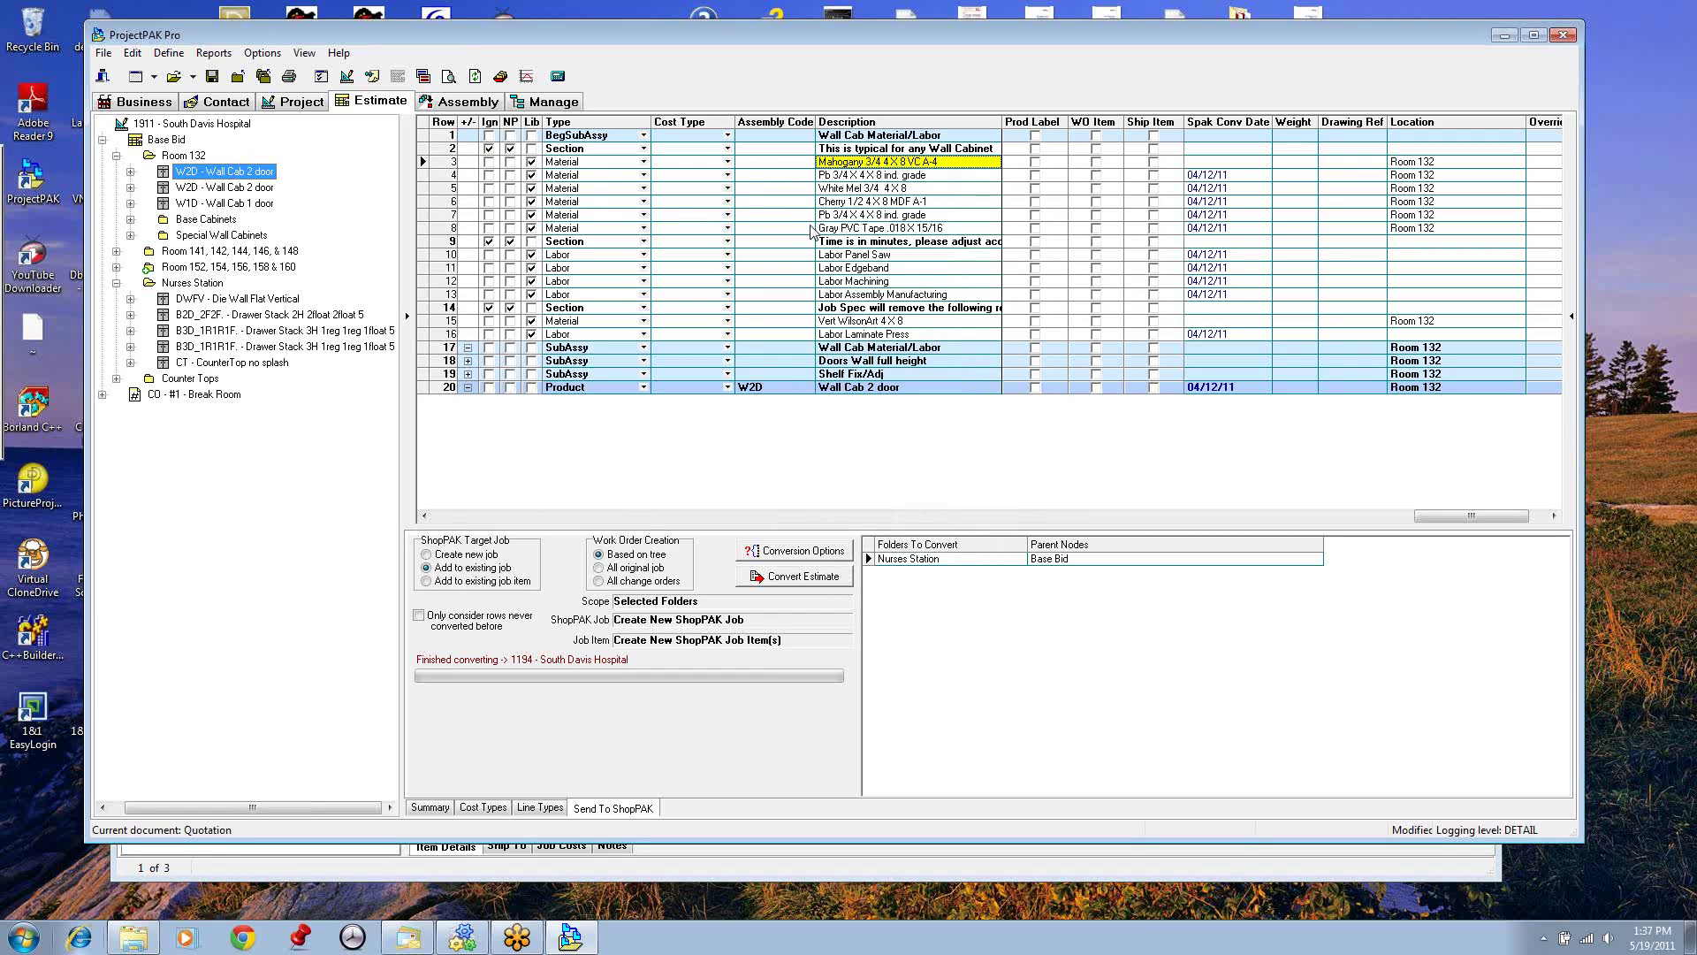